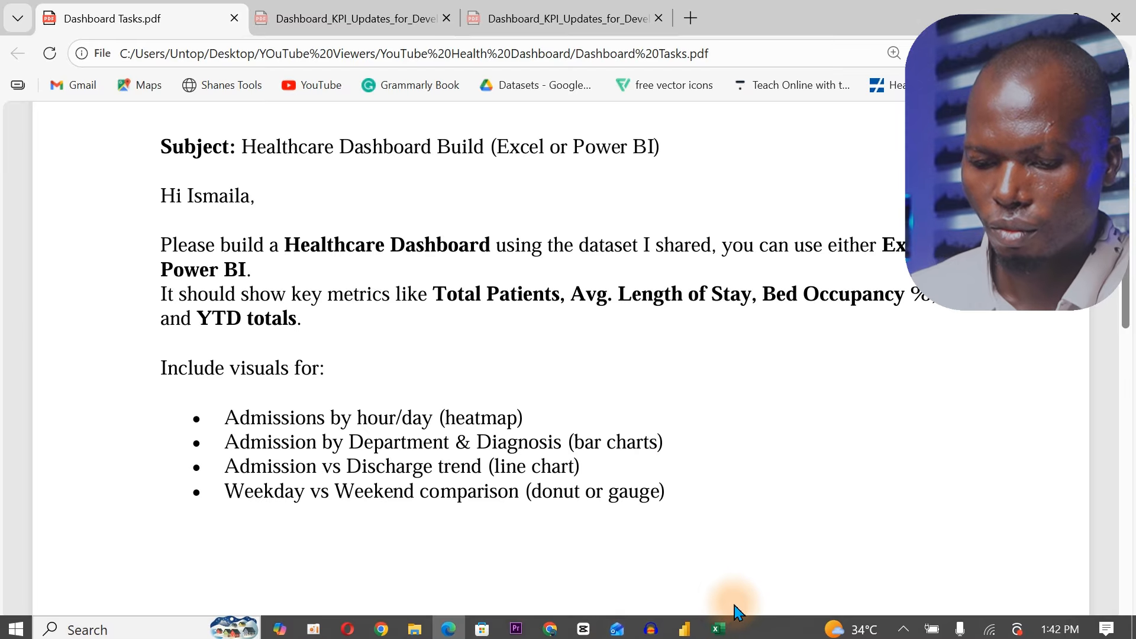
Switch to the Excel healthcare dataset and convert the range A1:I9921 into a table with headers.
{"action": "left_click", "coordinate": [716, 628]}
{"action": "left_click", "coordinate": [695, 475]}
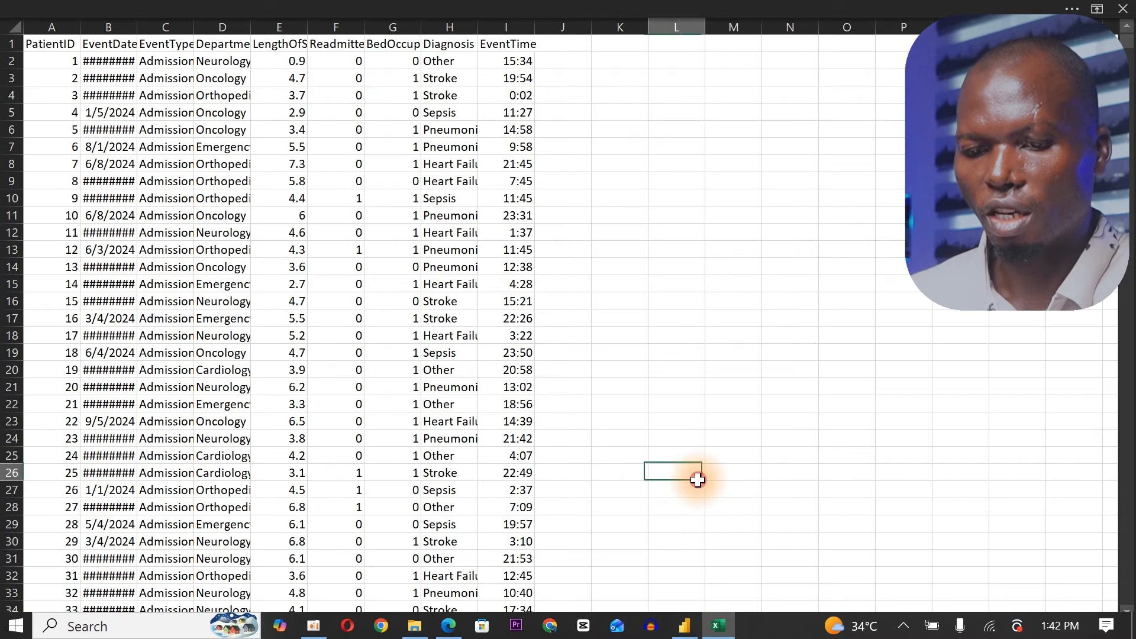
{"action": "left_click", "coordinate": [280, 333]}
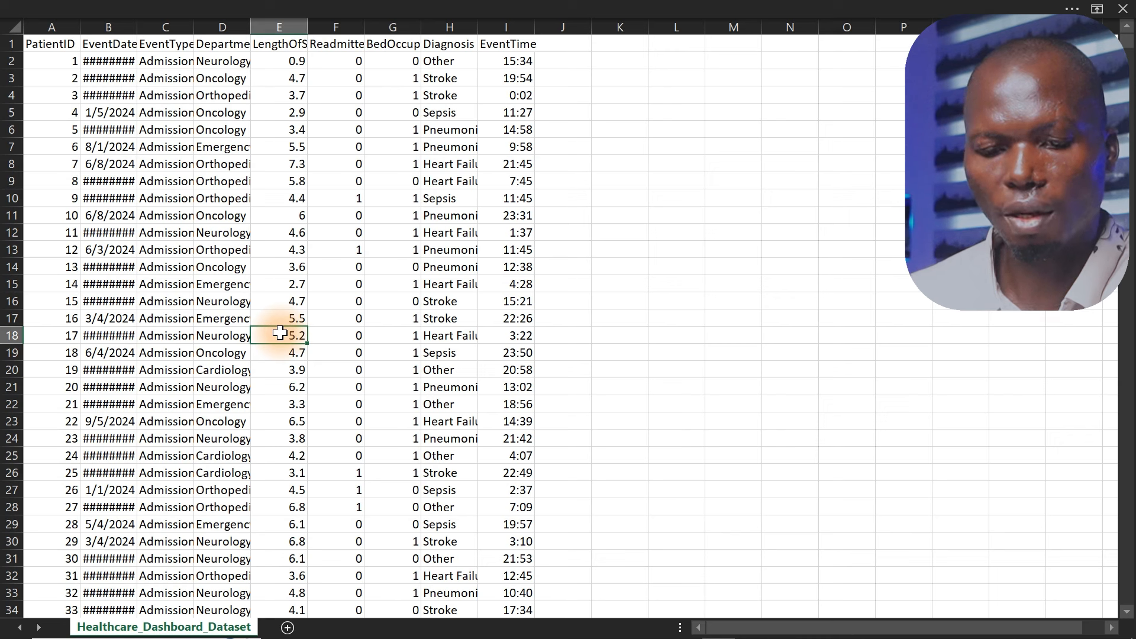
{"action": "left_click", "coordinate": [182, 278]}
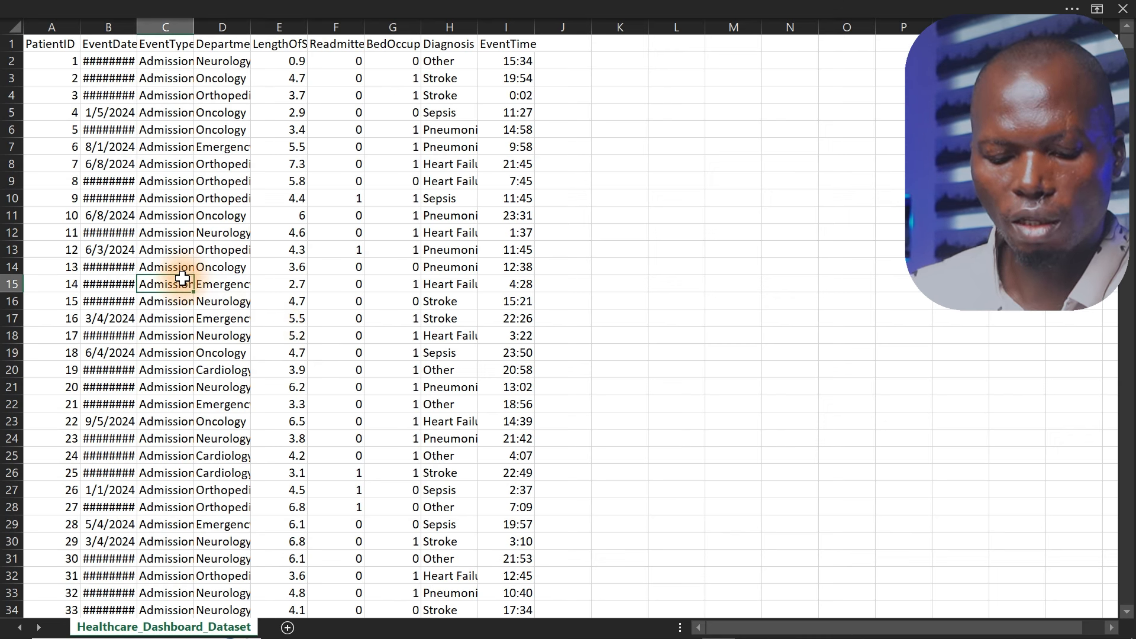
{"action": "key", "text": "ctrl+t"}
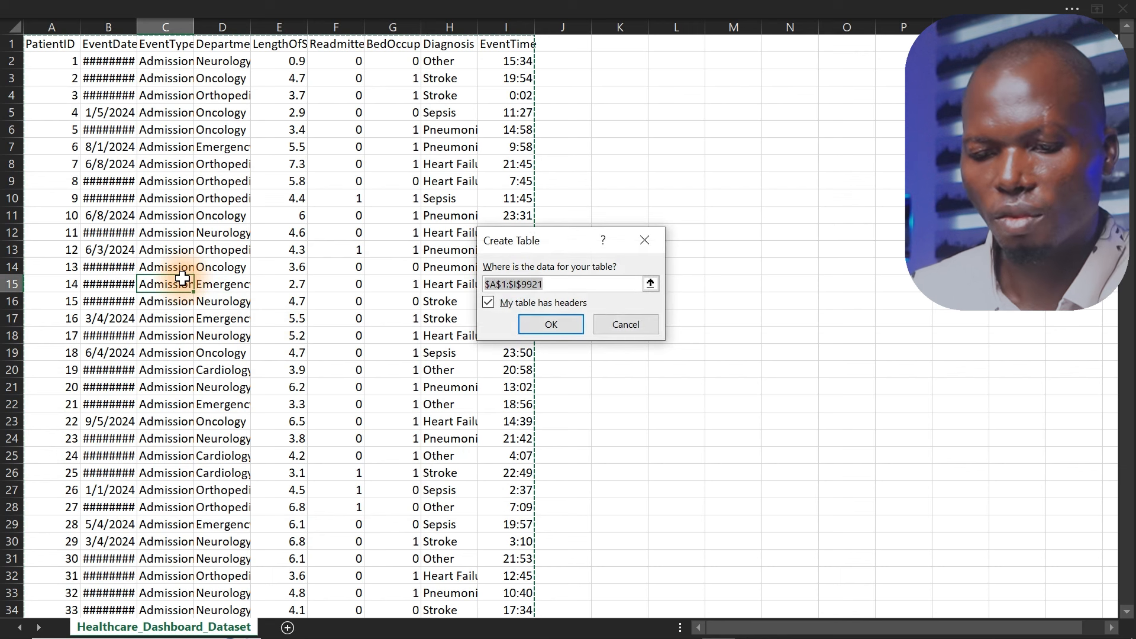
{"action": "left_click", "coordinate": [562, 320]}
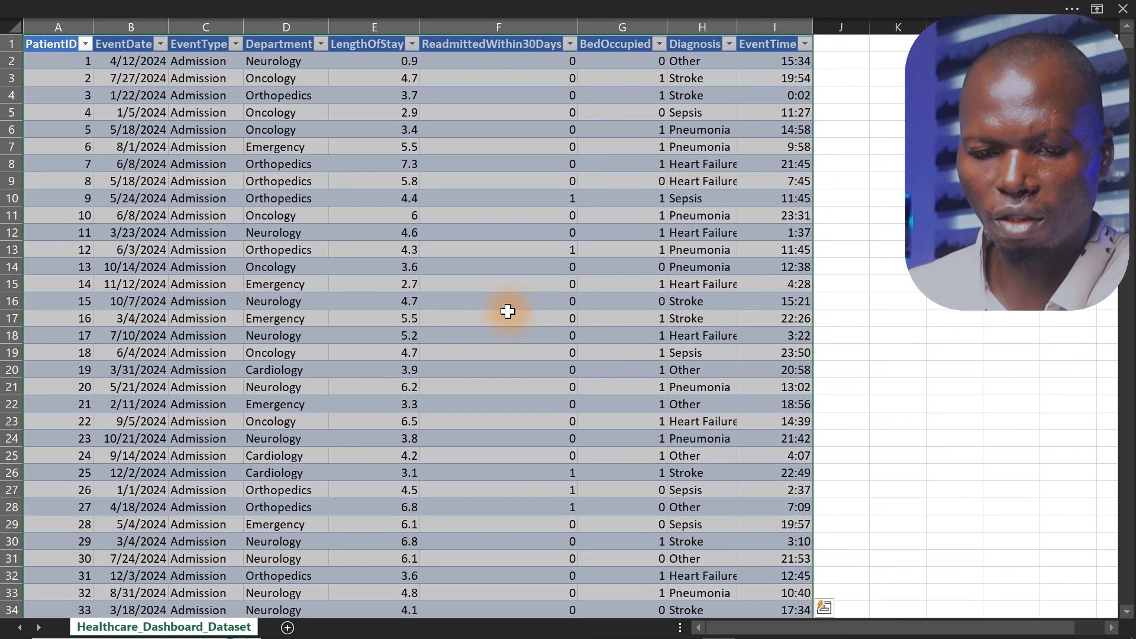
{"action": "left_click", "coordinate": [374, 269]}
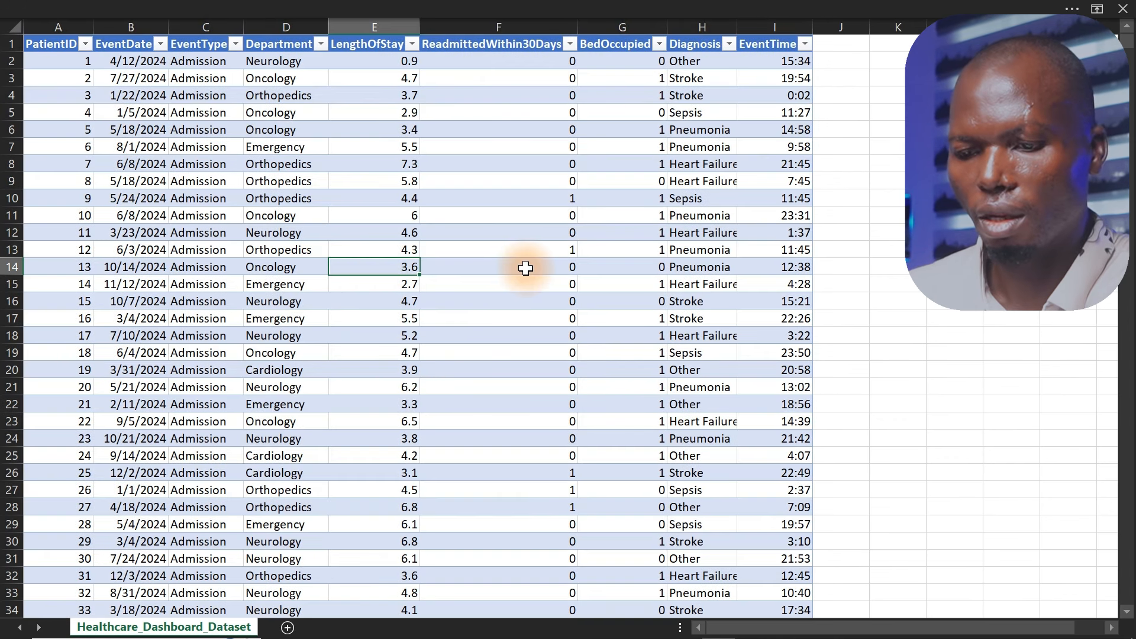
Format the EventTime column as Time with the *1:30:55 PM type.
{"action": "left_click", "coordinate": [771, 83]}
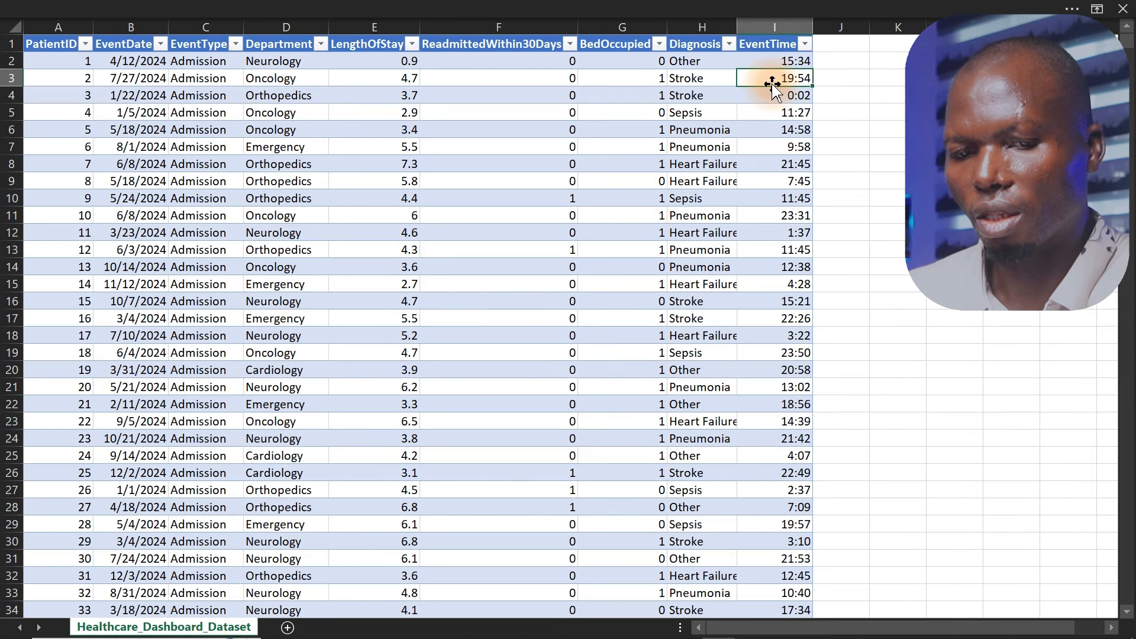
{"action": "left_click", "coordinate": [759, 34]}
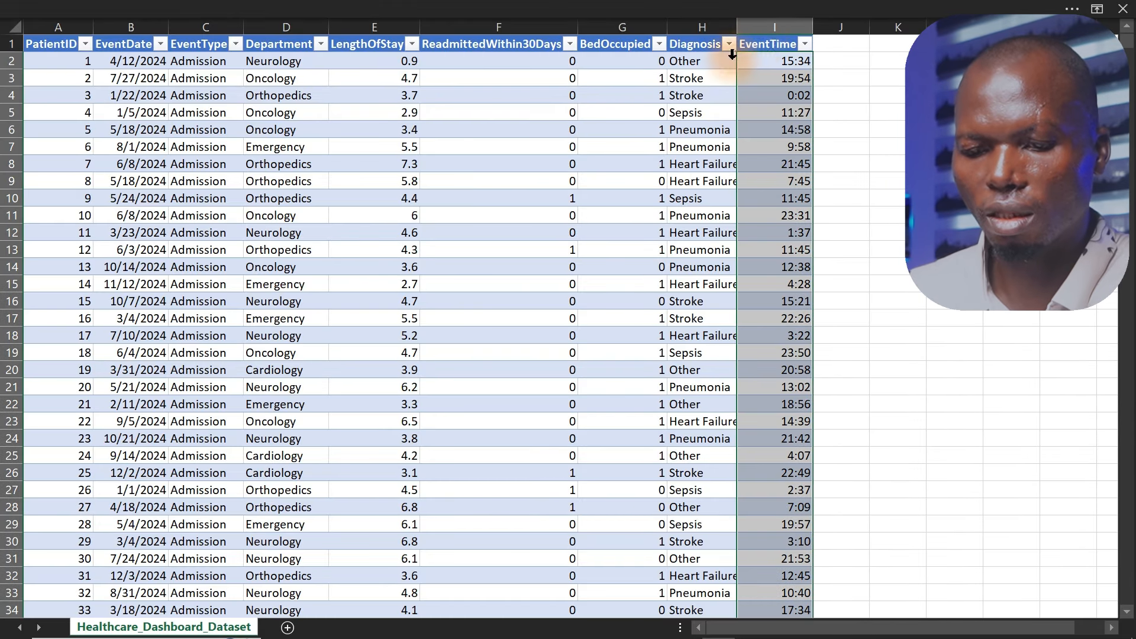
{"action": "key", "text": "ctrl+1"}
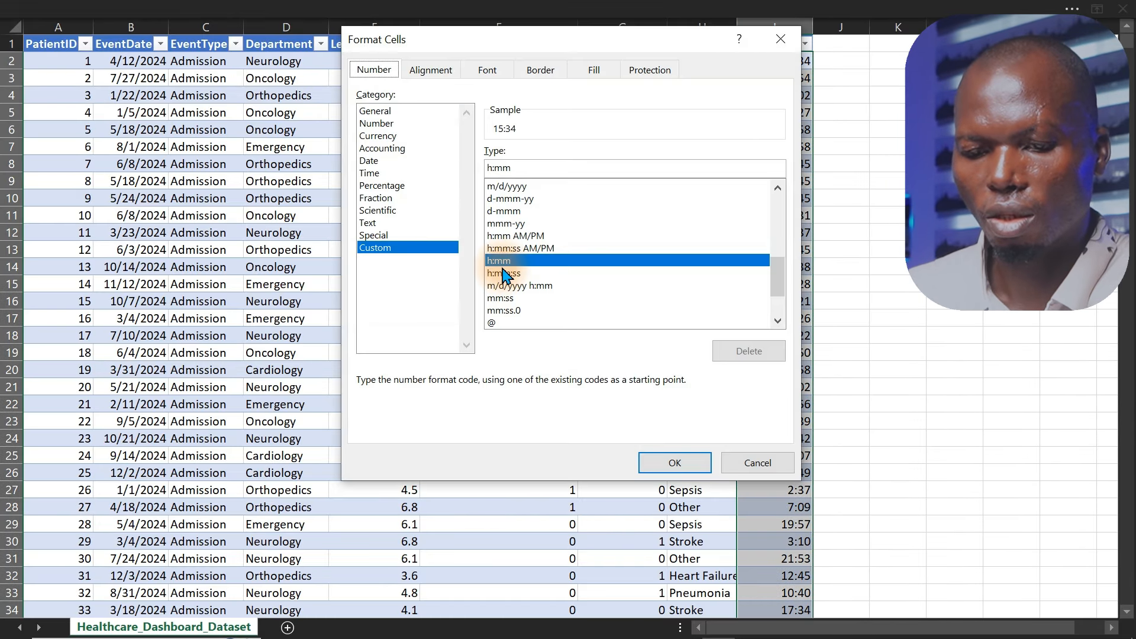
{"action": "left_click", "coordinate": [374, 173]}
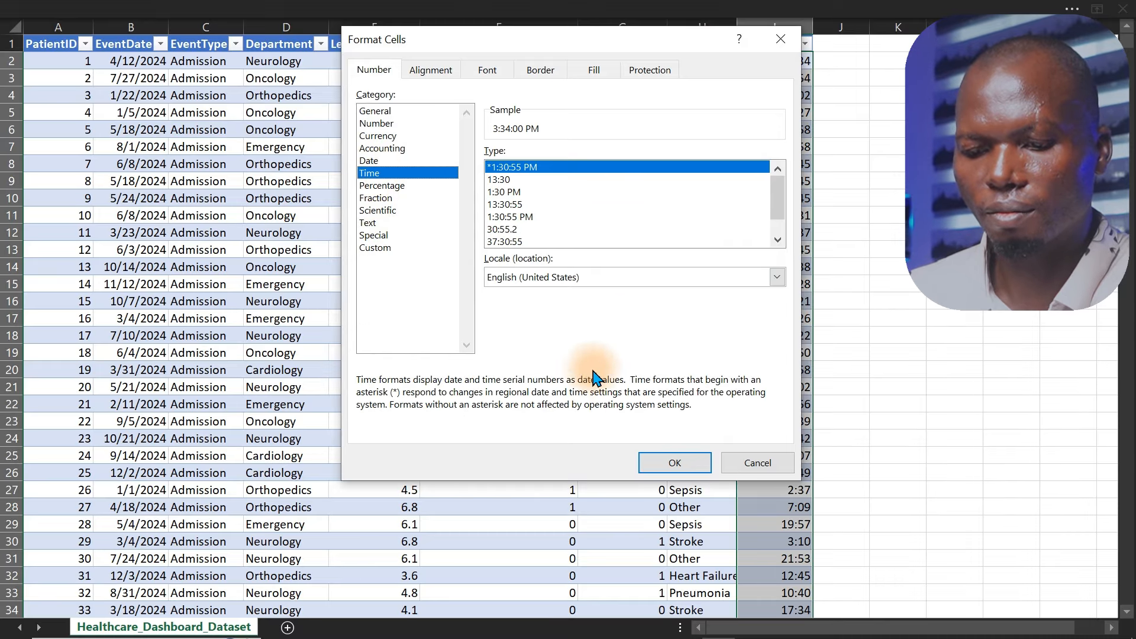
{"action": "left_click", "coordinate": [675, 463]}
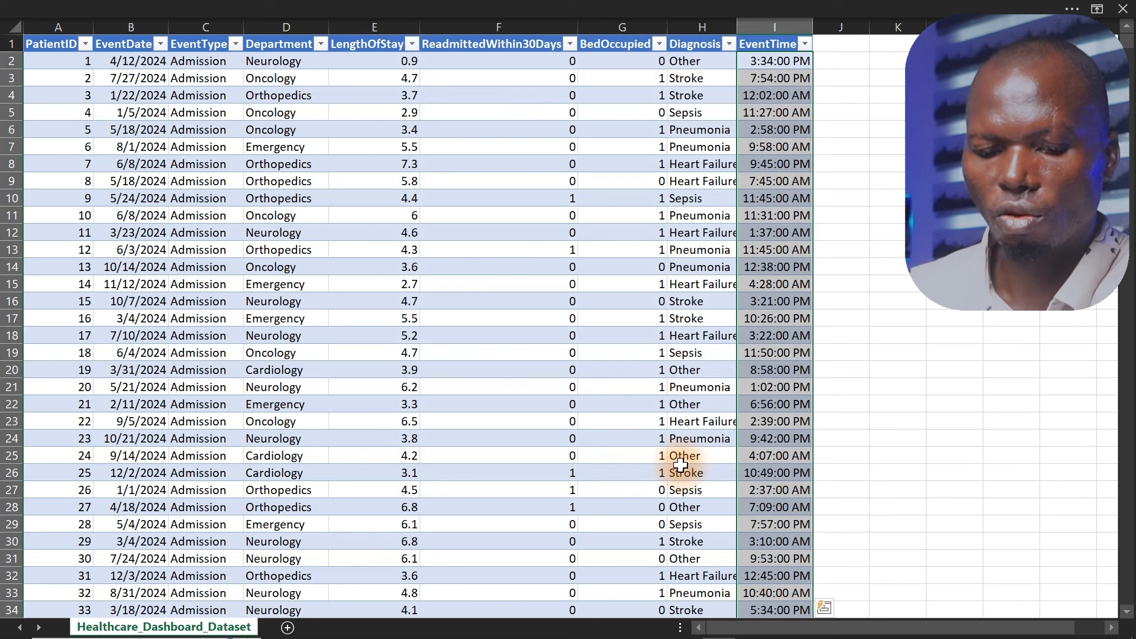
{"action": "left_click", "coordinate": [456, 378]}
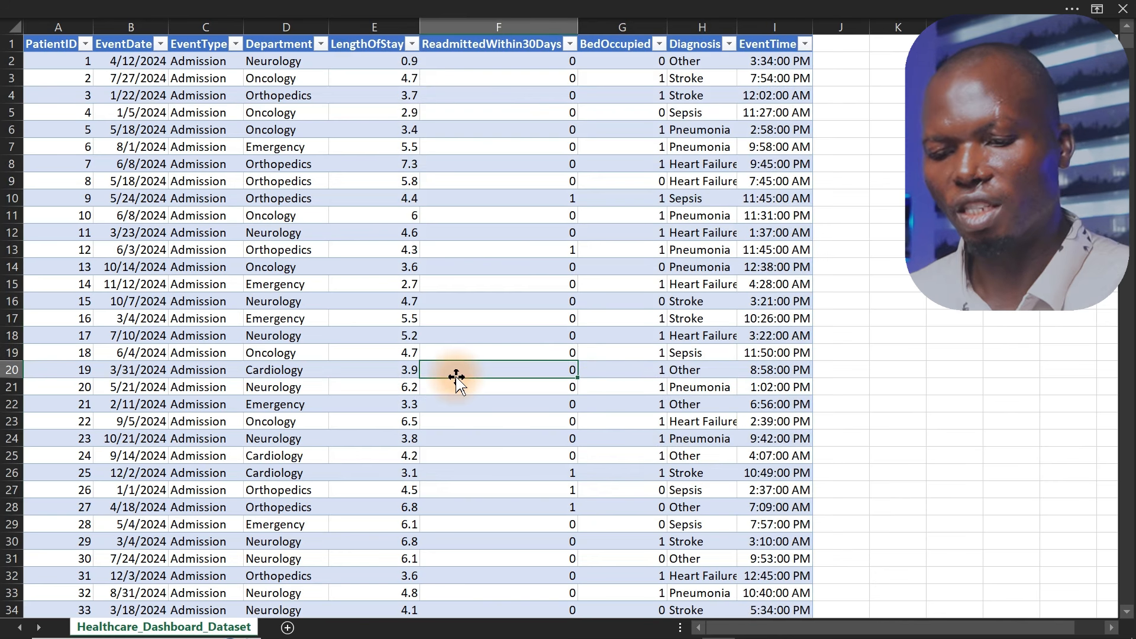
Insert a PivotTable from the dataset table on a new worksheet and place EventTime in its rows.
{"action": "left_click", "coordinate": [249, 6]}
{"action": "left_click", "coordinate": [135, 45]}
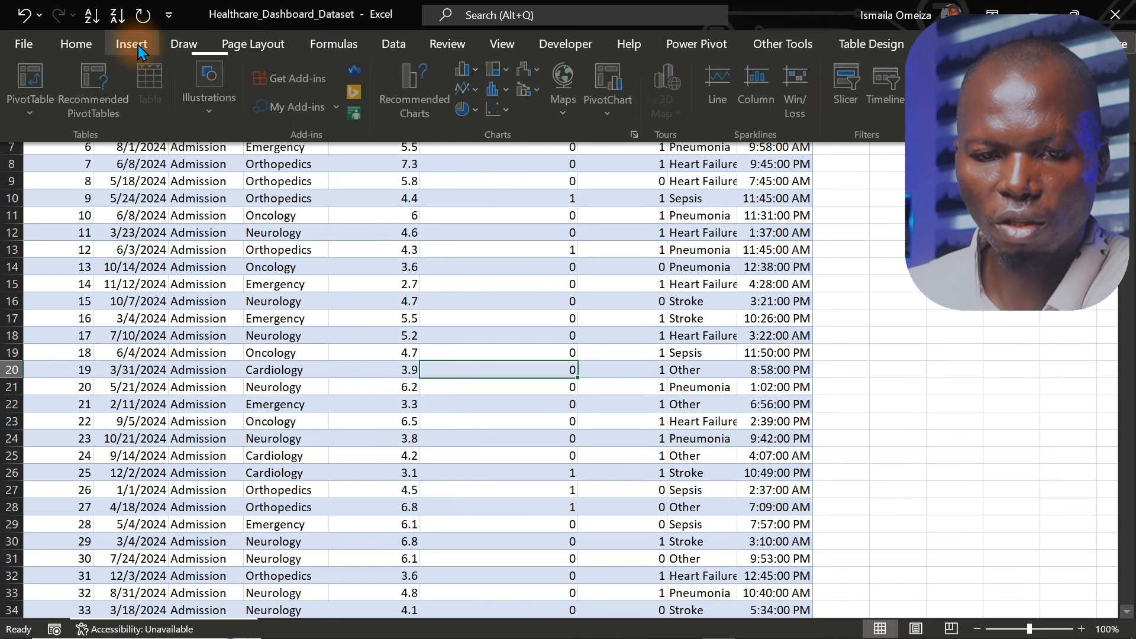
{"action": "left_click", "coordinate": [25, 86]}
{"action": "left_click", "coordinate": [632, 359]}
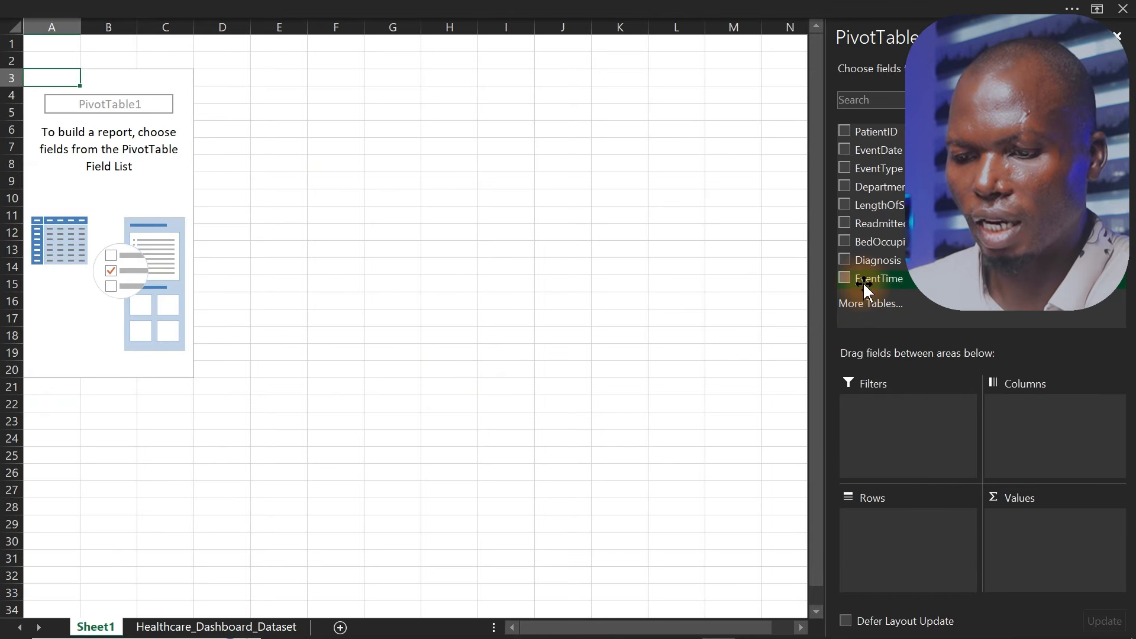
{"action": "left_click_drag", "start_coordinate": [865, 279], "coordinate": [920, 547]}
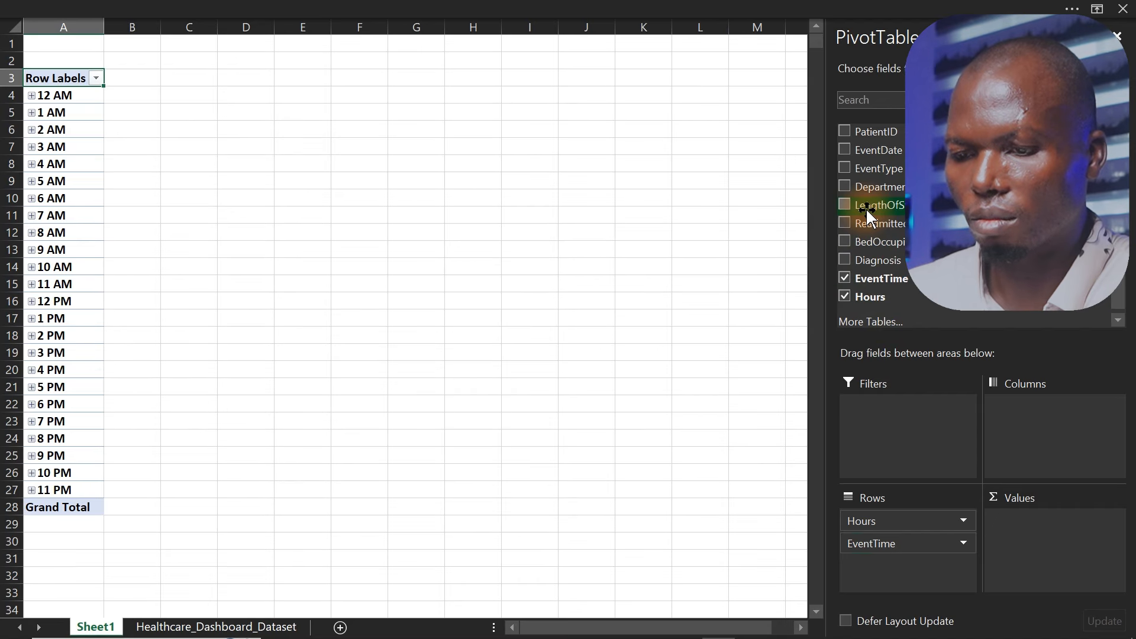
Add LengthOfStay to the PivotTable values and summarize it by Count.
{"action": "left_click_drag", "start_coordinate": [866, 207], "coordinate": [1048, 544]}
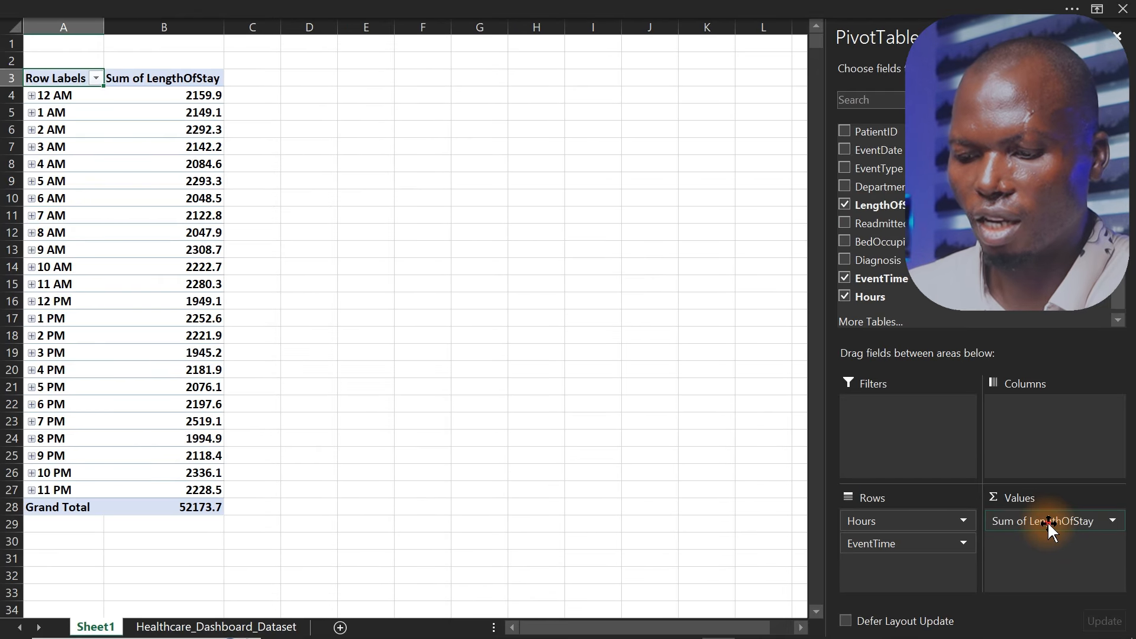
{"action": "left_click", "coordinate": [1048, 523]}
{"action": "left_click", "coordinate": [1053, 499]}
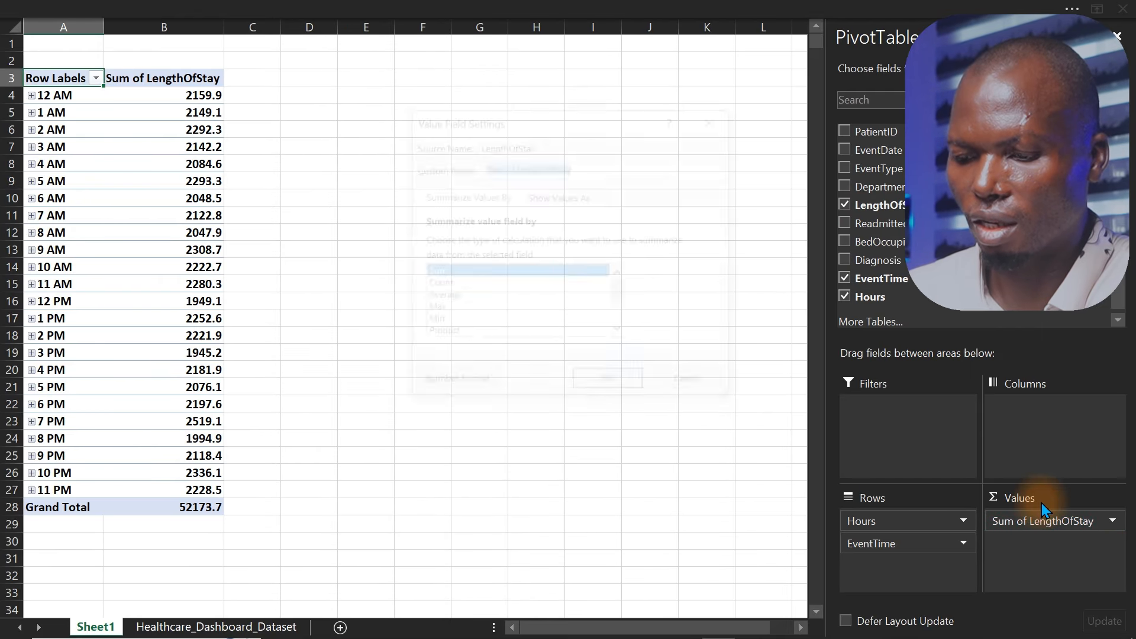
{"action": "left_click", "coordinate": [440, 286]}
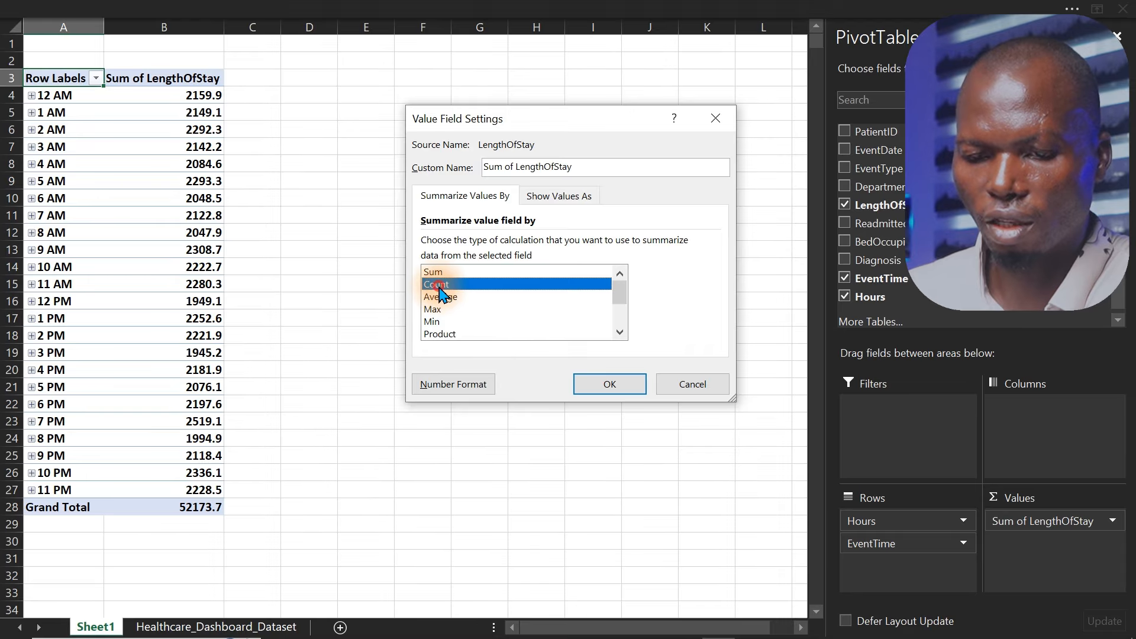
{"action": "left_click", "coordinate": [609, 384]}
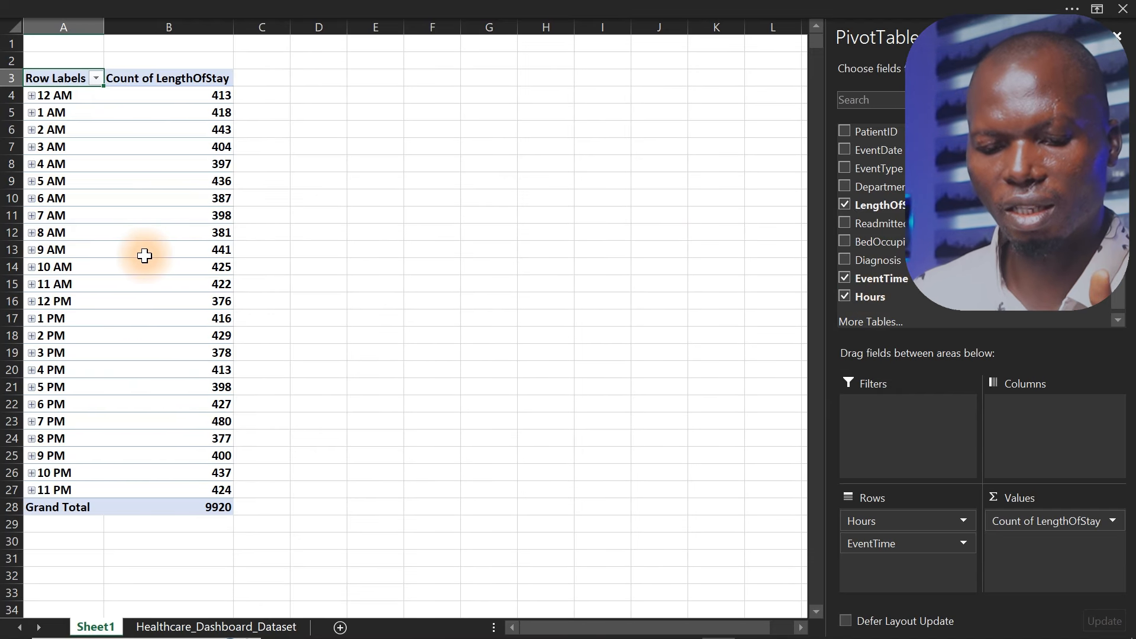
On the Healthcare_Dashboard_Dataset sheet, enter pm, pm, am, am and p in J2:J6 beside the EventTime column.
{"action": "left_click", "coordinate": [240, 627]}
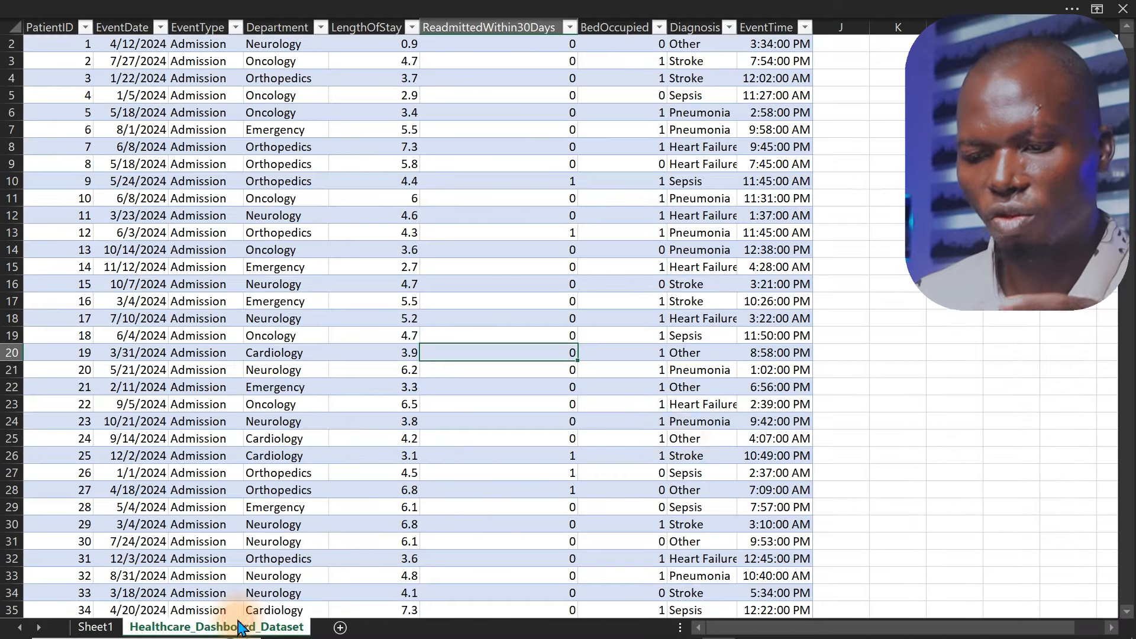
{"action": "left_click", "coordinate": [834, 46]}
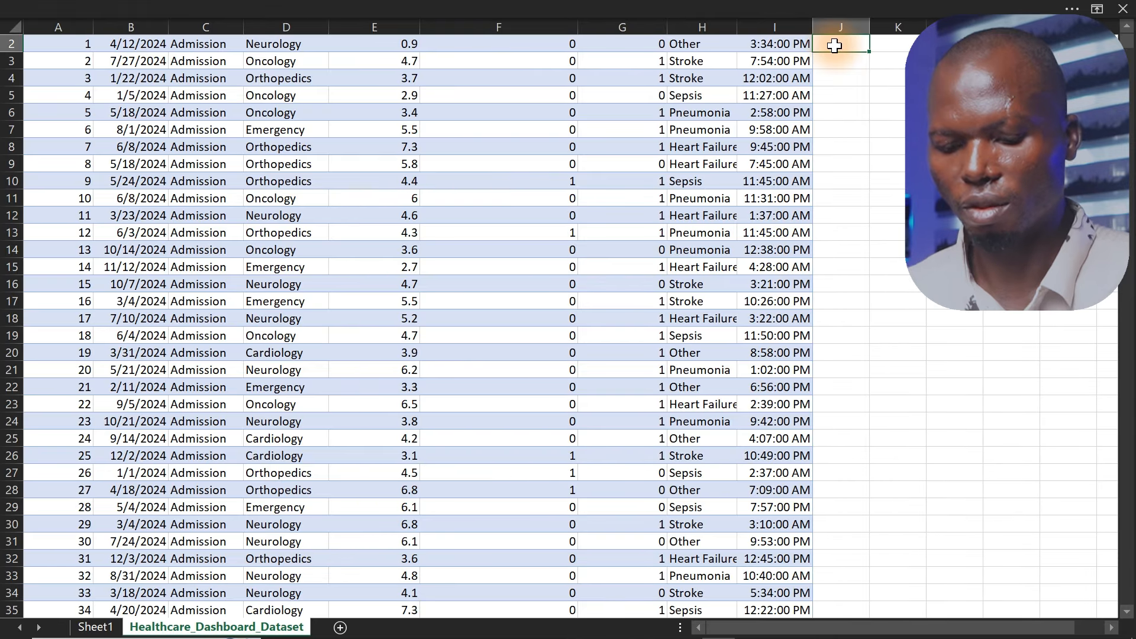
{"action": "type", "text": "pm"}
{"action": "key", "text": "Return"}
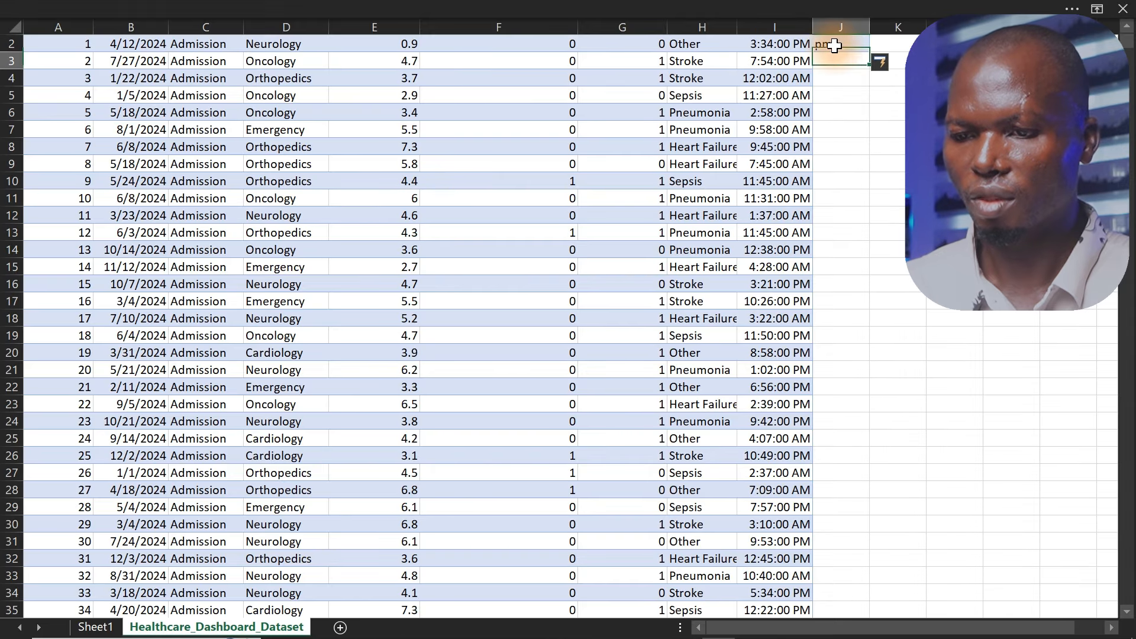
{"action": "type", "text": "pm"}
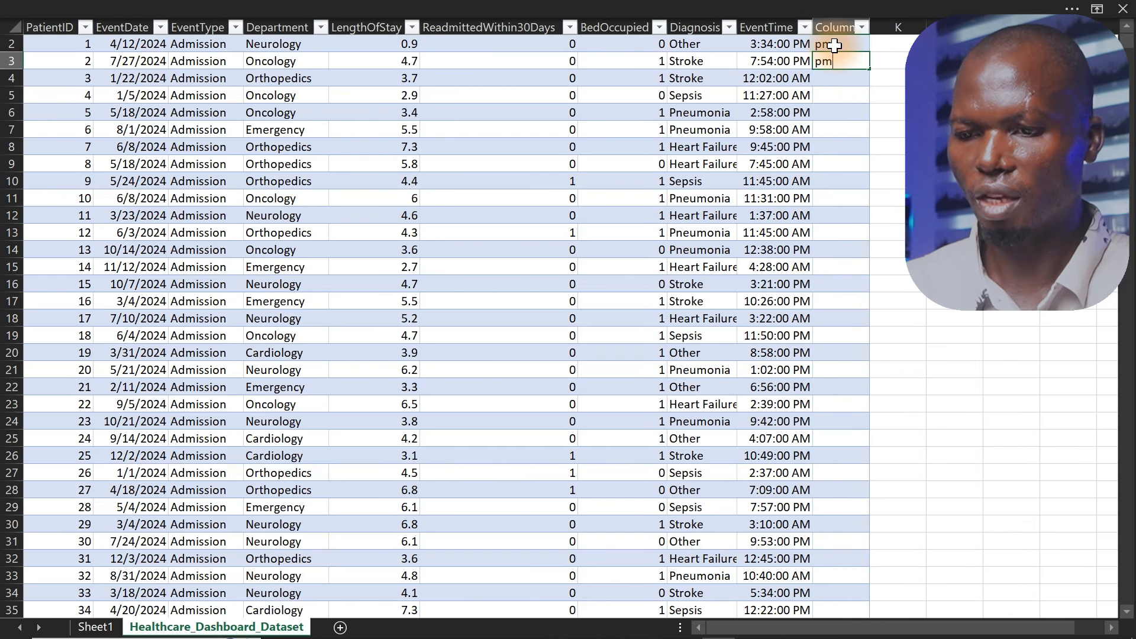
{"action": "key", "text": "Return"}
{"action": "type", "text": "am"}
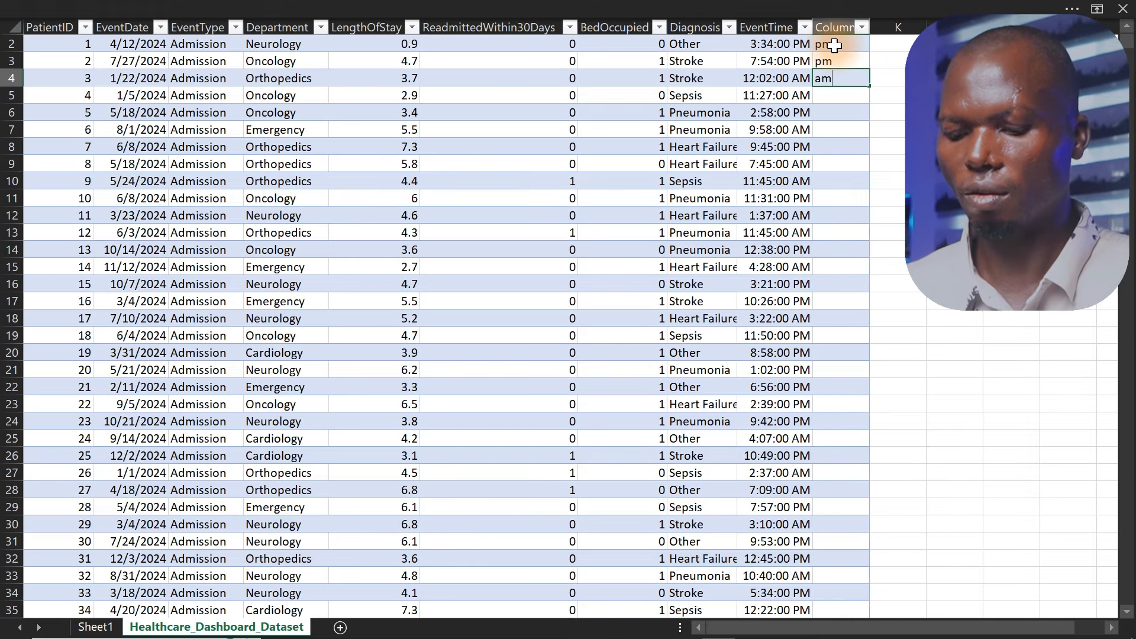
{"action": "key", "text": "Return"}
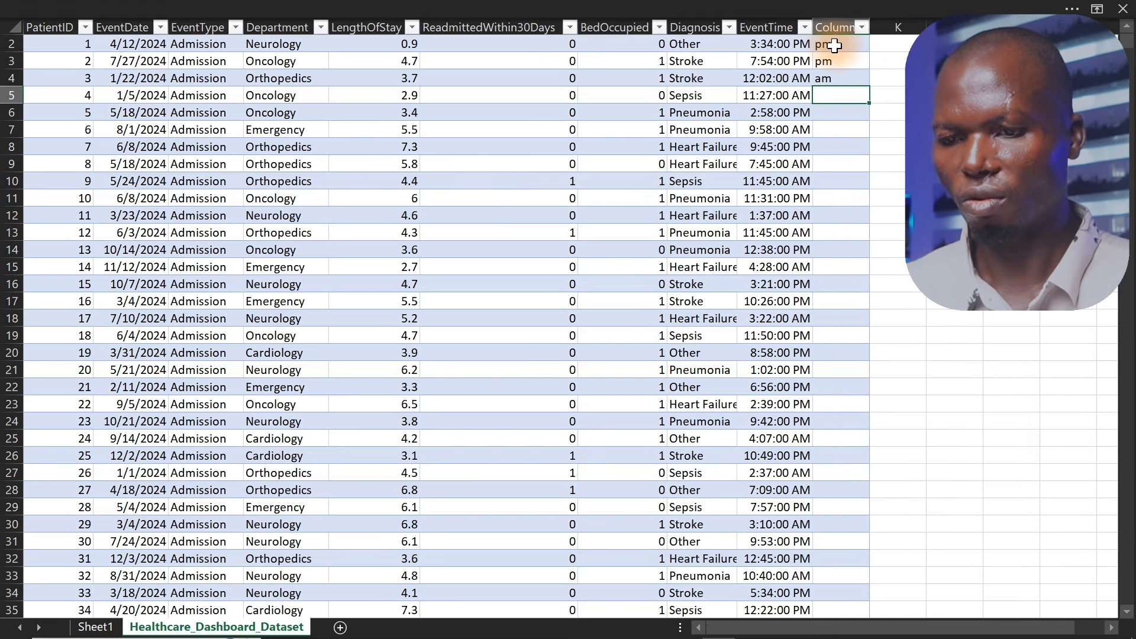
{"action": "type", "text": "am"}
{"action": "key", "text": "Return"}
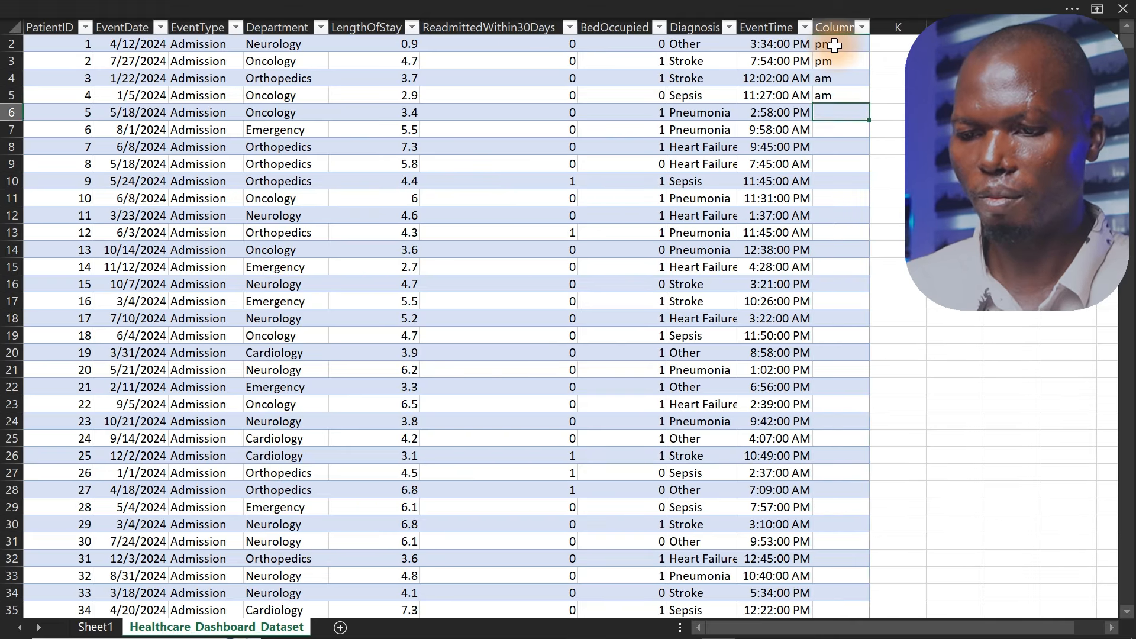
{"action": "type", "text": "pm"}
{"action": "key", "text": "BackSpace"}
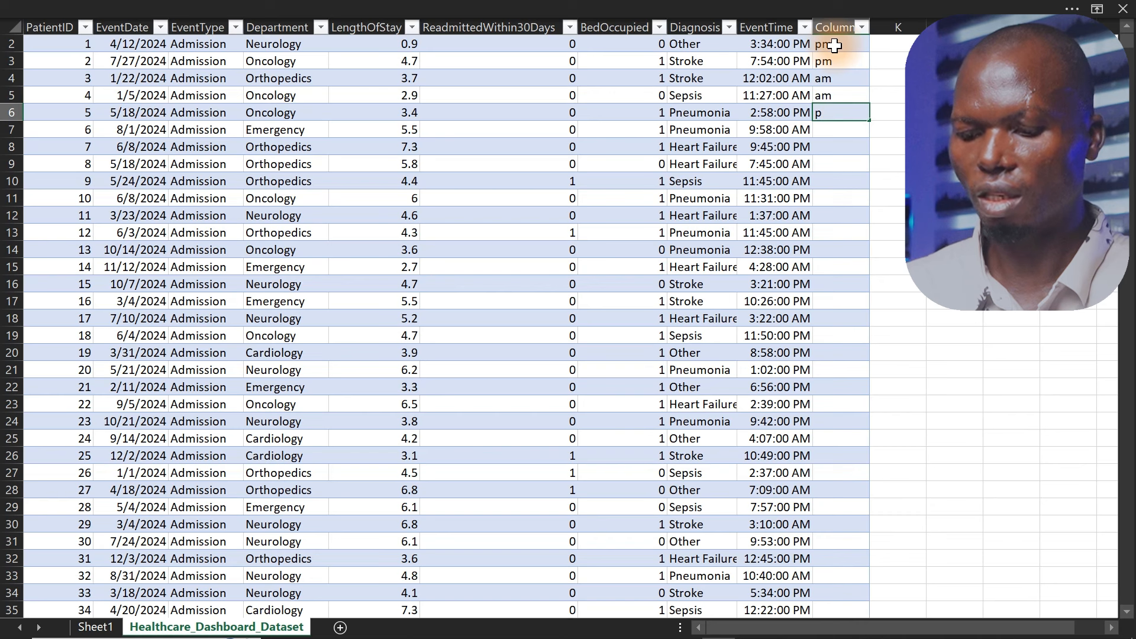
{"action": "key", "text": "Return"}
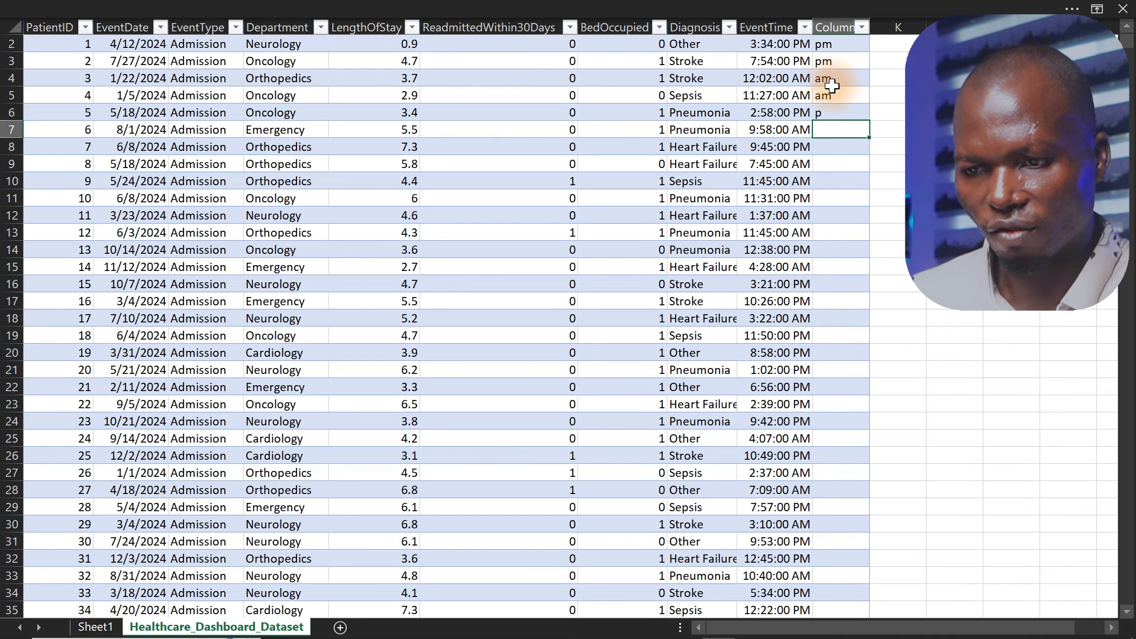
{"action": "left_click", "coordinate": [832, 111]}
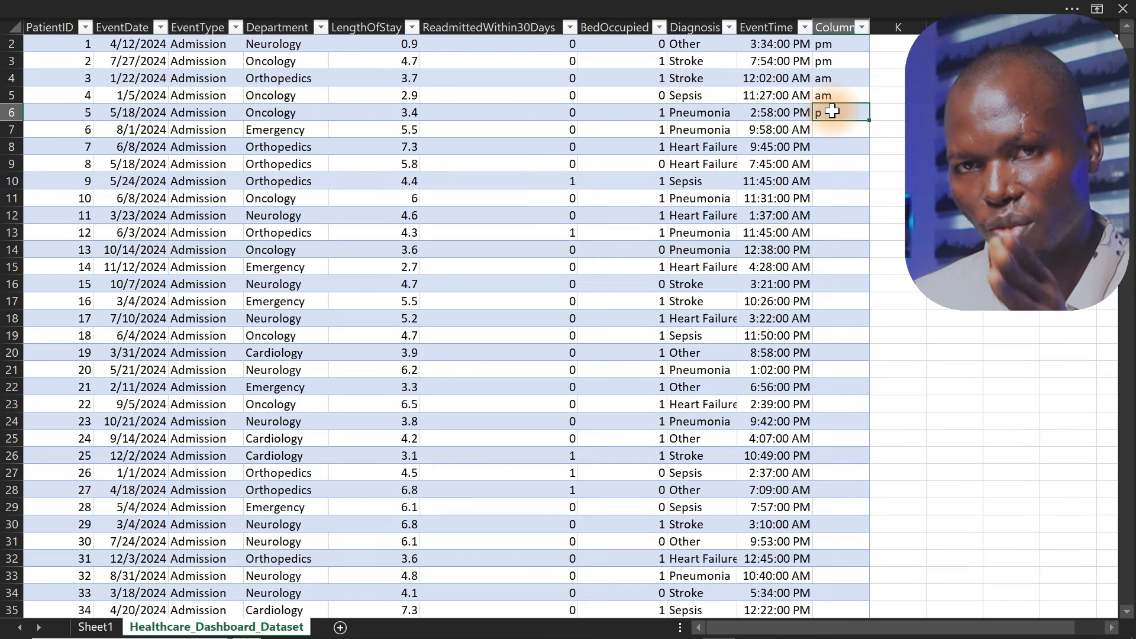
{"action": "left_click", "coordinate": [783, 151]}
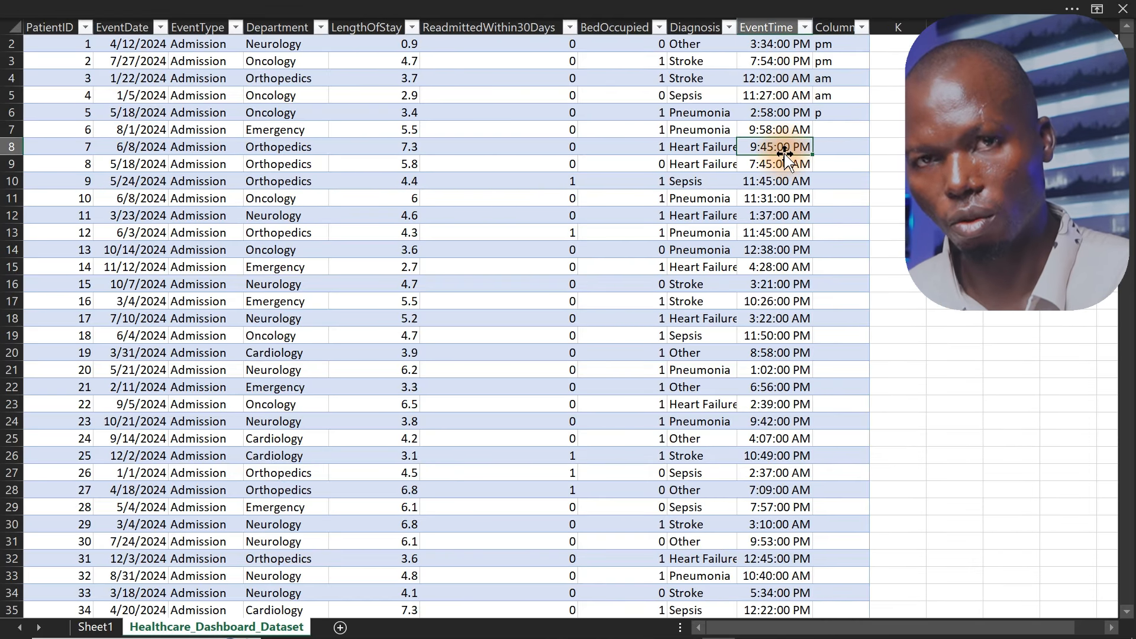
Undo the am/pm entries and the extra table column beside EventTime.
{"action": "key", "text": "ctrl+z"}
{"action": "key", "text": "ctrl+z"}
{"action": "key", "text": "ctrl+z"}
{"action": "key", "text": "ctrl+z"}
{"action": "key", "text": "ctrl+z"}
{"action": "key", "text": "ctrl+z"}
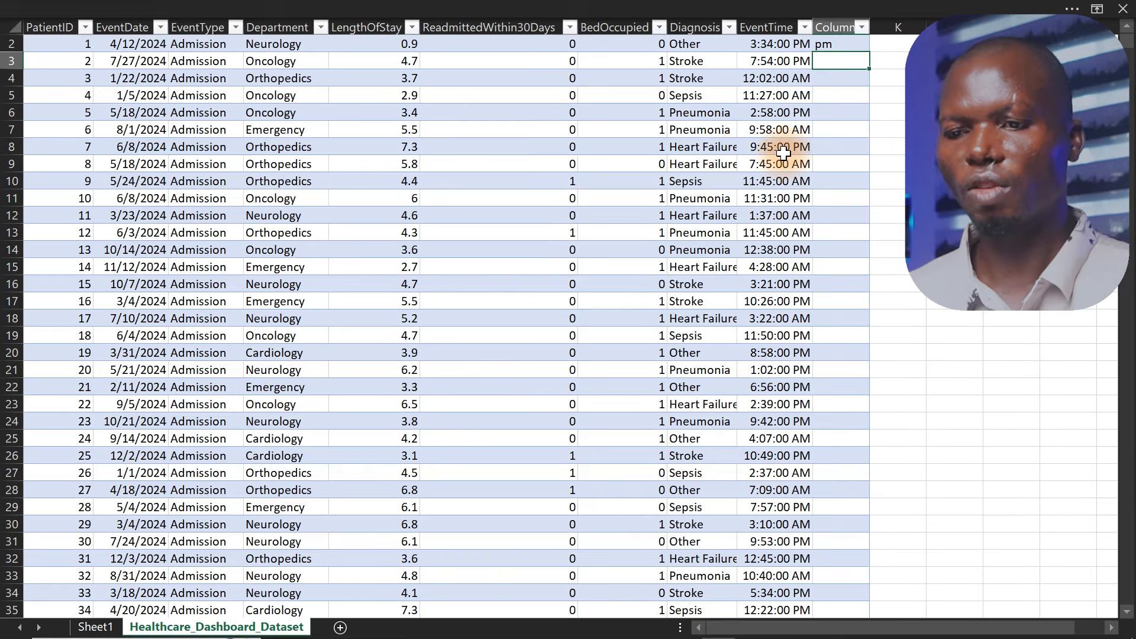
{"action": "key", "text": "ctrl+z"}
{"action": "key", "text": "ctrl+z"}
Undo the PivotTable and the time formatting of the EventTime column.
{"action": "key", "text": "ctrl+z"}
{"action": "key", "text": "ctrl+z"}
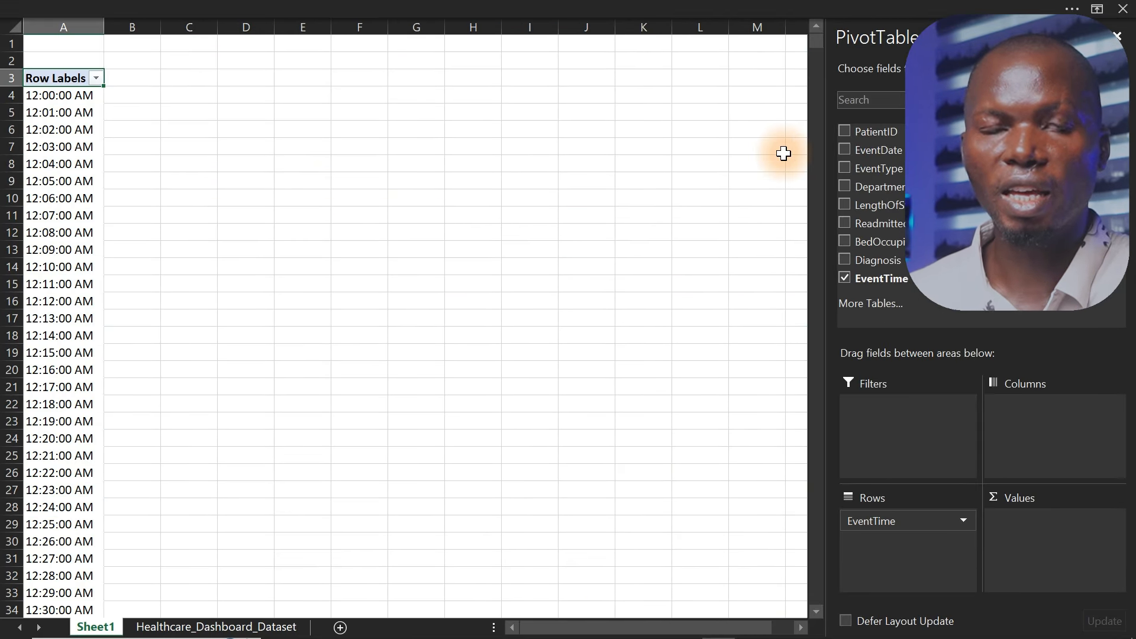
{"action": "key", "text": "ctrl+z"}
{"action": "key", "text": "ctrl+z"}
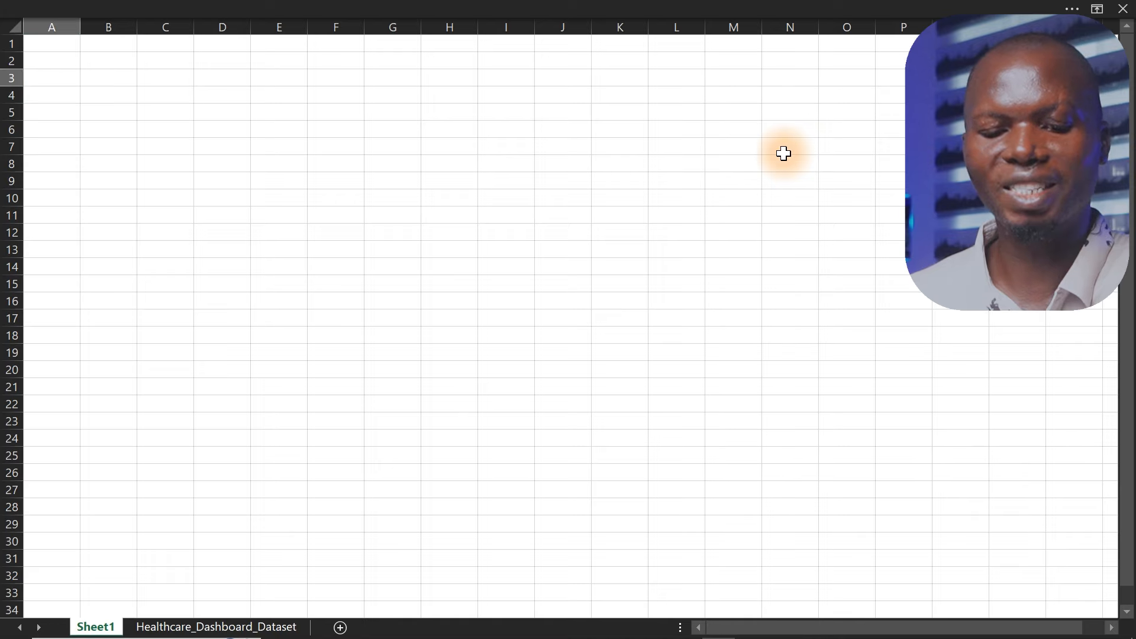
{"action": "key", "text": "ctrl+z"}
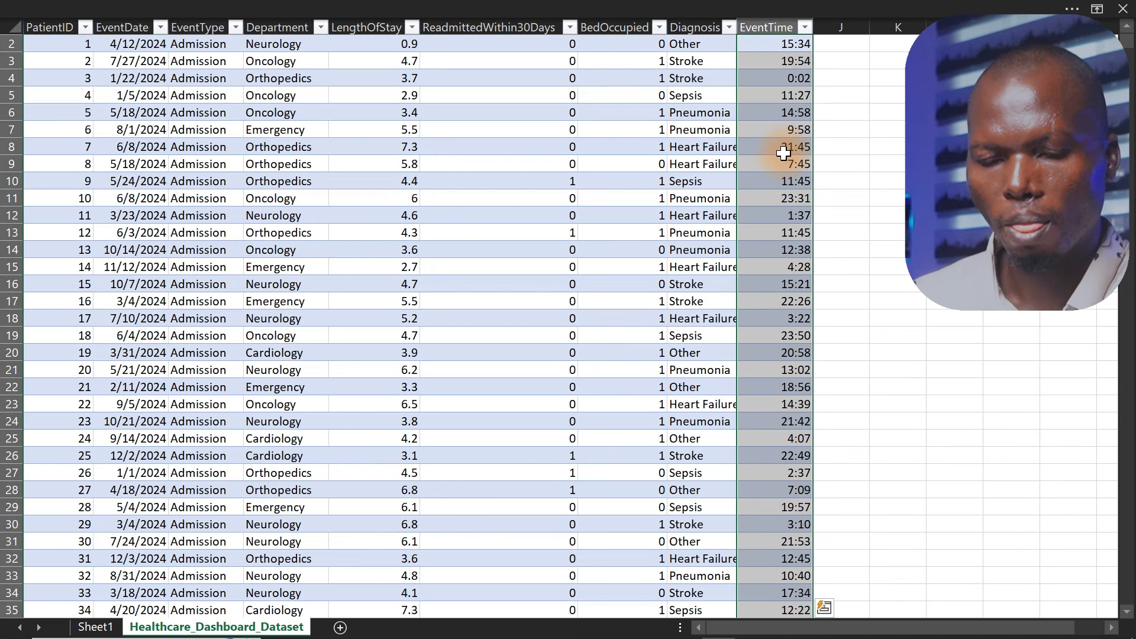
{"action": "left_click", "coordinate": [583, 247]}
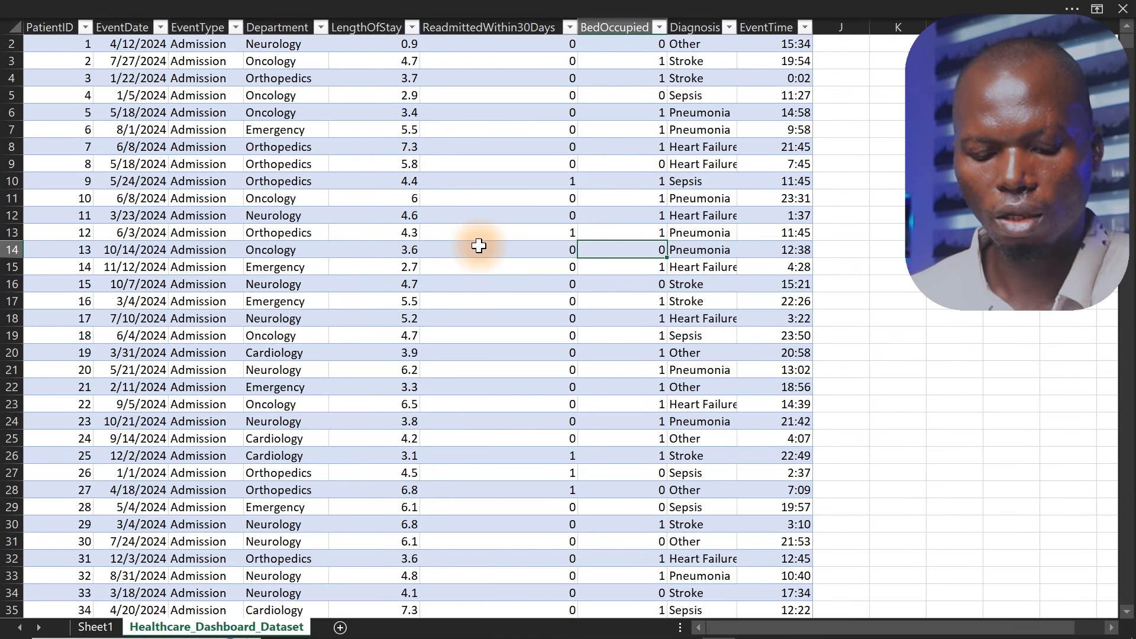
Create a new workbook and save it as Health Dashboard in the YouTube Health Dashboard folder.
{"action": "key", "text": "ctrl+n"}
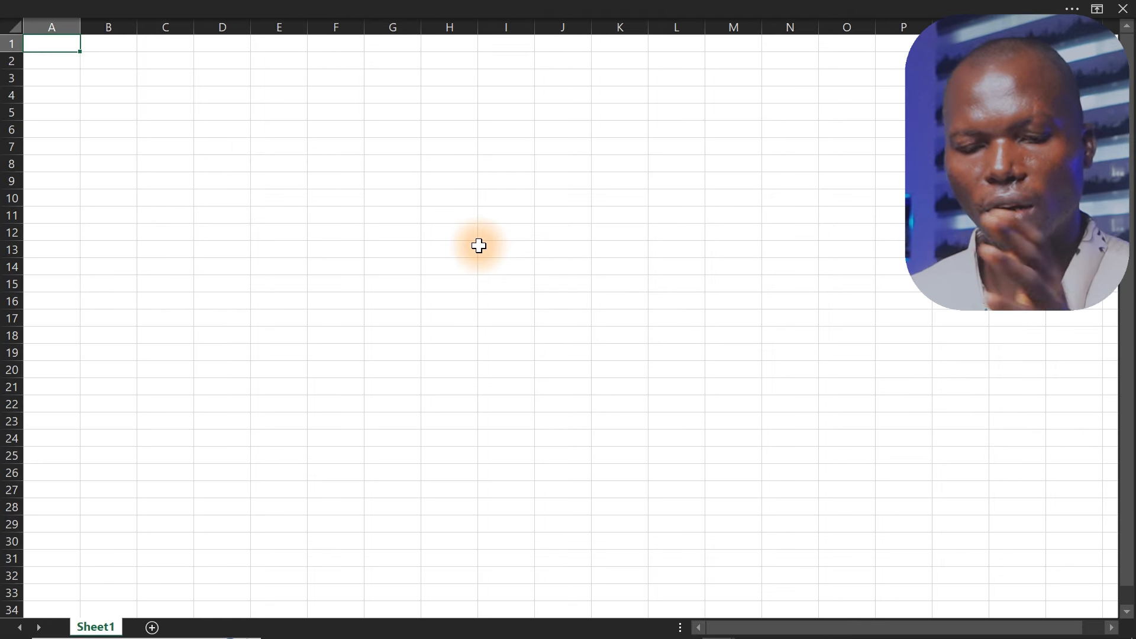
{"action": "key", "text": "ctrl+s"}
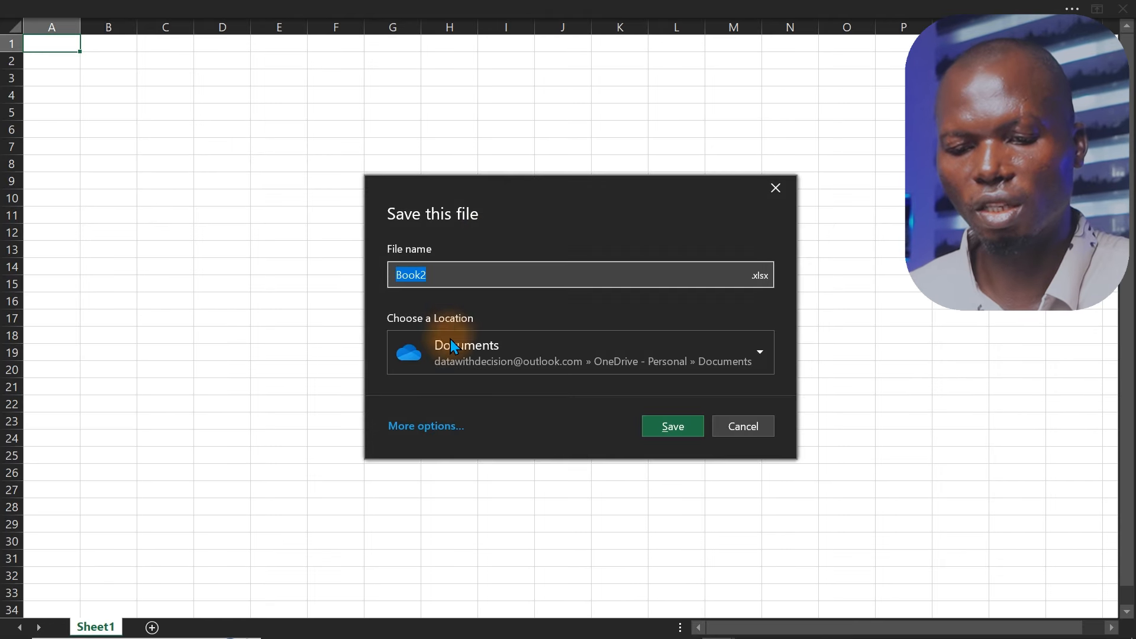
{"action": "left_click", "coordinate": [435, 423]}
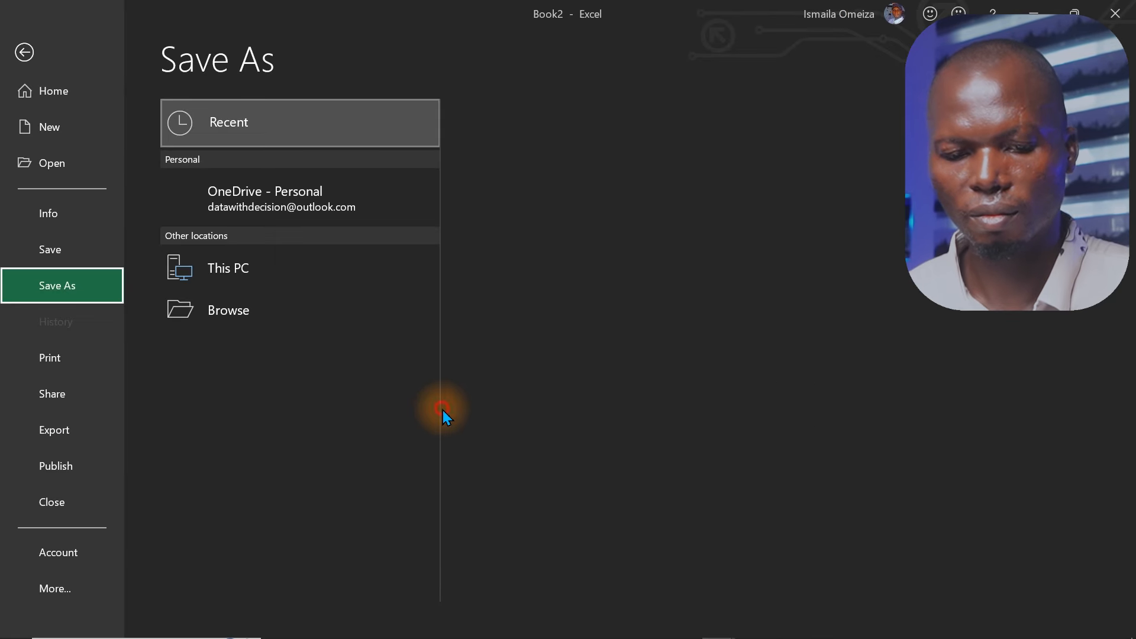
{"action": "left_click", "coordinate": [273, 354]}
{"action": "scroll", "coordinate": [166, 155], "scroll_direction": "up", "scroll_amount": 5}
{"action": "left_click", "coordinate": [70, 131]}
{"action": "scroll", "coordinate": [302, 201], "scroll_direction": "down", "scroll_amount": 10}
{"action": "double_click", "coordinate": [302, 199]}
{"action": "double_click", "coordinate": [311, 163]}
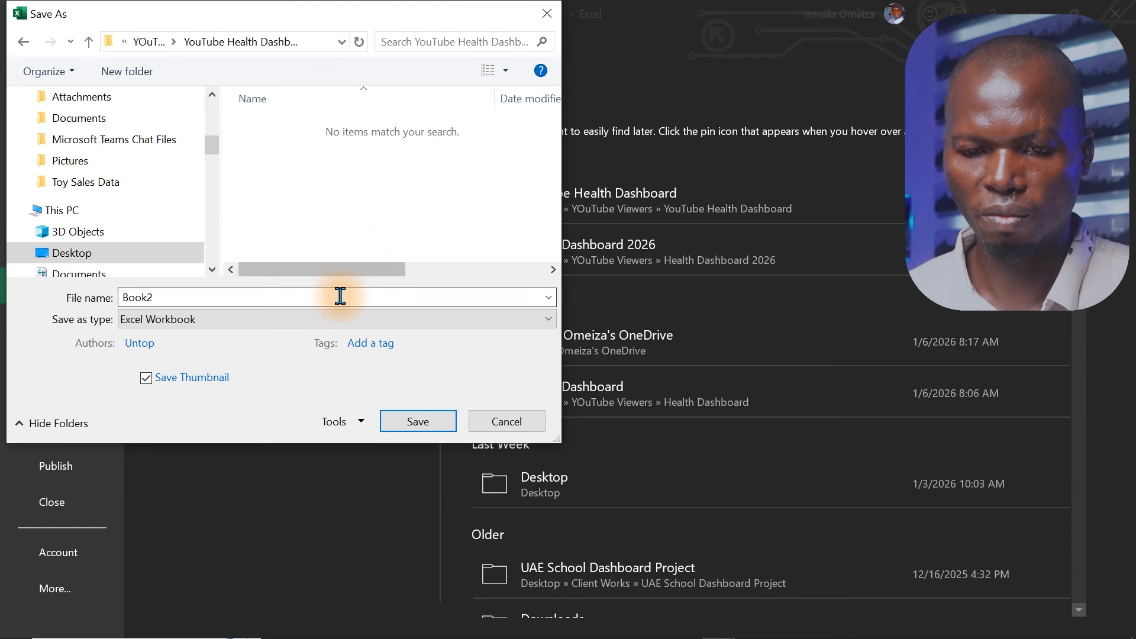
{"action": "left_click", "coordinate": [340, 297]}
{"action": "type", "text": "Health Dashboard"}
{"action": "left_click", "coordinate": [416, 424]}
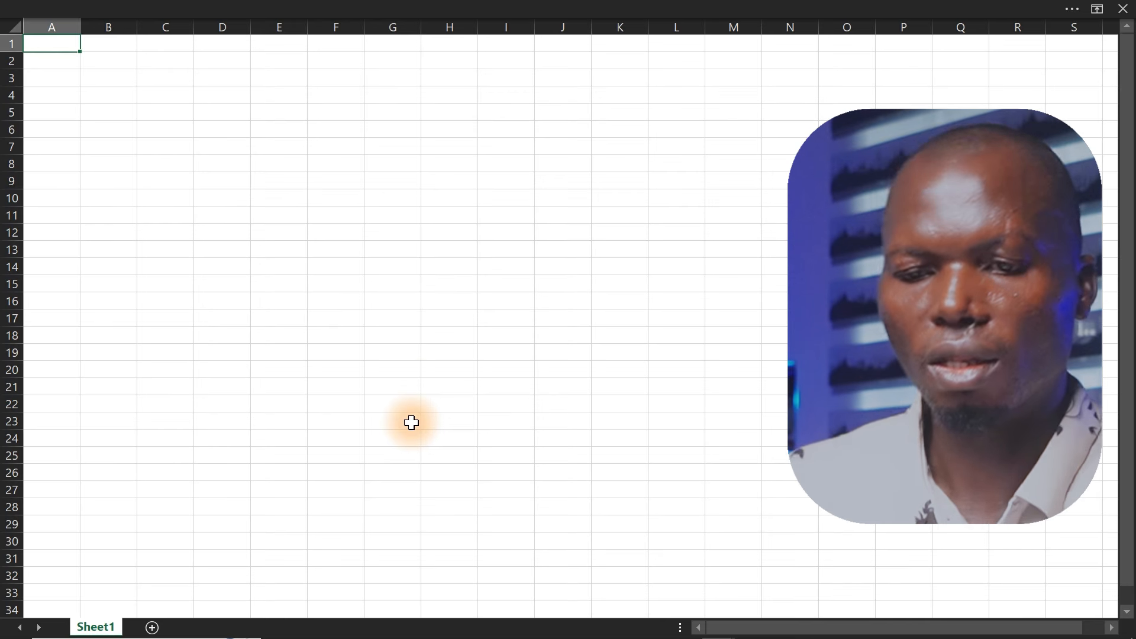
Import Healthcare_Dashboard_Dataset - Copy as a workbook source, showing all file types to find it, and open it in Power Query for transformation.
{"action": "left_click", "coordinate": [389, 9]}
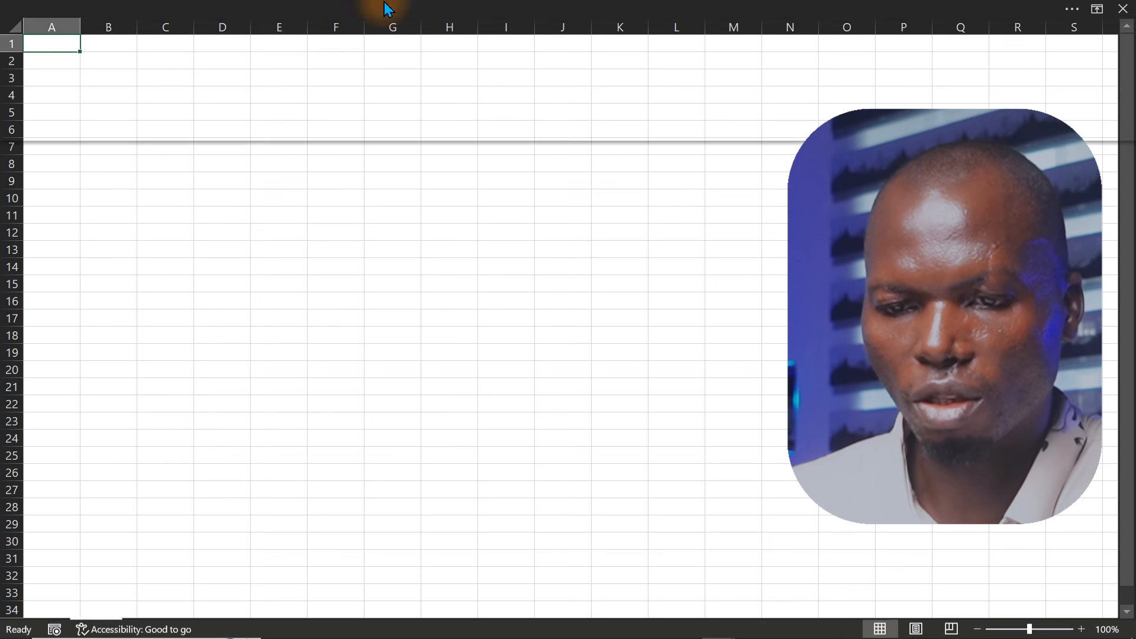
{"action": "left_click", "coordinate": [396, 51]}
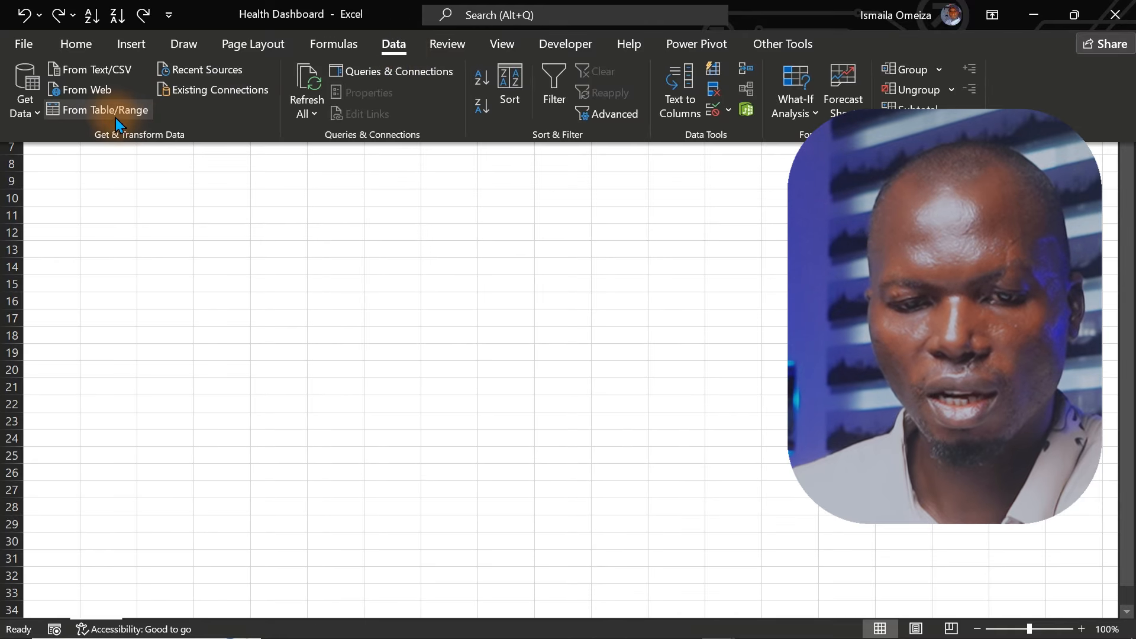
{"action": "left_click", "coordinate": [20, 112]}
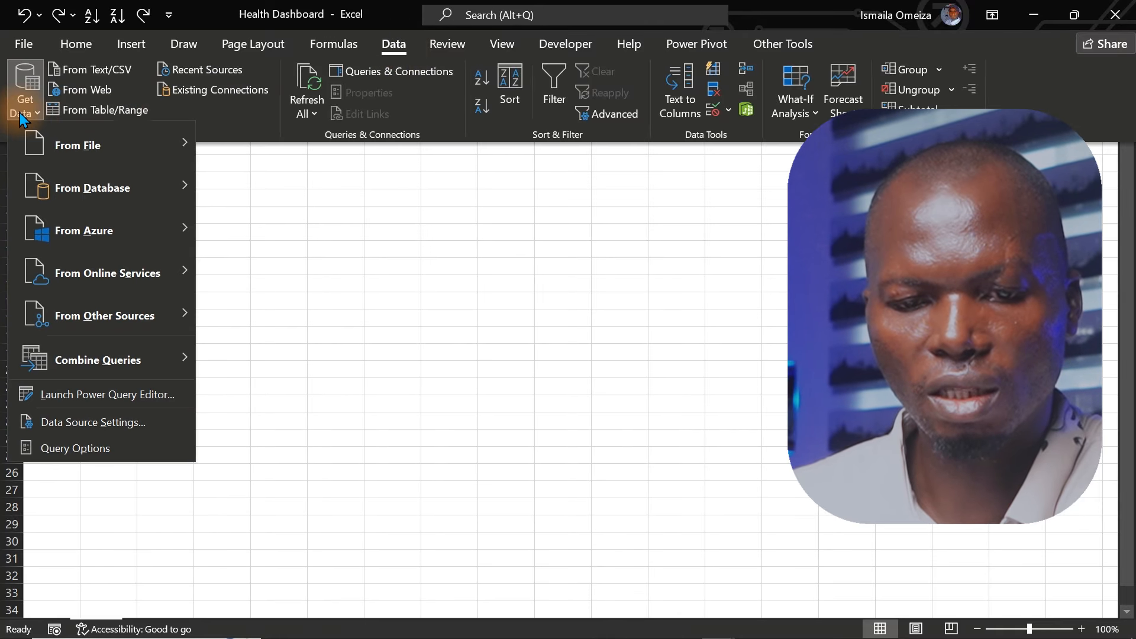
{"action": "mouse_move", "coordinate": [79, 144]}
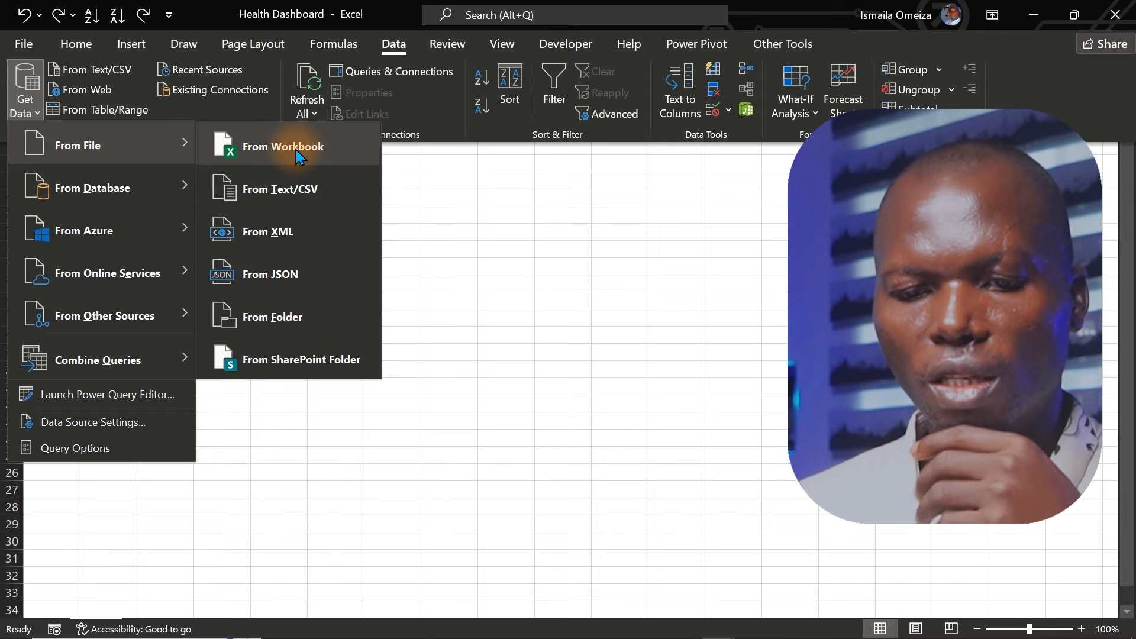
{"action": "left_click", "coordinate": [295, 150]}
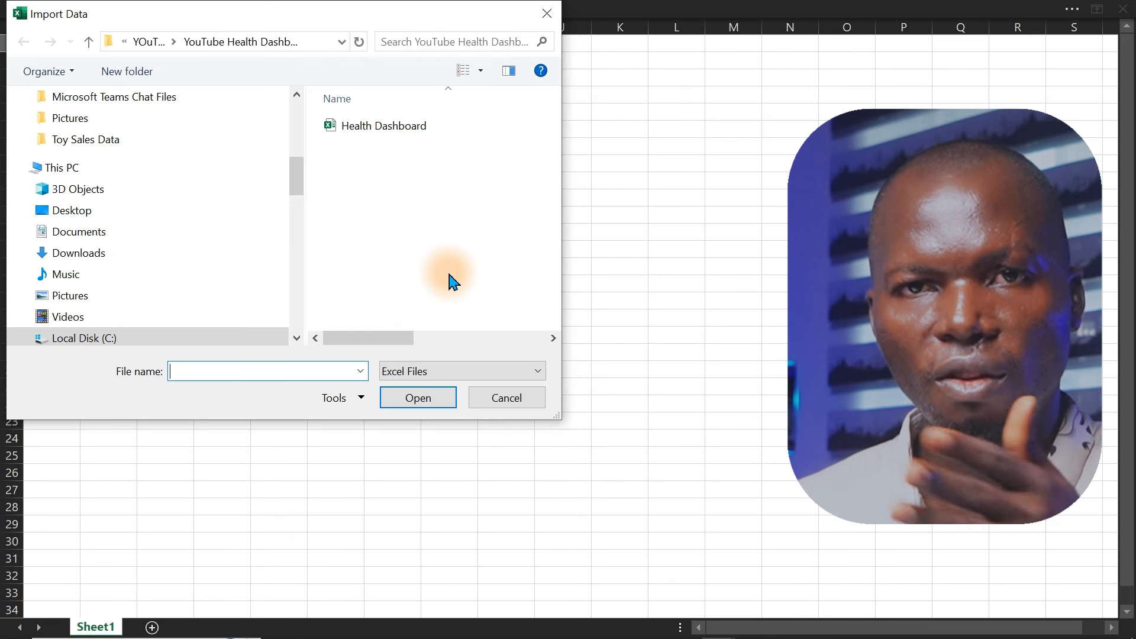
{"action": "left_click", "coordinate": [509, 371]}
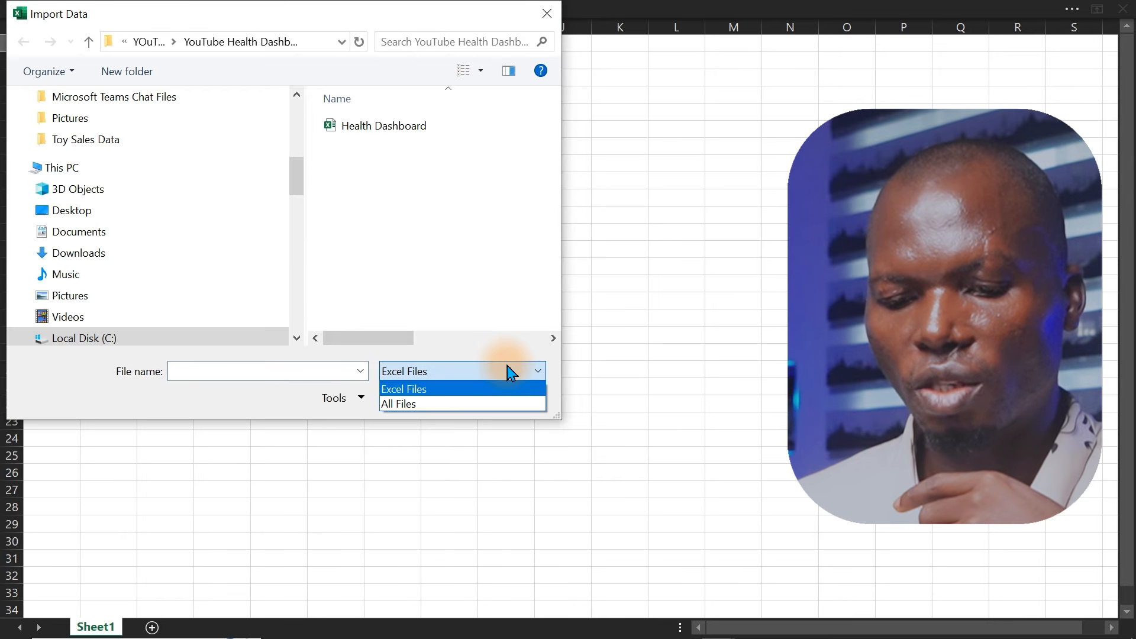
{"action": "left_click", "coordinate": [456, 405]}
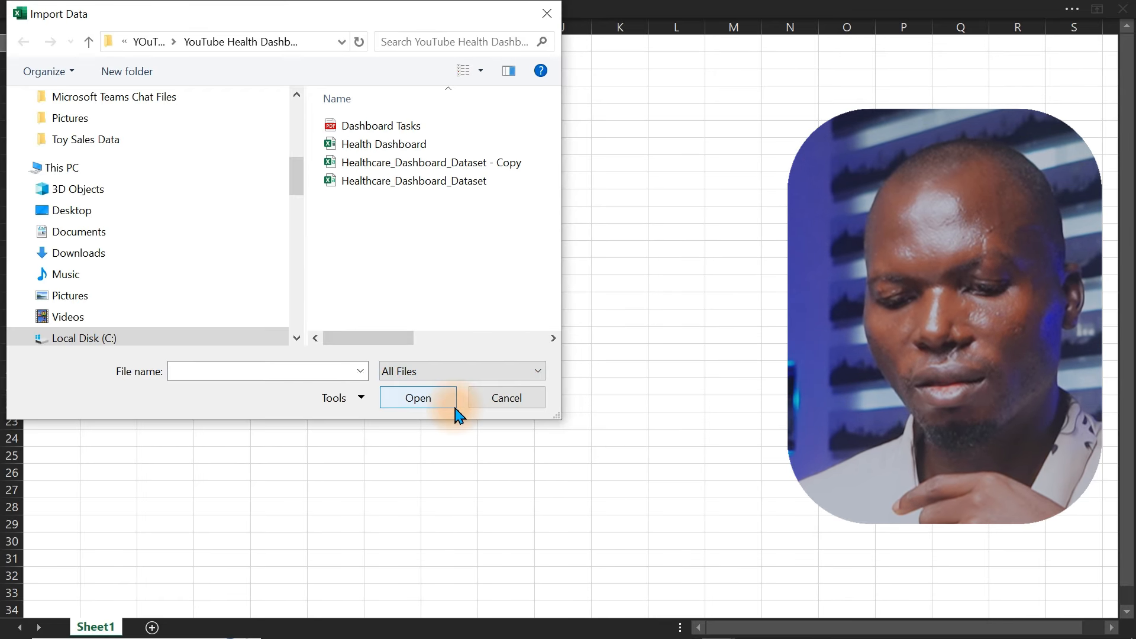
{"action": "left_click", "coordinate": [378, 182]}
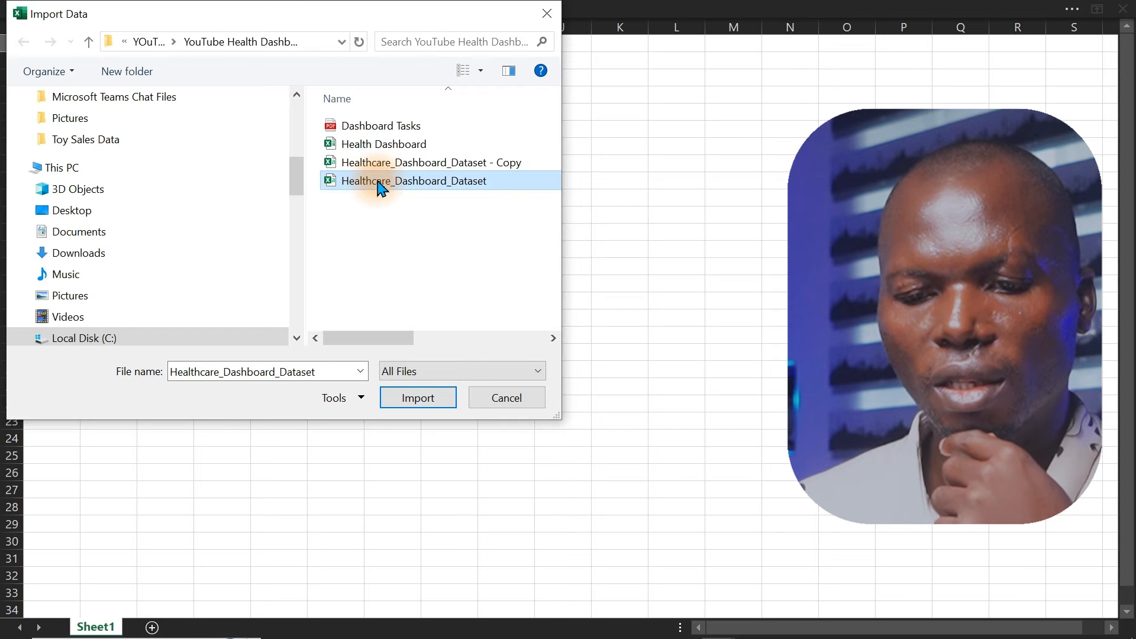
{"action": "left_click", "coordinate": [387, 162]}
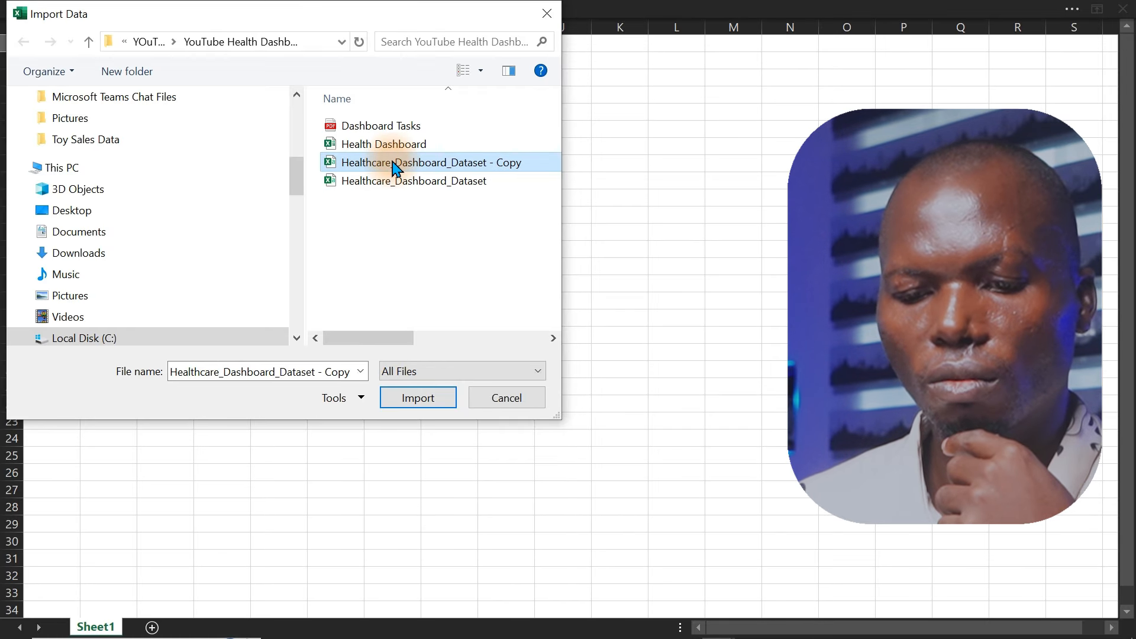
{"action": "left_click", "coordinate": [424, 399]}
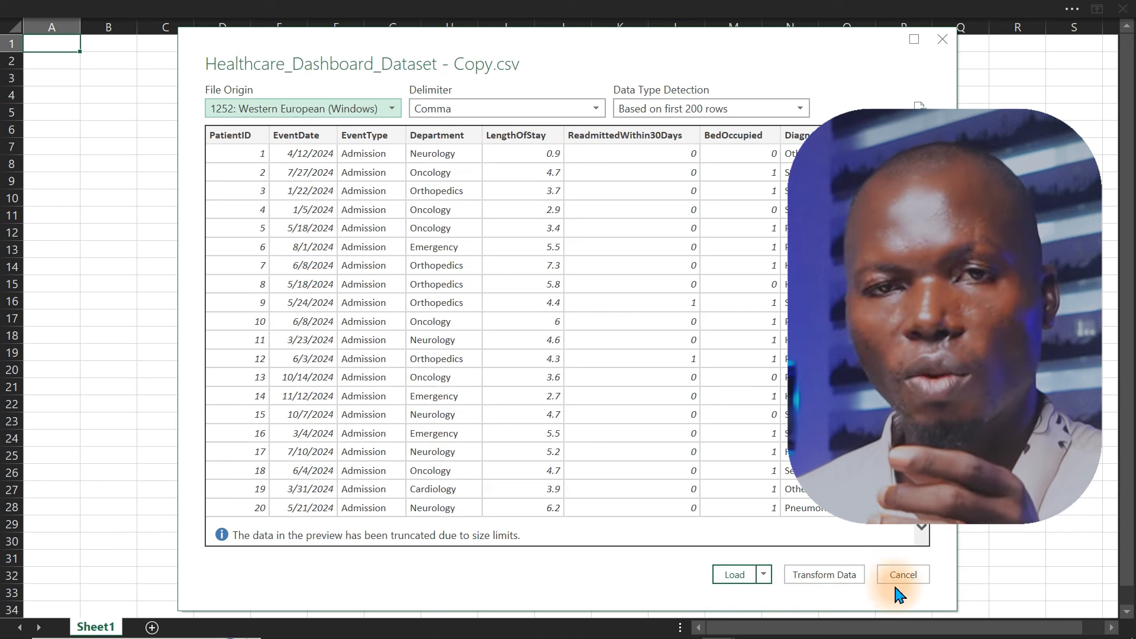
{"action": "left_click", "coordinate": [847, 577]}
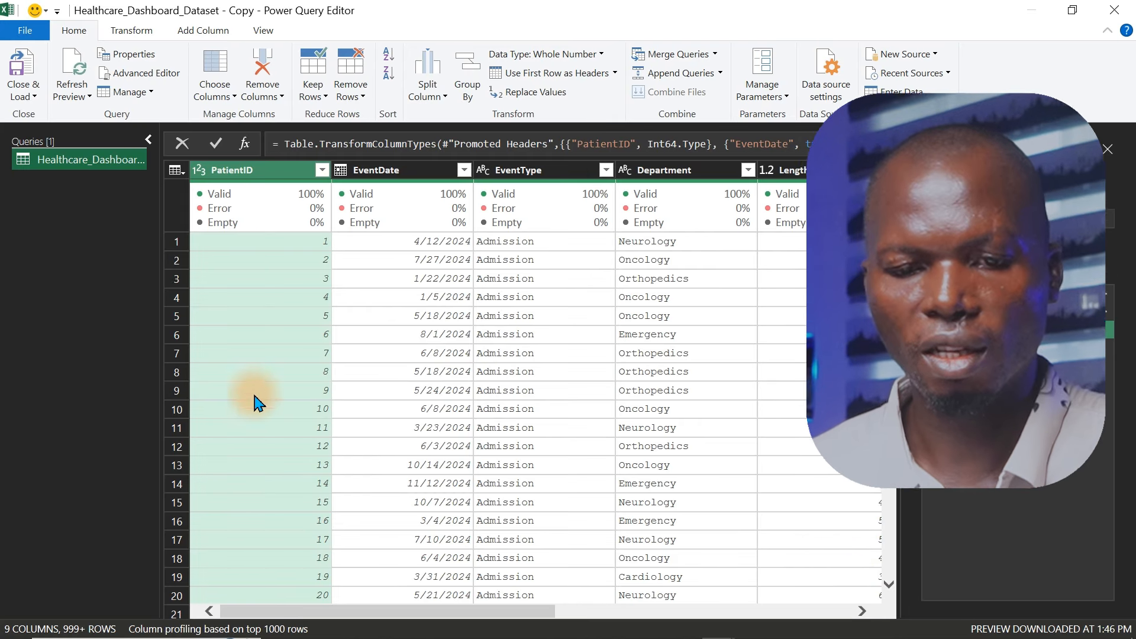
Rename the imported Healthcare_Dashboard_Dataset - Copy query as Data.
{"action": "double_click", "coordinate": [87, 165]}
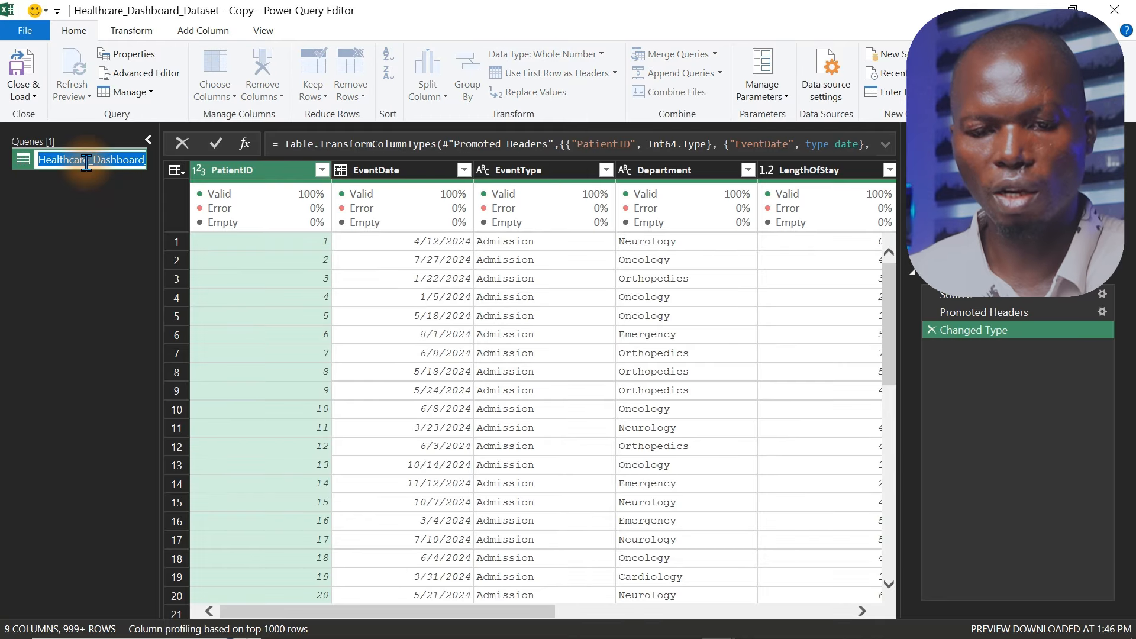
{"action": "type", "text": "DatA"}
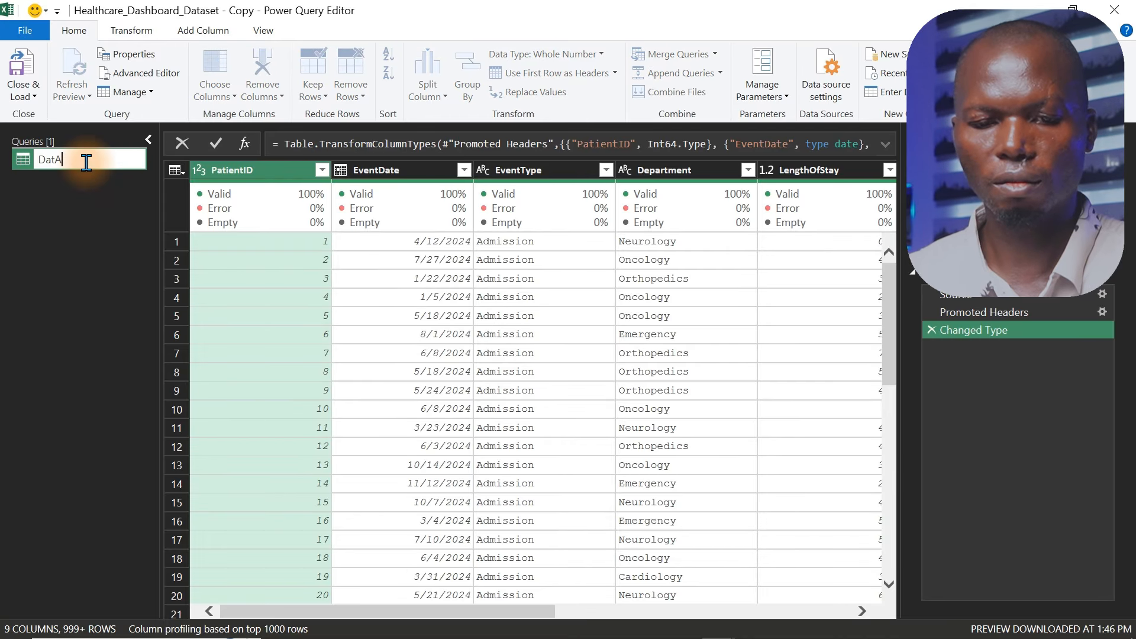
{"action": "key", "text": "Return"}
{"action": "double_click", "coordinate": [87, 164]}
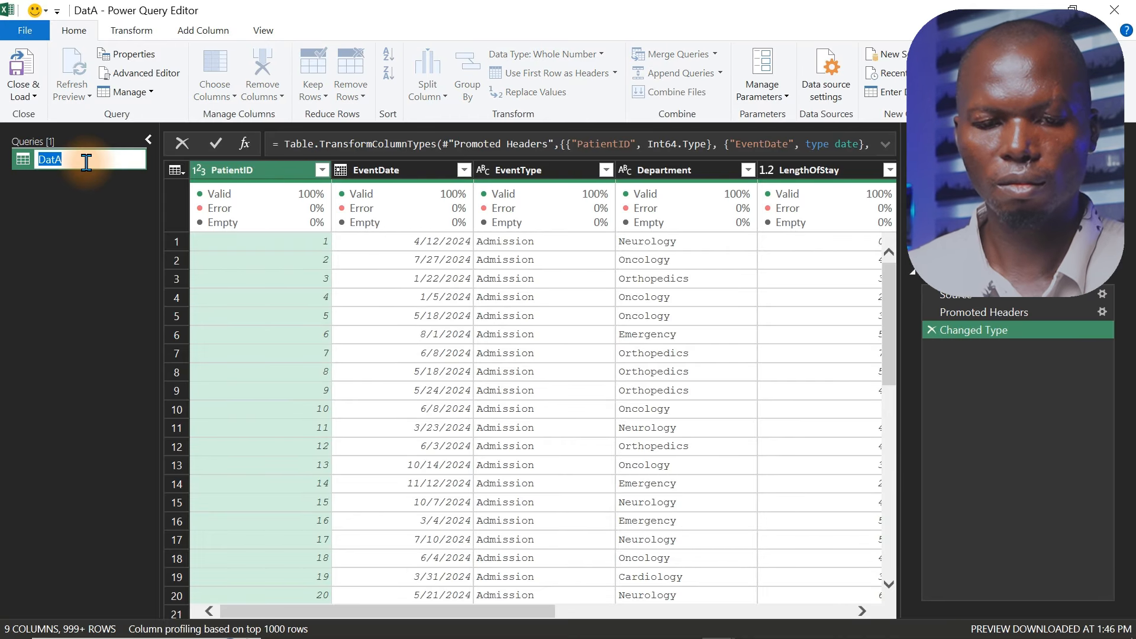
{"action": "type", "text": "d"}
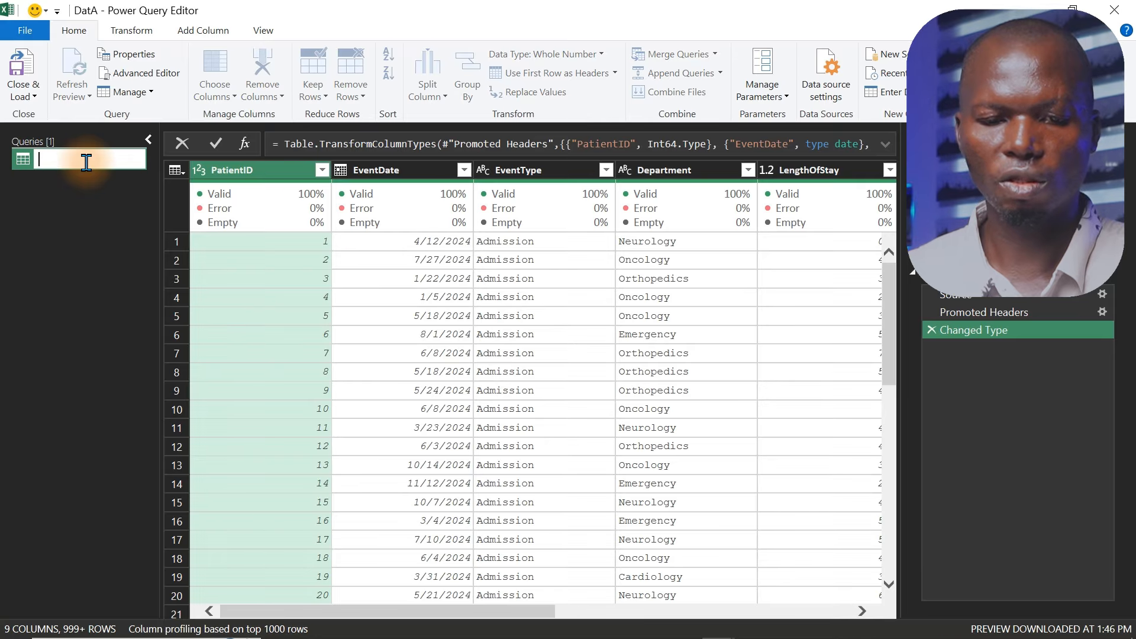
{"action": "type", "text": "Dat"}
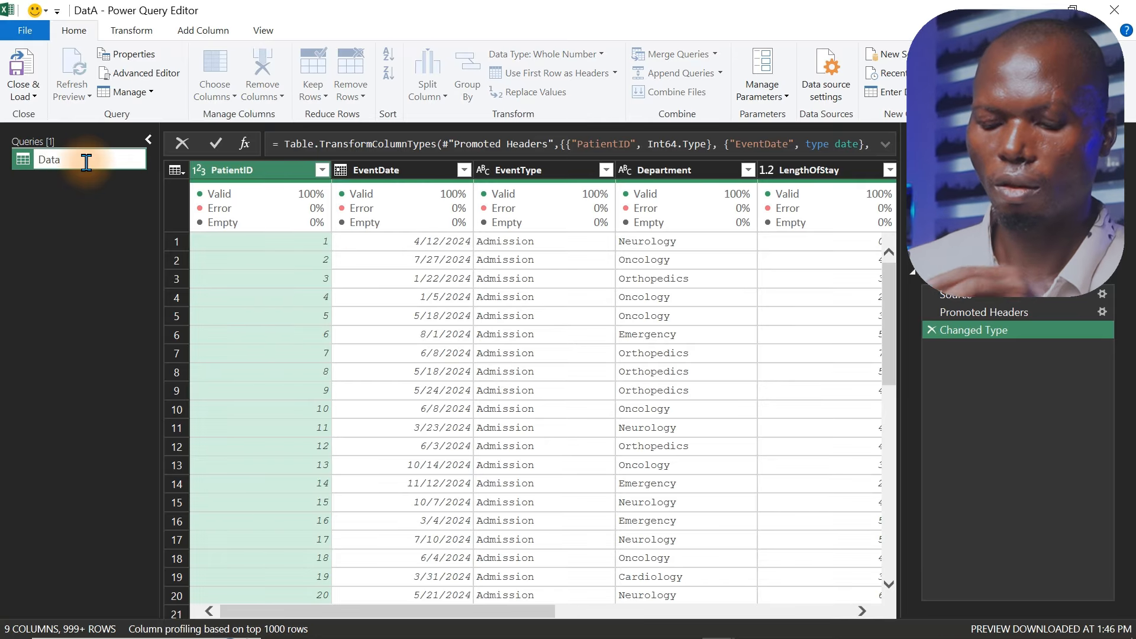
{"action": "type", "text": "a"}
{"action": "key", "text": "Return"}
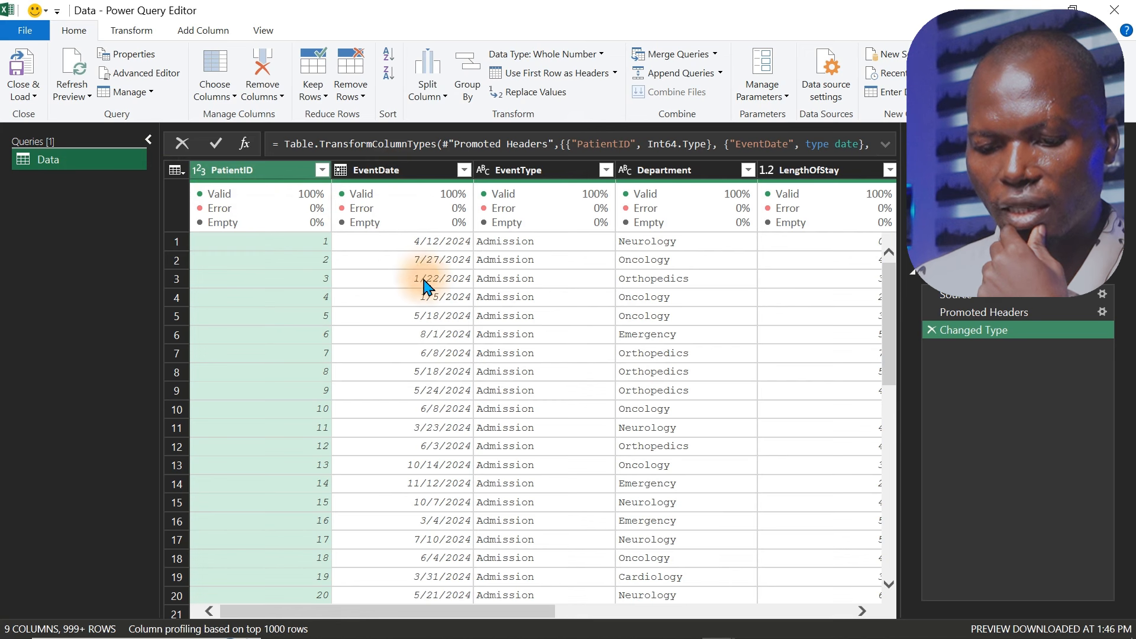
Examine the individual times with their AM and PM markers in the EventTime column of the Data query.
{"action": "left_click_drag", "start_coordinate": [436, 611], "coordinate": [825, 608]}
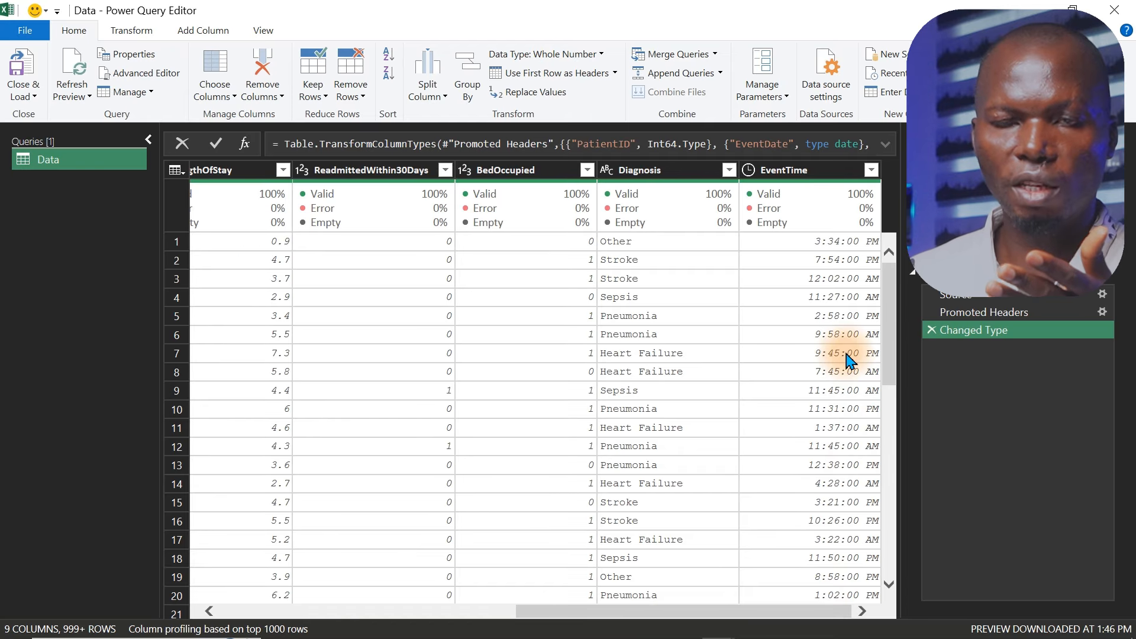
{"action": "left_click", "coordinate": [781, 171]}
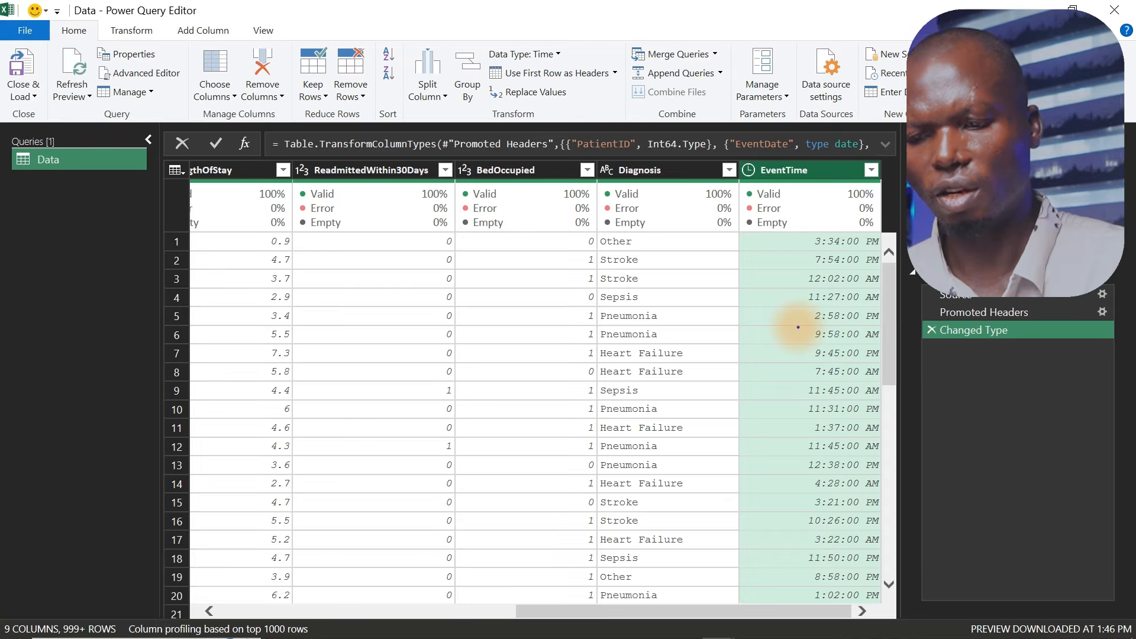
{"action": "left_click", "coordinate": [794, 243]}
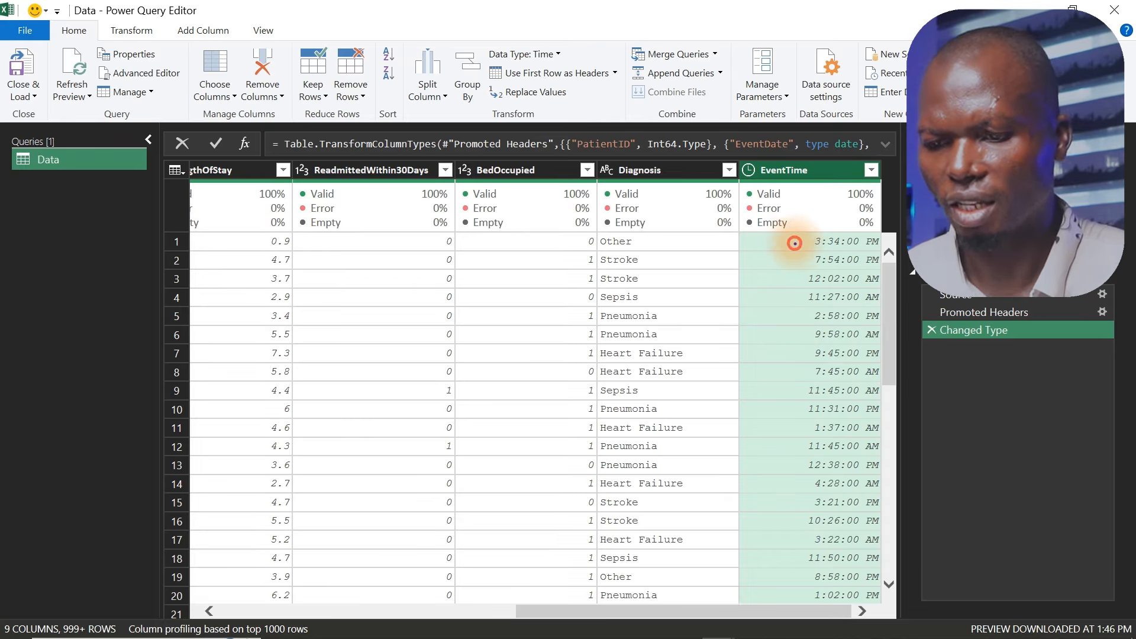
{"action": "left_click_drag", "start_coordinate": [793, 243], "coordinate": [756, 250]}
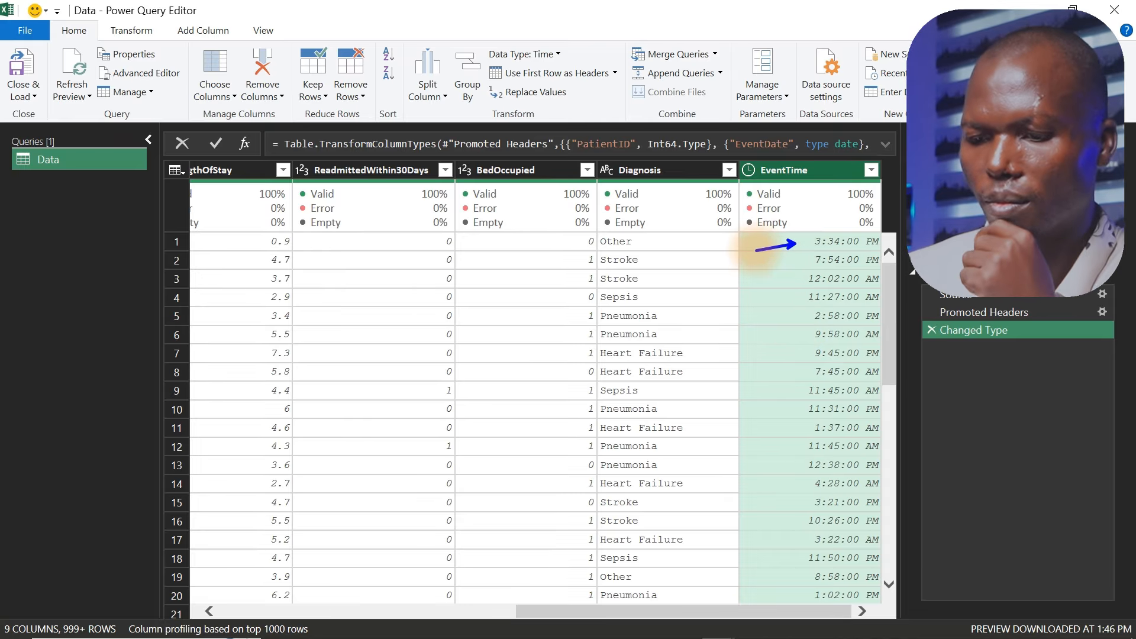
{"action": "left_click", "coordinate": [793, 262]}
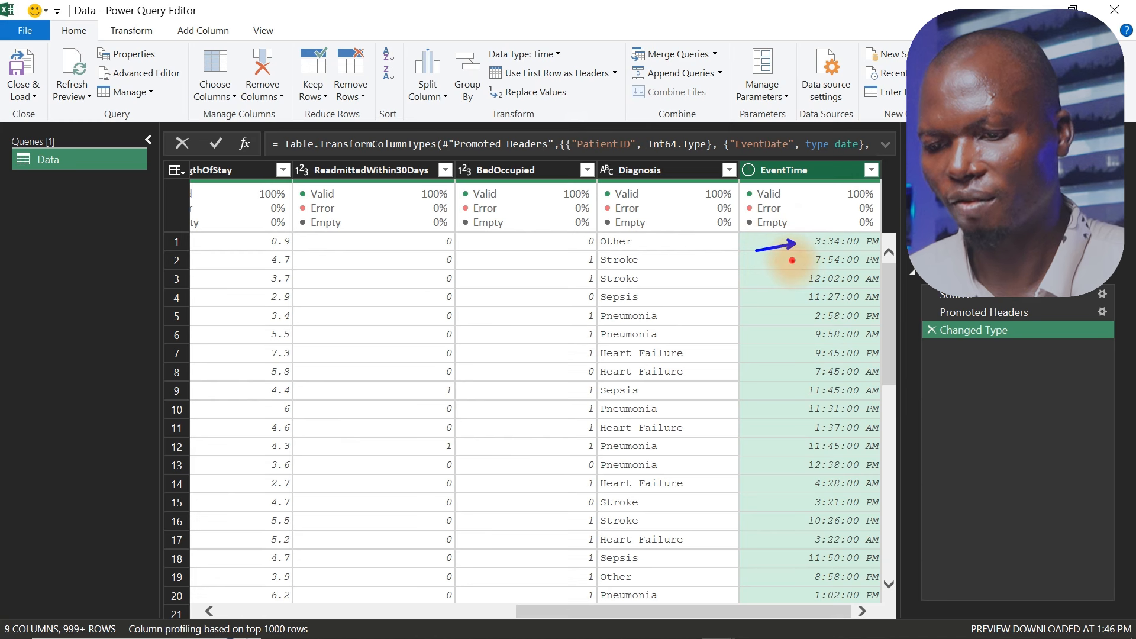
{"action": "left_click_drag", "start_coordinate": [791, 260], "coordinate": [767, 265]}
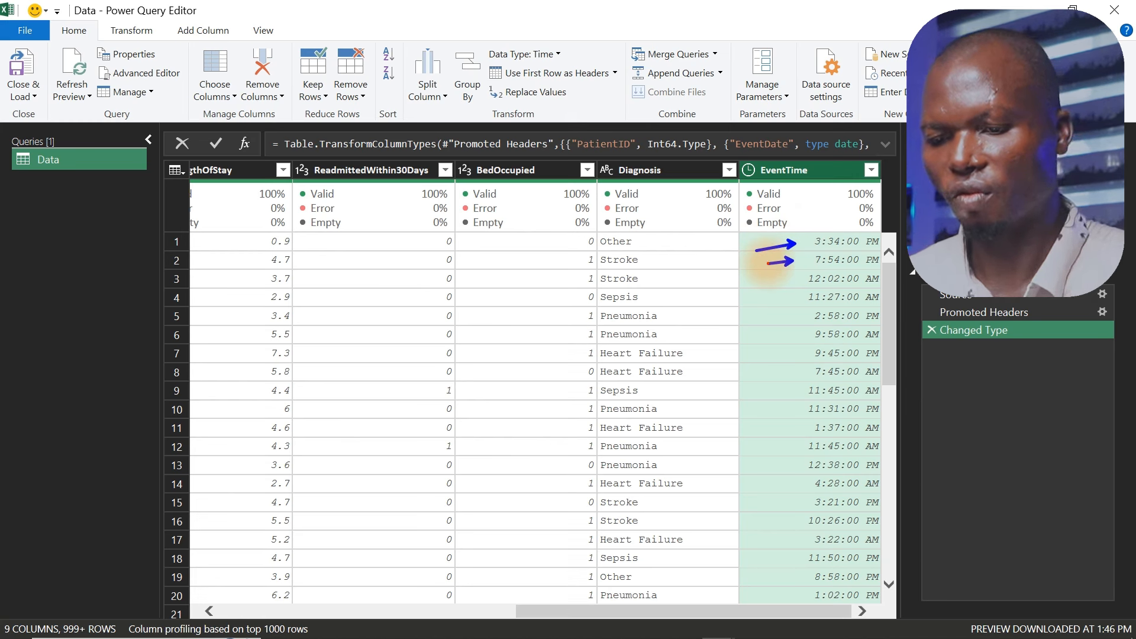
{"action": "left_click_drag", "start_coordinate": [790, 316], "coordinate": [767, 319]}
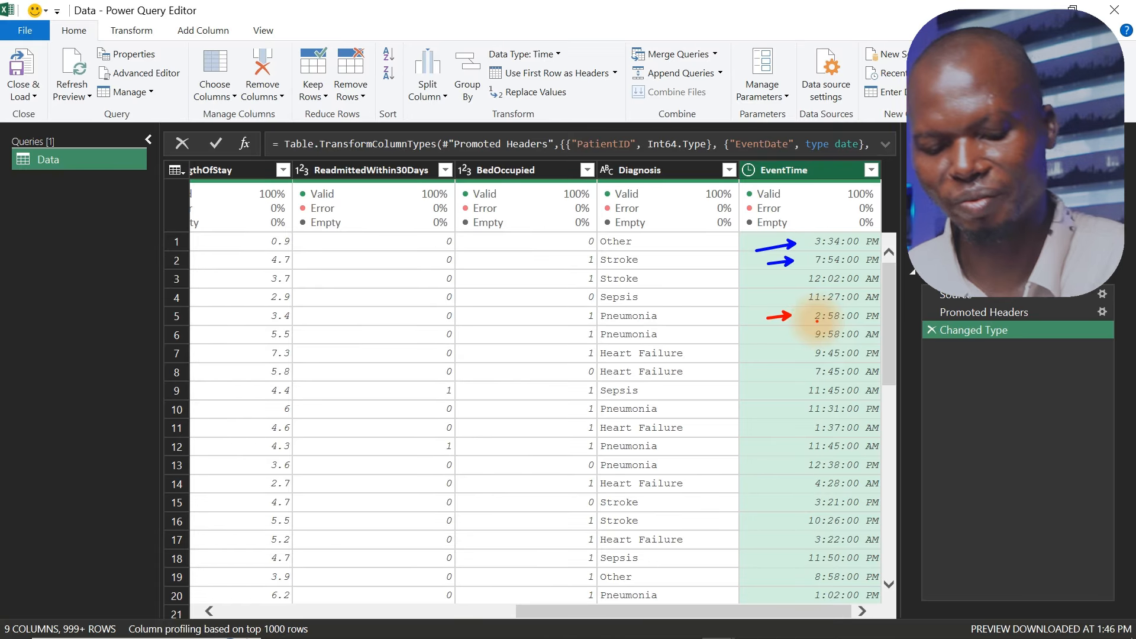
{"action": "key", "text": "Escape"}
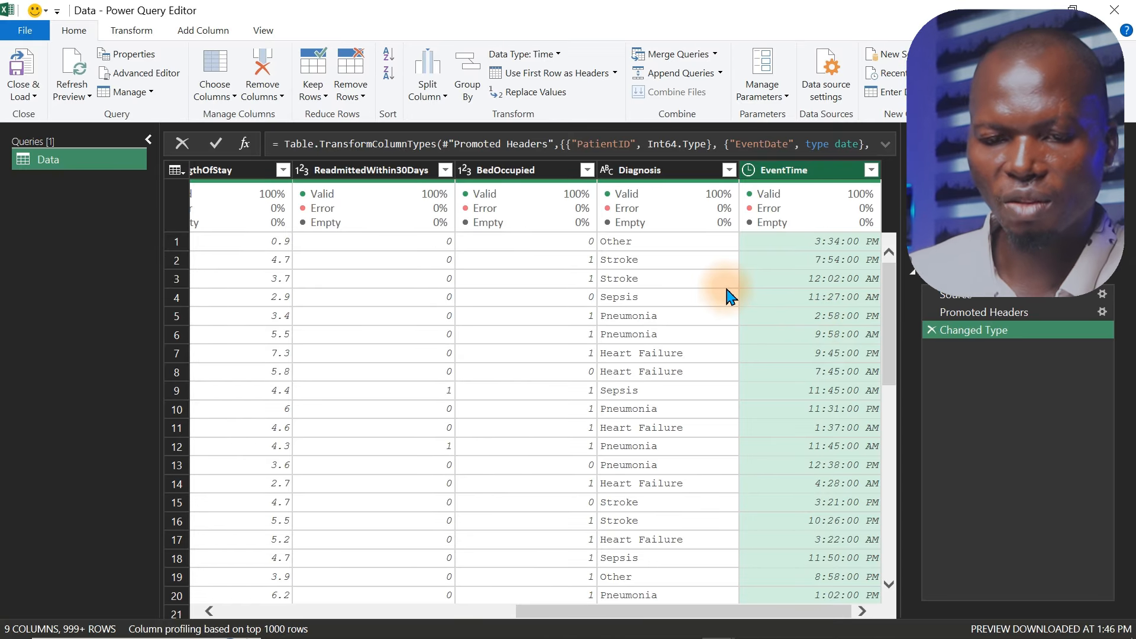
Start a custom column in the Data query and name it RoundTime.
{"action": "left_click", "coordinate": [206, 31]}
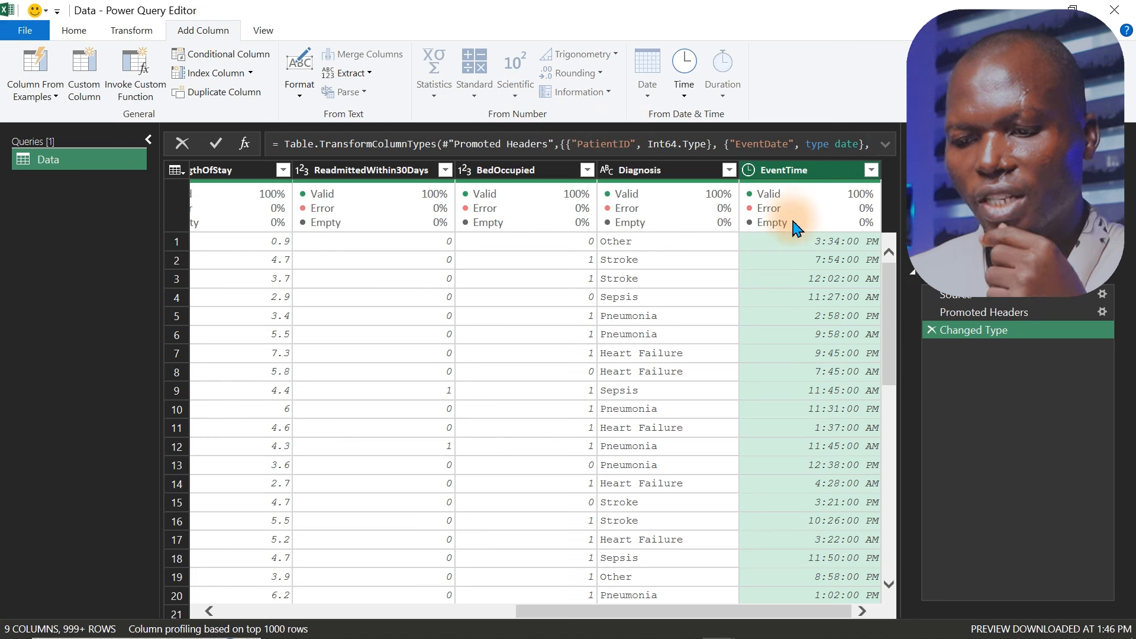
{"action": "mouse_move", "coordinate": [798, 220]}
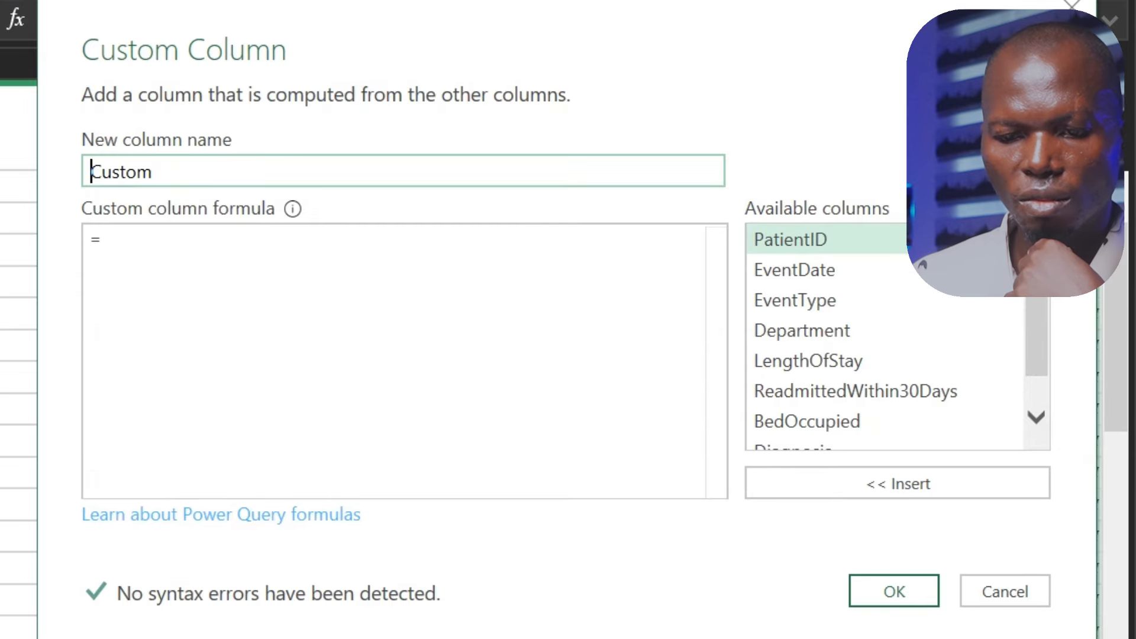
{"action": "left_click_drag", "start_coordinate": [198, 171], "coordinate": [33, 175]}
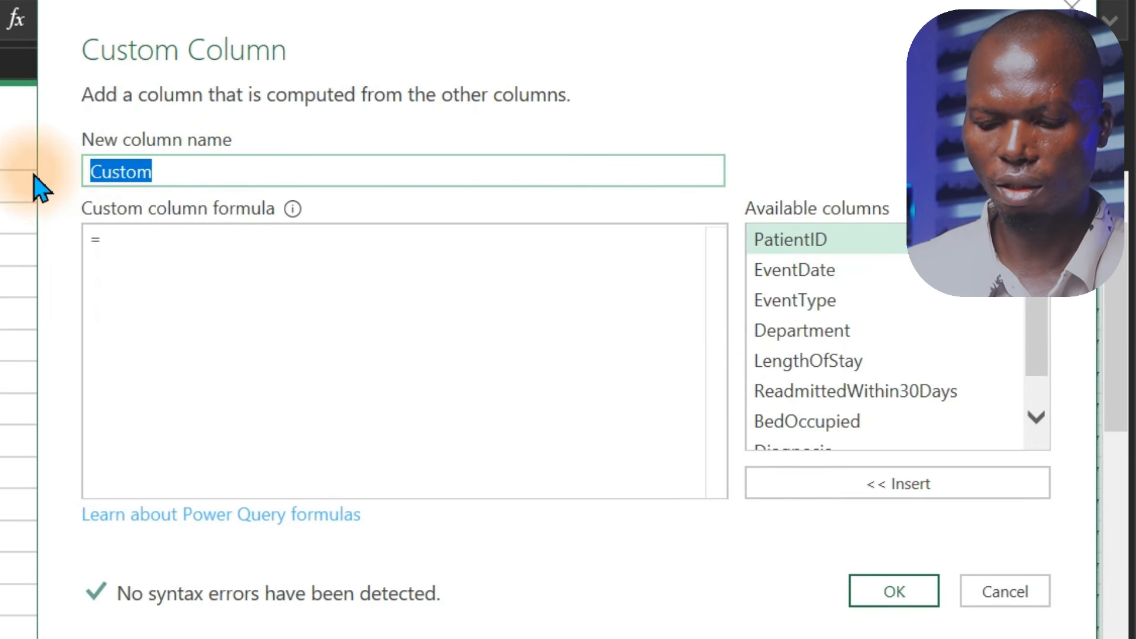
{"action": "type", "text": "Ron"}
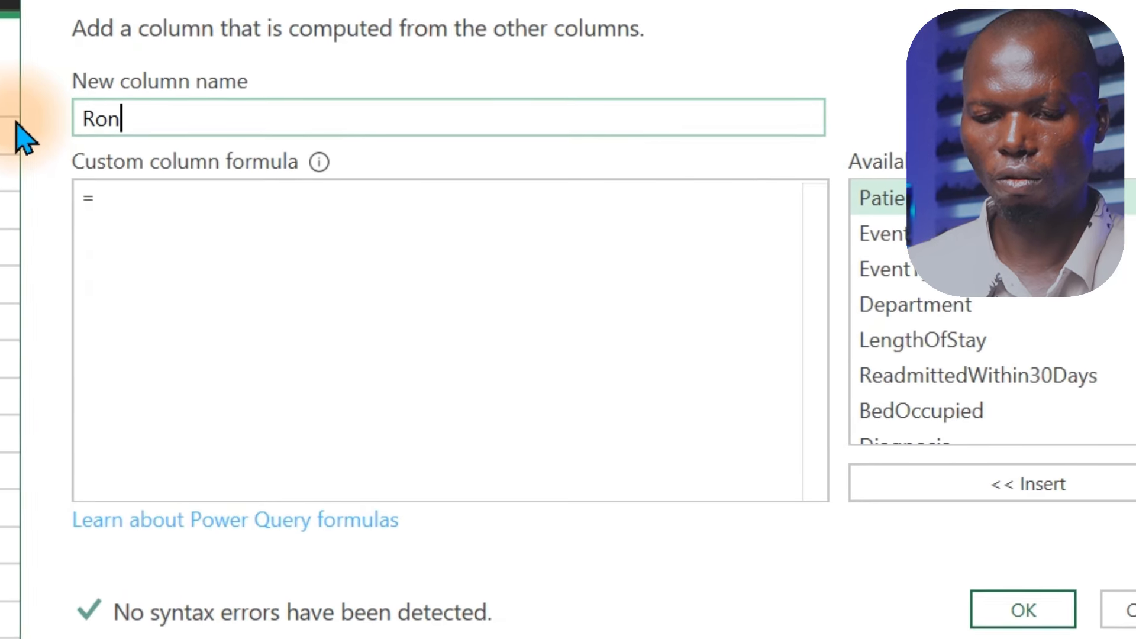
{"action": "key", "text": "BackSpace"}
{"action": "type", "text": "undTim"}
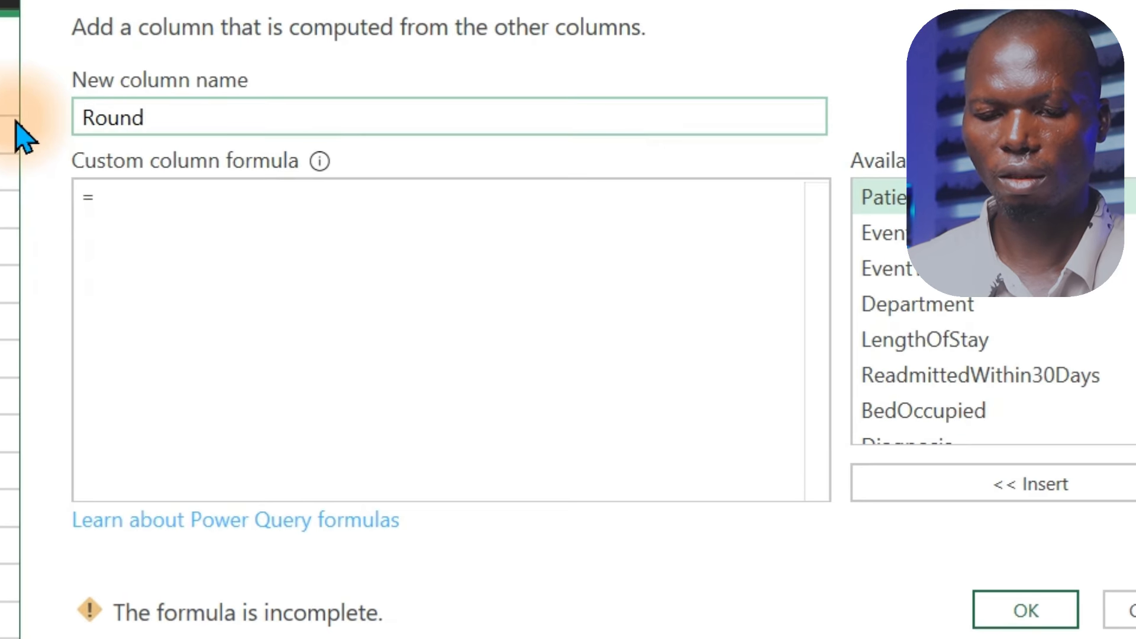
{"action": "type", "text": "e"}
{"action": "left_click", "coordinate": [139, 206]}
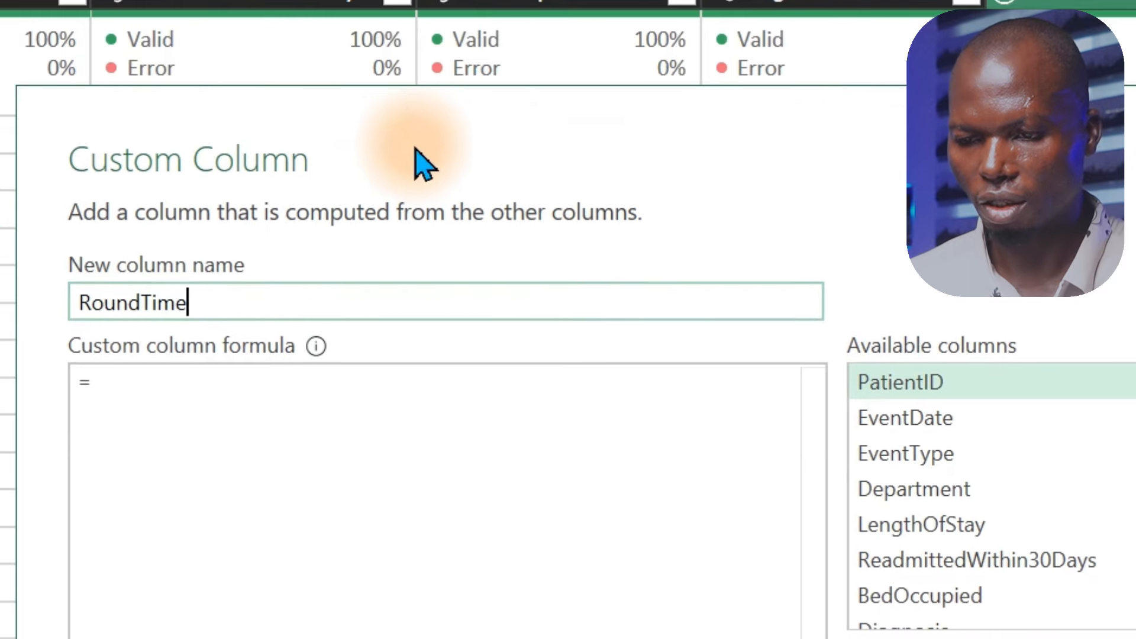
{"action": "left_click_drag", "start_coordinate": [415, 148], "coordinate": [416, 145]}
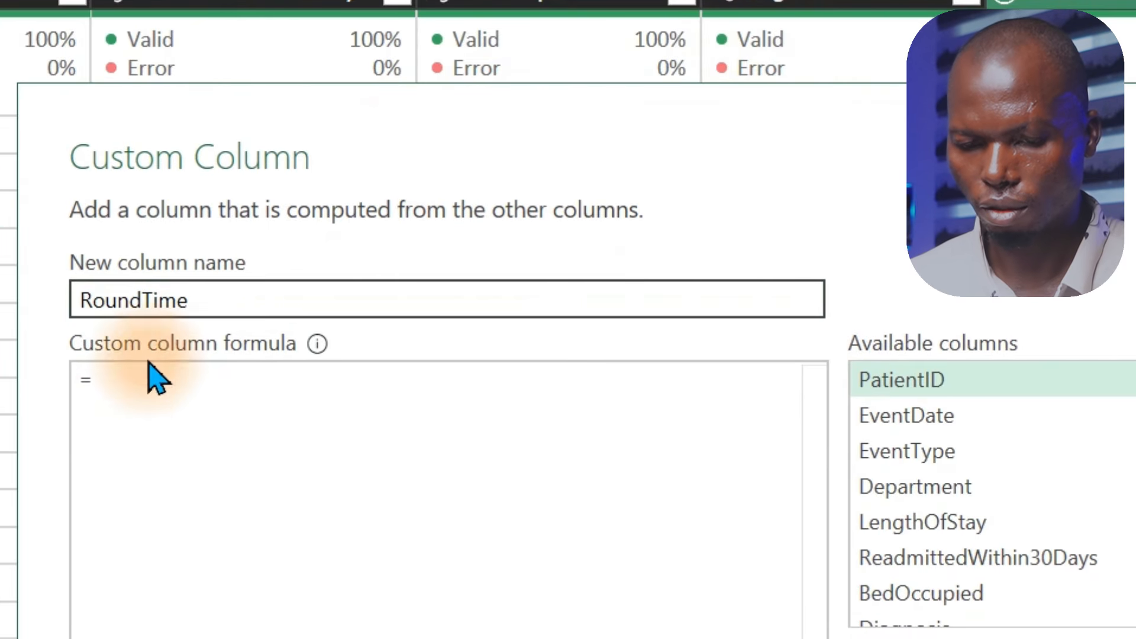
Begin the RoundTime custom column formula with Number.Round(Number.format(.
{"action": "left_click", "coordinate": [162, 380]}
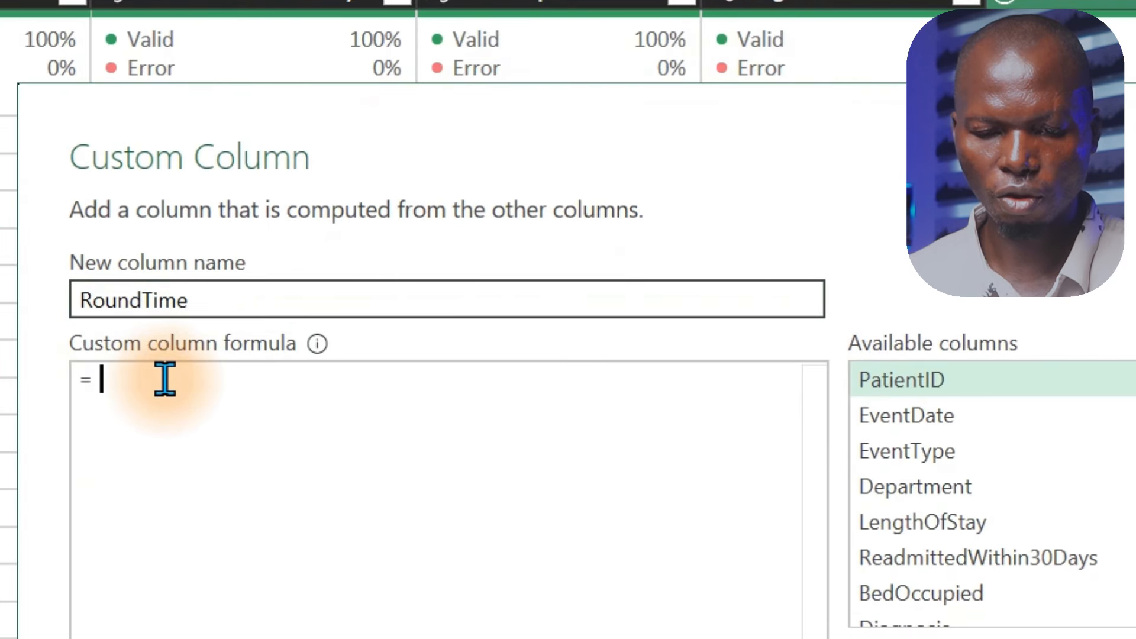
{"action": "type", "text": "Number."}
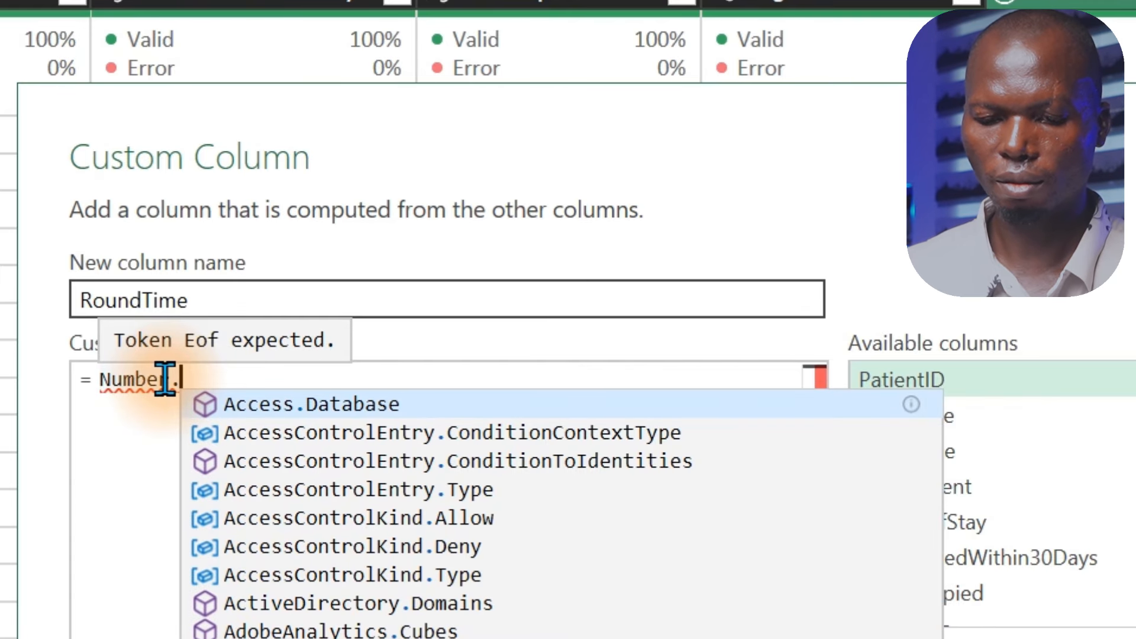
{"action": "type", "text": "Round"}
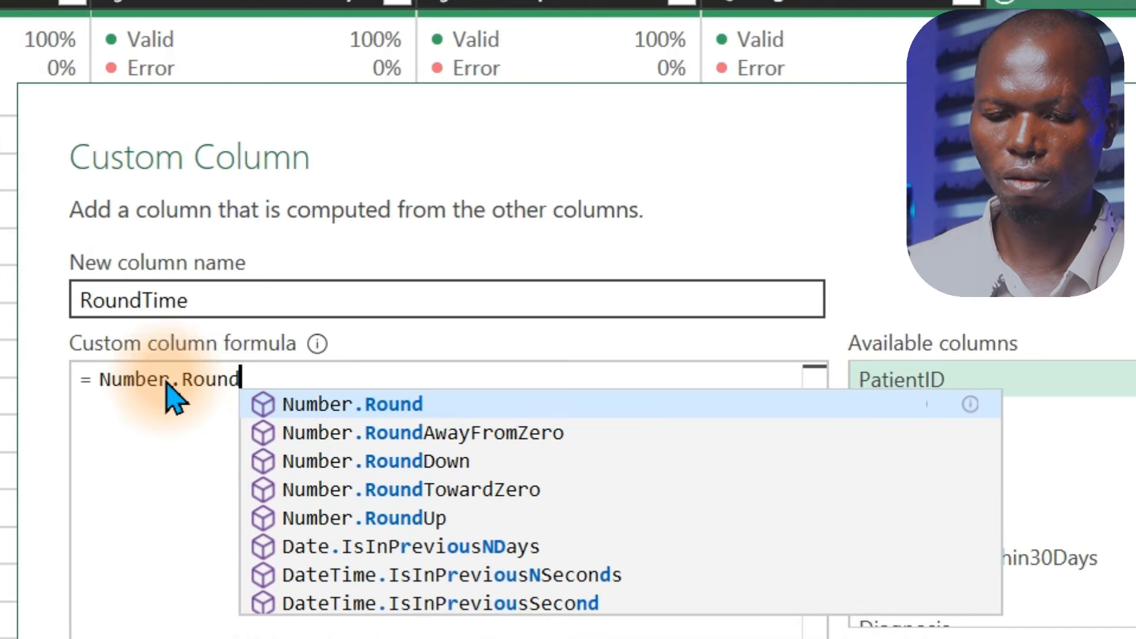
{"action": "type", "text": "("}
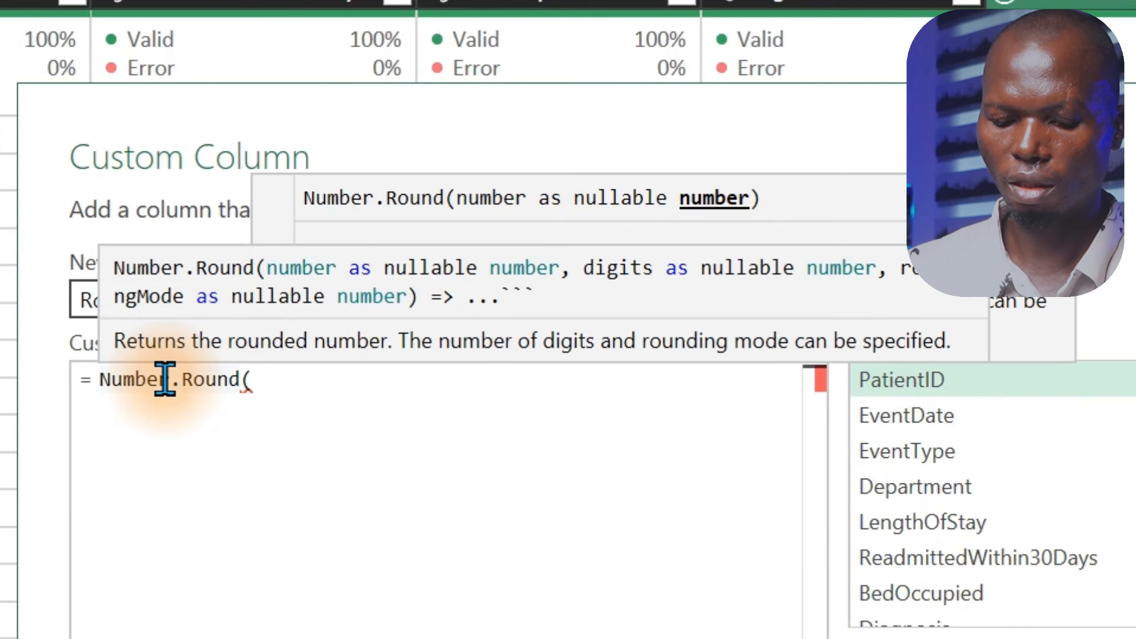
{"action": "type", "text": "Number"}
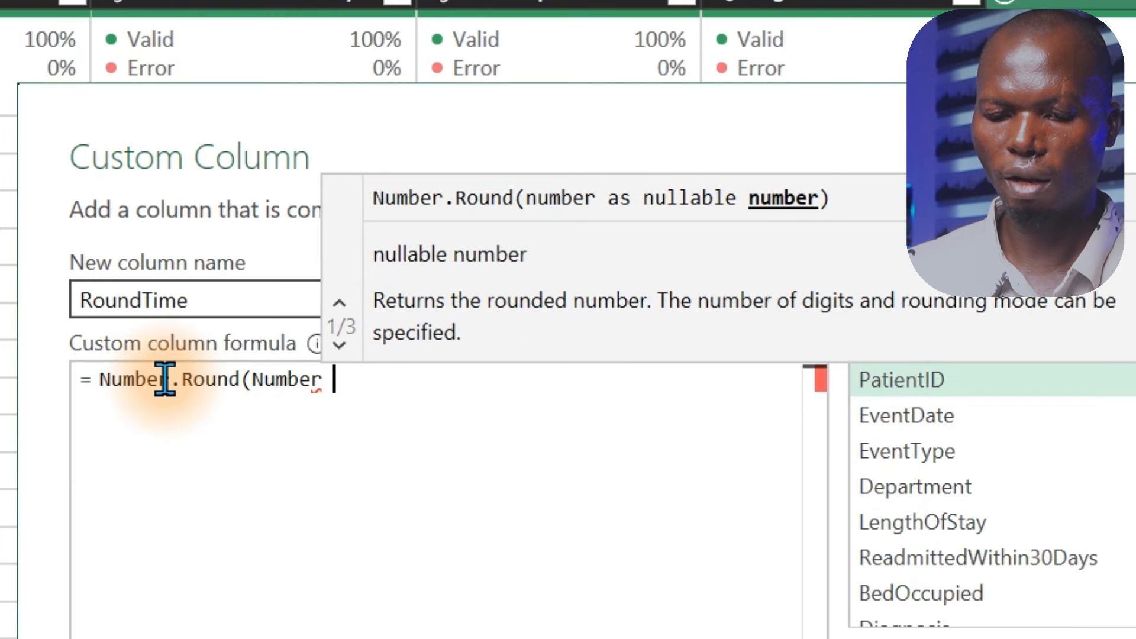
{"action": "key", "text": "Down"}
{"action": "type", "text": ".form"}
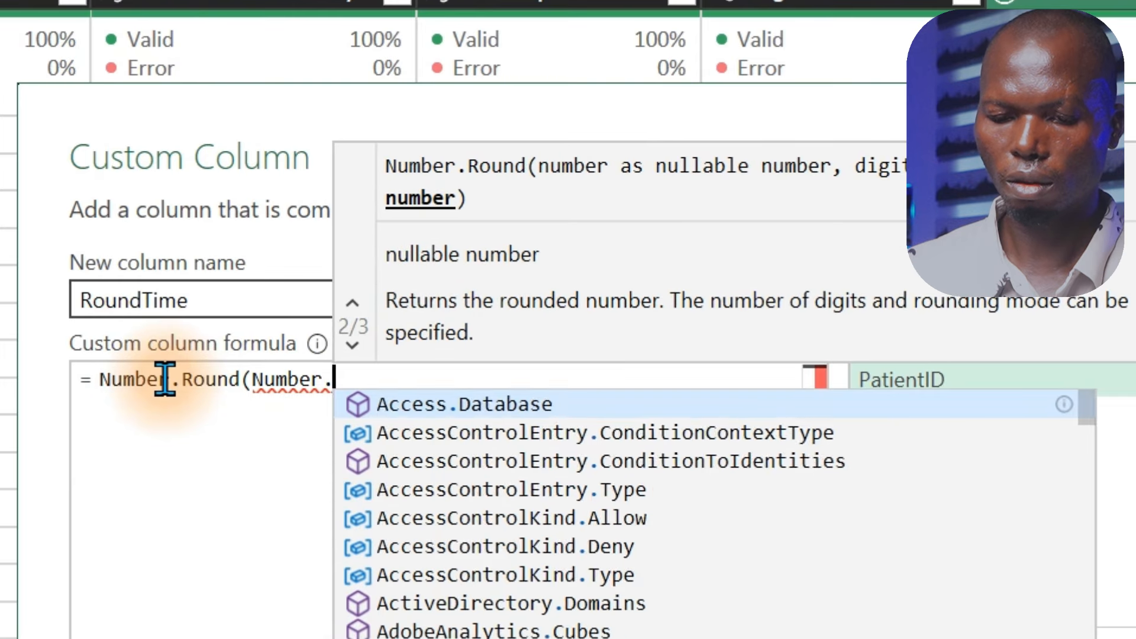
{"action": "type", "text": "at"}
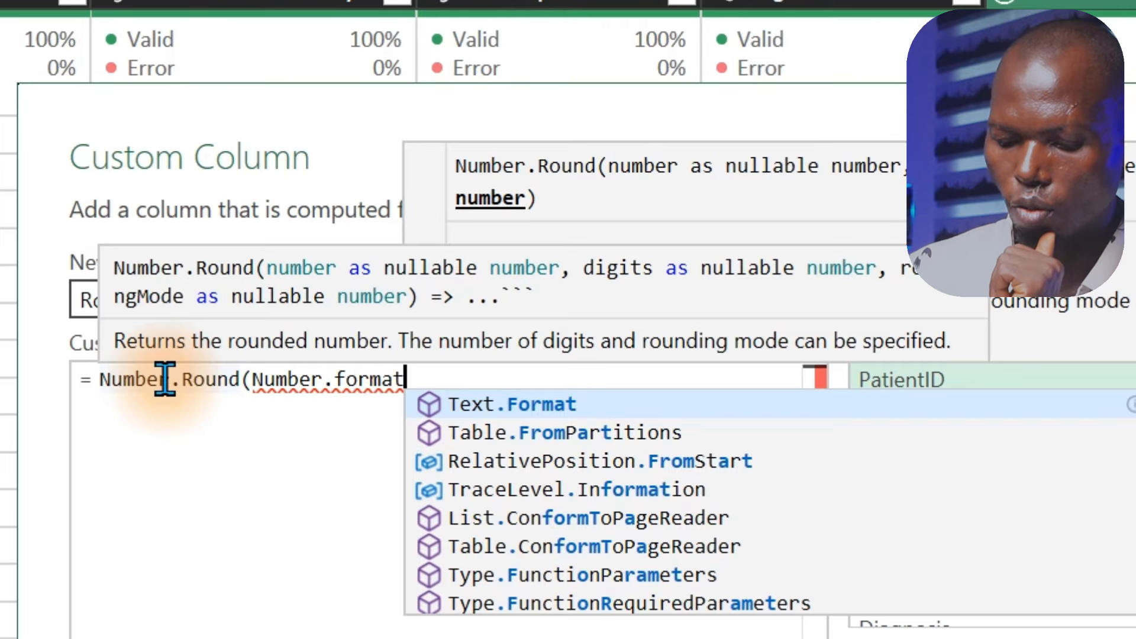
{"action": "type", "text": "("}
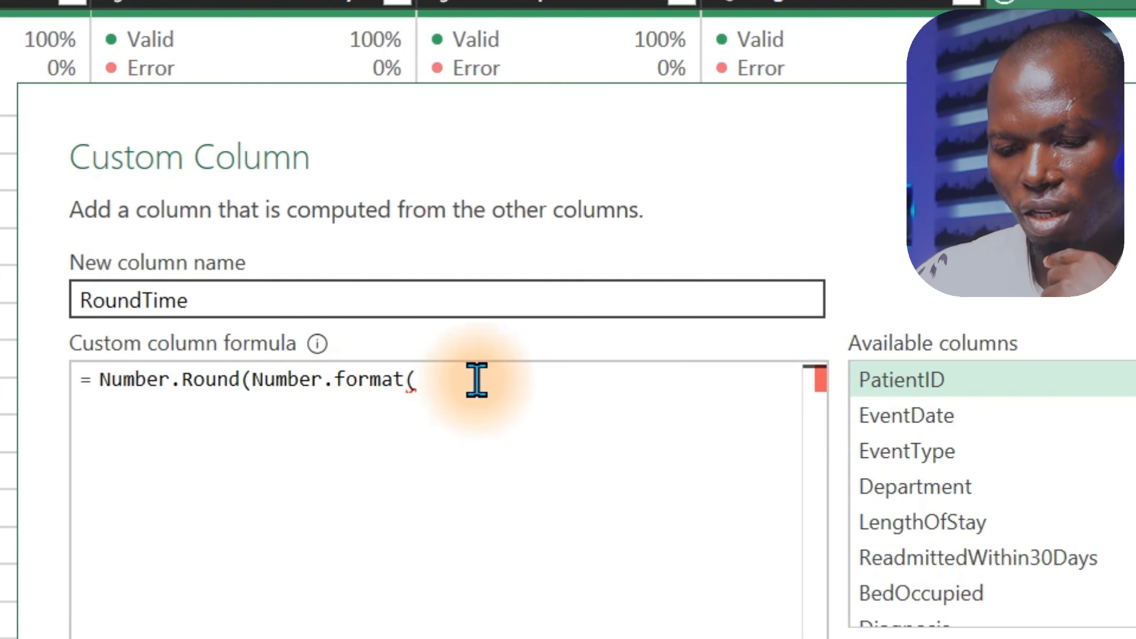
Rewrite the nested function as Number.Format and give it the EventTime column as its argument.
{"action": "key", "text": "BackSpace"}
{"action": "key", "text": "BackSpace"}
{"action": "key", "text": "BackSpace"}
{"action": "key", "text": "BackSpace"}
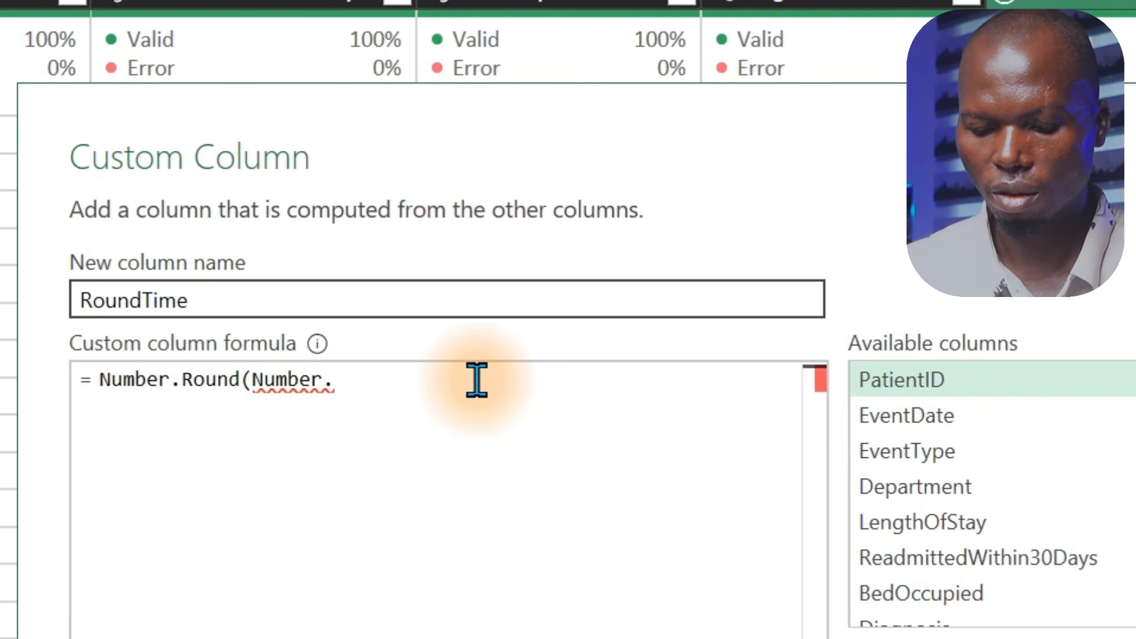
{"action": "type", "text": "Format"}
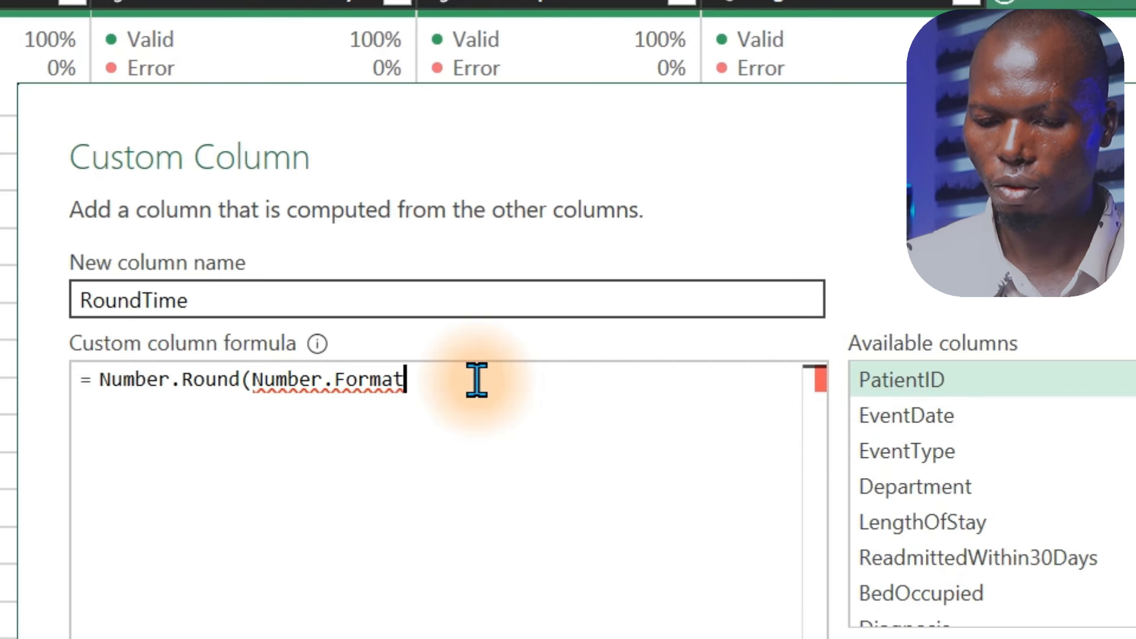
{"action": "type", "text": "("}
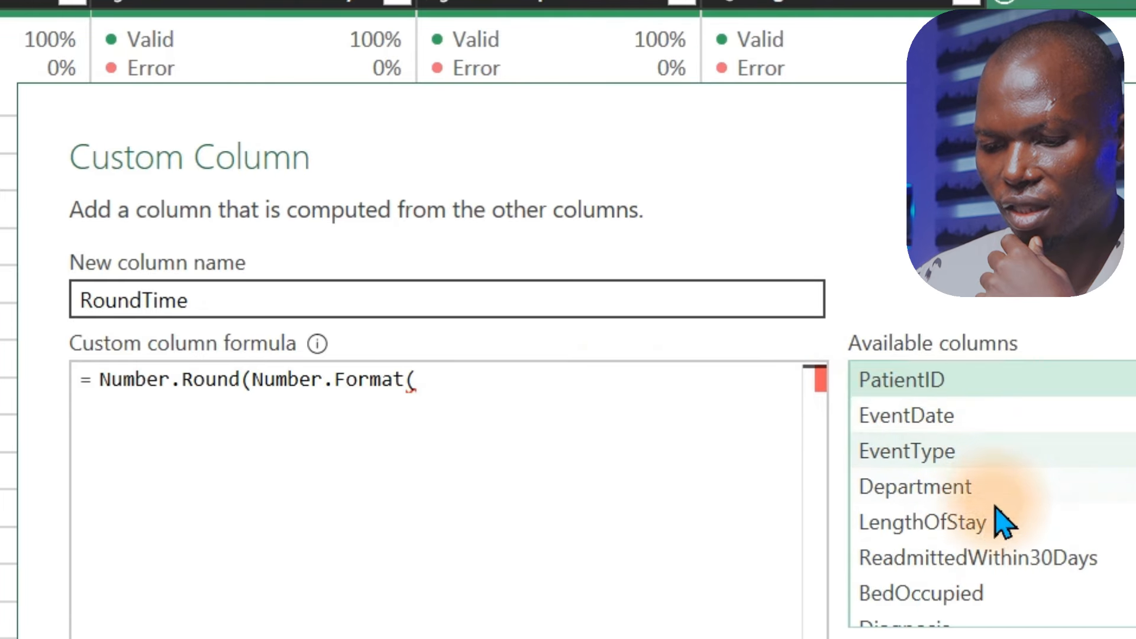
{"action": "scroll", "coordinate": [1041, 585], "scroll_direction": "down", "scroll_amount": 2}
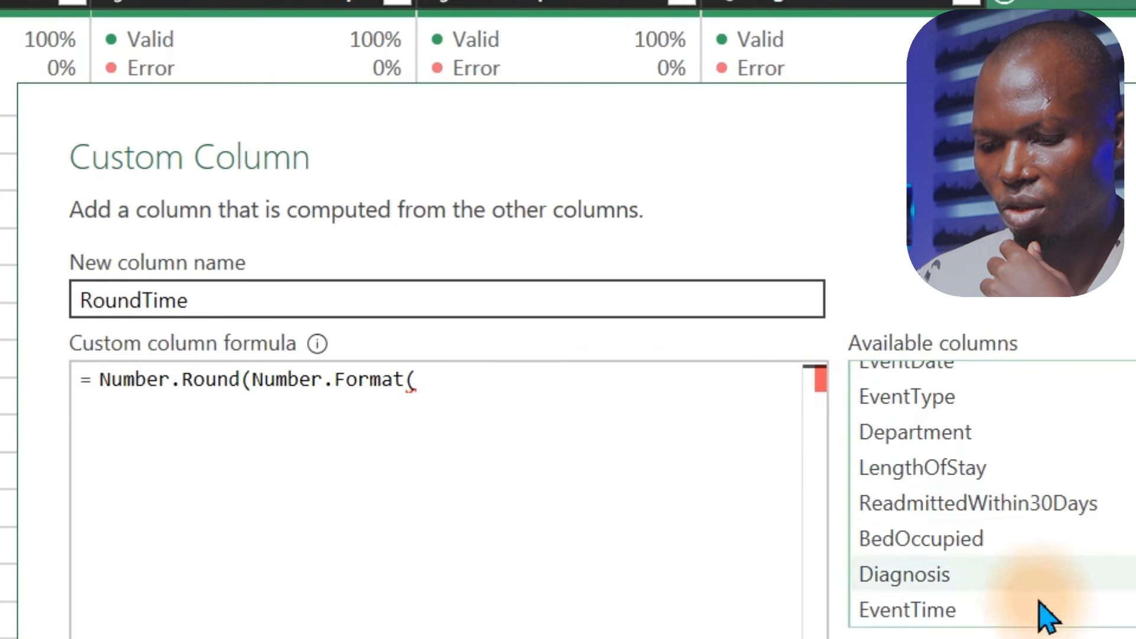
{"action": "double_click", "coordinate": [978, 616]}
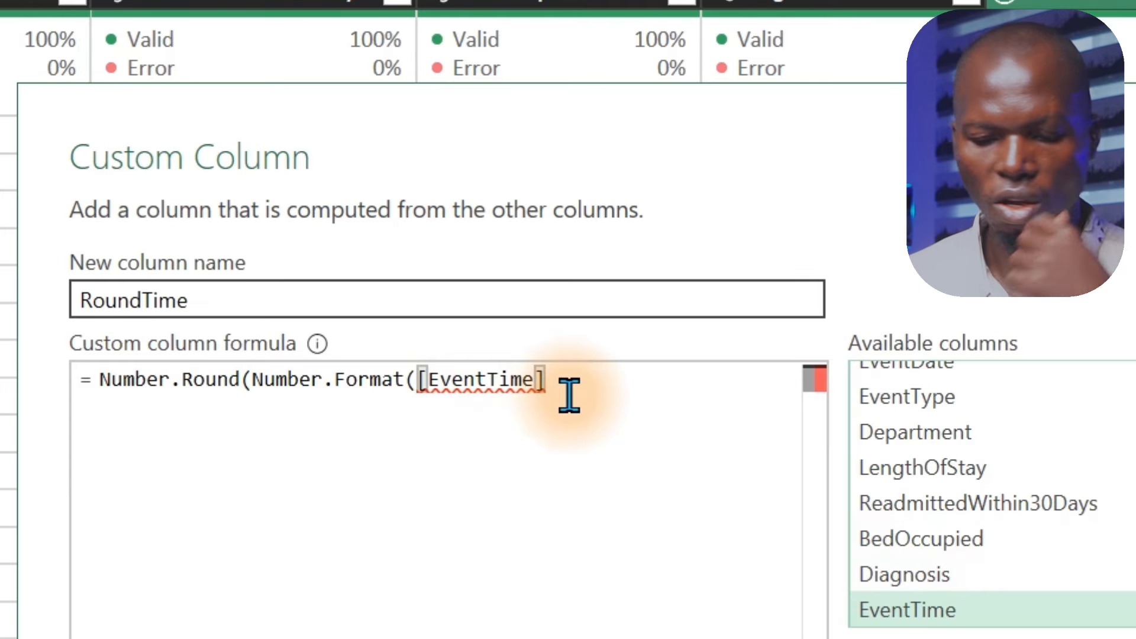
{"action": "type", "text": ")"}
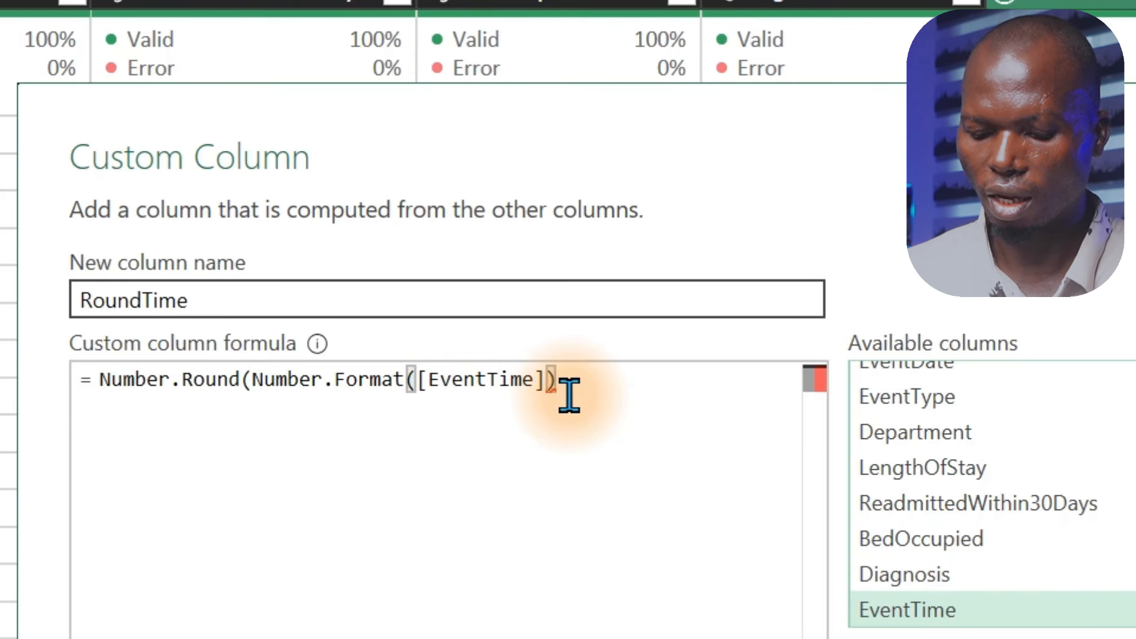
Extend the formula after Number.Format([EventTime]) with * 60 * 24 / 60 and two closing parentheses.
{"action": "type", "text": " *"}
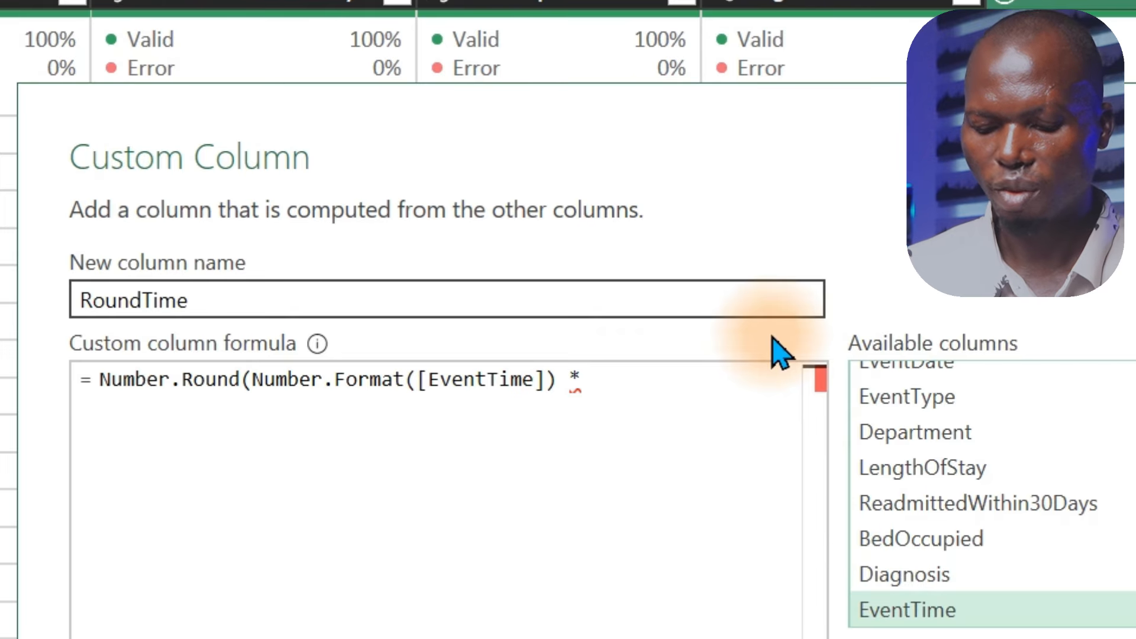
{"action": "type", "text": " 60"}
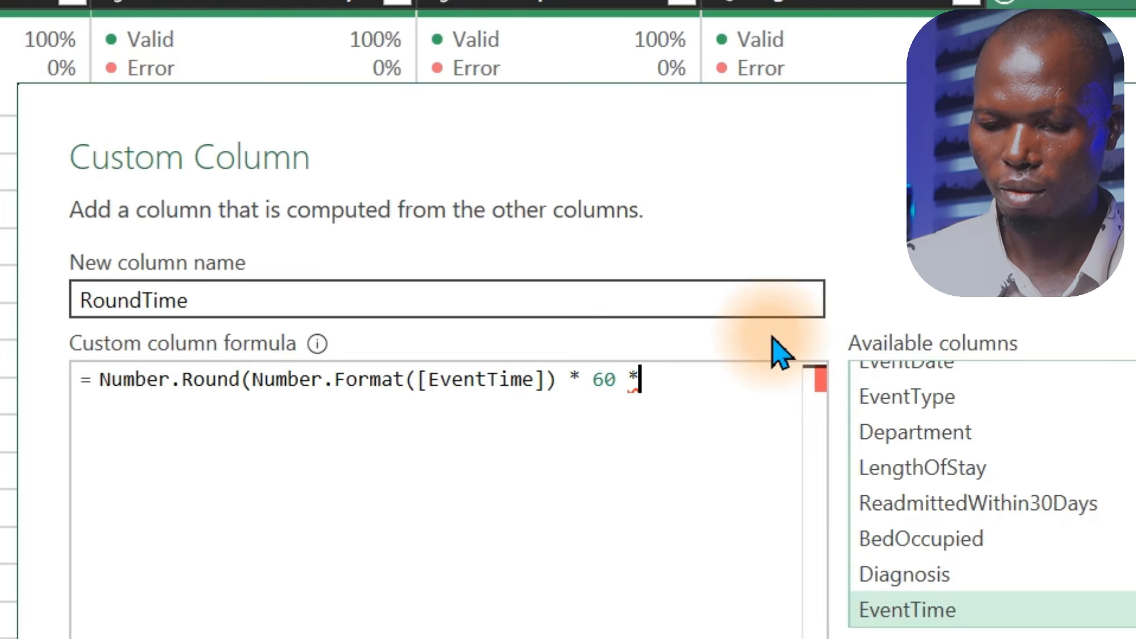
{"action": "type", "text": " * 24"}
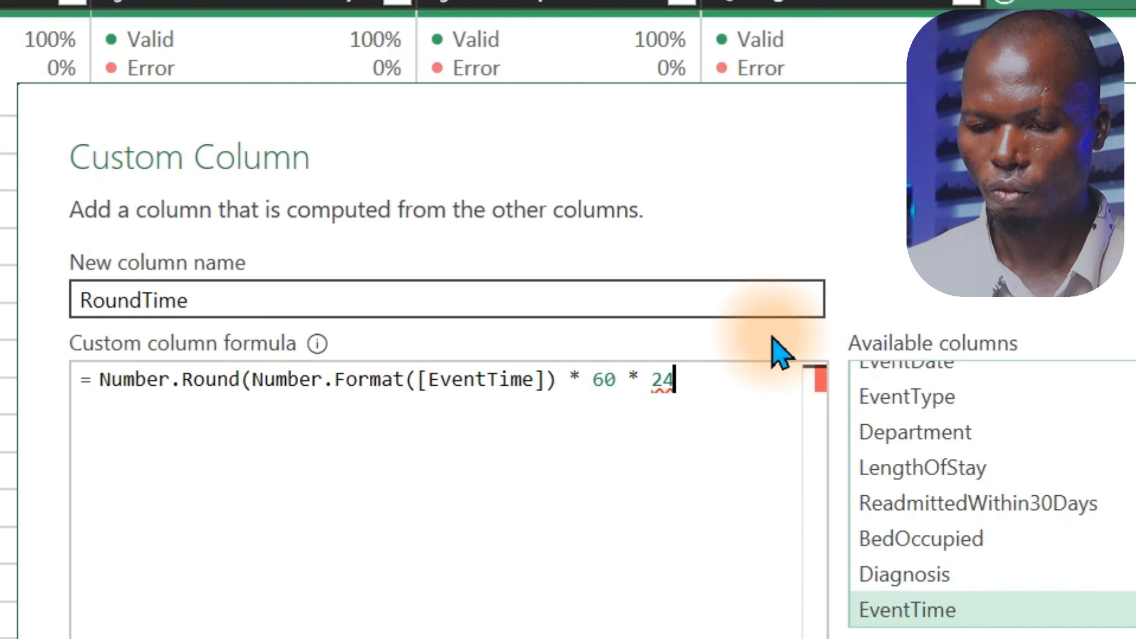
{"action": "type", "text": " /"}
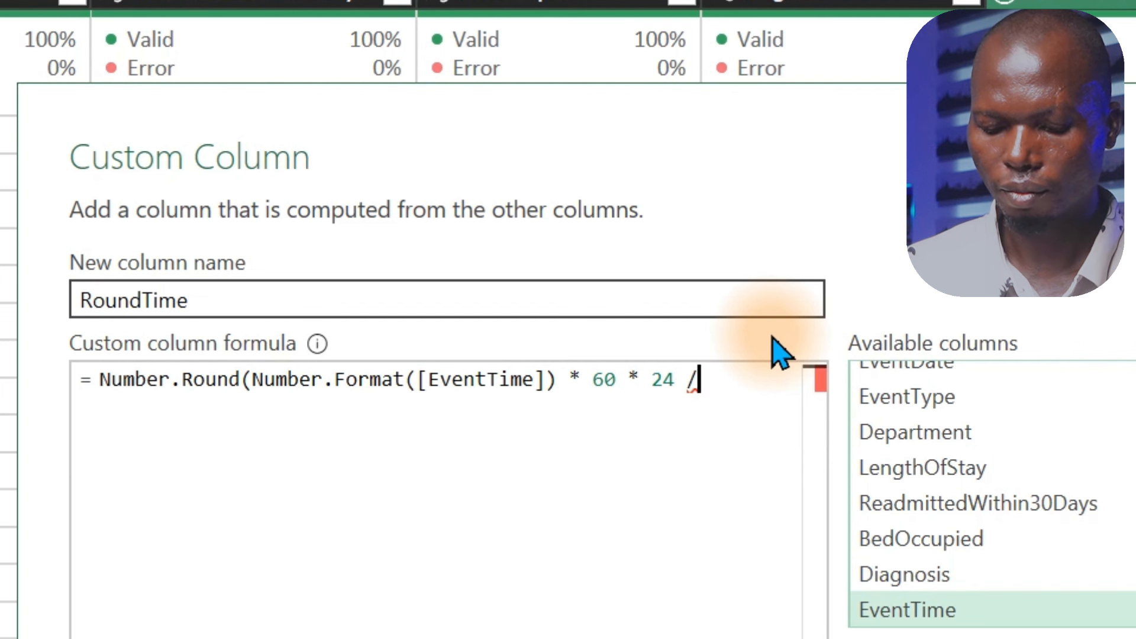
{"action": "type", "text": "60"}
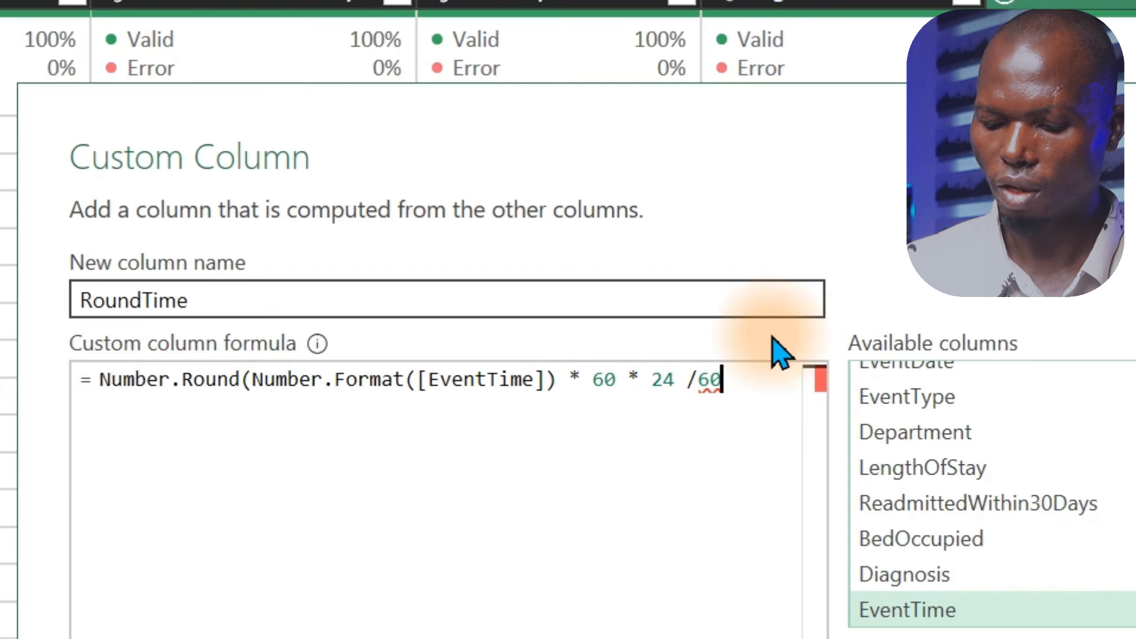
{"action": "key", "text": "BackSpace"}
{"action": "key", "text": "BackSpace"}
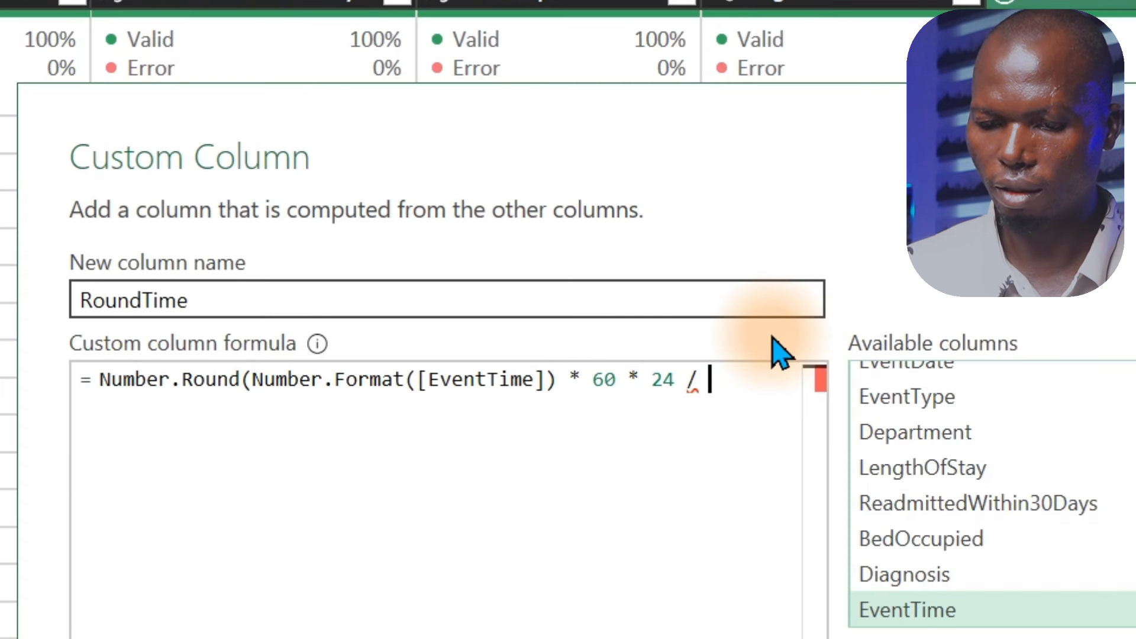
{"action": "type", "text": "60"}
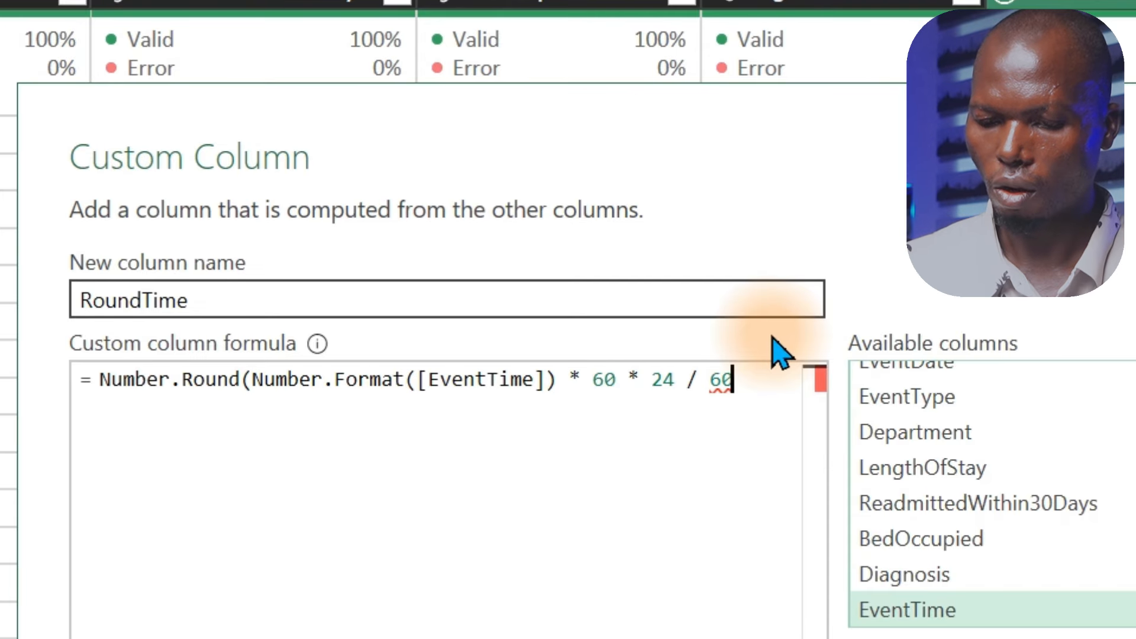
{"action": "type", "text": "))"}
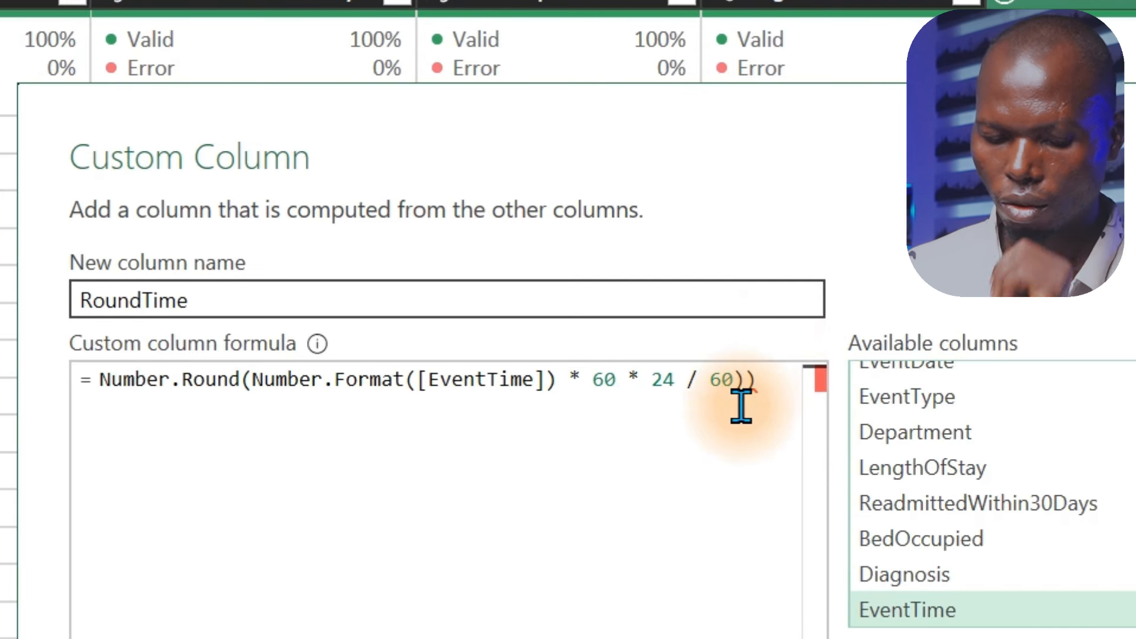
Insert an opening parenthesis before the first 60 so the multiplier is grouped as (60 * 24 / 60).
{"action": "left_click", "coordinate": [589, 380]}
{"action": "double_click", "coordinate": [597, 379]}
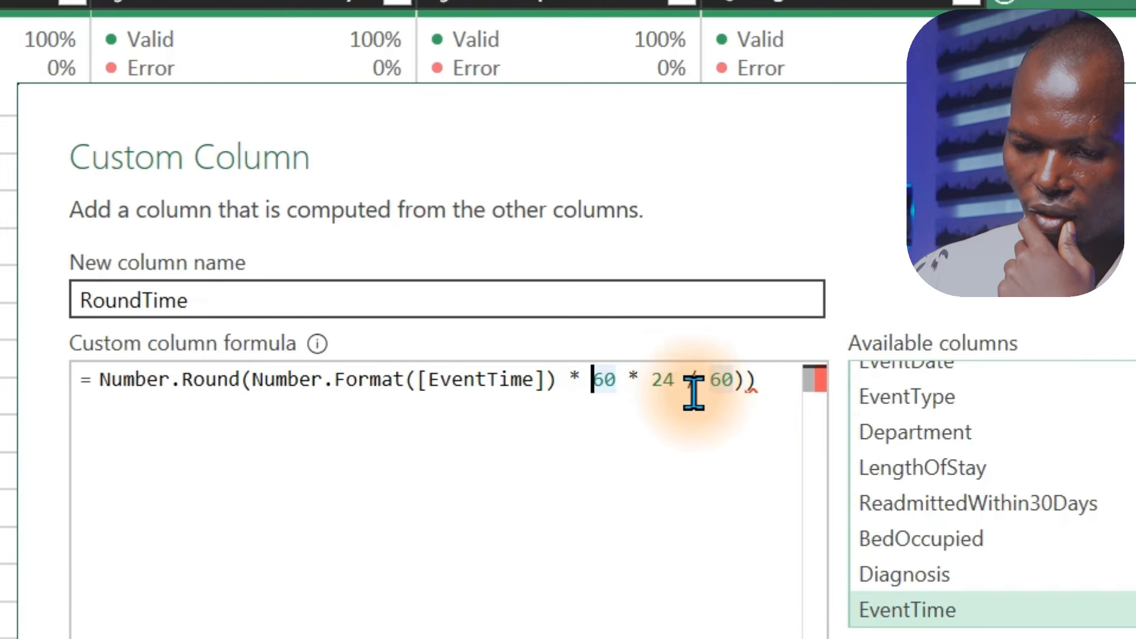
{"action": "type", "text": "("}
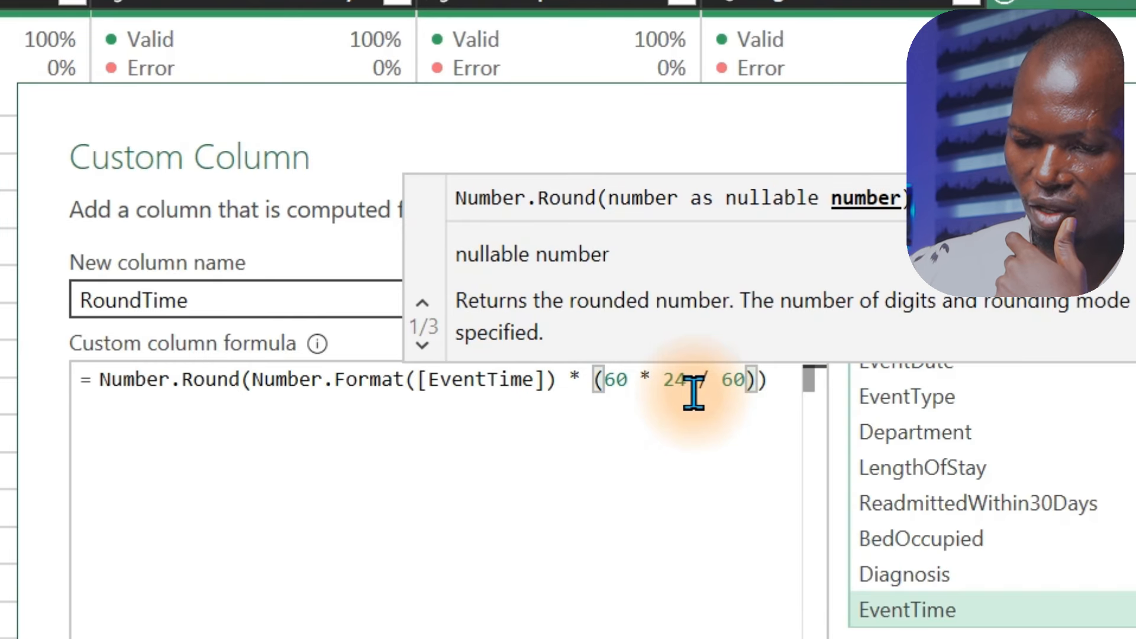
{"action": "key", "text": "End"}
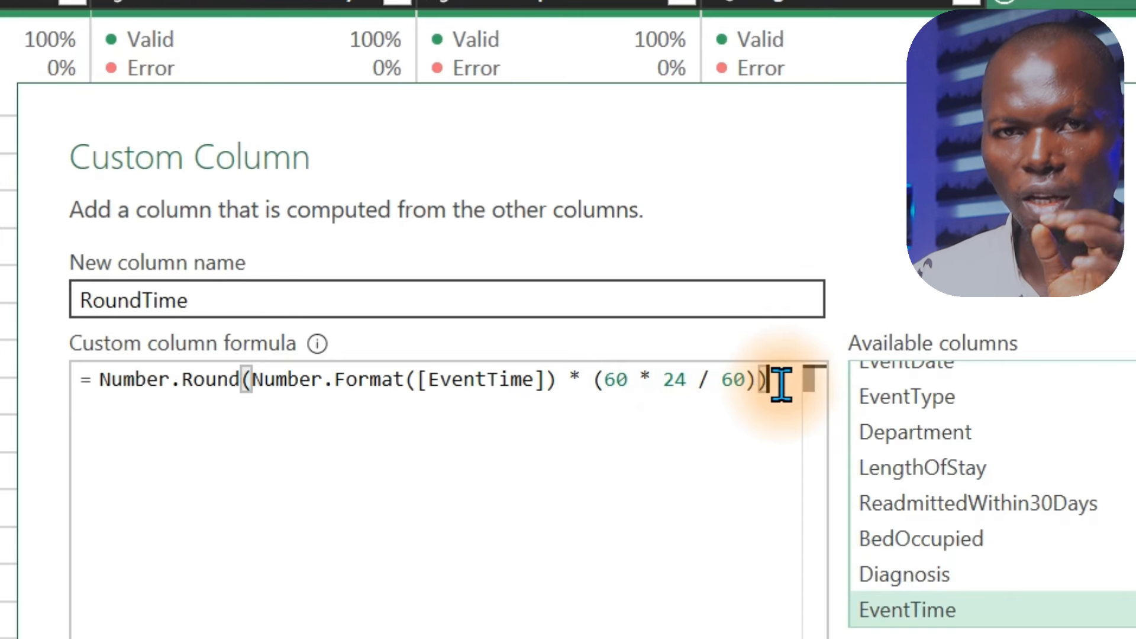
Divide the rounded expression by (60 * 24 / 60) on a second line of the formula and create the RoundTime column.
{"action": "left_click_drag", "start_coordinate": [779, 382], "coordinate": [587, 383]}
{"action": "key", "text": "ctrl+c"}
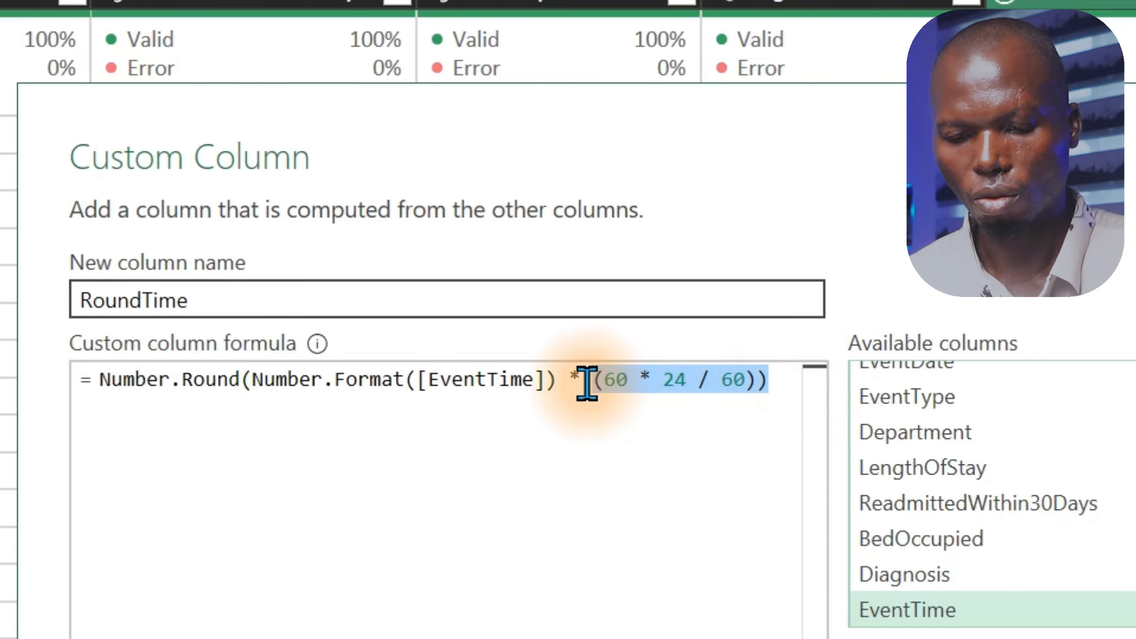
{"action": "left_click", "coordinate": [772, 380]}
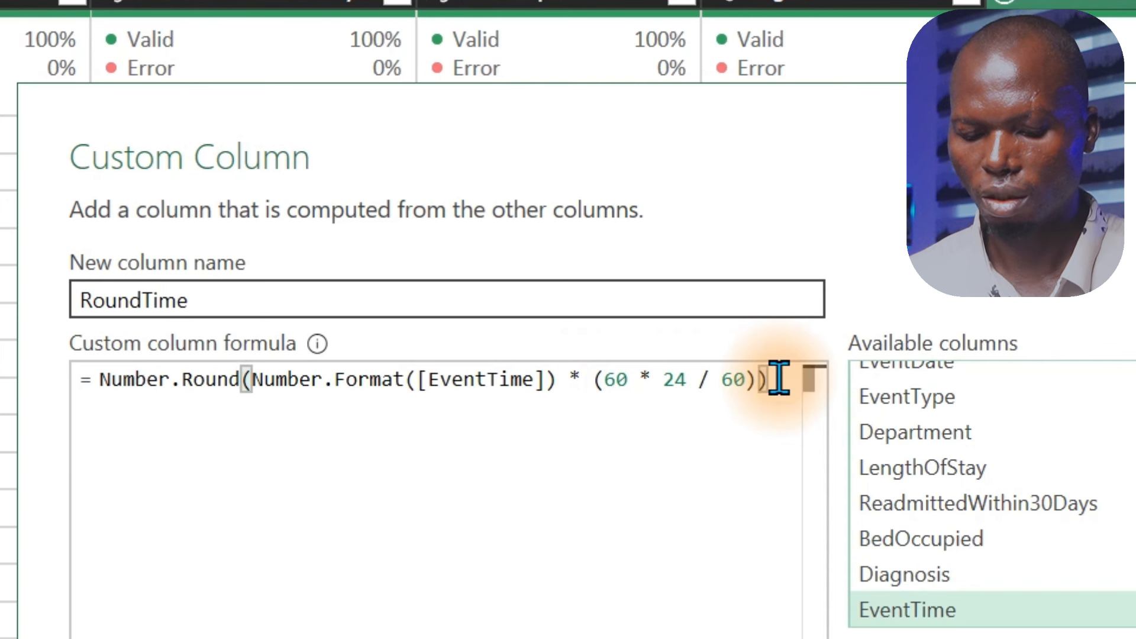
{"action": "key", "text": "Return"}
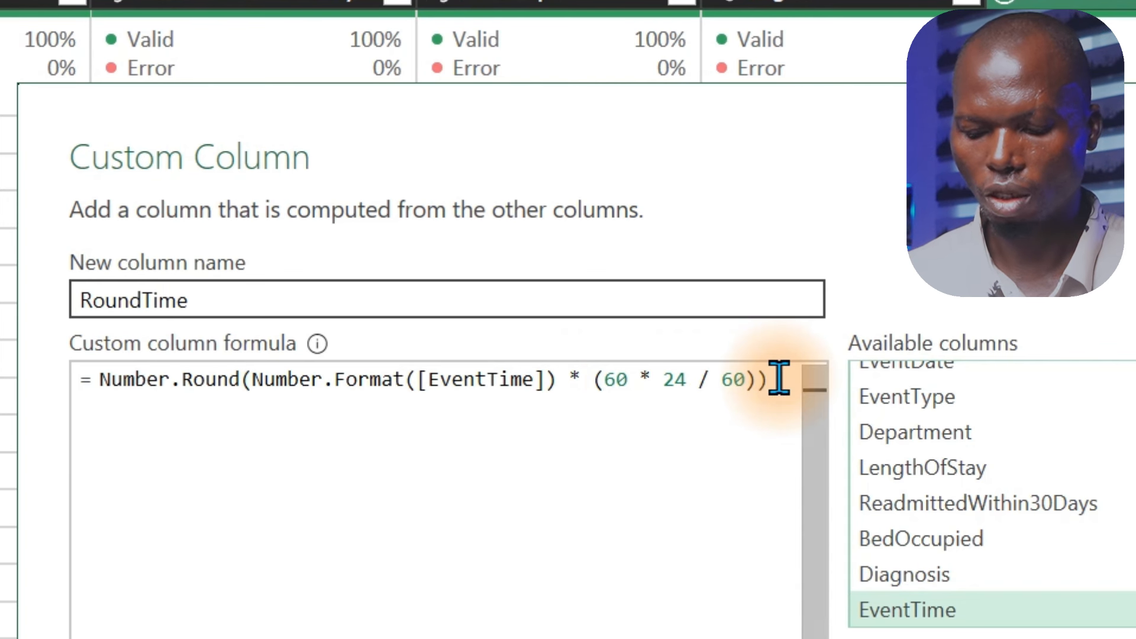
{"action": "type", "text": "/"}
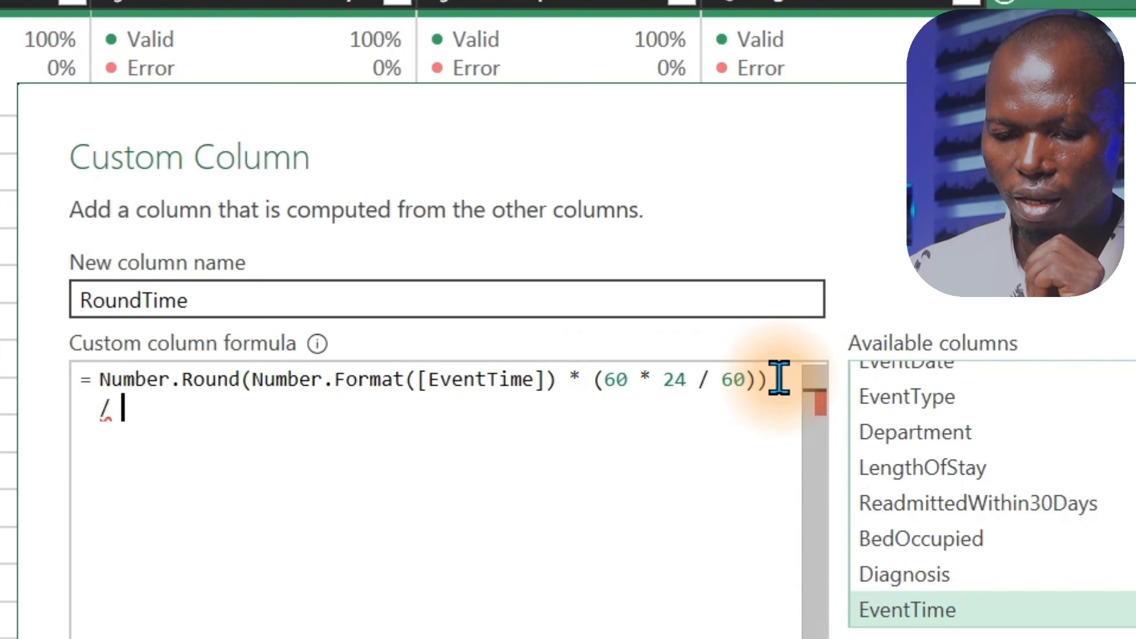
{"action": "key", "text": "ctrl+v"}
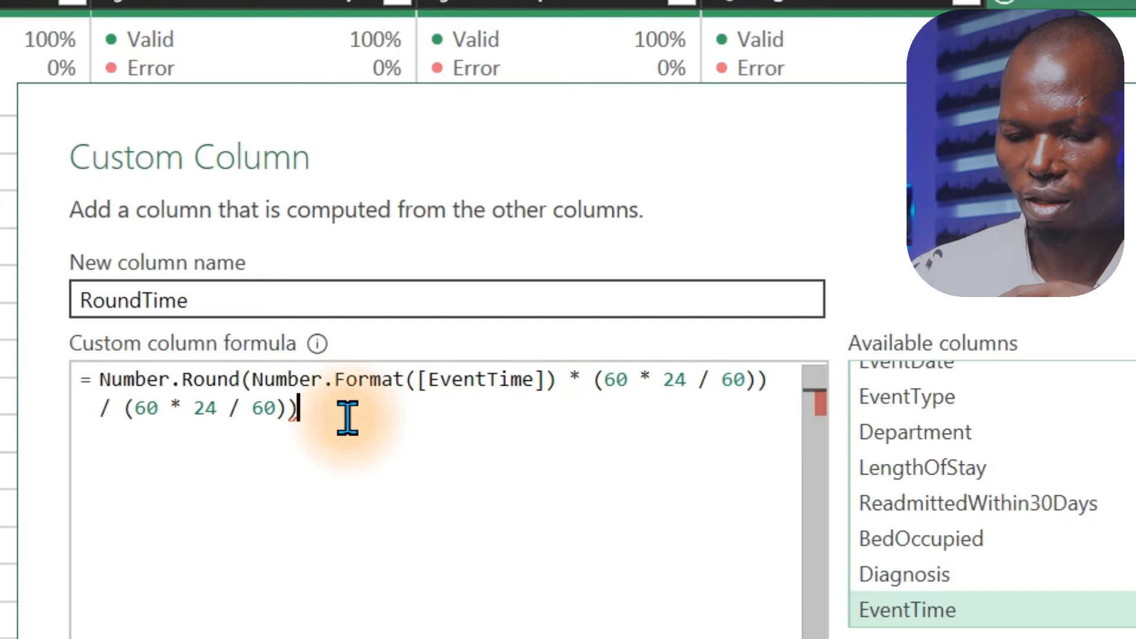
{"action": "key", "text": "BackSpace"}
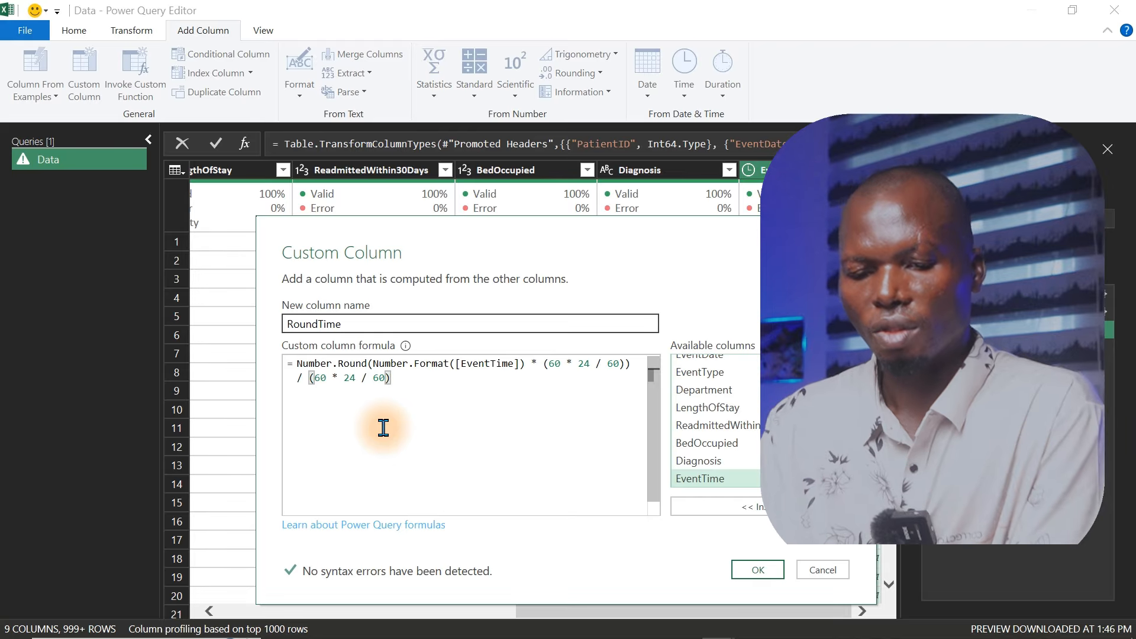
{"action": "left_click", "coordinate": [759, 569]}
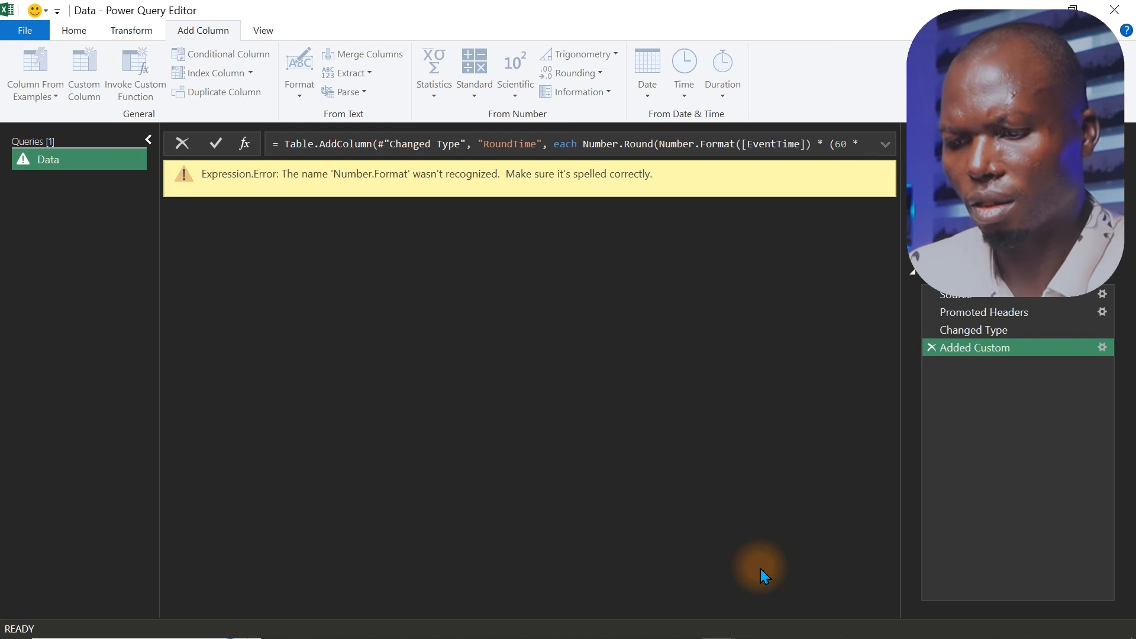
Reopen the RoundTime custom column, change Number.Format to Number.From in its formula, and apply it.
{"action": "double_click", "coordinate": [1010, 350]}
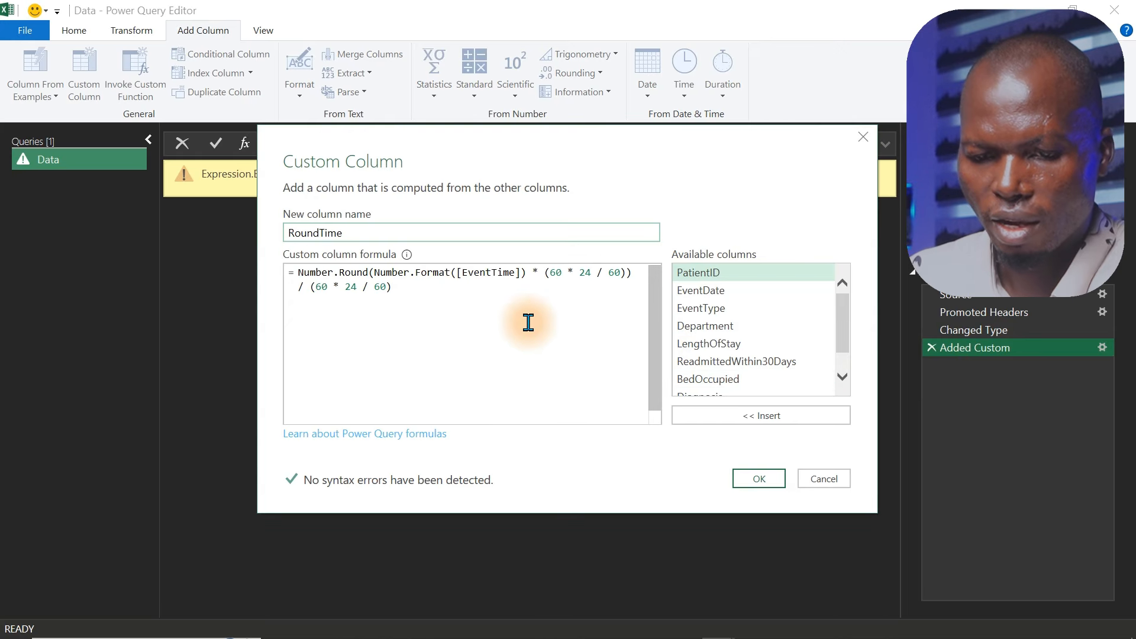
{"action": "left_click", "coordinate": [430, 316]}
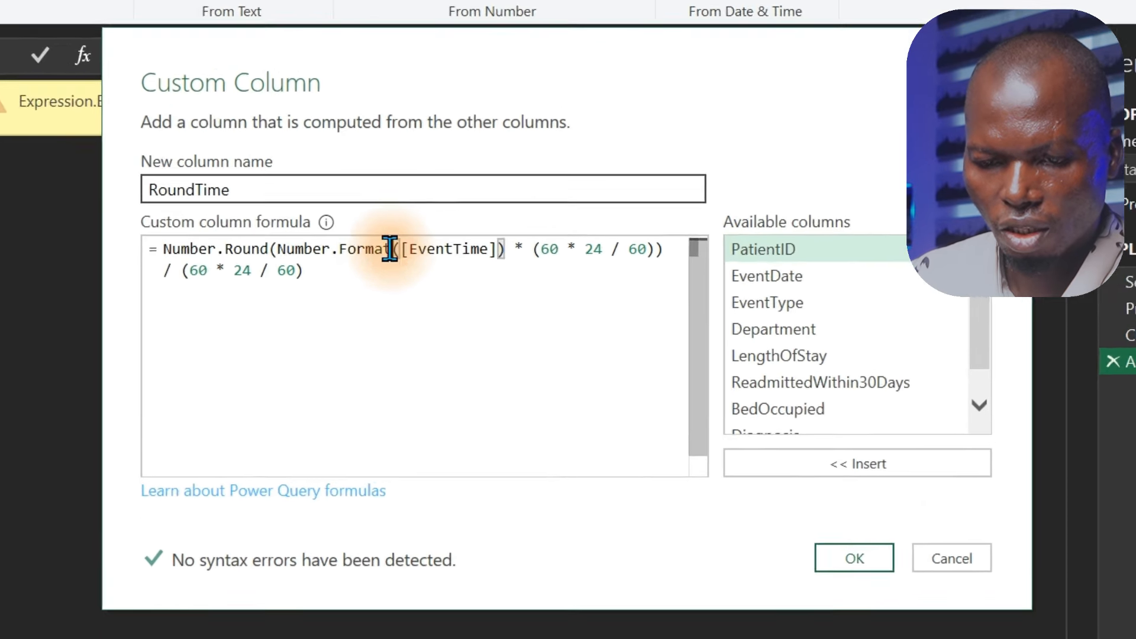
{"action": "left_click_drag", "start_coordinate": [452, 273], "coordinate": [428, 273]}
{"action": "left_click_drag", "start_coordinate": [292, 226], "coordinate": [273, 225]}
{"action": "type", "text": "From"}
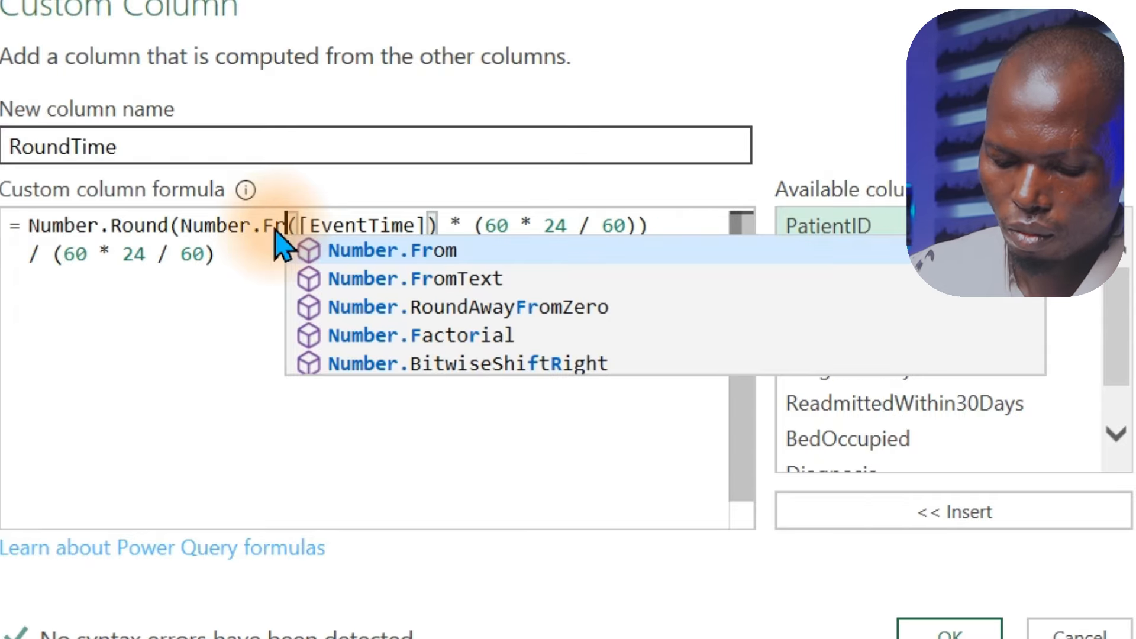
{"action": "left_click", "coordinate": [266, 286]}
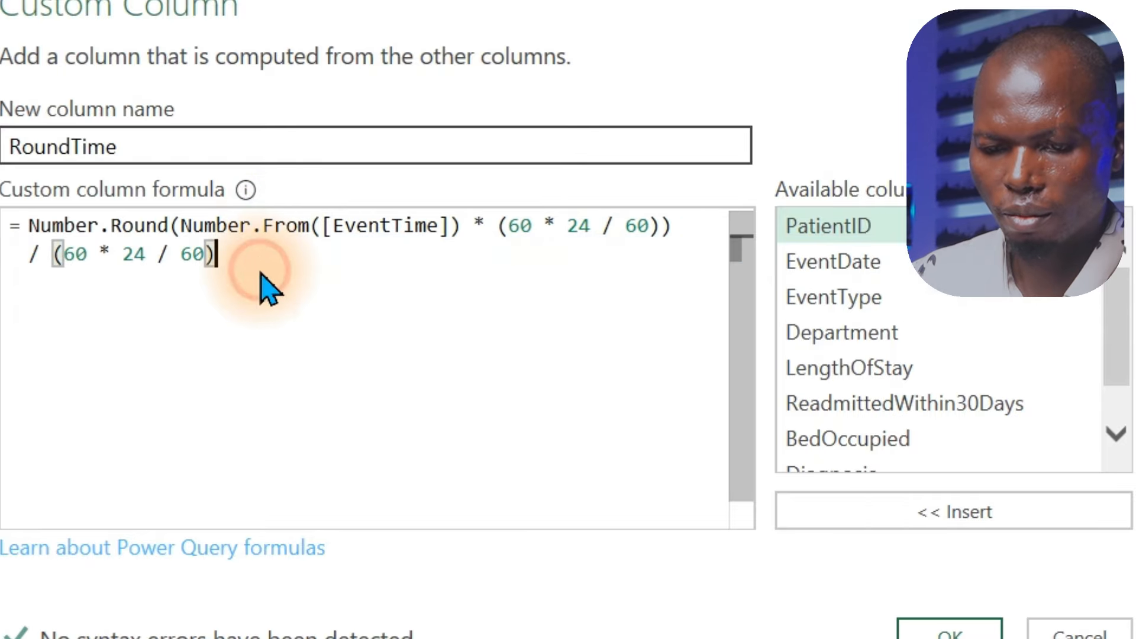
{"action": "left_click", "coordinate": [941, 627]}
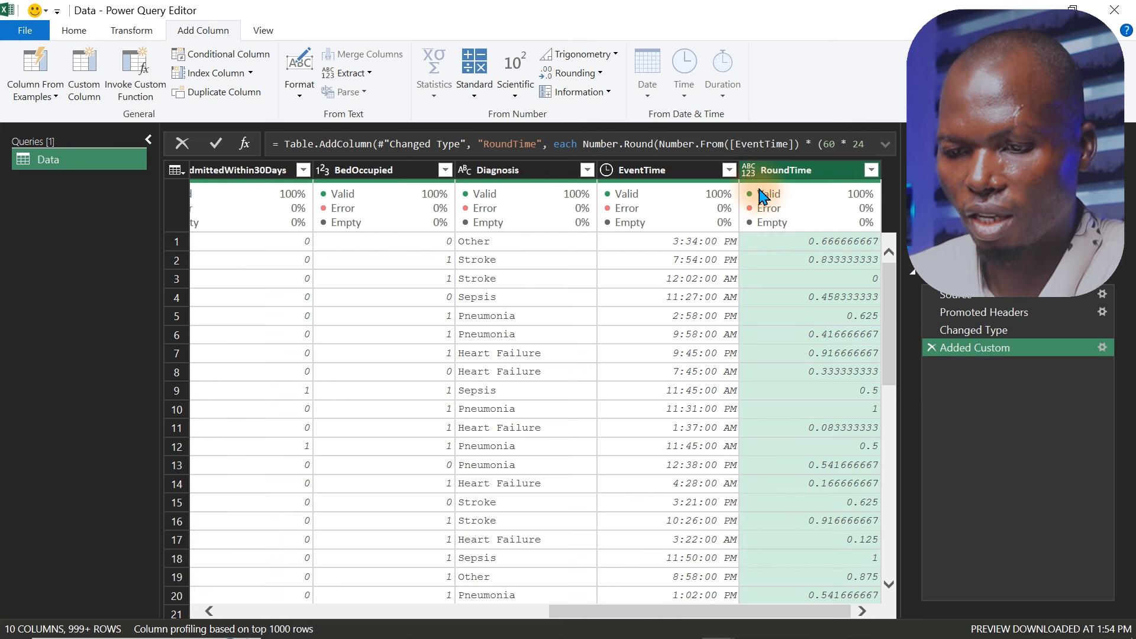
Set the data type of the RoundTime column to Time.
{"action": "left_click", "coordinate": [747, 171]}
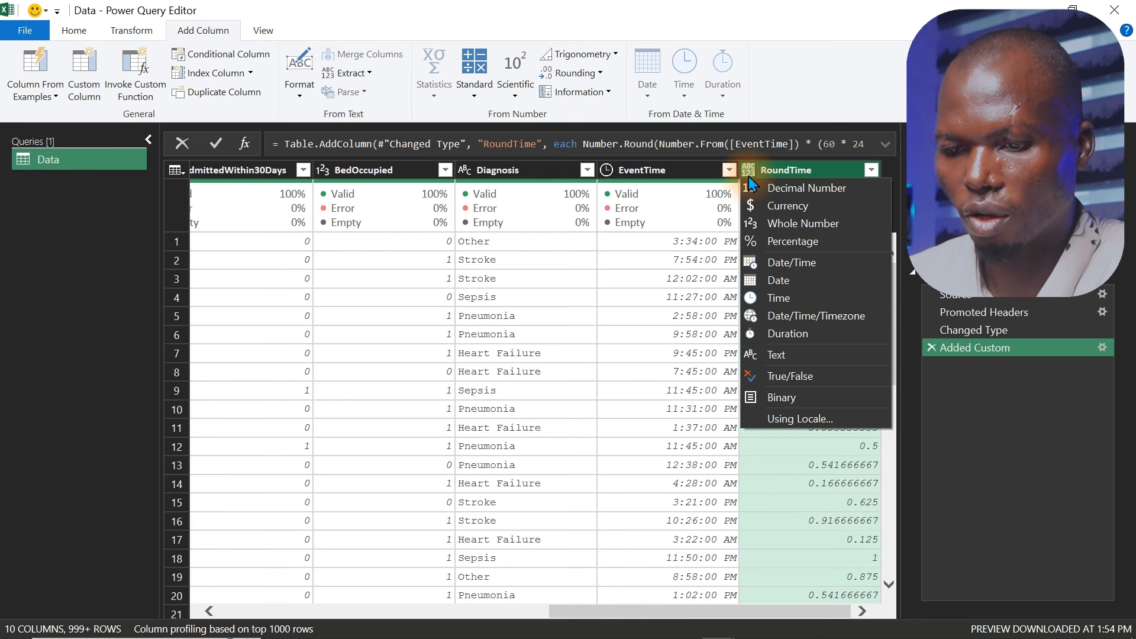
{"action": "left_click", "coordinate": [779, 298]}
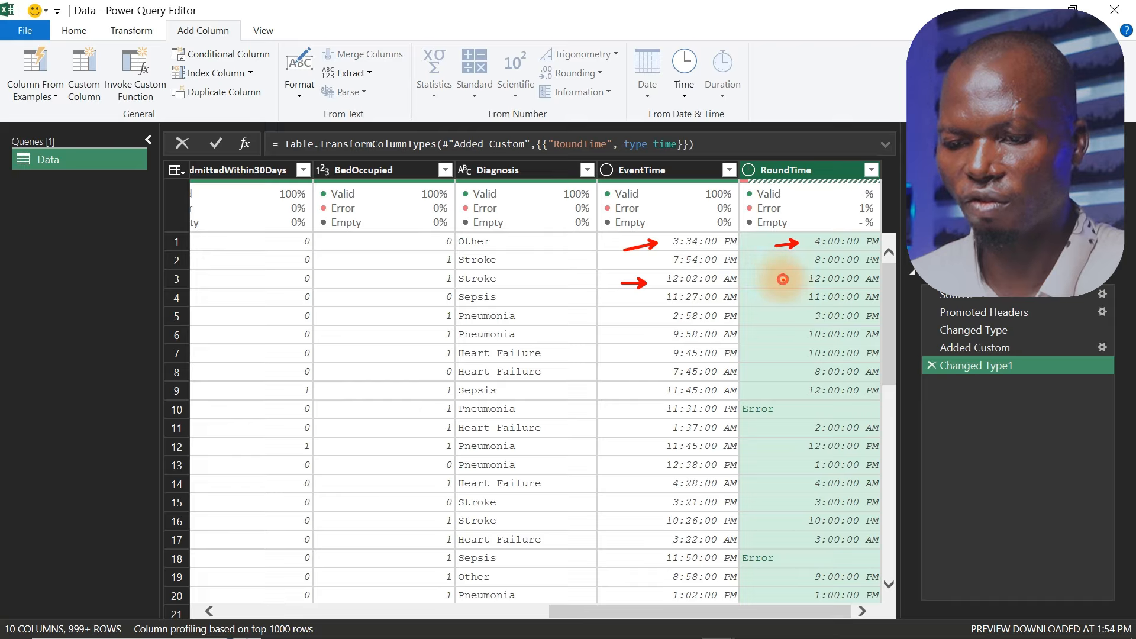
{"action": "left_click_drag", "start_coordinate": [783, 278], "coordinate": [749, 282]}
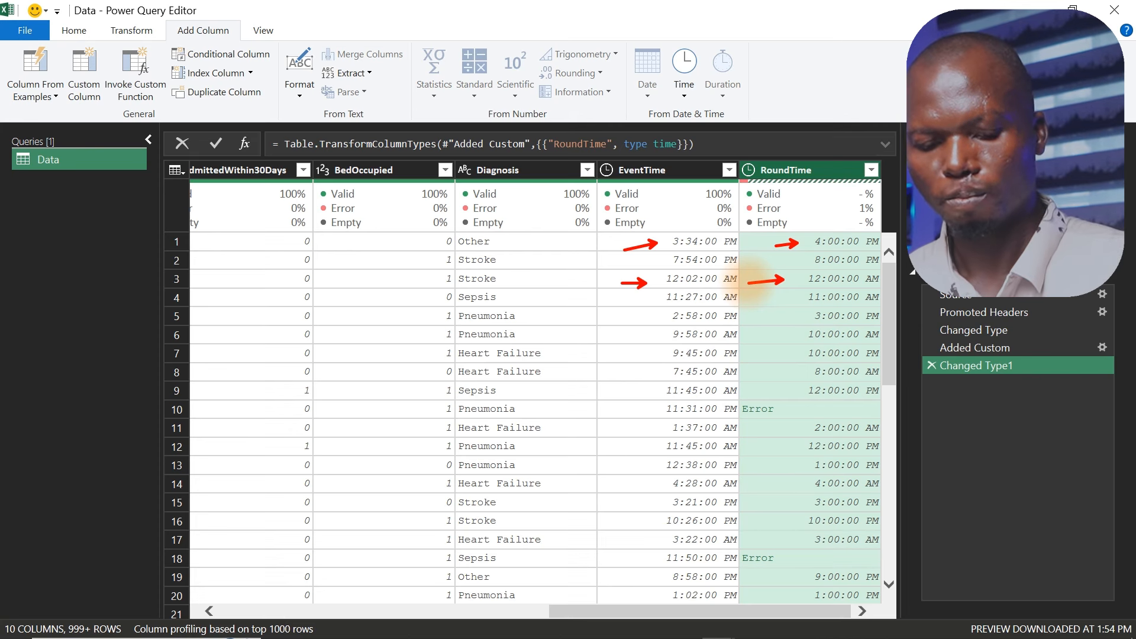
{"action": "key", "text": "Escape"}
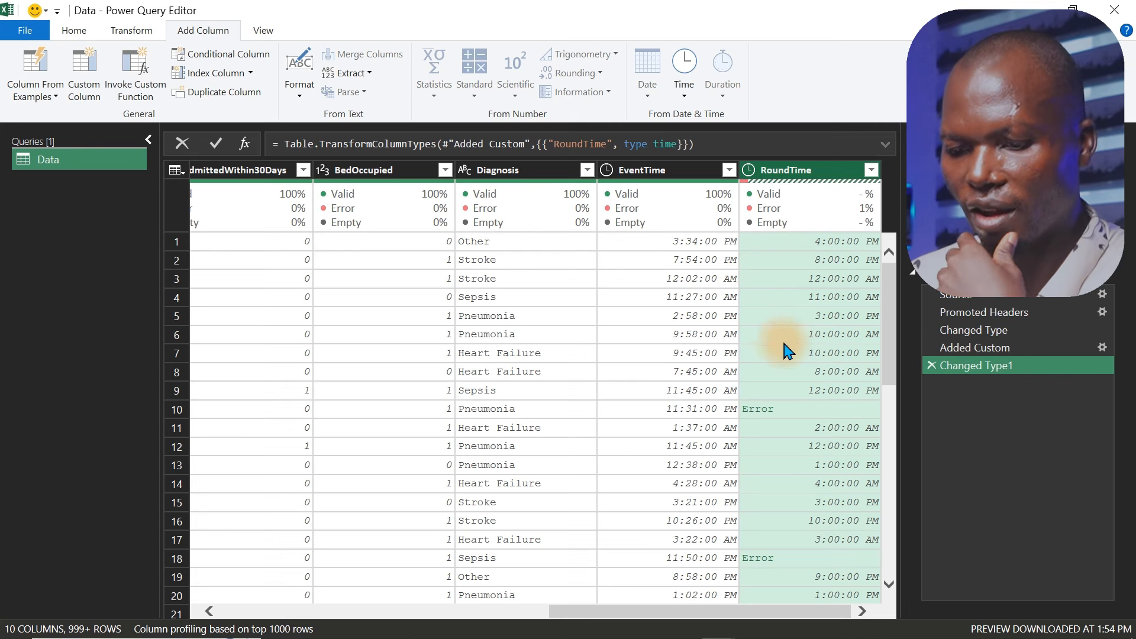
{"action": "left_click_drag", "start_coordinate": [887, 362], "coordinate": [891, 299]}
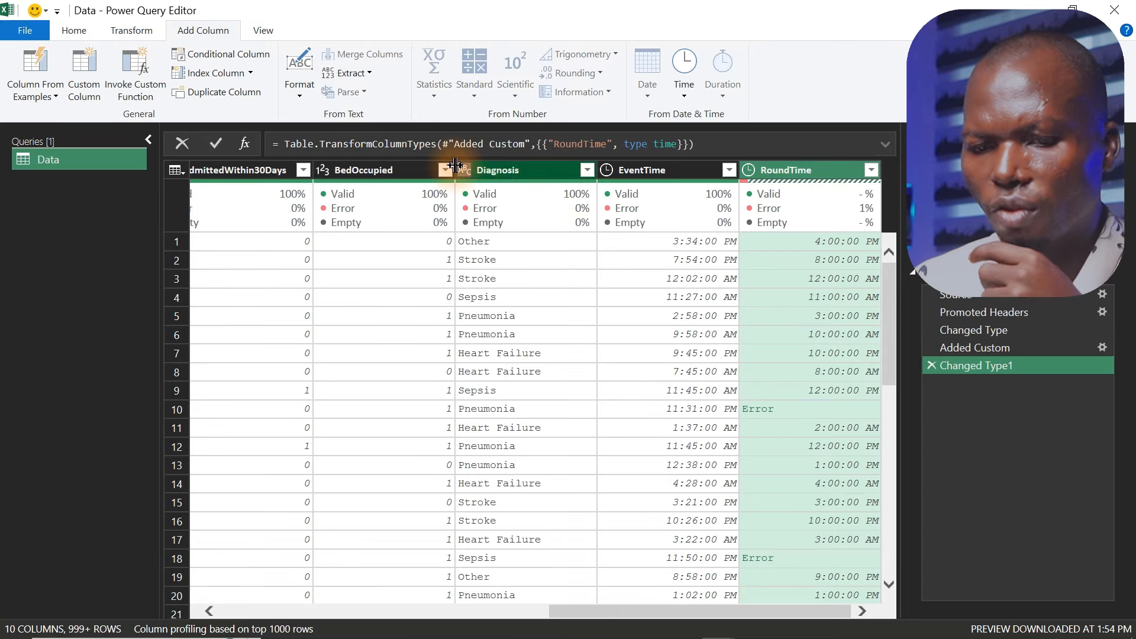
{"action": "left_click", "coordinate": [263, 39]}
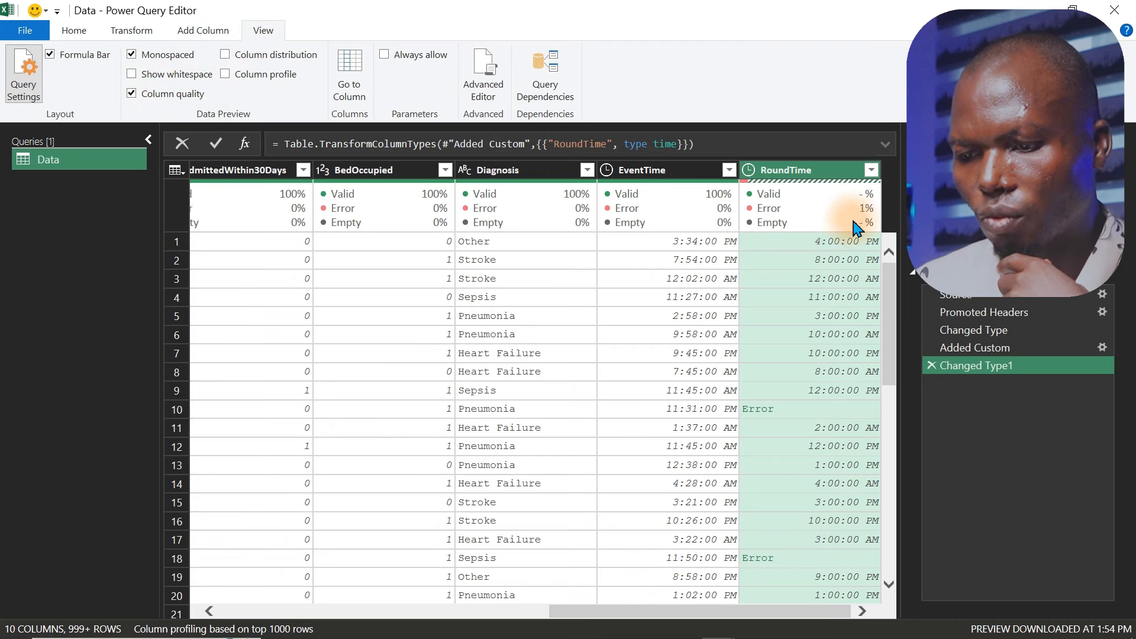
{"action": "mouse_move", "coordinate": [814, 219]}
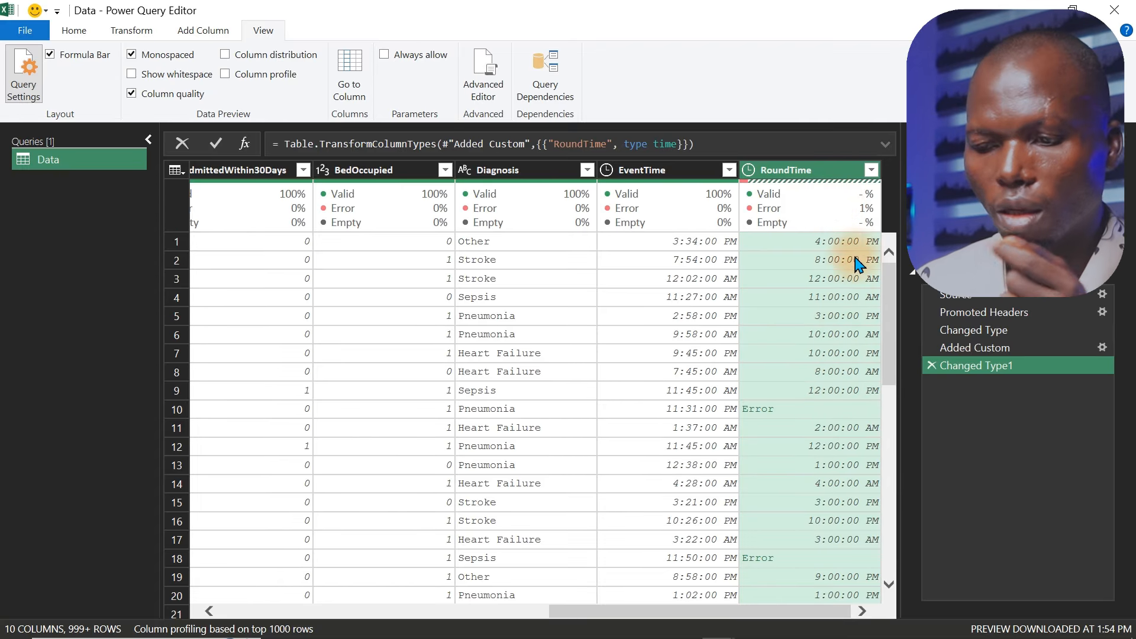
{"action": "mouse_move", "coordinate": [852, 222]}
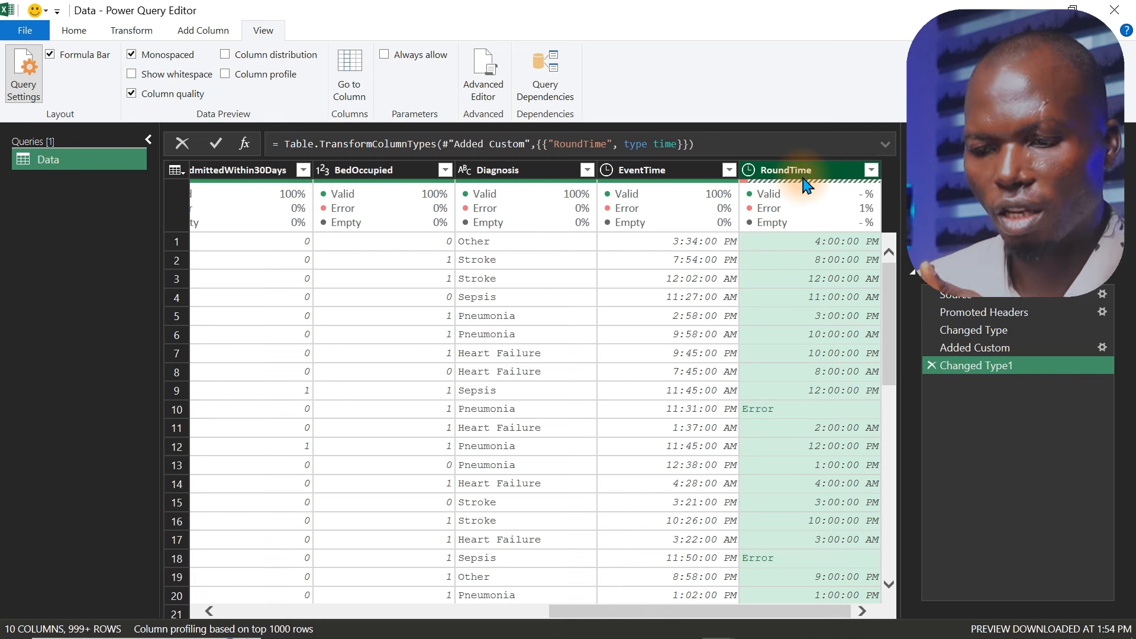
Keep only the rows that contain errors in the RoundTime column.
{"action": "left_click", "coordinate": [75, 30]}
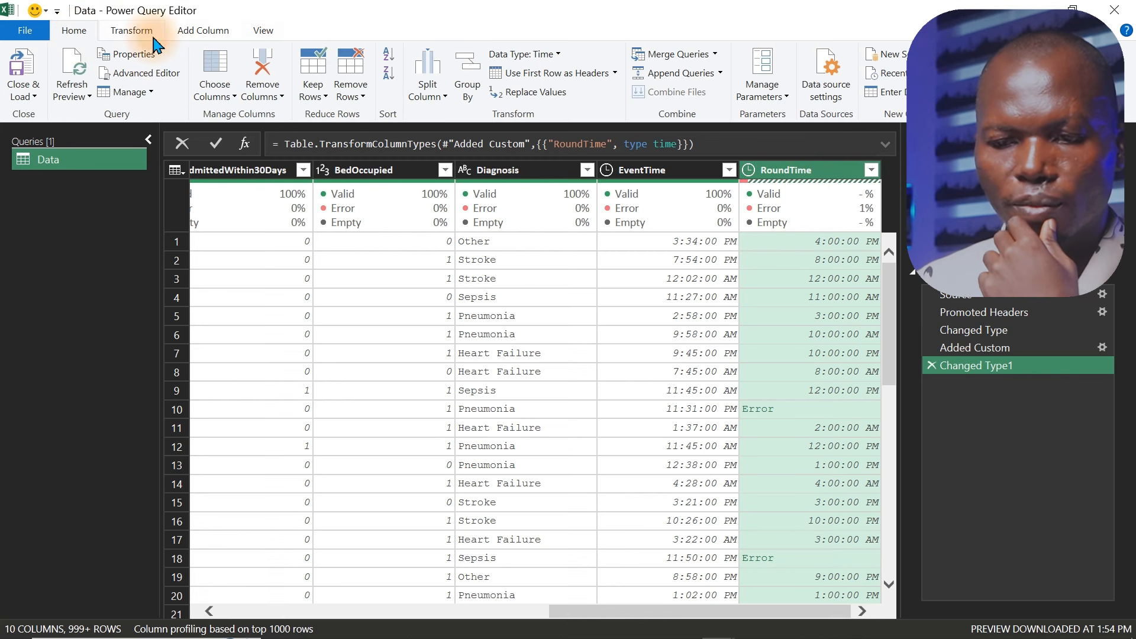
{"action": "left_click", "coordinate": [312, 106]}
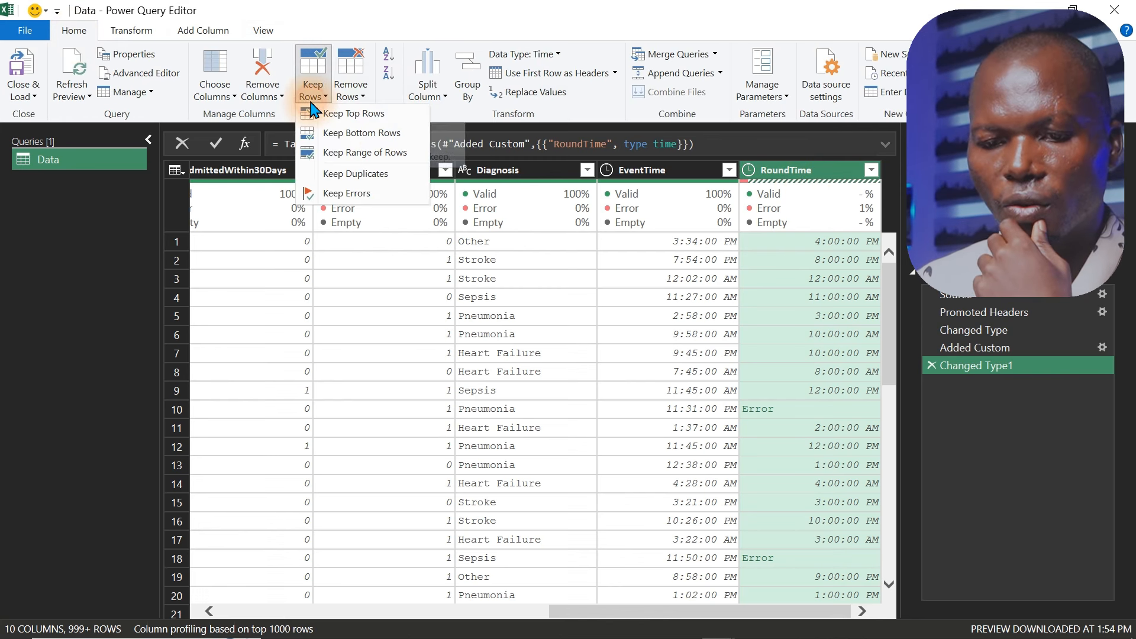
{"action": "left_click", "coordinate": [349, 196]}
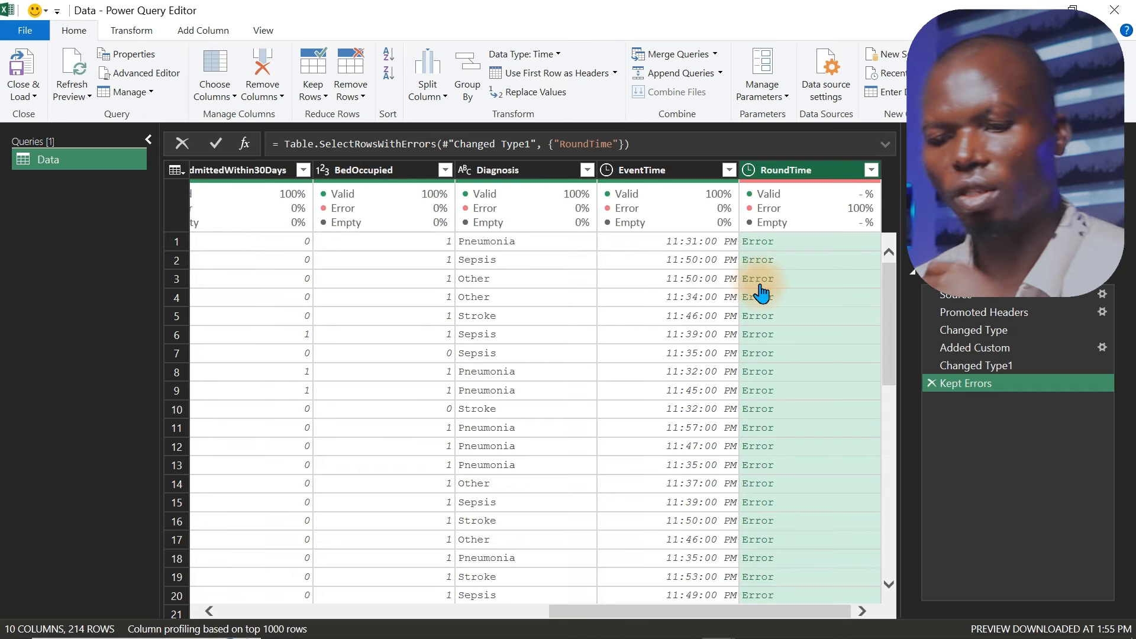
Review the distinct EventTime values of the error rows and remove the applied step that kept only errors.
{"action": "left_click", "coordinate": [662, 176]}
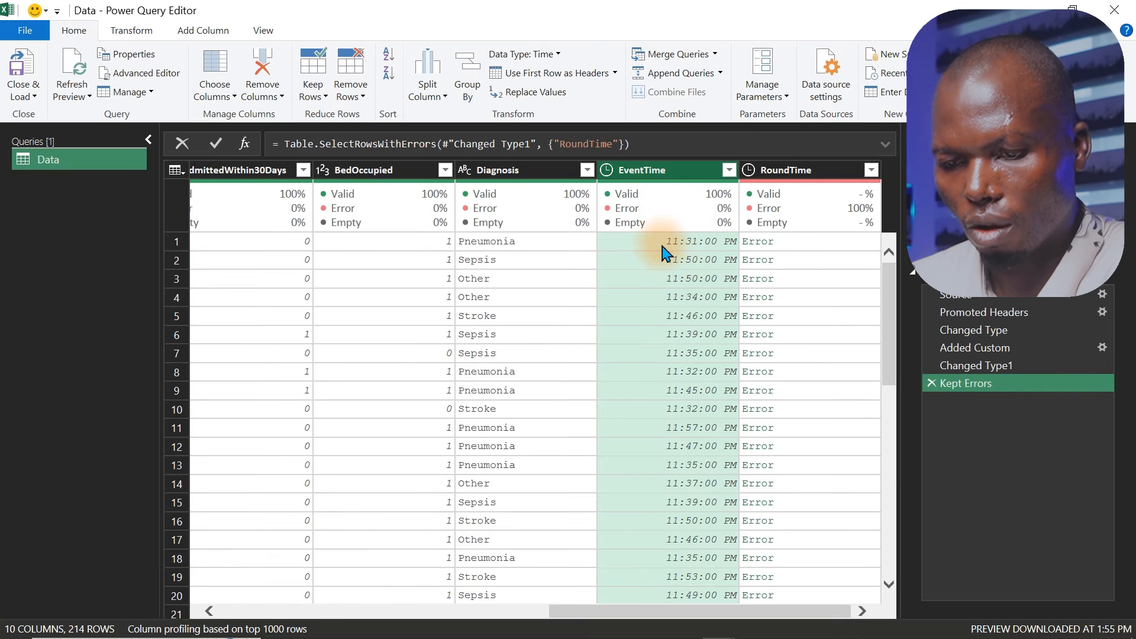
{"action": "left_click", "coordinate": [728, 170]}
{"action": "mouse_move", "coordinate": [722, 384]}
{"action": "left_mouse_down"}
{"action": "mouse_move", "coordinate": [718, 578]}
{"action": "mouse_move", "coordinate": [715, 370]}
{"action": "left_mouse_up"}
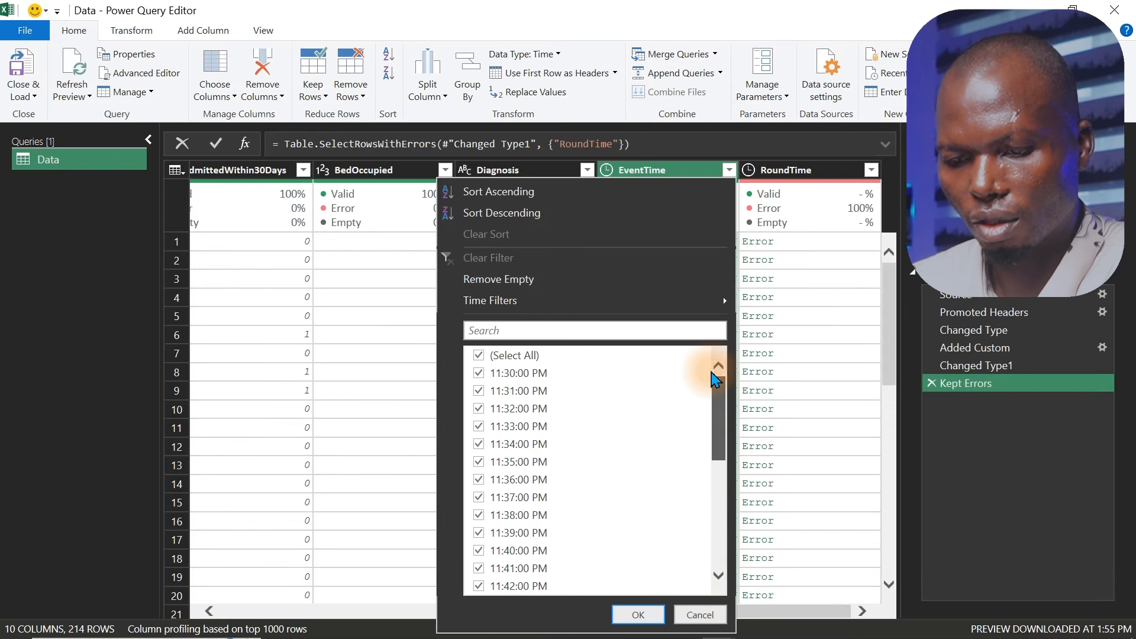
{"action": "left_click", "coordinate": [684, 169]}
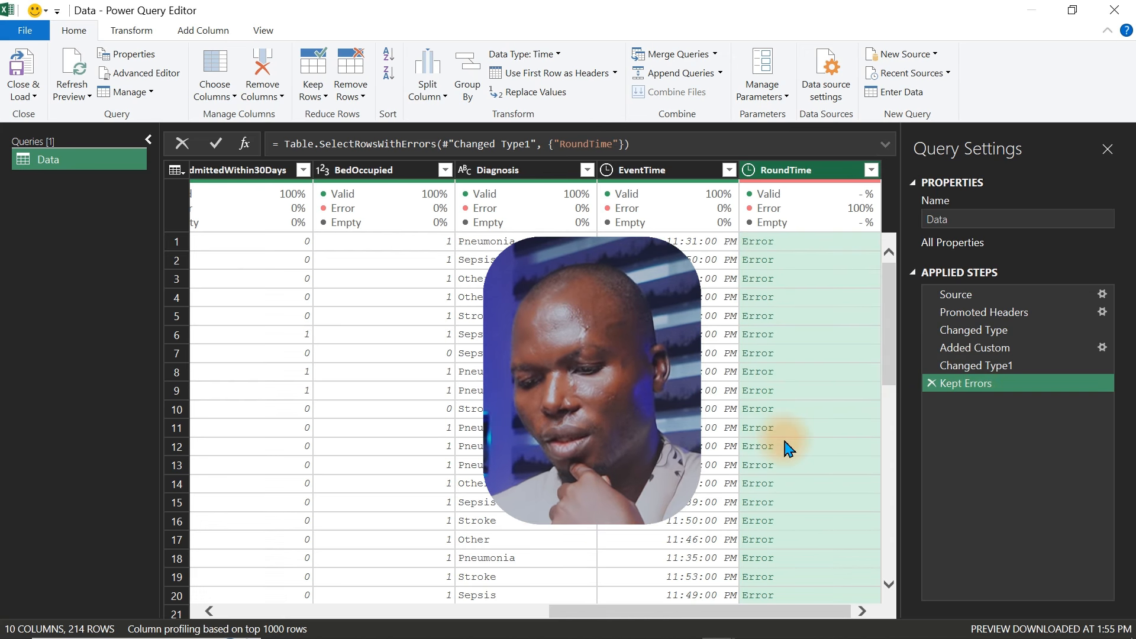
{"action": "left_click", "coordinate": [930, 385]}
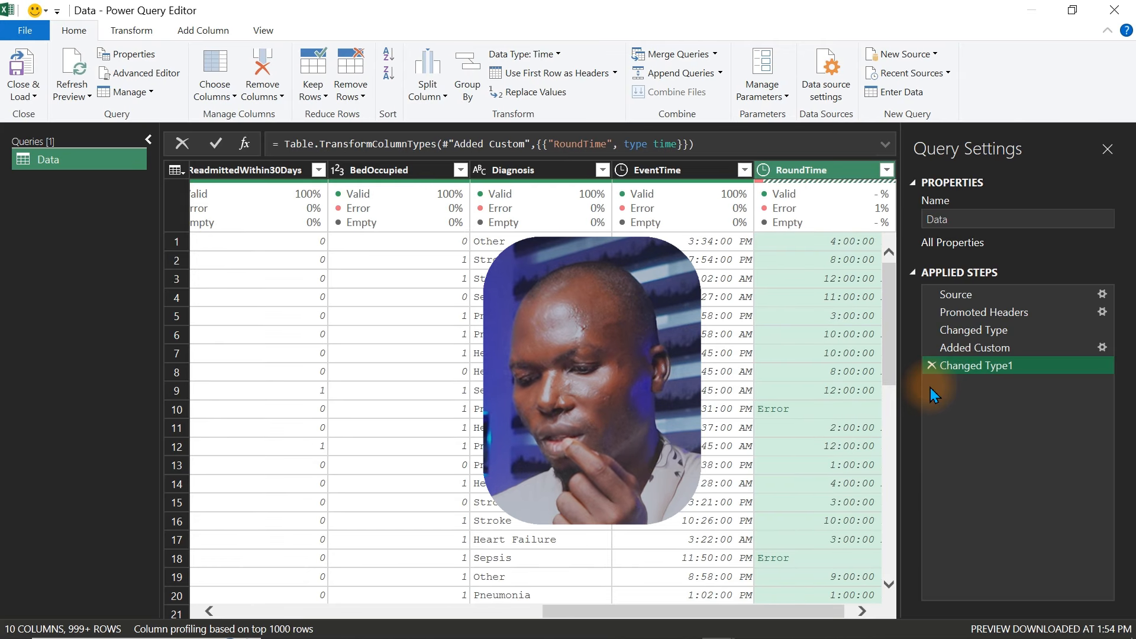
{"action": "right_click", "coordinate": [808, 173]}
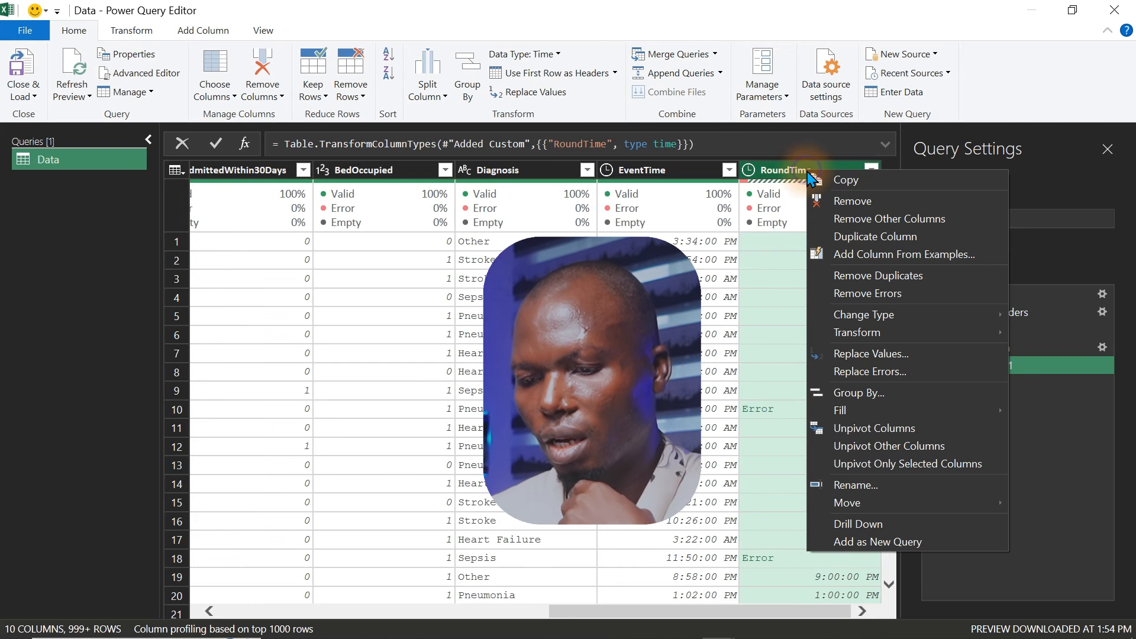
{"action": "left_click", "coordinate": [877, 377]}
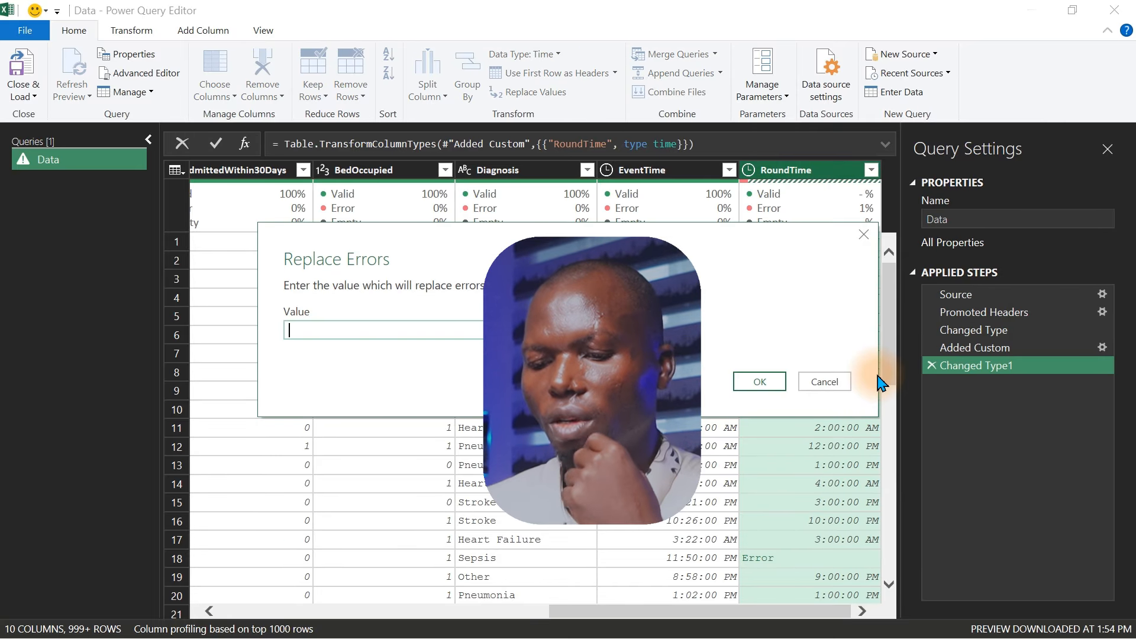
{"action": "left_click", "coordinate": [822, 385]}
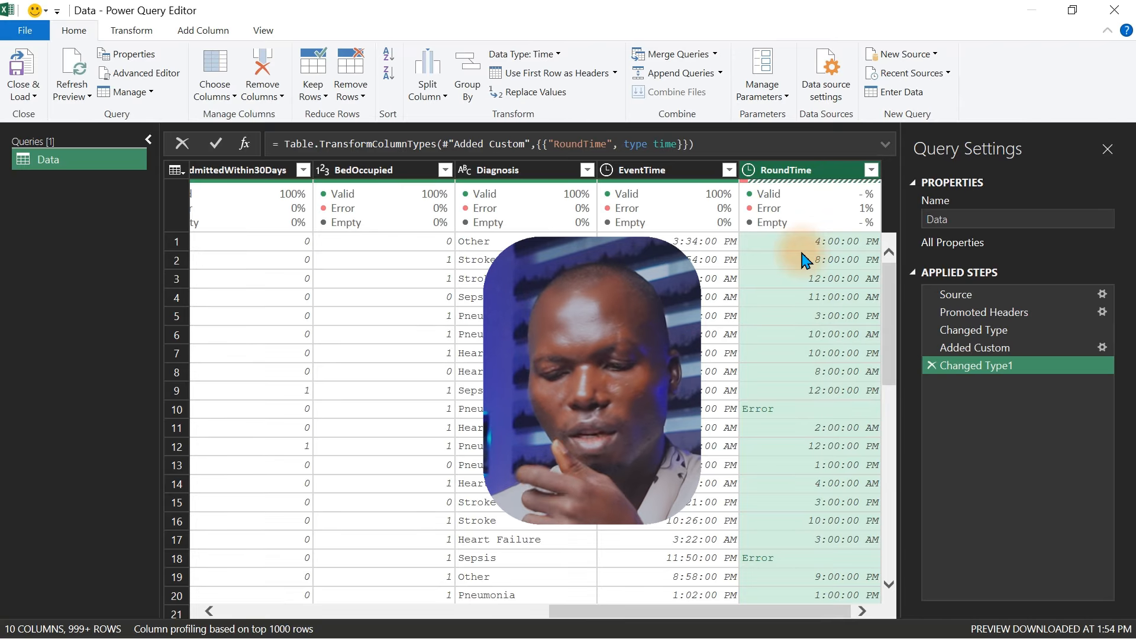
Replace the errors in the RoundTime column with the value 12:00:00 PM.
{"action": "right_click", "coordinate": [797, 172]}
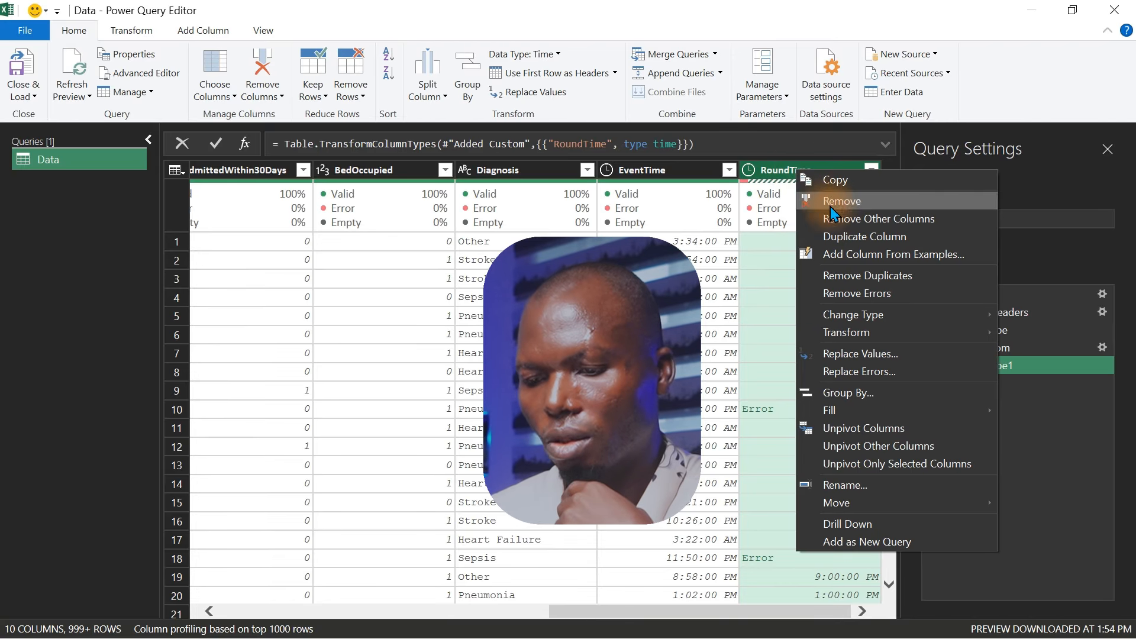
{"action": "left_click", "coordinate": [861, 372]}
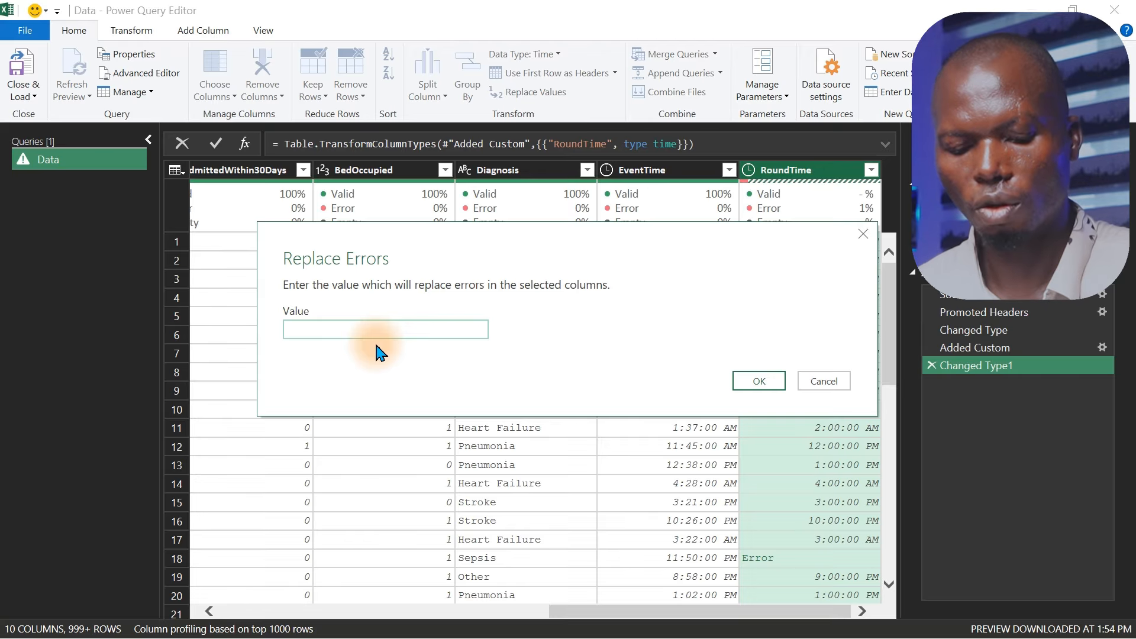
{"action": "type", "text": "12:00"}
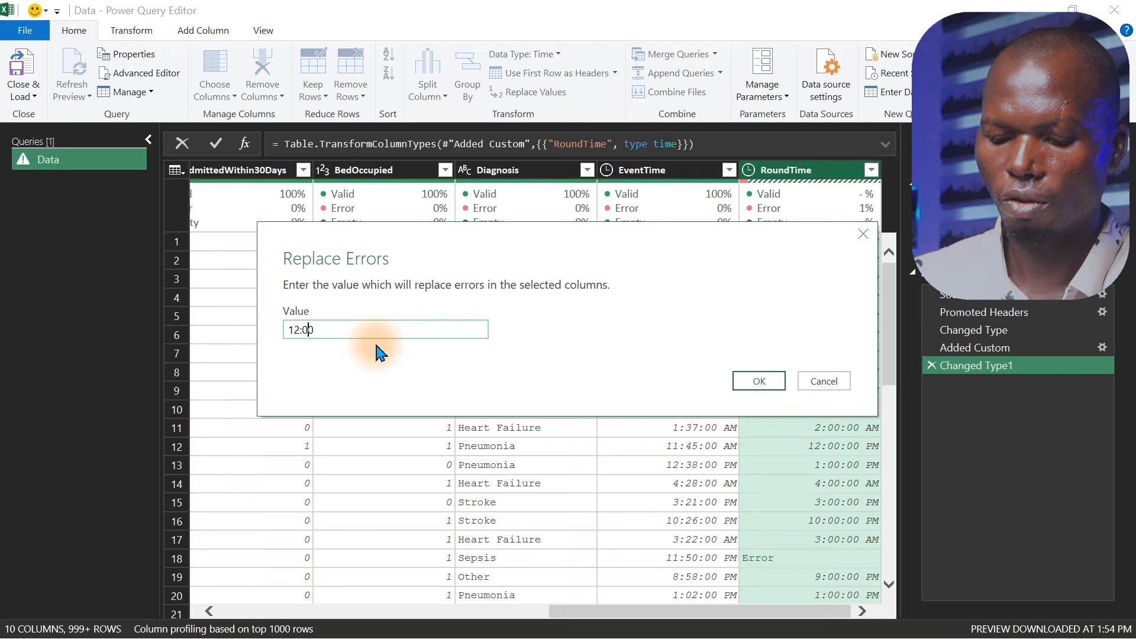
{"action": "type", "text": ":00 "}
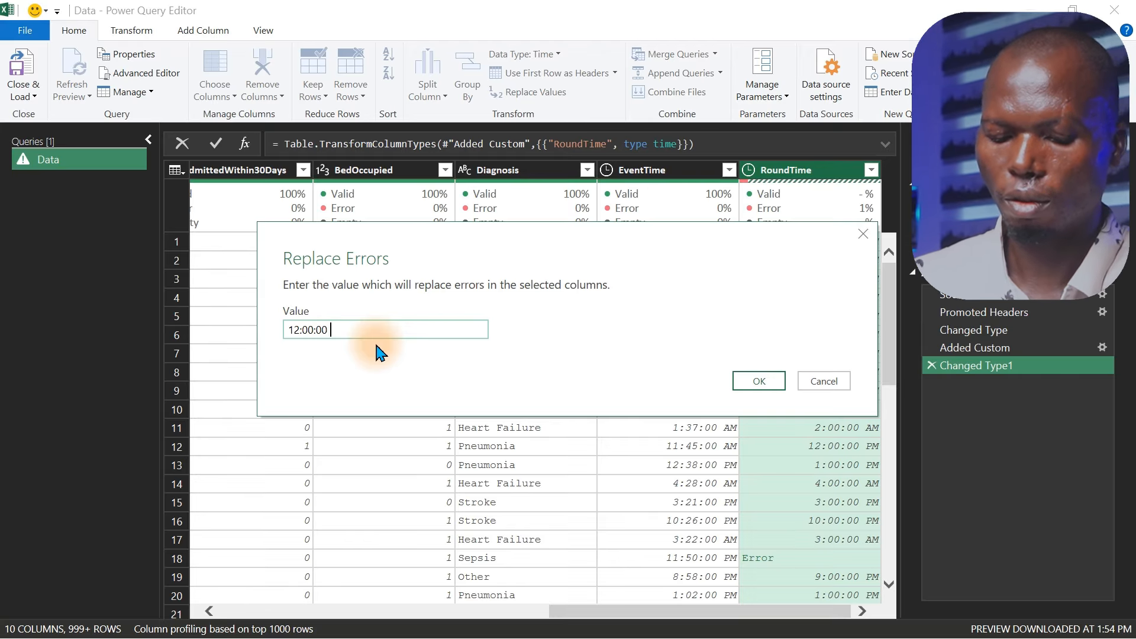
{"action": "type", "text": "PM"}
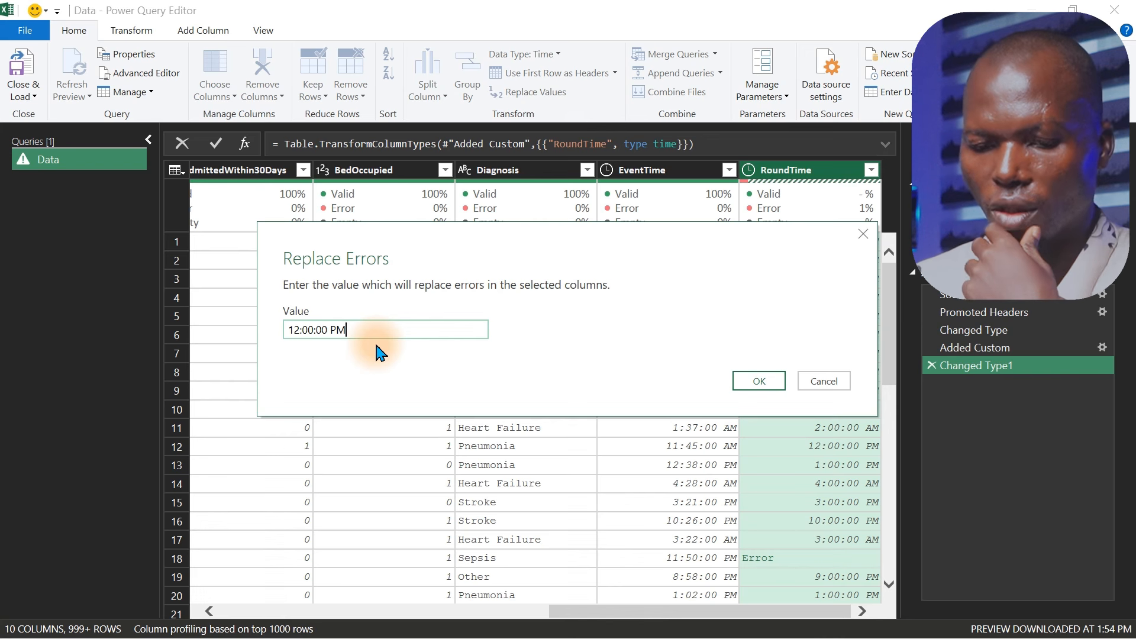
{"action": "left_click", "coordinate": [754, 381]}
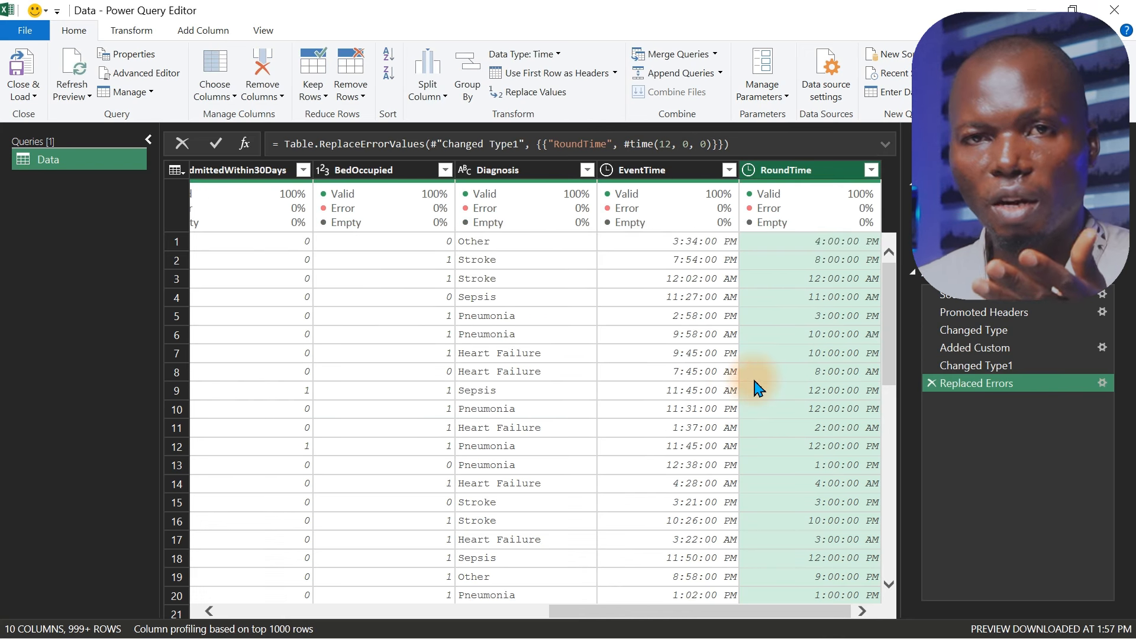
{"action": "mouse_move", "coordinate": [849, 204]}
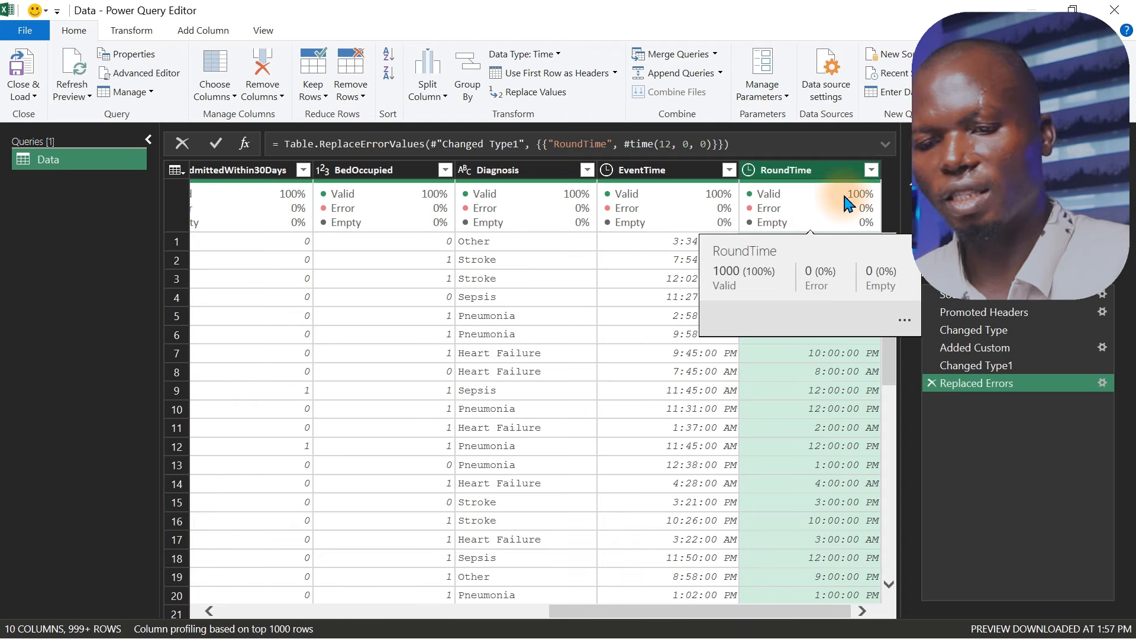
Remove the EventTime column and rename the RoundTime column as Time.
{"action": "left_click", "coordinate": [660, 171]}
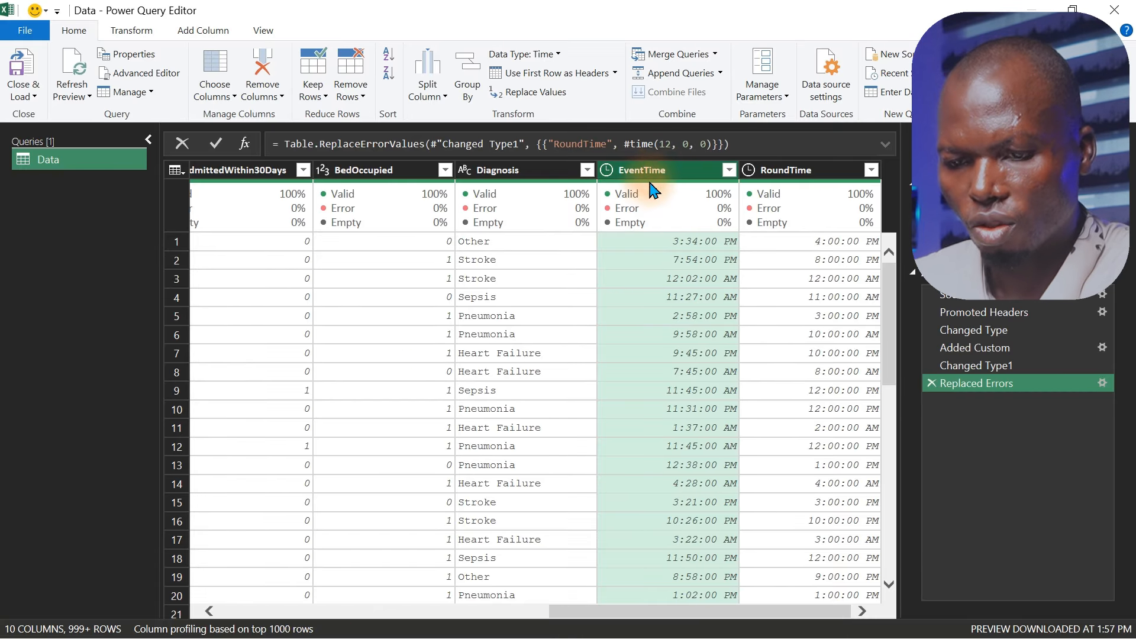
{"action": "key", "text": "Delete"}
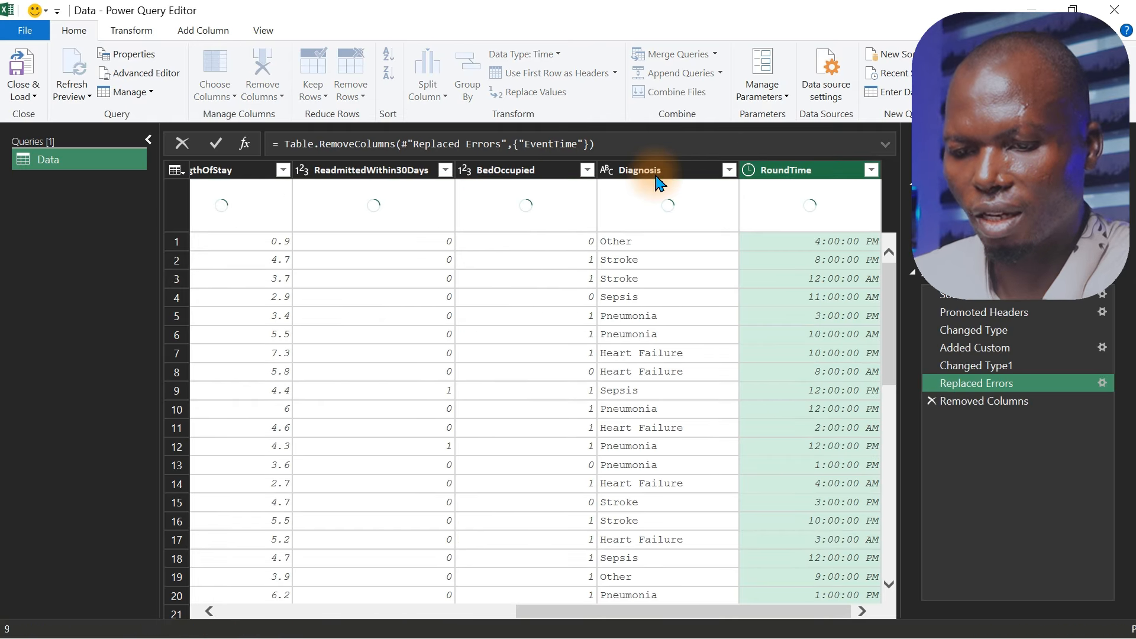
{"action": "double_click", "coordinate": [800, 171]}
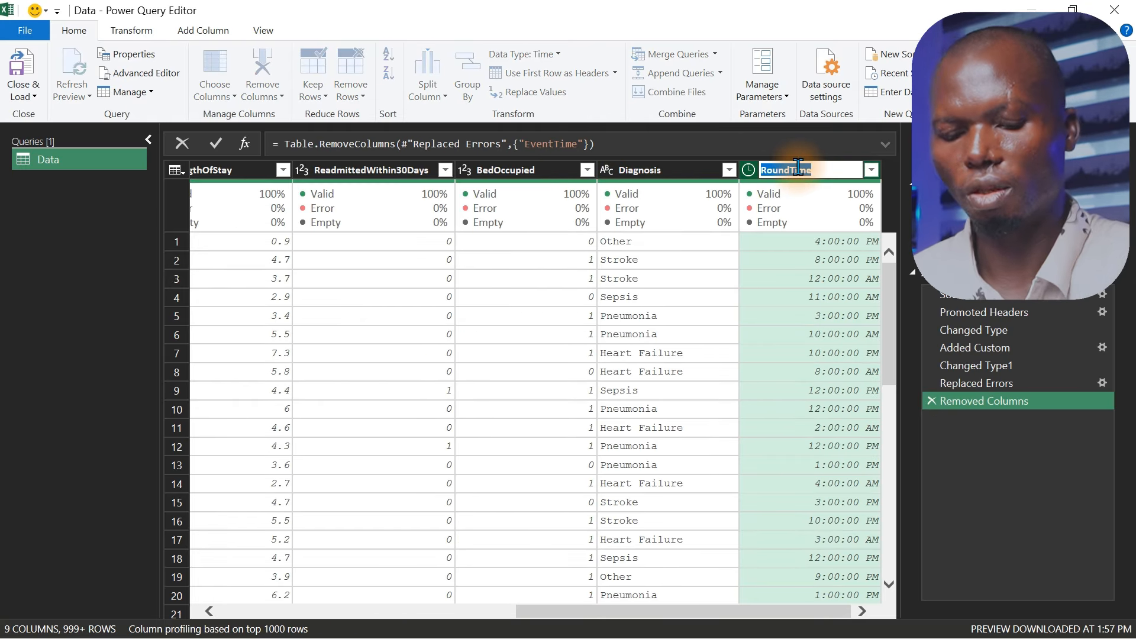
{"action": "type", "text": "Time"}
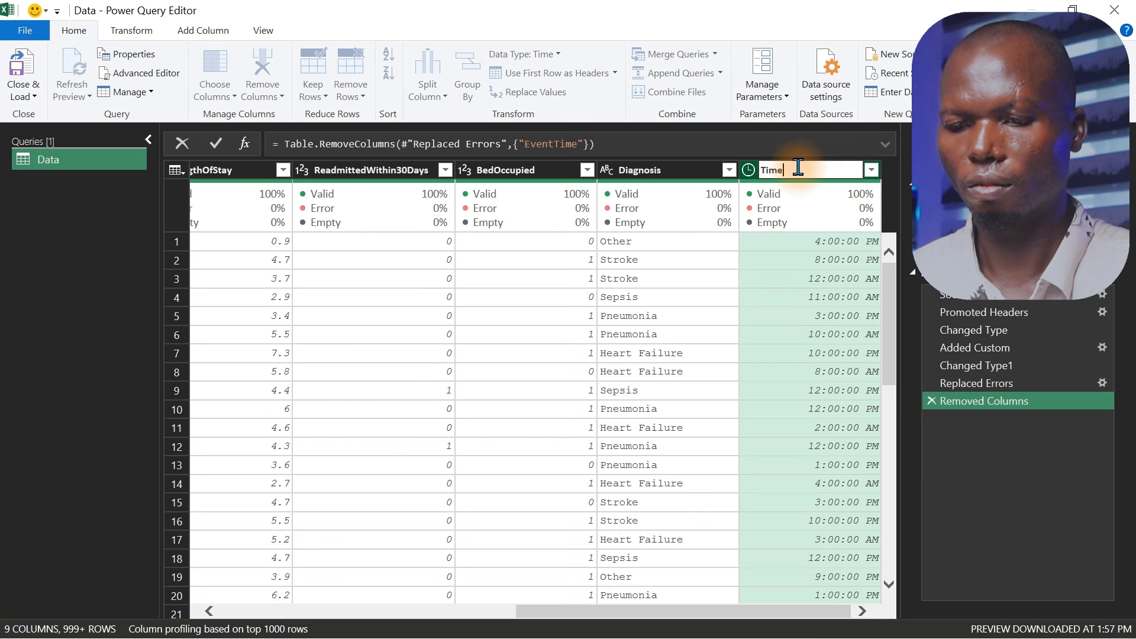
{"action": "key", "text": "Return"}
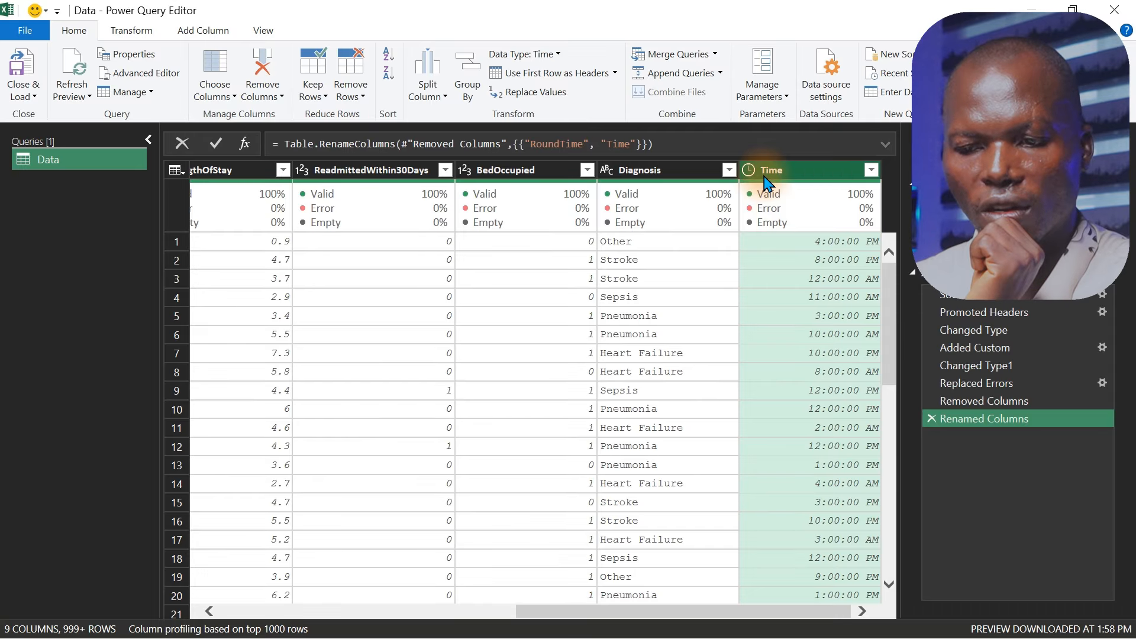
Start a new column from examples based on the selected Time column and name it Moment.
{"action": "left_click", "coordinate": [198, 33]}
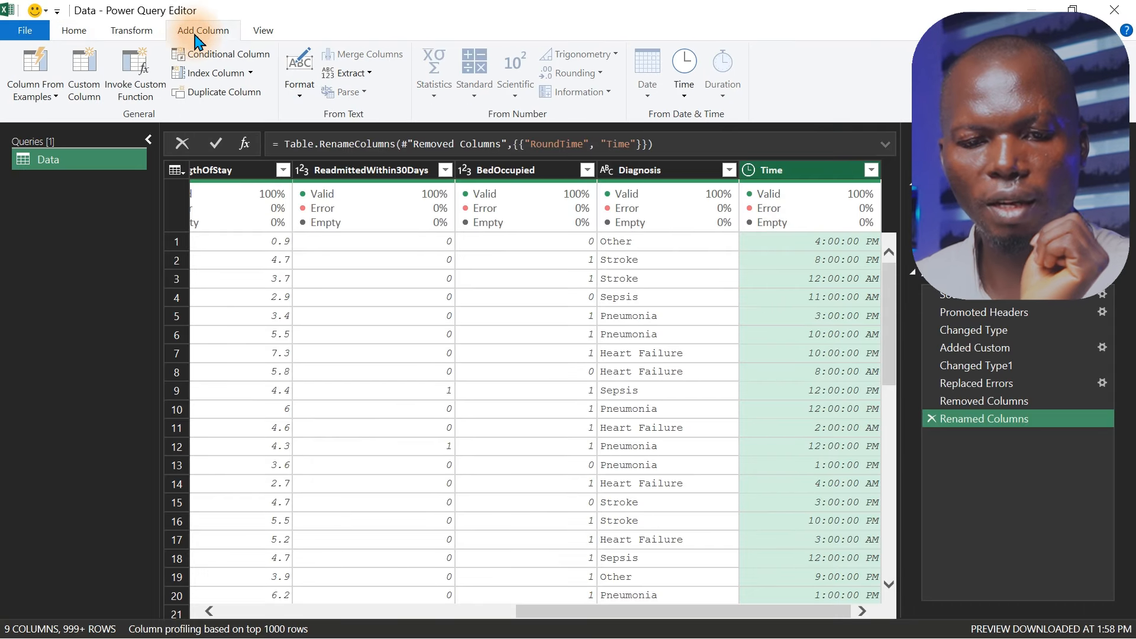
{"action": "left_click", "coordinate": [48, 97]}
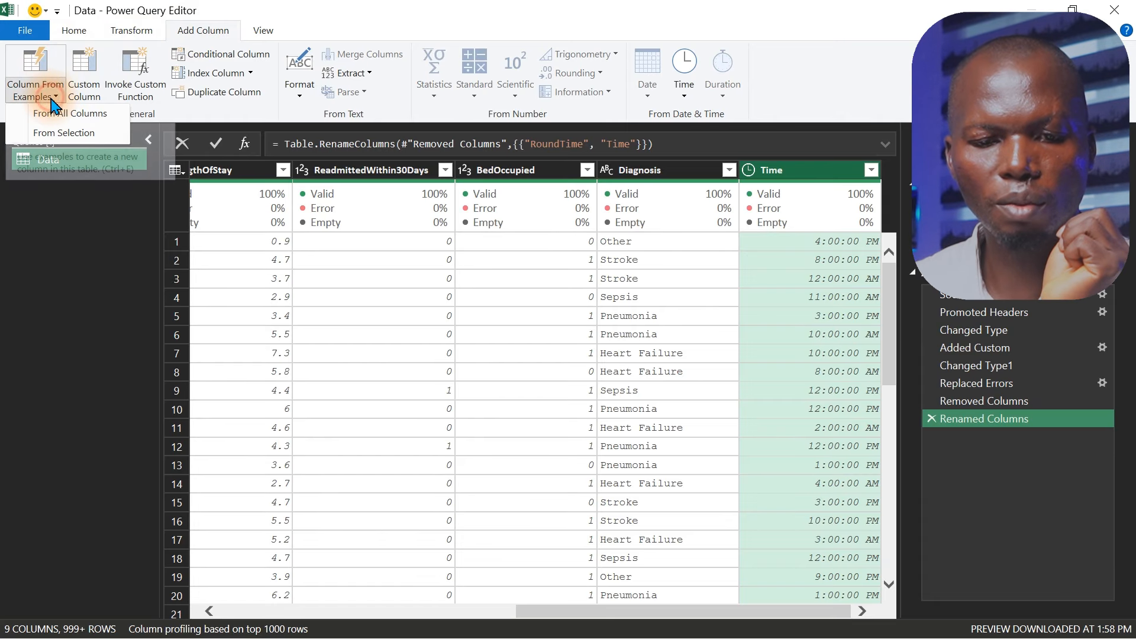
{"action": "left_click", "coordinate": [62, 136]}
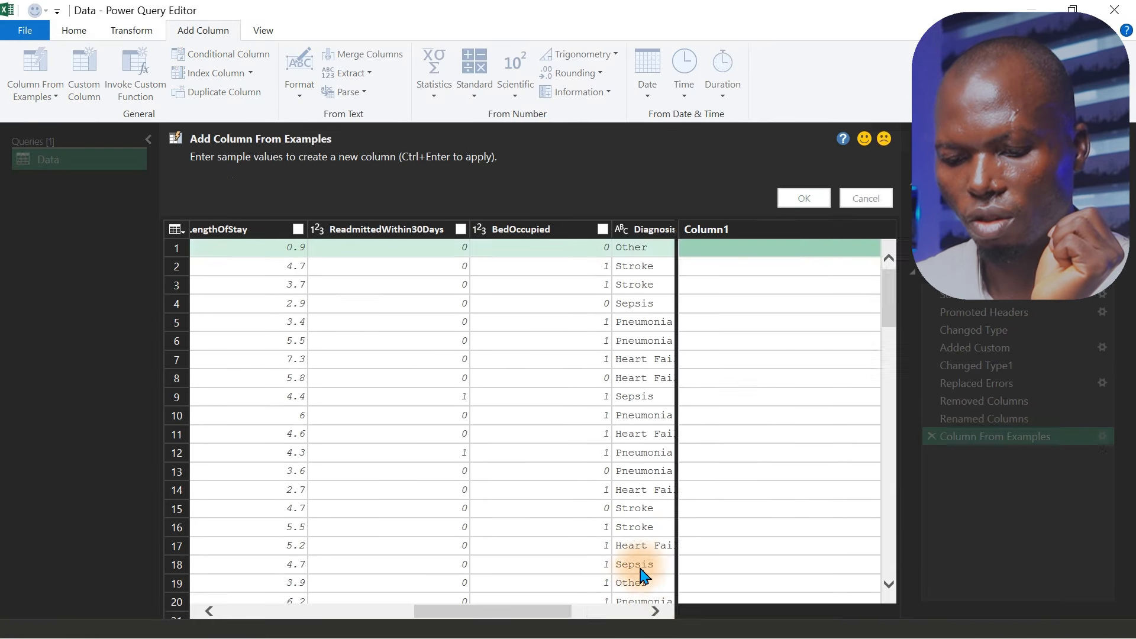
{"action": "left_click_drag", "start_coordinate": [545, 613], "coordinate": [634, 616]}
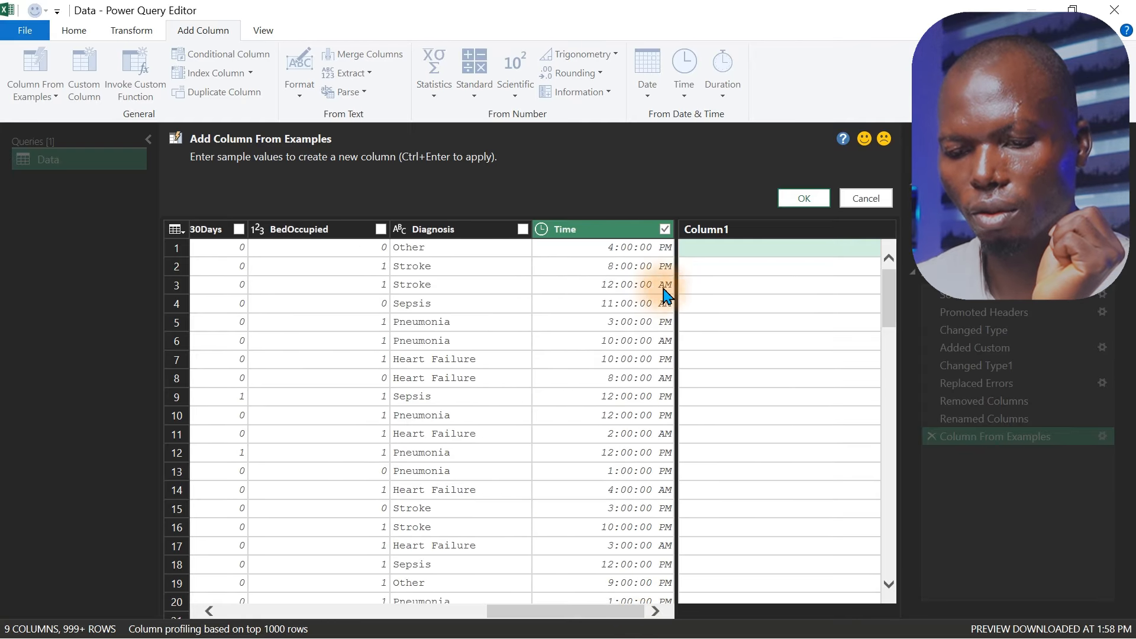
{"action": "double_click", "coordinate": [706, 230]}
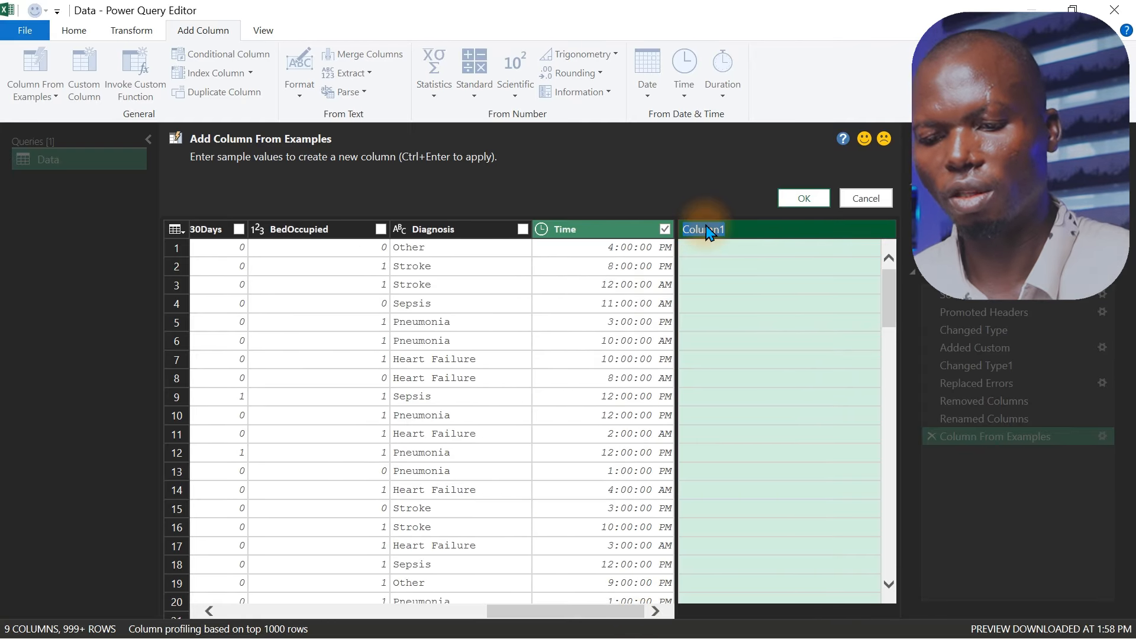
{"action": "key", "text": "BackSpace"}
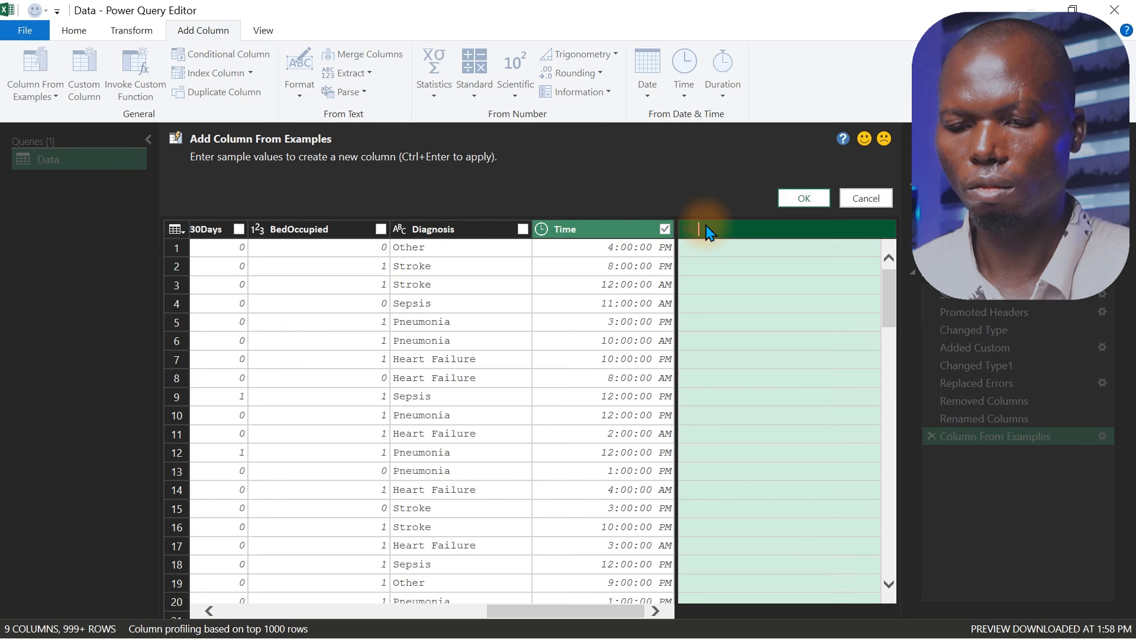
{"action": "type", "text": "Moment"}
{"action": "key", "text": "Return"}
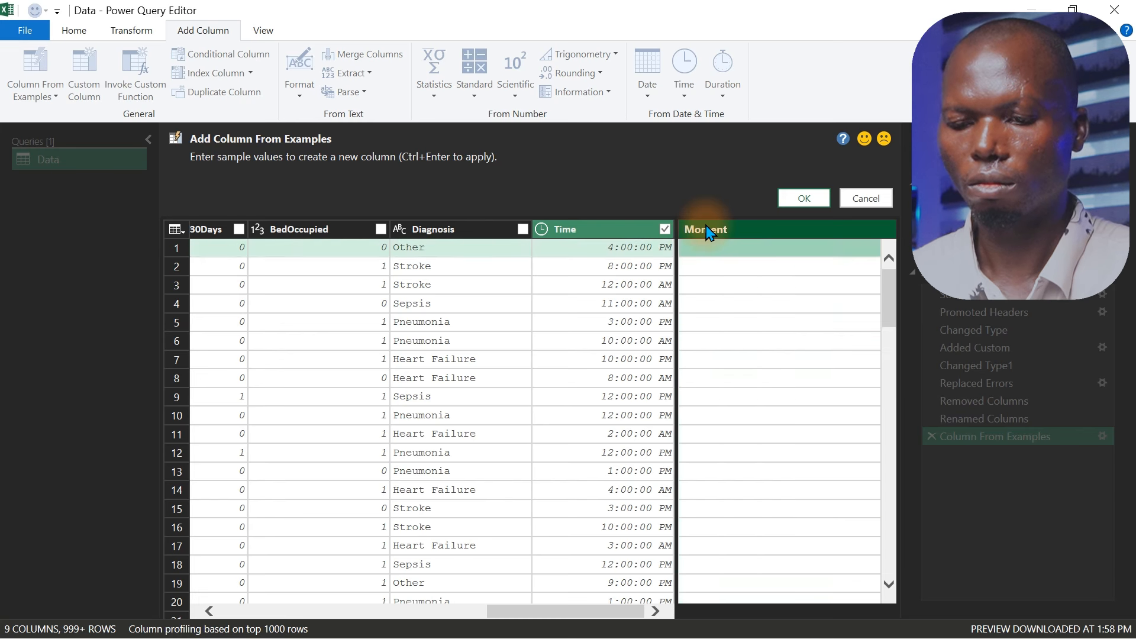
Give PM as the example value for the first row of the Moment column and add the column to the query.
{"action": "left_click", "coordinate": [763, 249]}
{"action": "type", "text": "PM"}
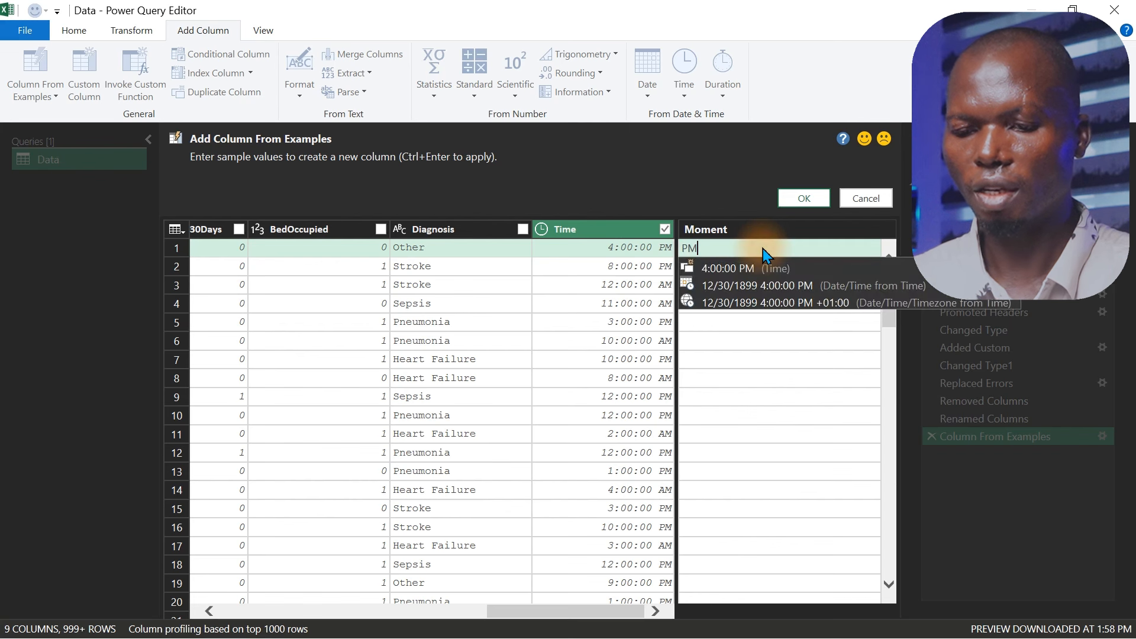
{"action": "key", "text": "Return"}
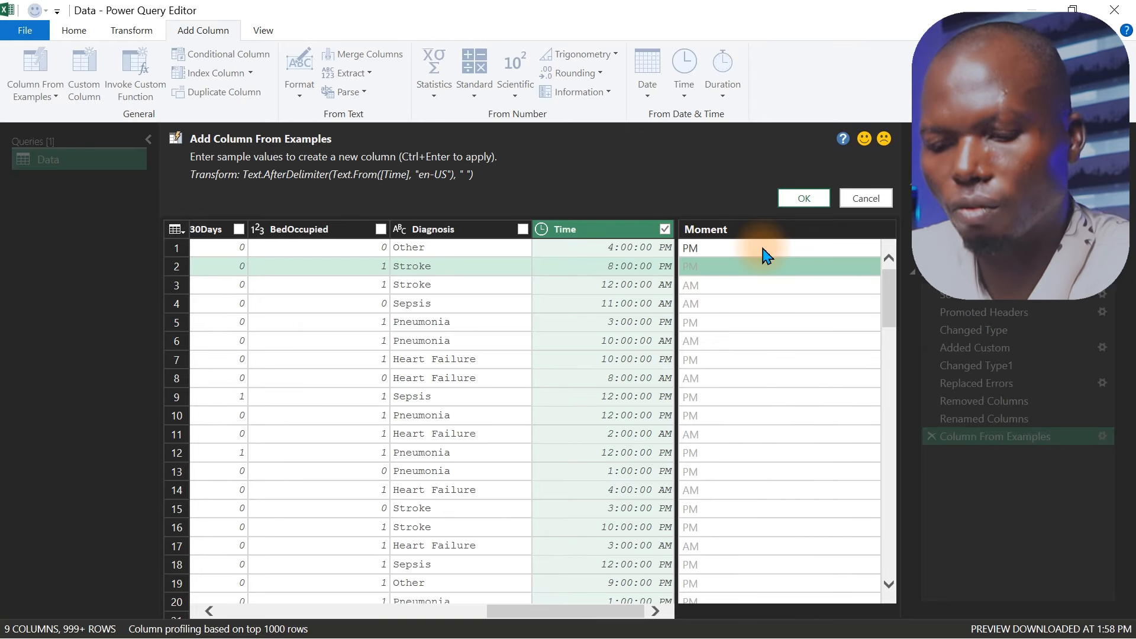
{"action": "left_click", "coordinate": [803, 198]}
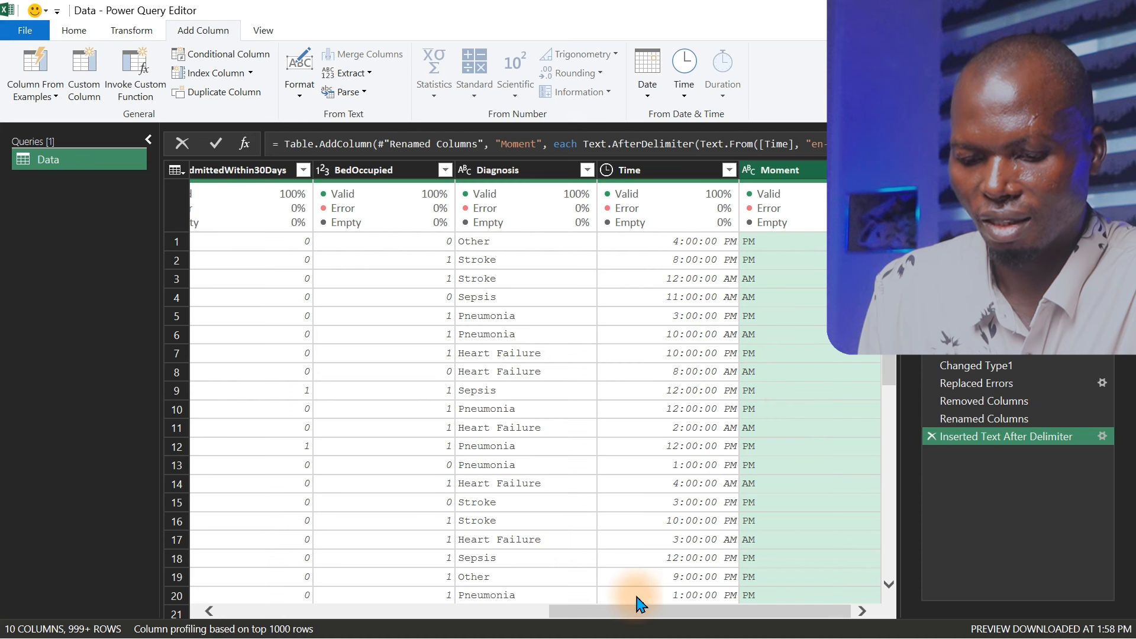
Load the query to the Data Model using Only Create Connection, and close the Queries & Connections pane.
{"action": "left_click_drag", "start_coordinate": [645, 612], "coordinate": [309, 610]}
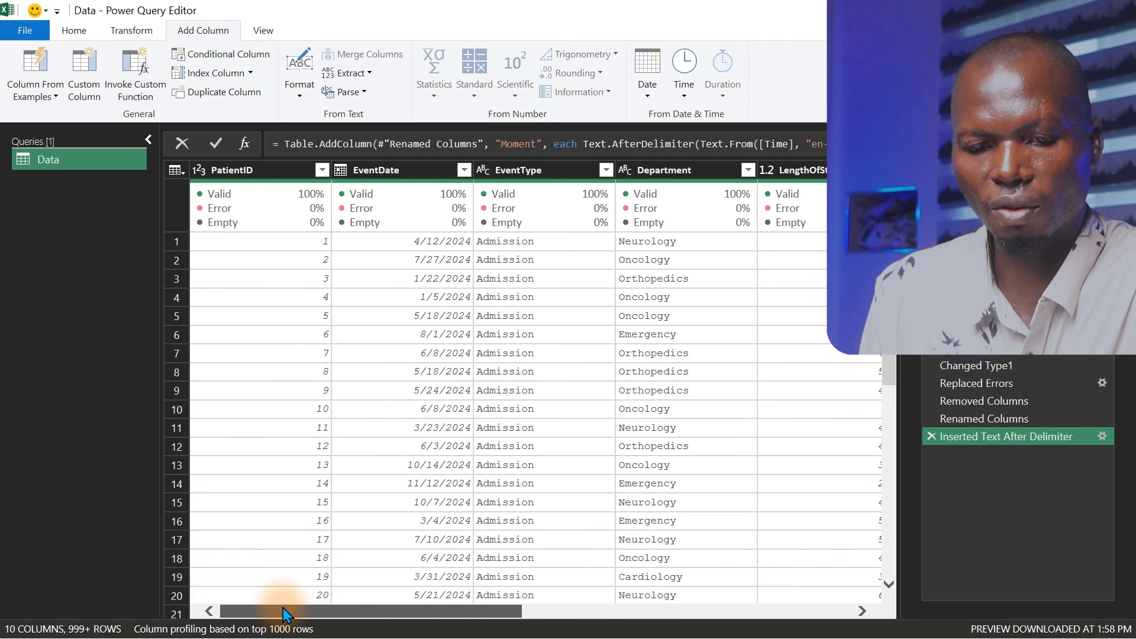
{"action": "left_click", "coordinate": [66, 33]}
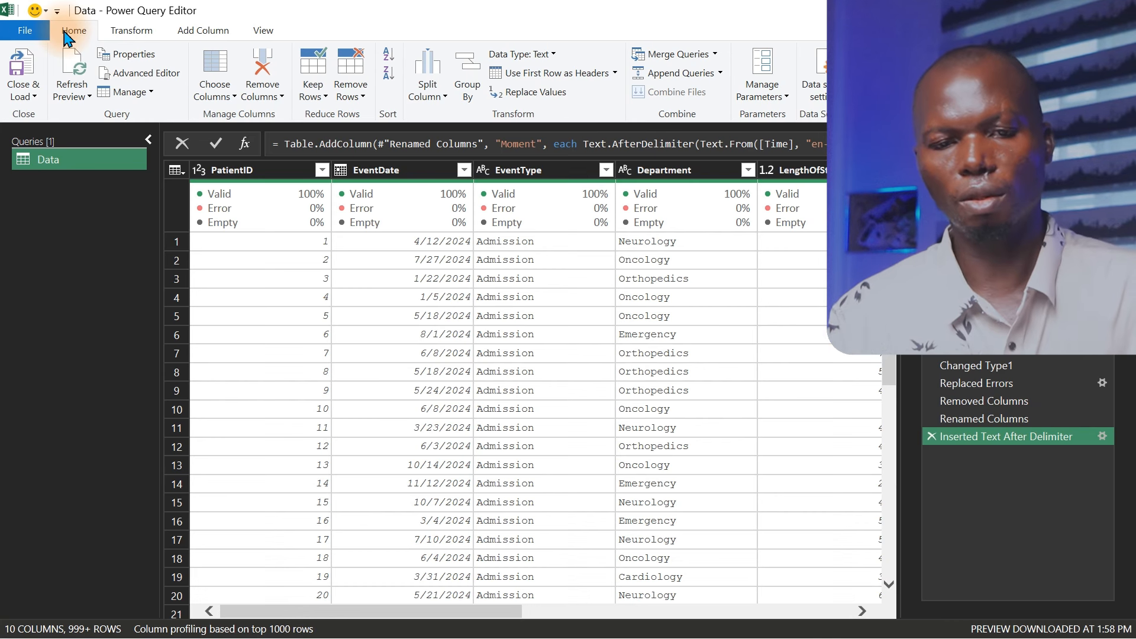
{"action": "left_click", "coordinate": [35, 99]}
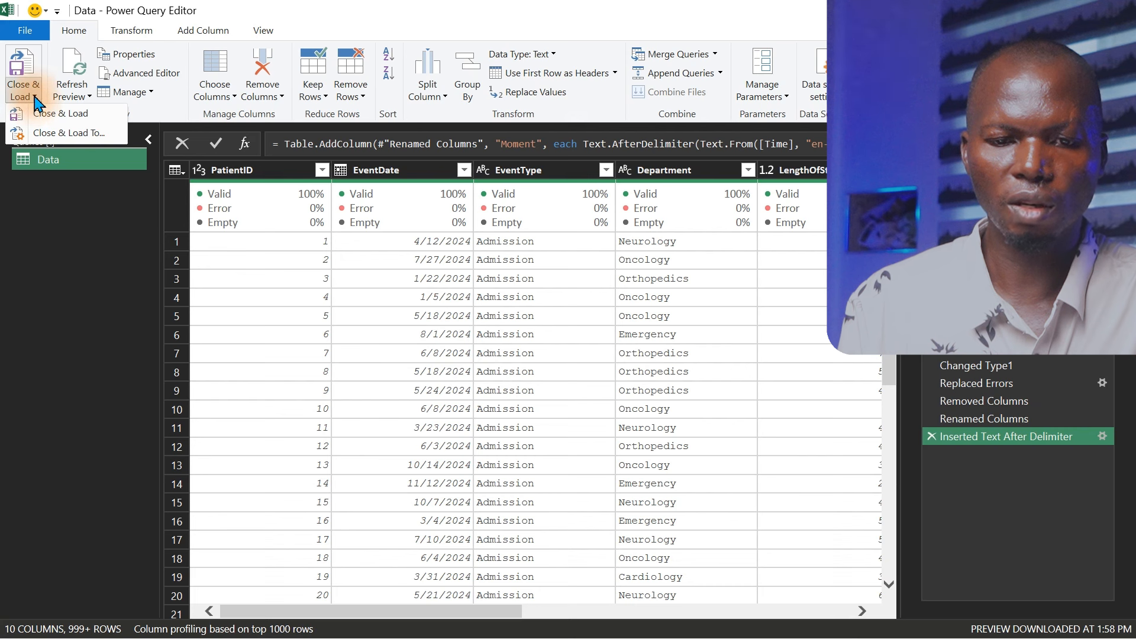
{"action": "left_click", "coordinate": [64, 133]}
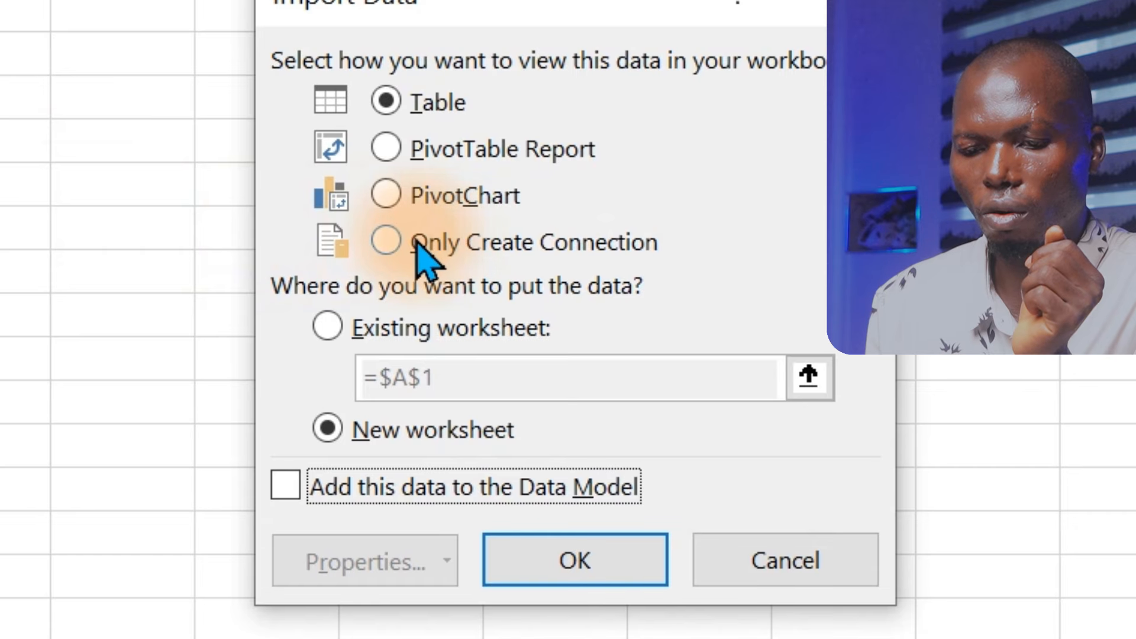
{"action": "left_click", "coordinate": [416, 240]}
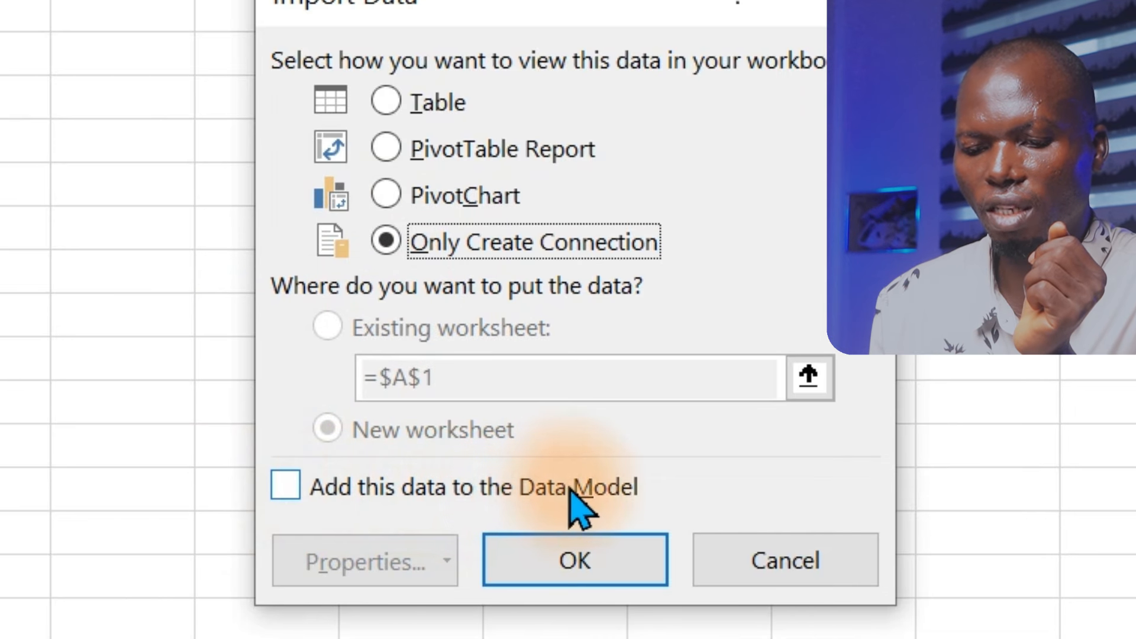
{"action": "left_click", "coordinate": [301, 482]}
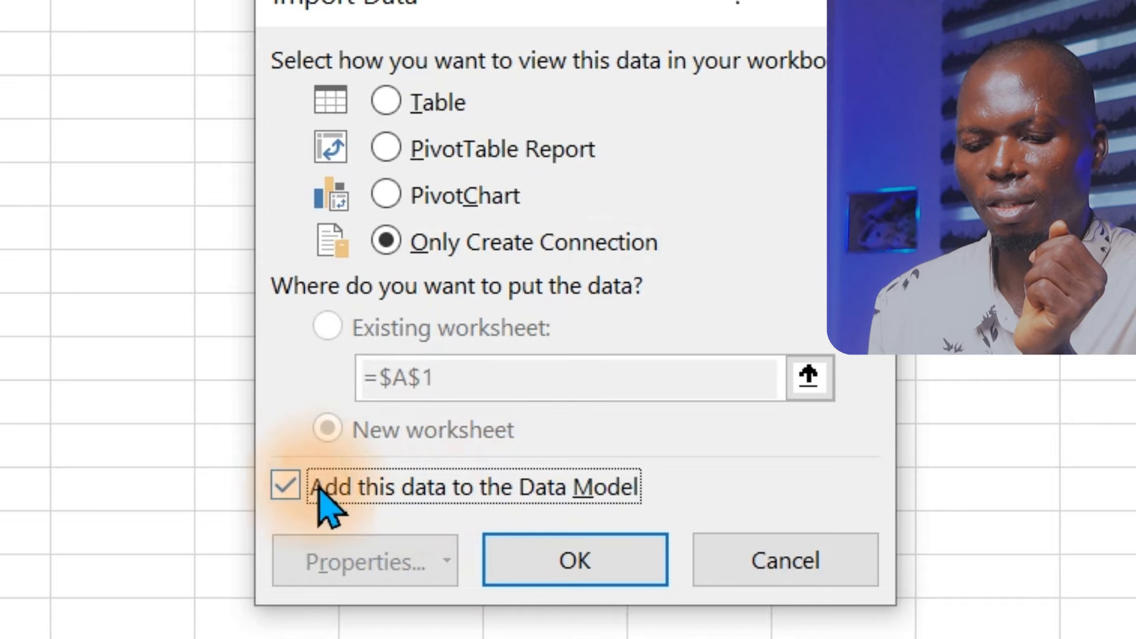
{"action": "left_click", "coordinate": [528, 559]}
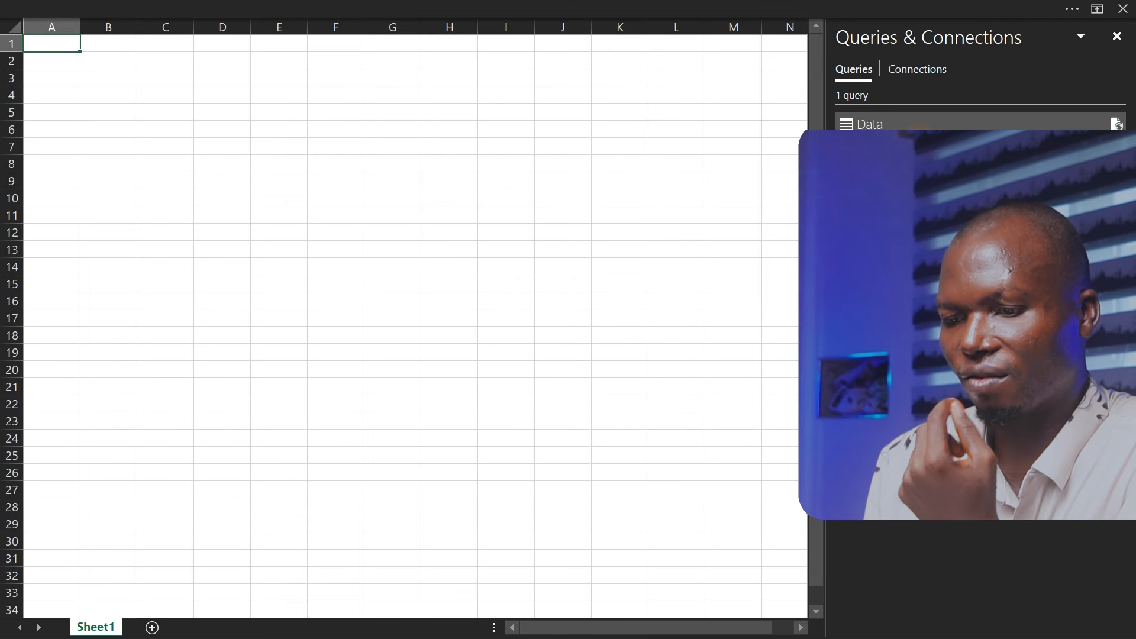
{"action": "mouse_move", "coordinate": [947, 135]}
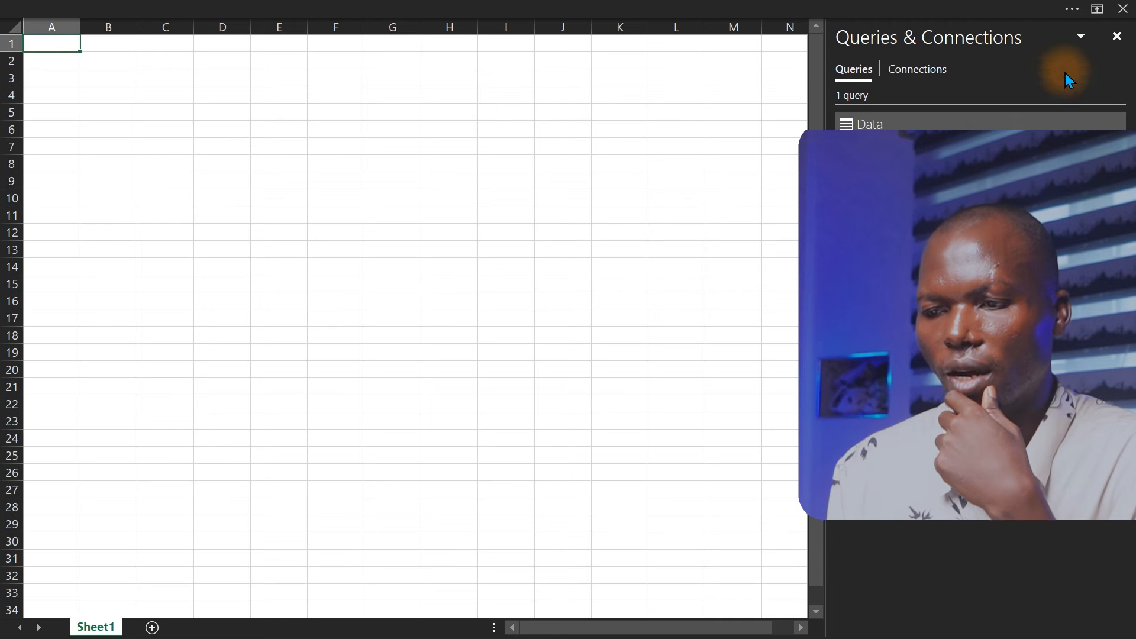
{"action": "left_click", "coordinate": [1118, 36]}
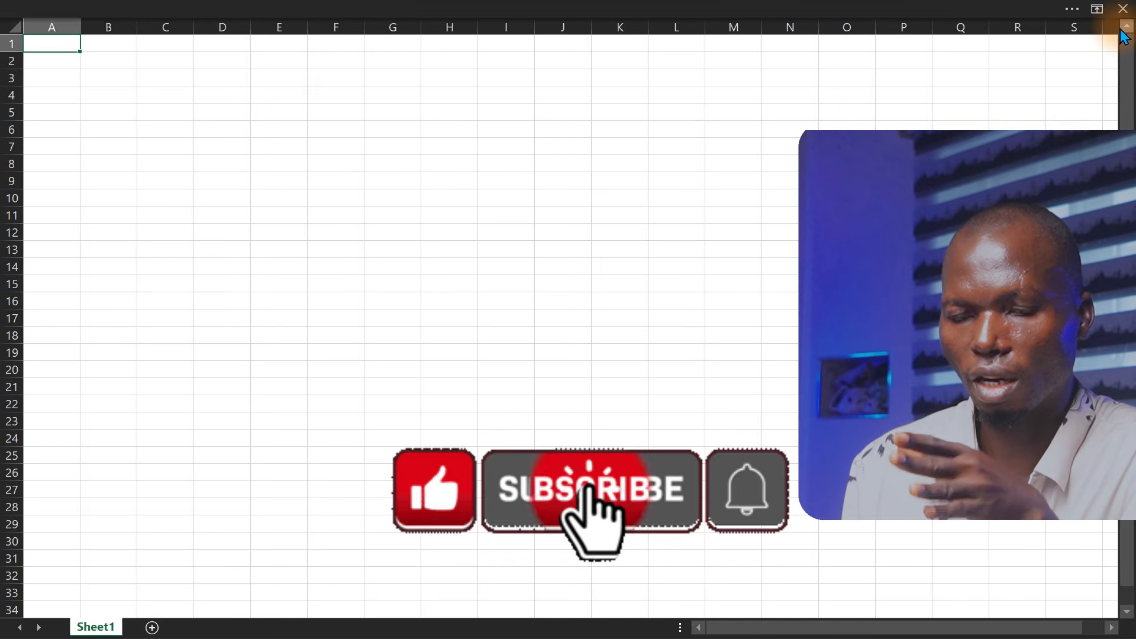
Open the Data Model in Power Pivot to examine the loaded Data table, and switch back to the workbook.
{"action": "left_click", "coordinate": [582, 6]}
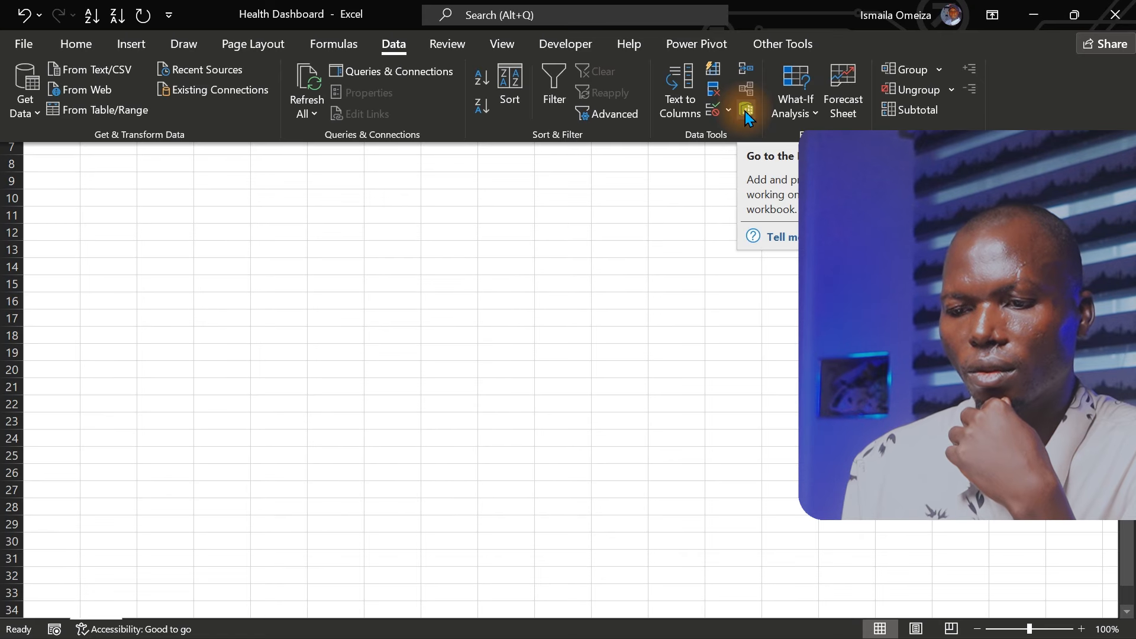
{"action": "left_click", "coordinate": [694, 45]}
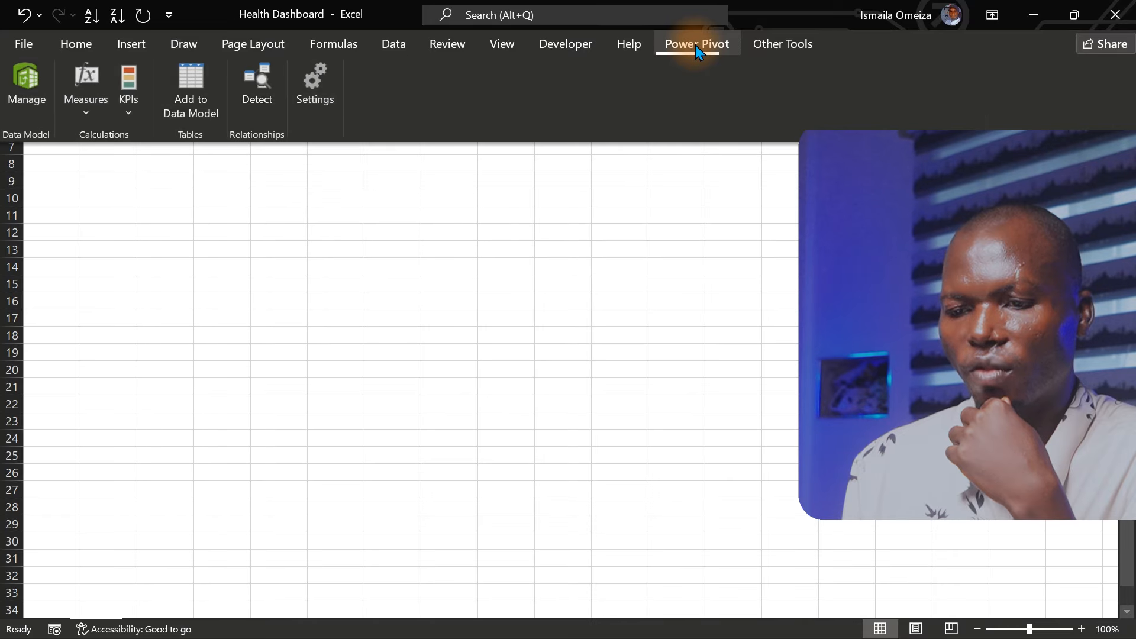
{"action": "left_click", "coordinate": [30, 80]}
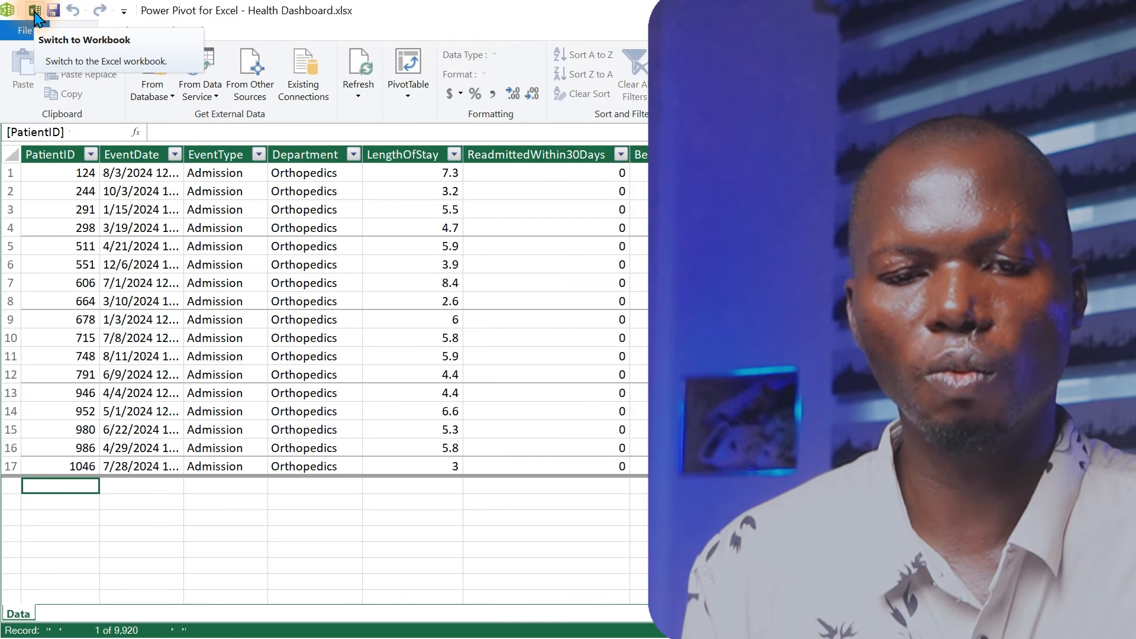
{"action": "left_click", "coordinate": [34, 12]}
{"action": "left_click", "coordinate": [155, 245]}
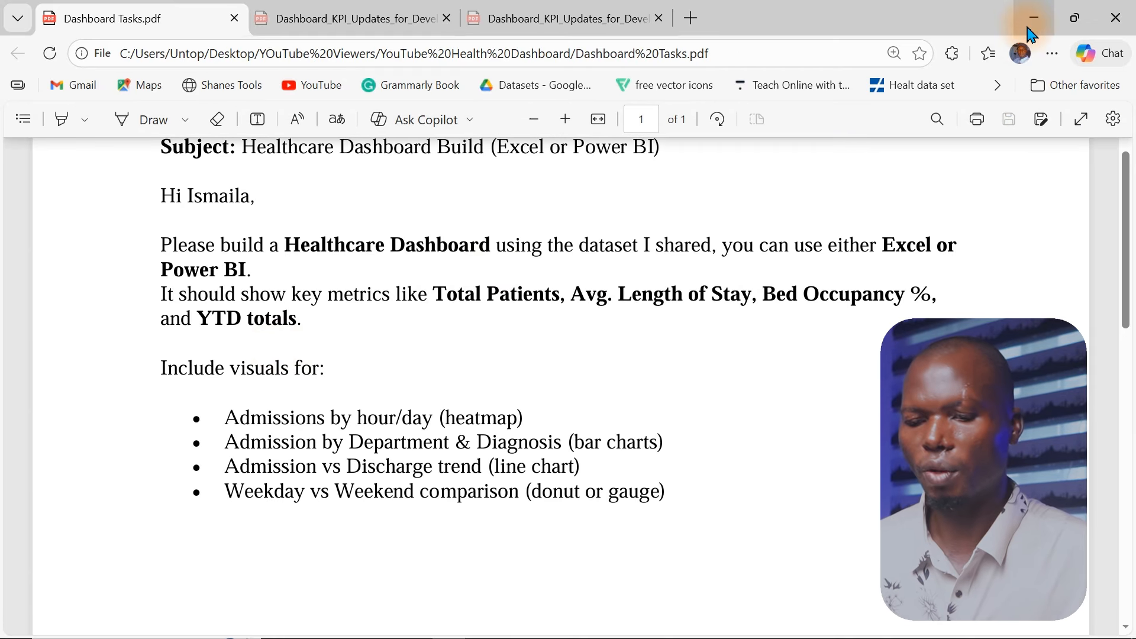
Switch from the dashboard task brief to the Health Dashboard workbook in Excel.
{"action": "mouse_move", "coordinate": [615, 638]}
{"action": "mouse_move", "coordinate": [717, 626]}
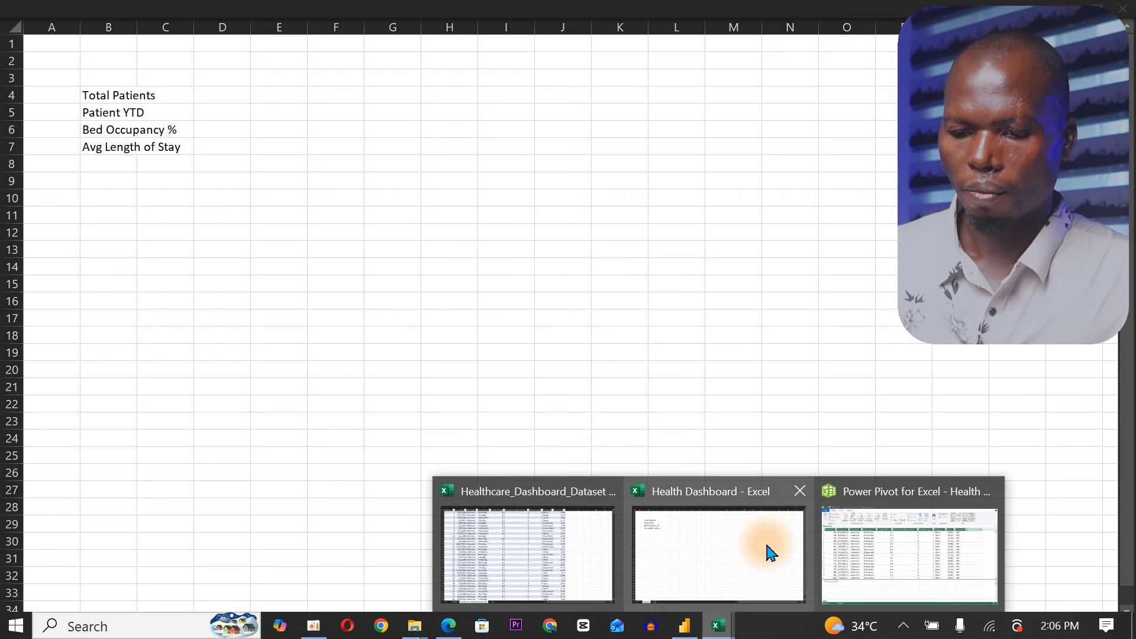
{"action": "left_click", "coordinate": [768, 550]}
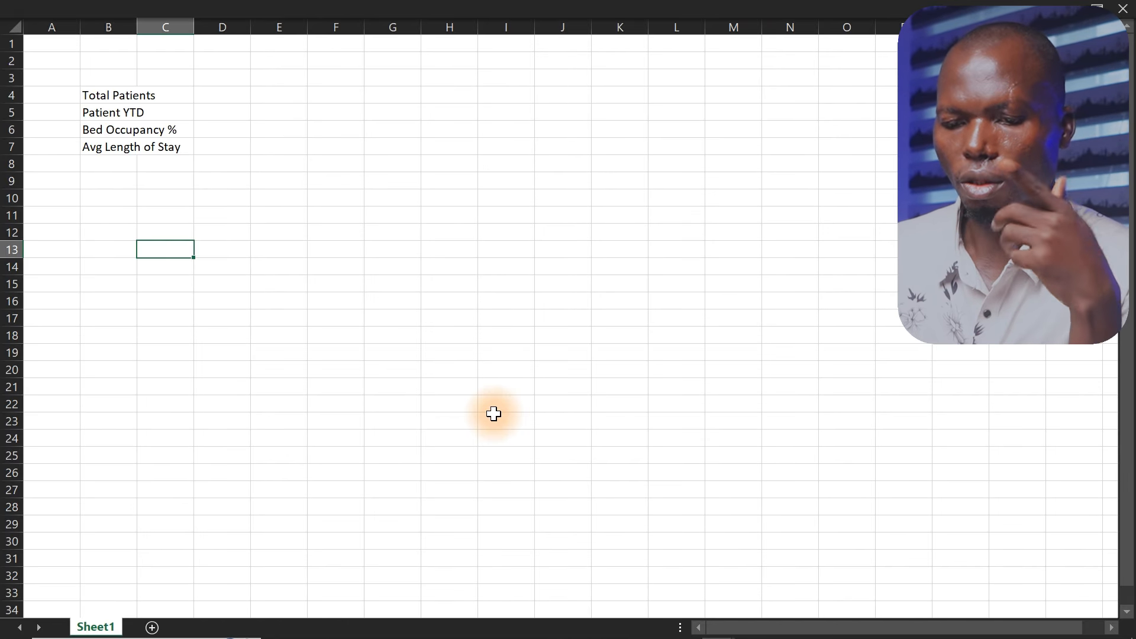
{"action": "left_click", "coordinate": [230, 317]}
Insert a PivotTable from the Data Model into the existing Sheet1 at cell F5.
{"action": "left_click", "coordinate": [206, 8]}
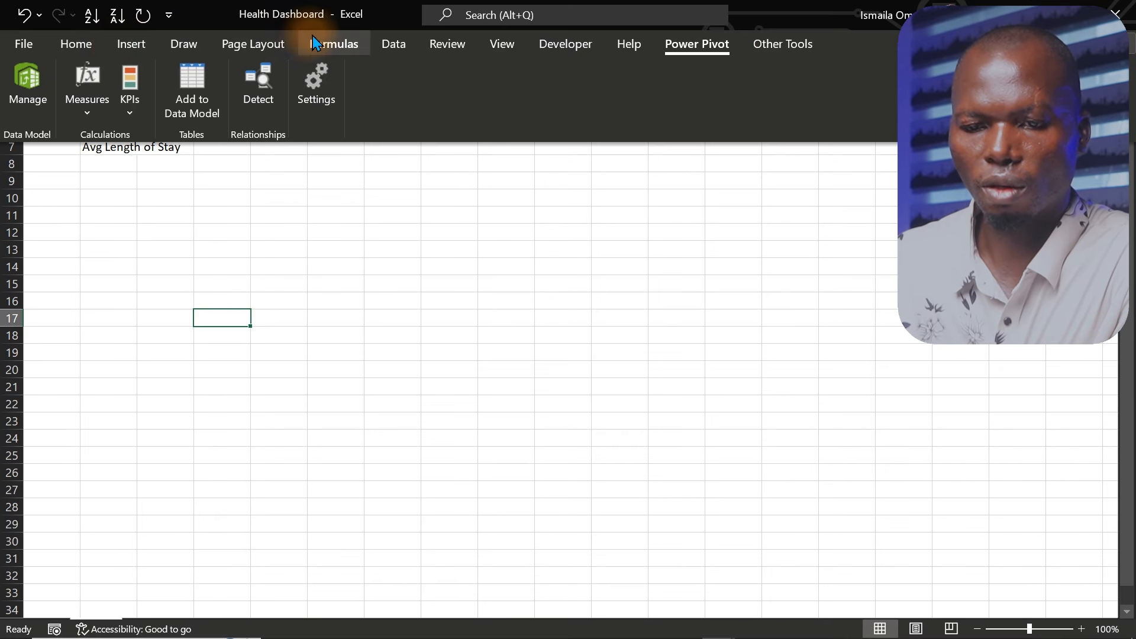
{"action": "left_click", "coordinate": [136, 44]}
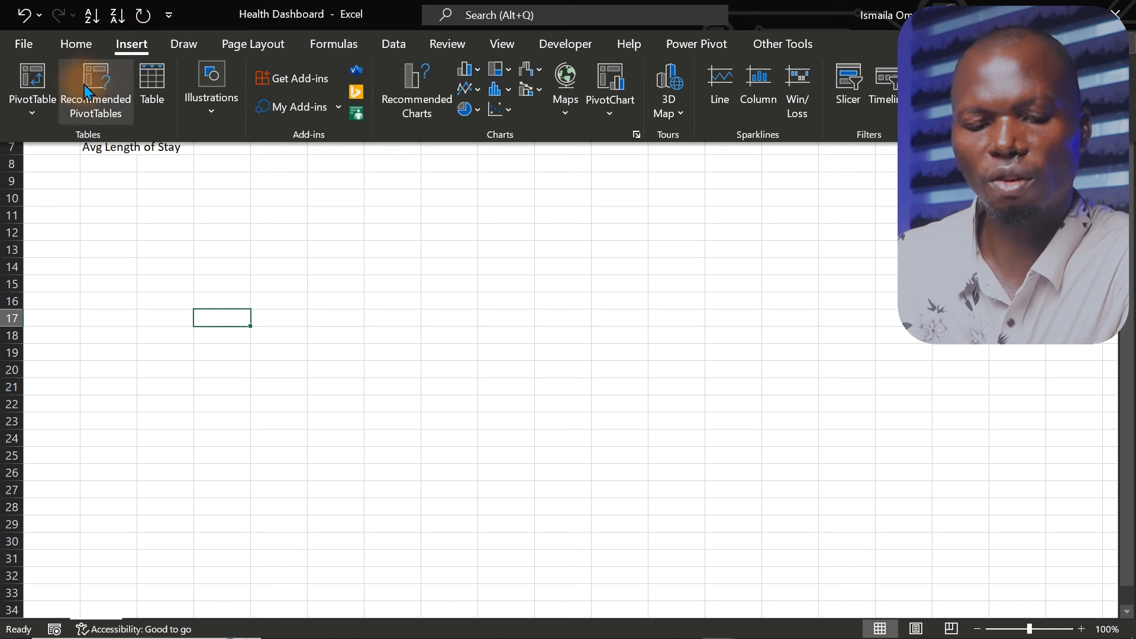
{"action": "left_click", "coordinate": [34, 119]}
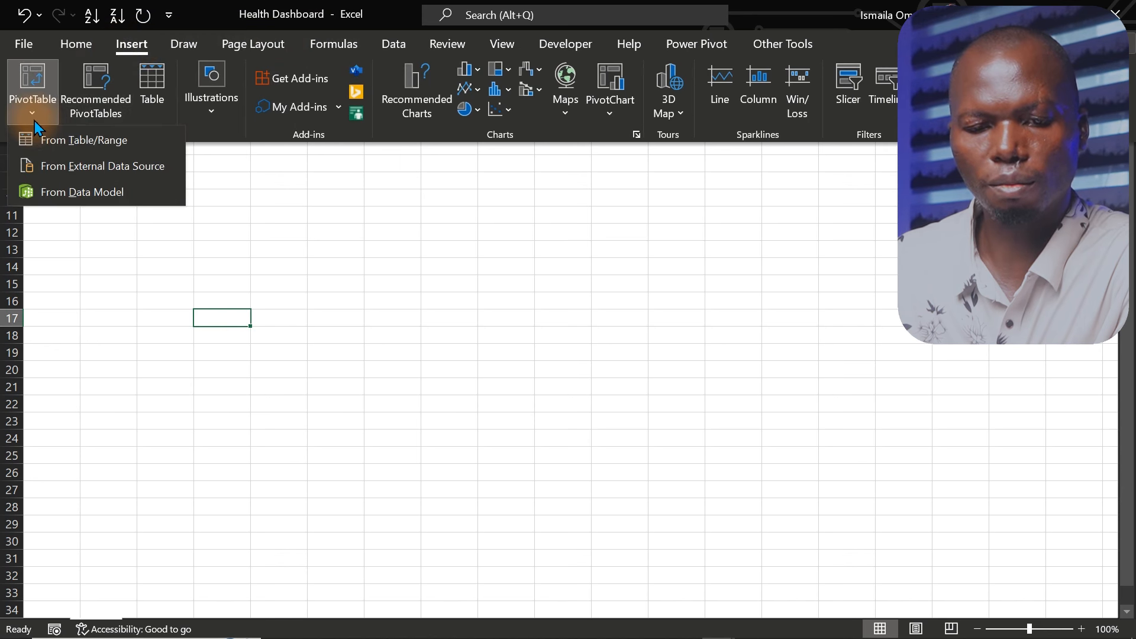
{"action": "left_click", "coordinate": [117, 193]}
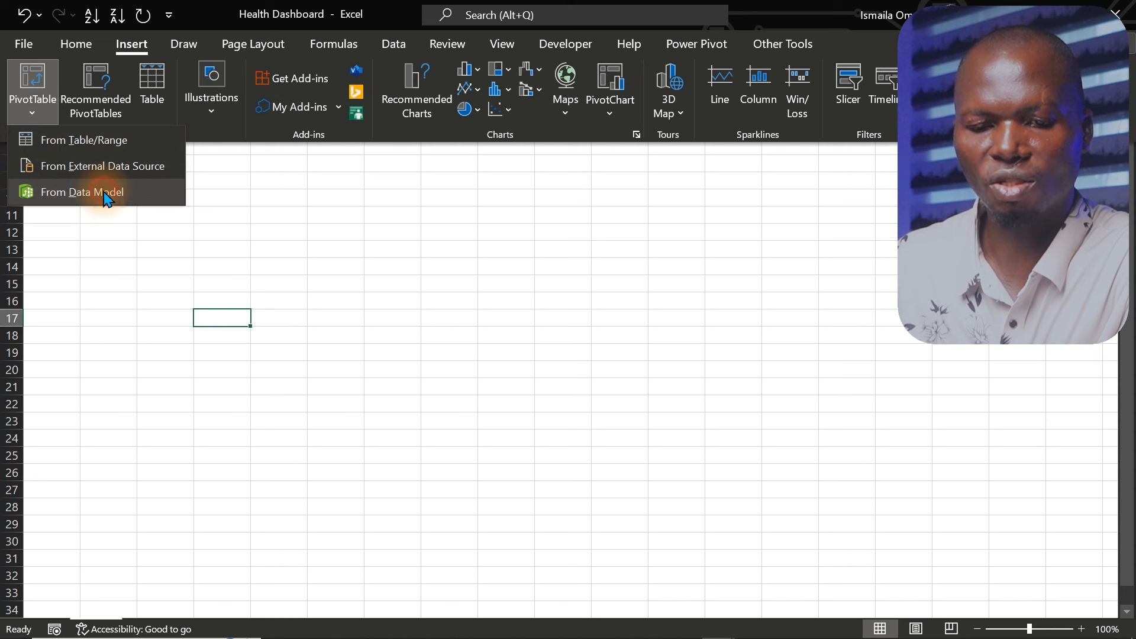
{"action": "left_click", "coordinate": [101, 192]}
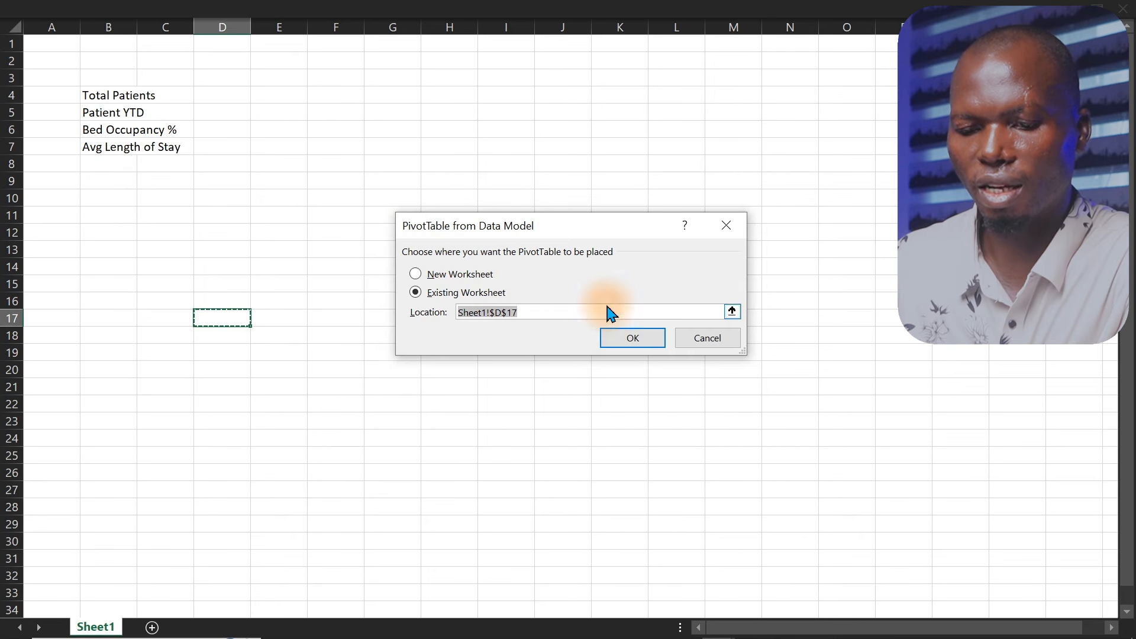
{"action": "left_click_drag", "start_coordinate": [536, 230], "coordinate": [565, 289]}
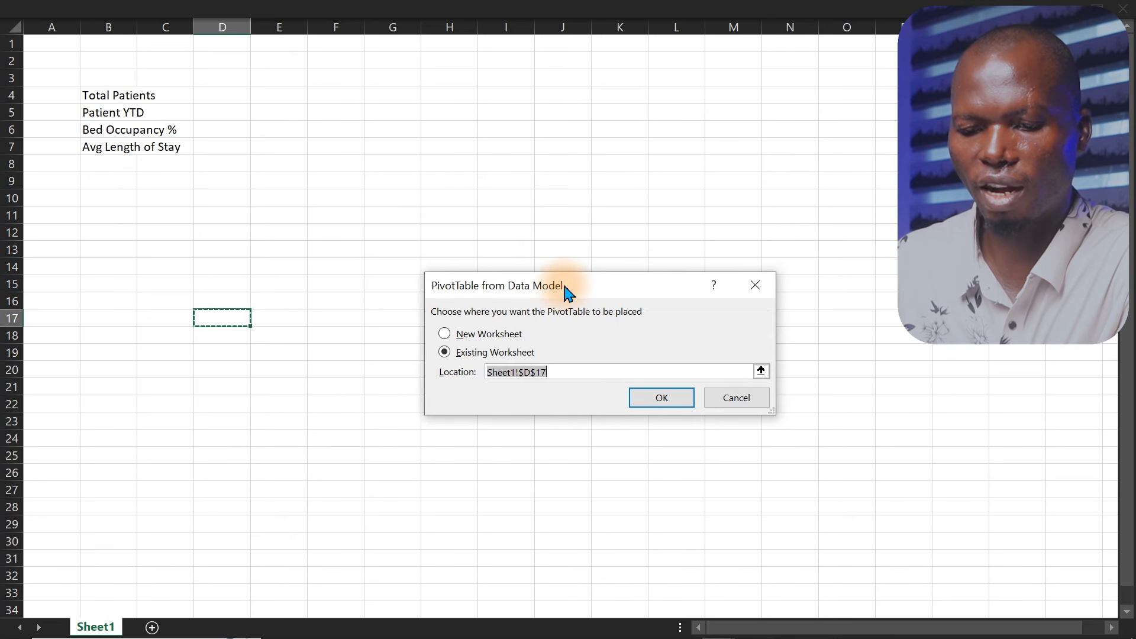
{"action": "left_click", "coordinate": [332, 114]}
{"action": "left_click", "coordinate": [674, 408]}
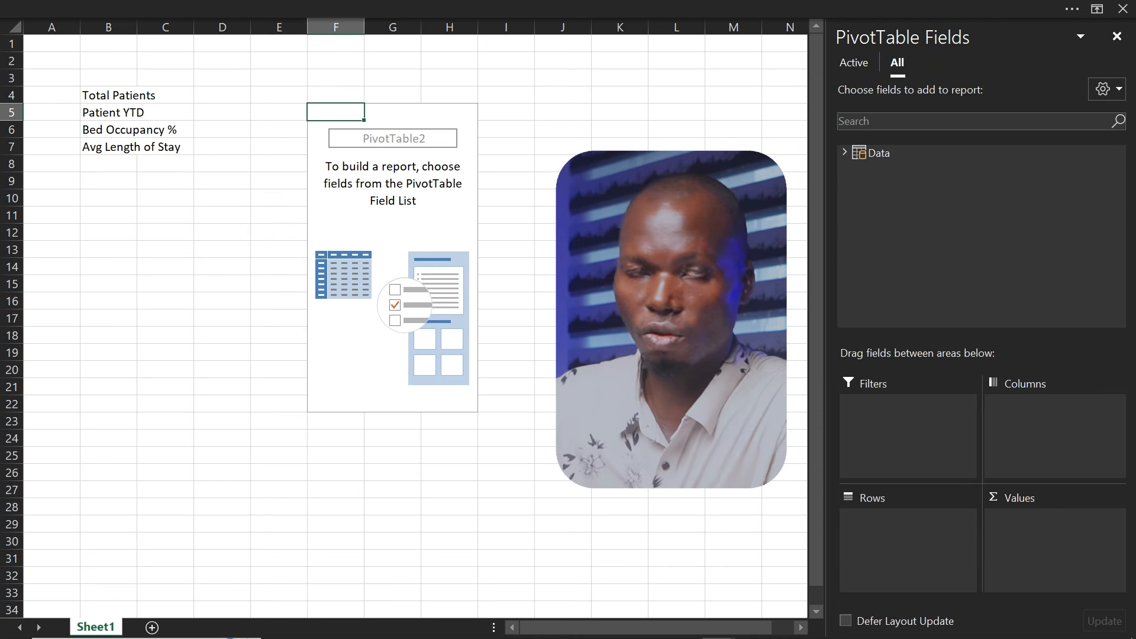
Add PatientID from the Data table to the PivotTable's values and summarize it by Count.
{"action": "left_click", "coordinate": [396, 237]}
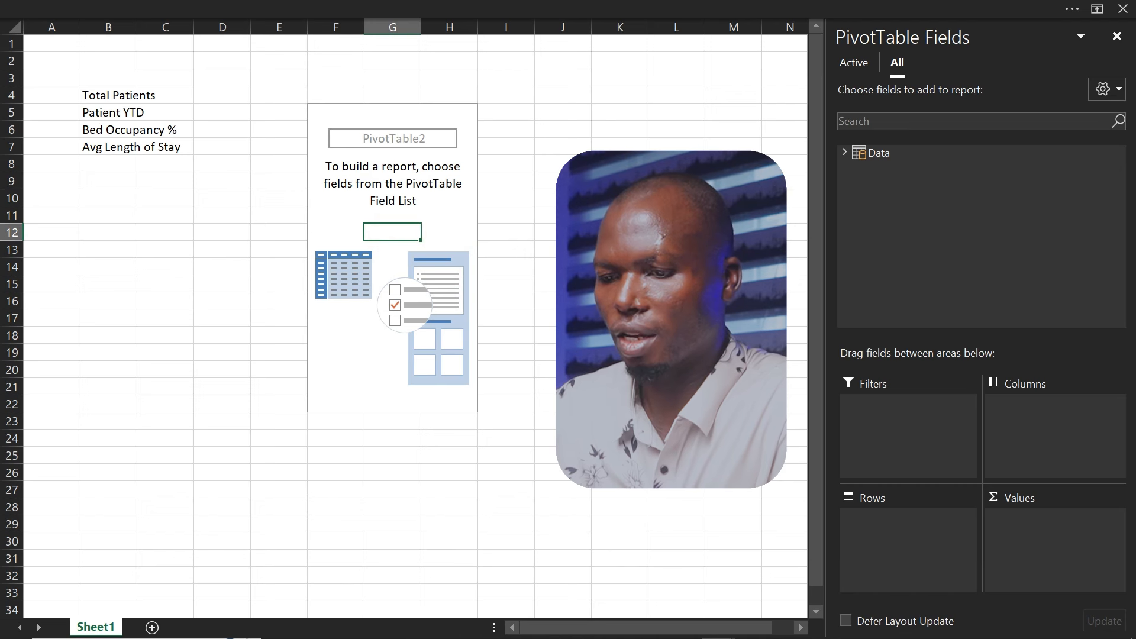
{"action": "left_click", "coordinate": [844, 154]}
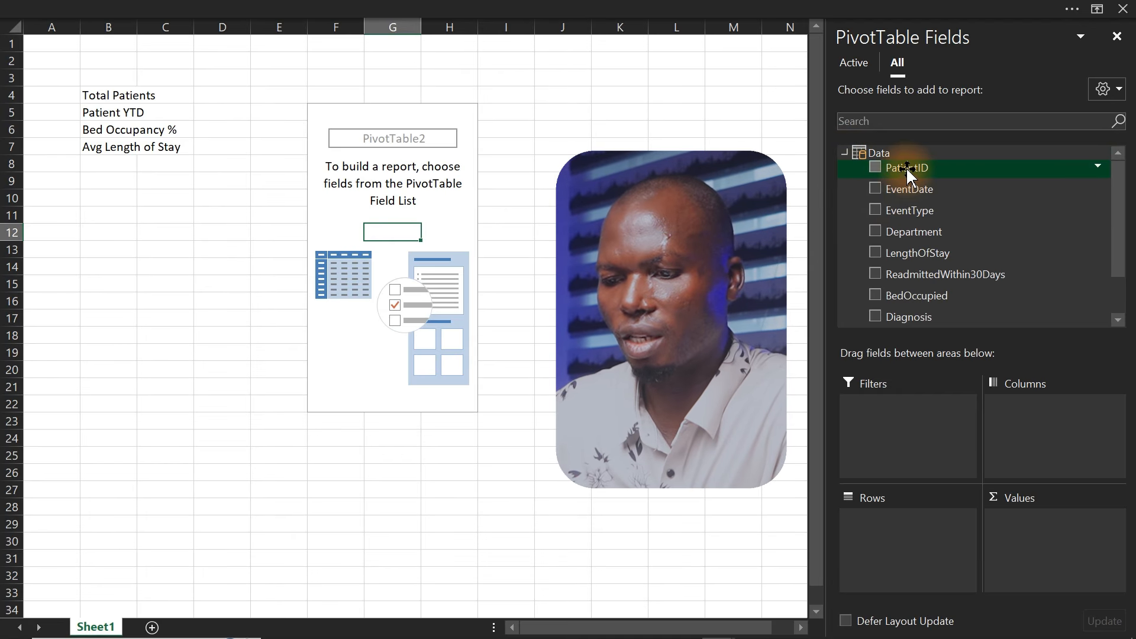
{"action": "left_click_drag", "start_coordinate": [907, 174], "coordinate": [1045, 523]}
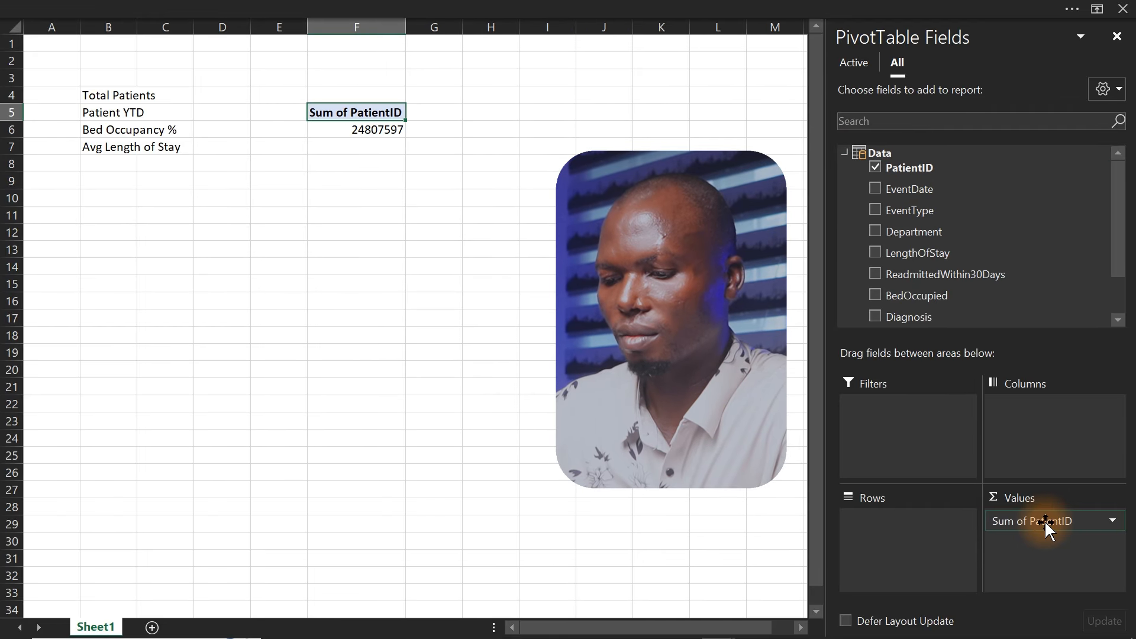
{"action": "left_click", "coordinate": [1035, 519]}
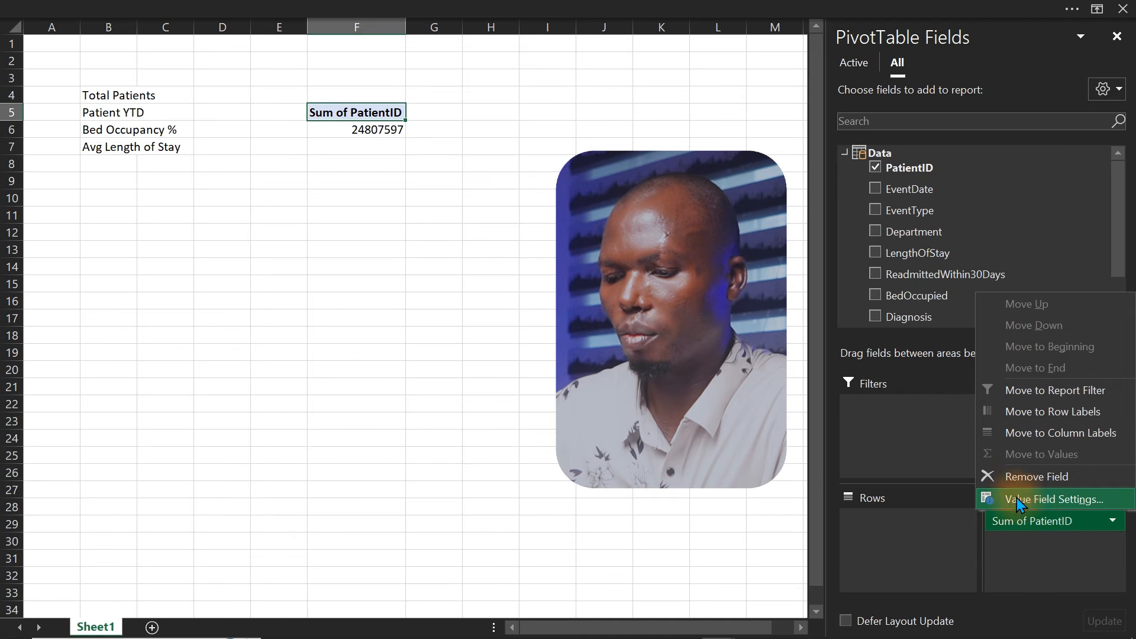
{"action": "left_click", "coordinate": [1038, 495]}
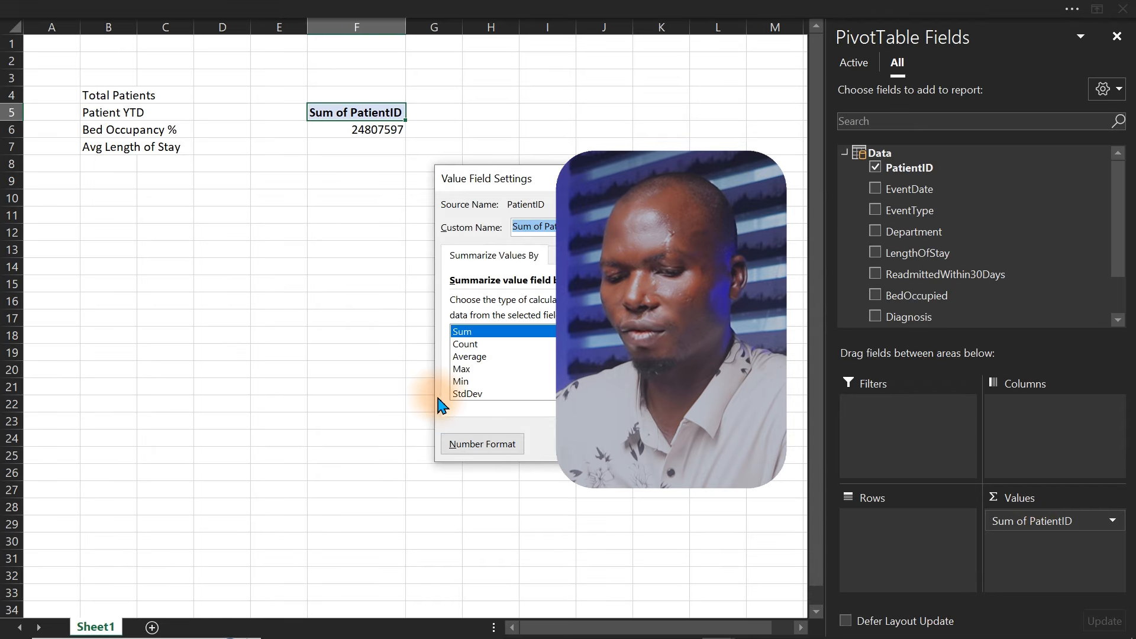
{"action": "left_click", "coordinate": [471, 346]}
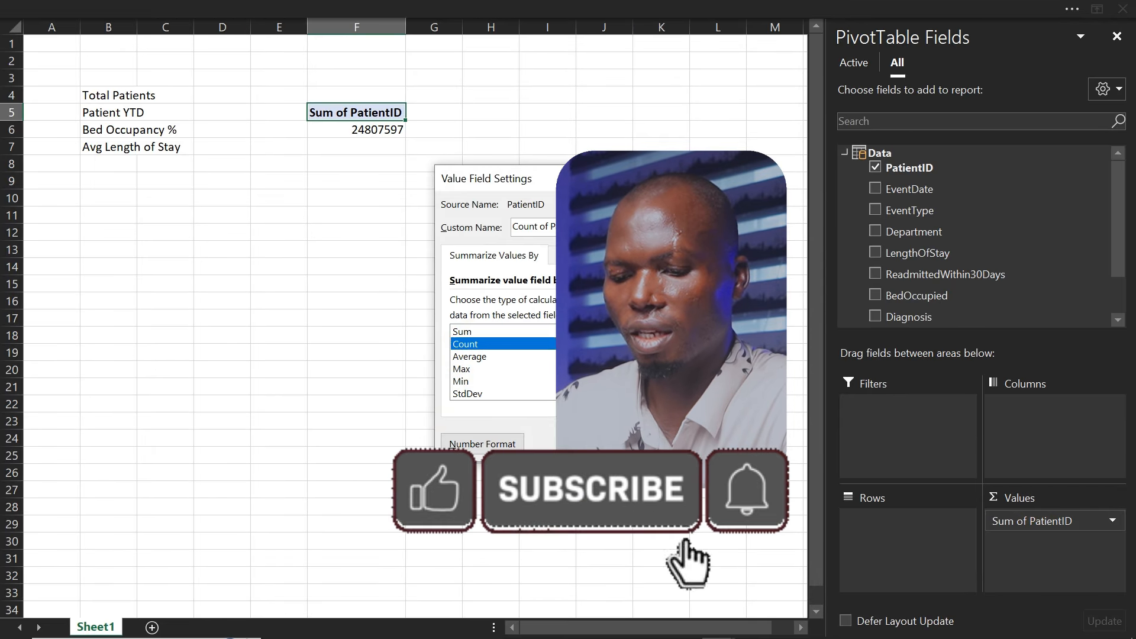
{"action": "left_click", "coordinate": [633, 443]}
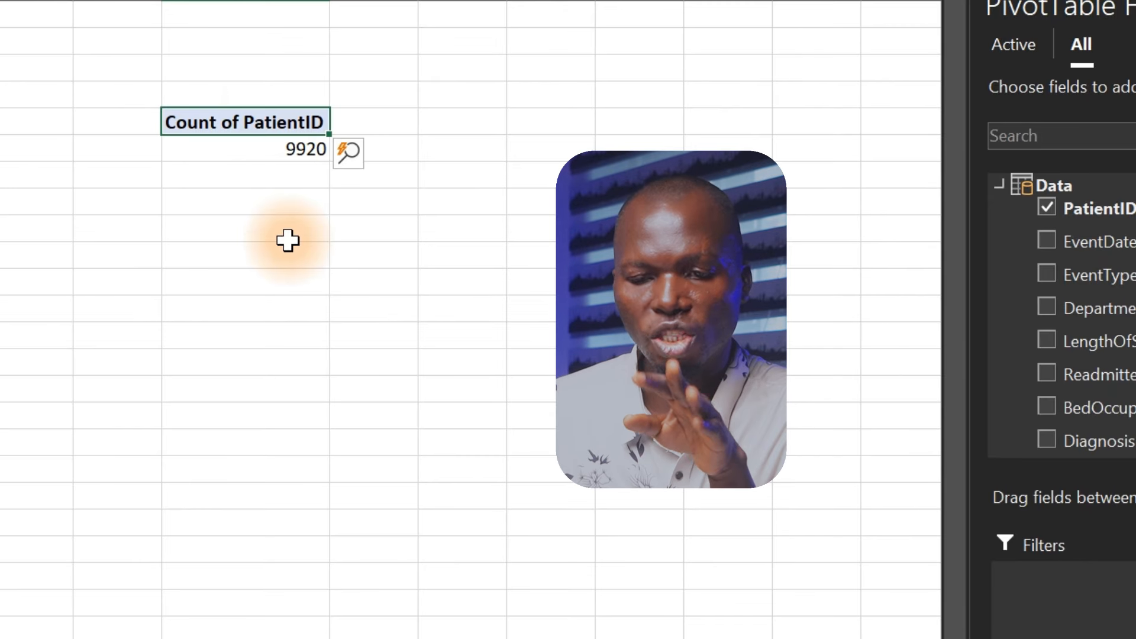
Label cell F4, directly above the PatientID count, as Implicit Measures.
{"action": "left_click", "coordinate": [253, 89]}
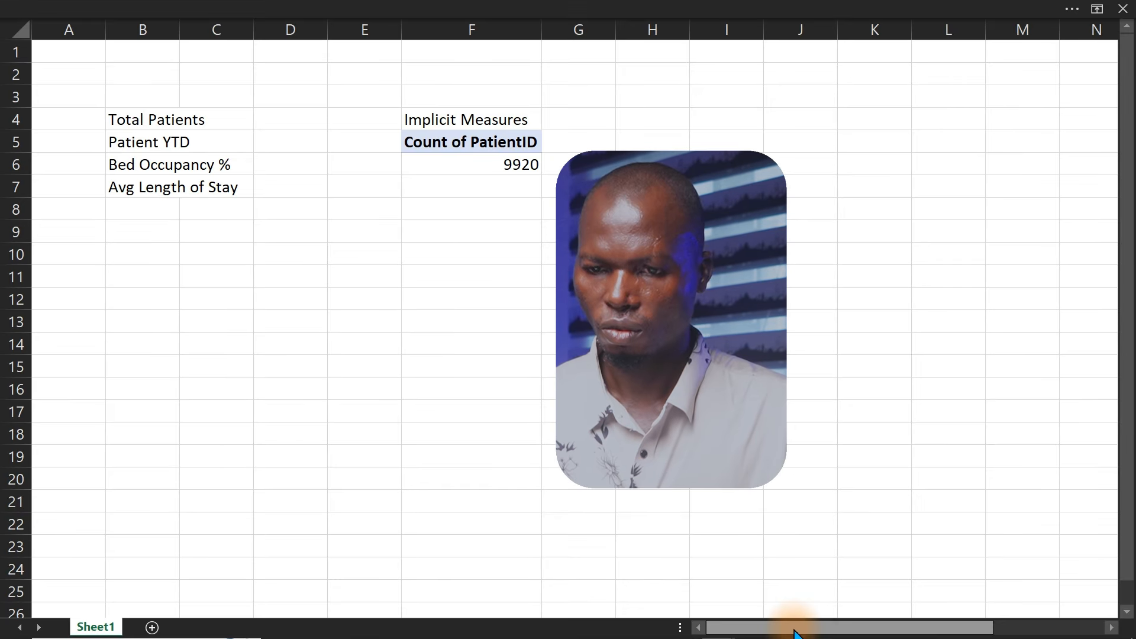
{"action": "double_click", "coordinate": [477, 144]}
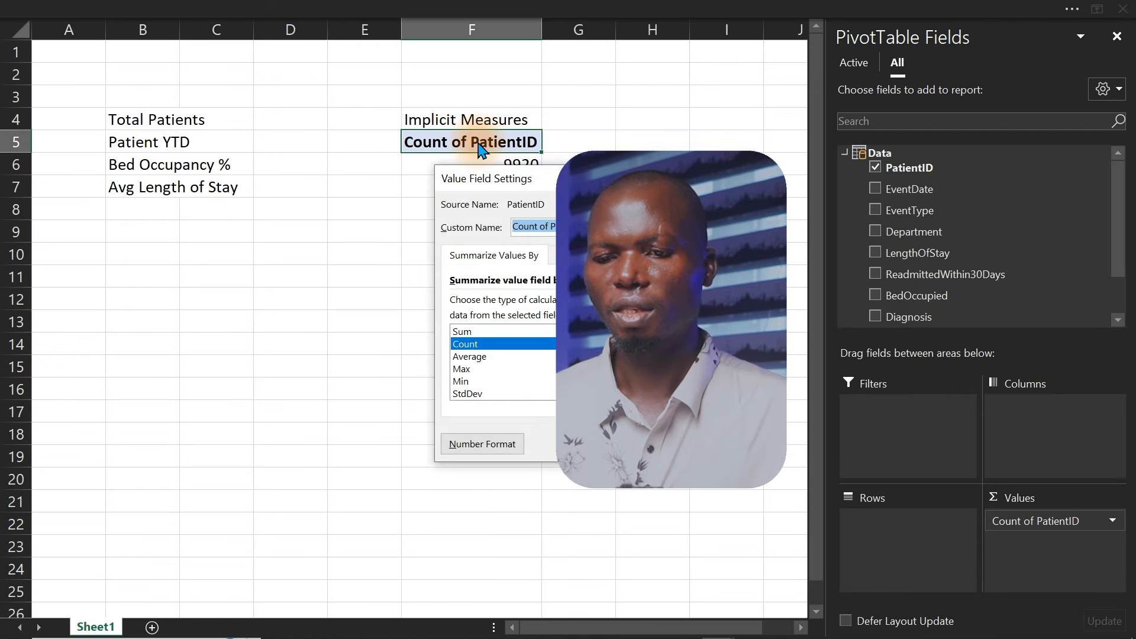
{"action": "key", "text": "Escape"}
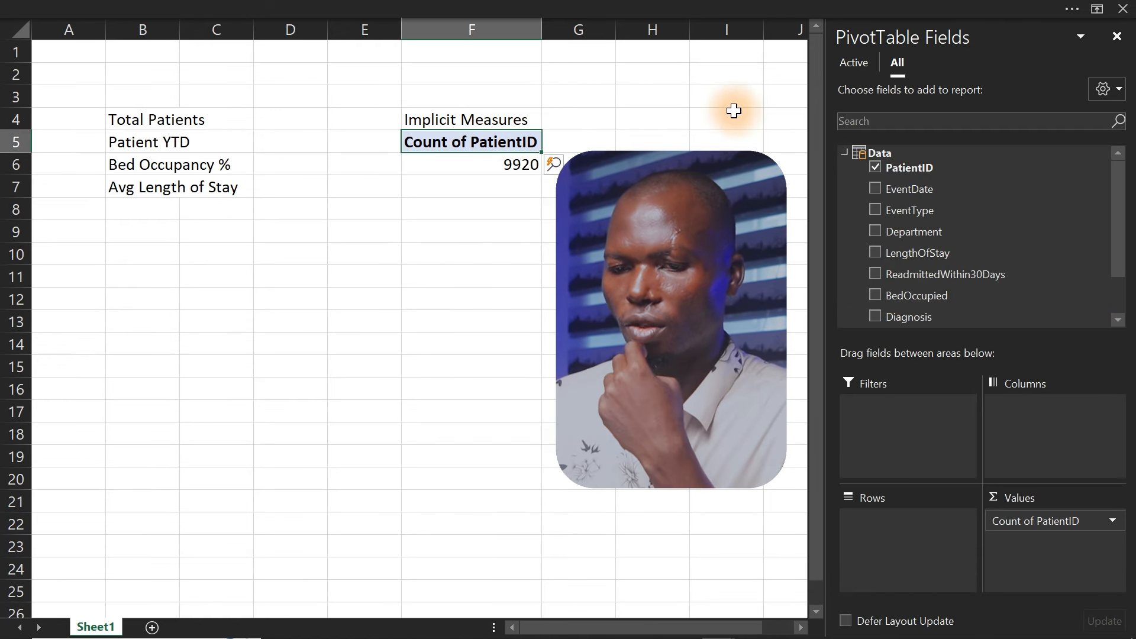
Start a new Power Pivot measure in the Data table and name it Total Patients.
{"action": "left_click", "coordinate": [590, 12]}
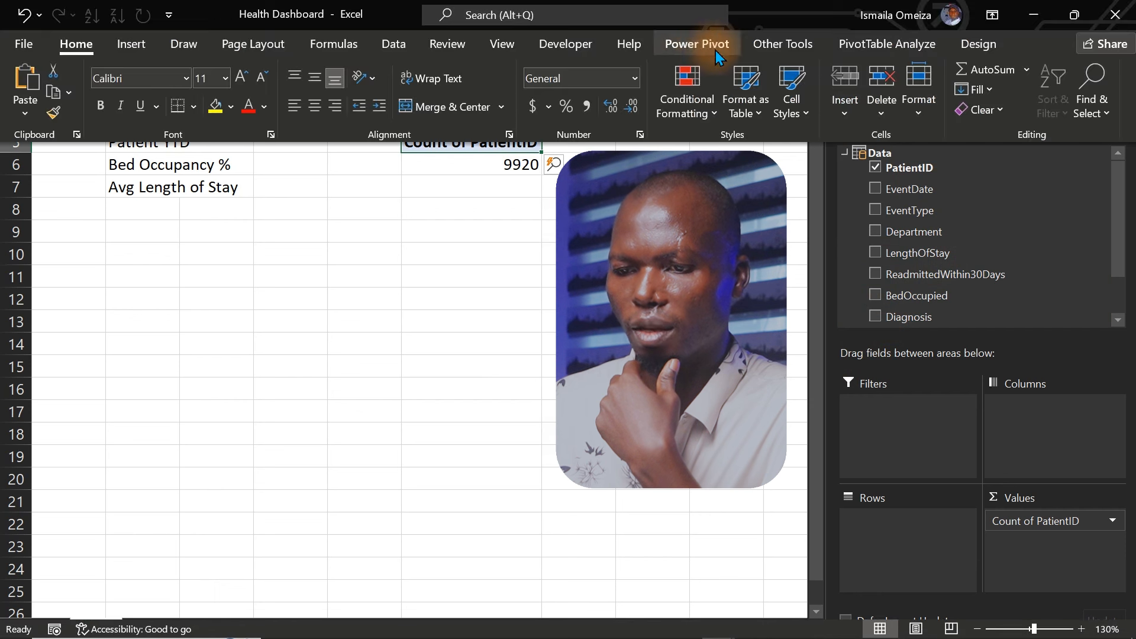
{"action": "left_click", "coordinate": [793, 41]}
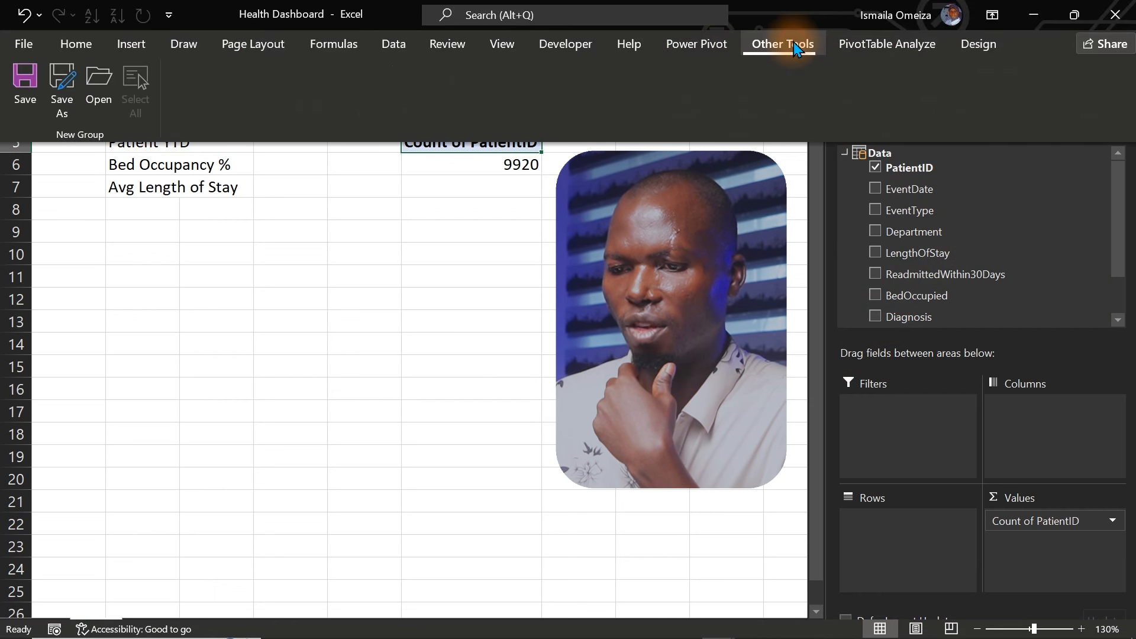
{"action": "left_click", "coordinate": [851, 45]}
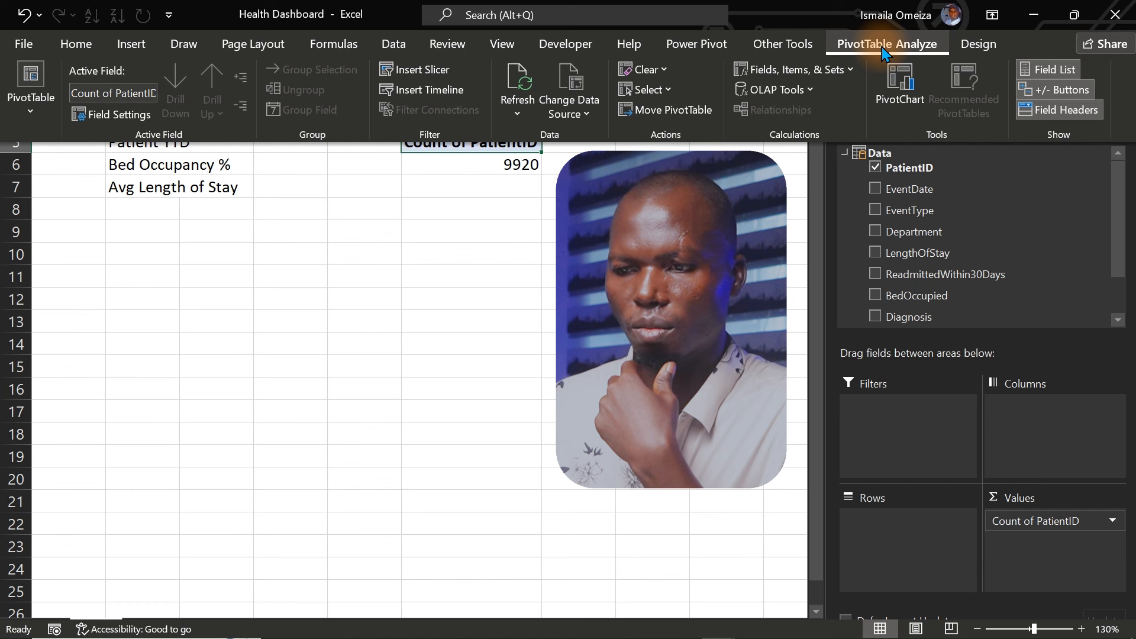
{"action": "left_click", "coordinate": [673, 40]}
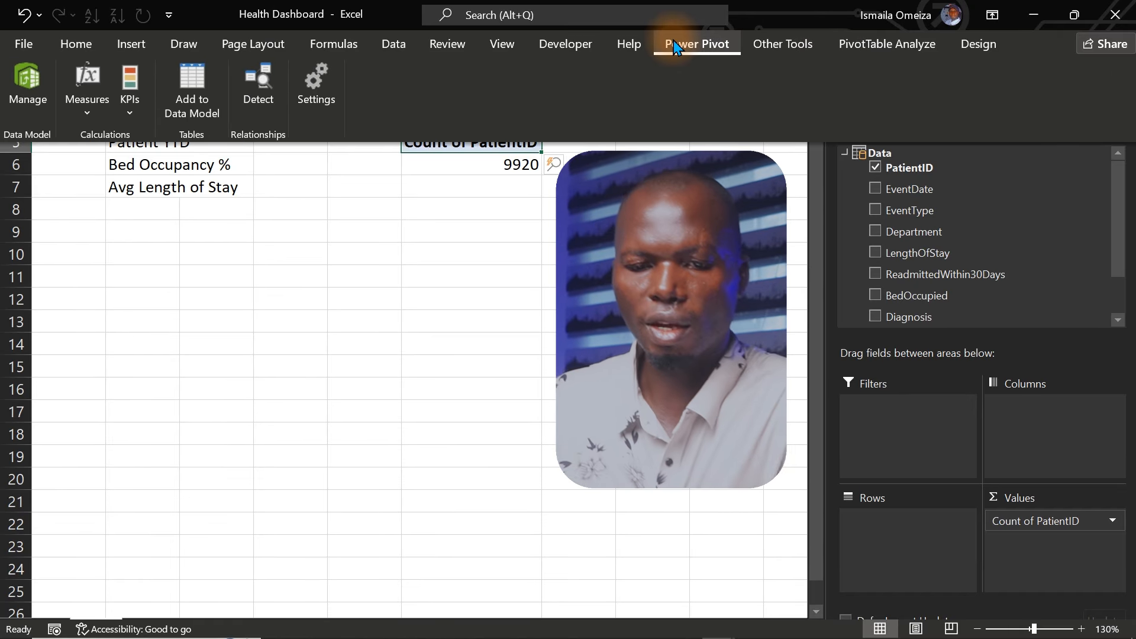
{"action": "left_click", "coordinate": [89, 114]}
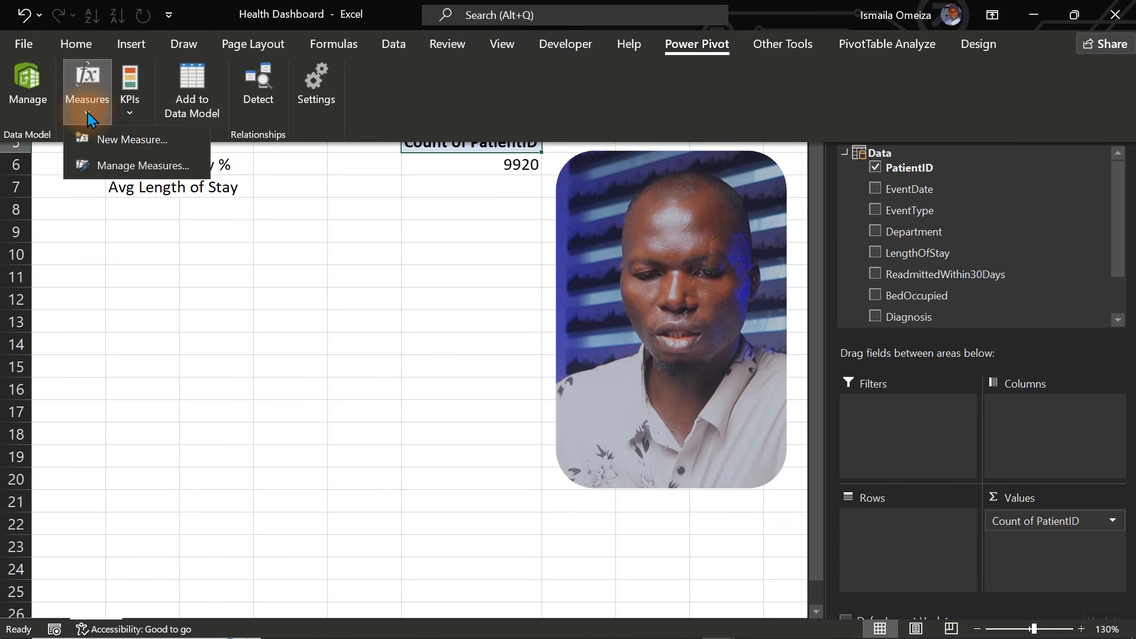
{"action": "left_click", "coordinate": [117, 142]}
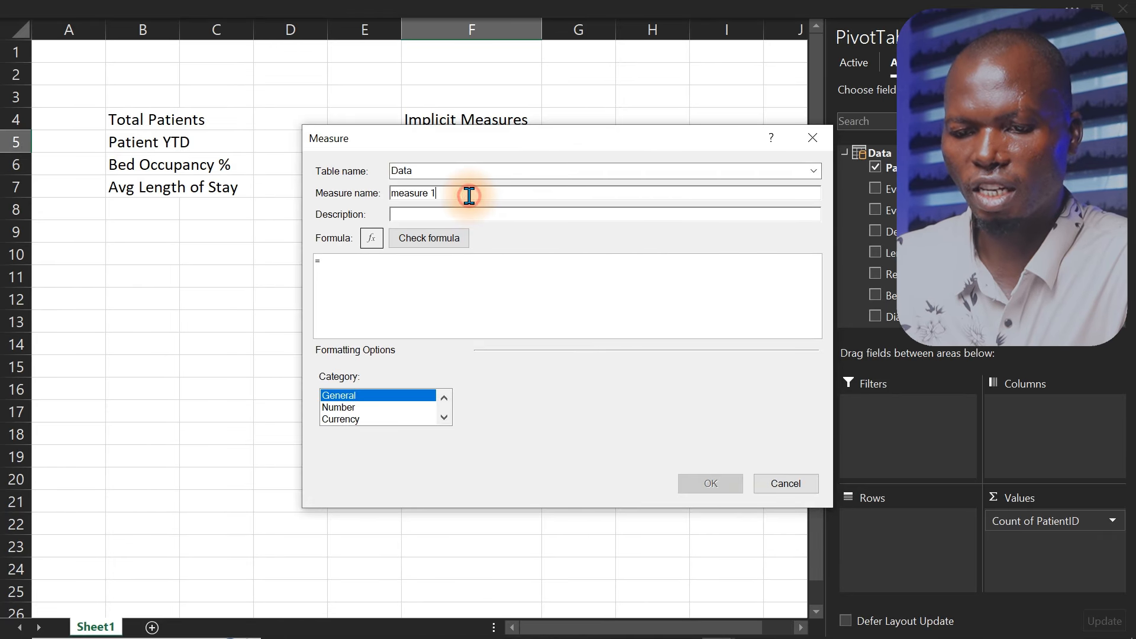
{"action": "left_click_drag", "start_coordinate": [452, 193], "coordinate": [384, 195]}
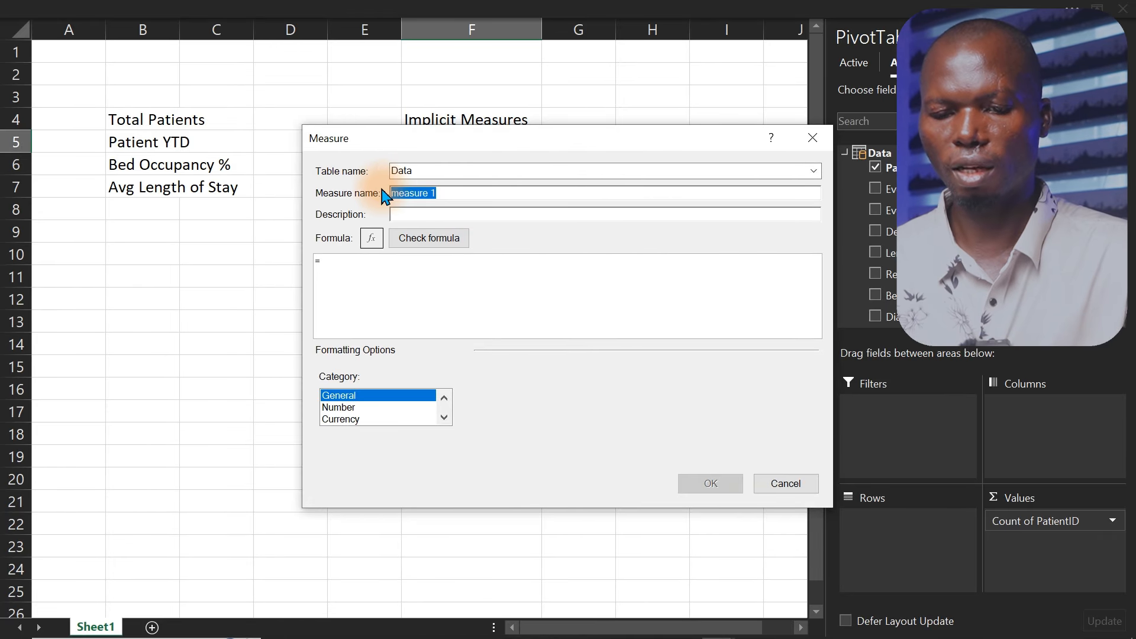
{"action": "type", "text": "Total Patients"}
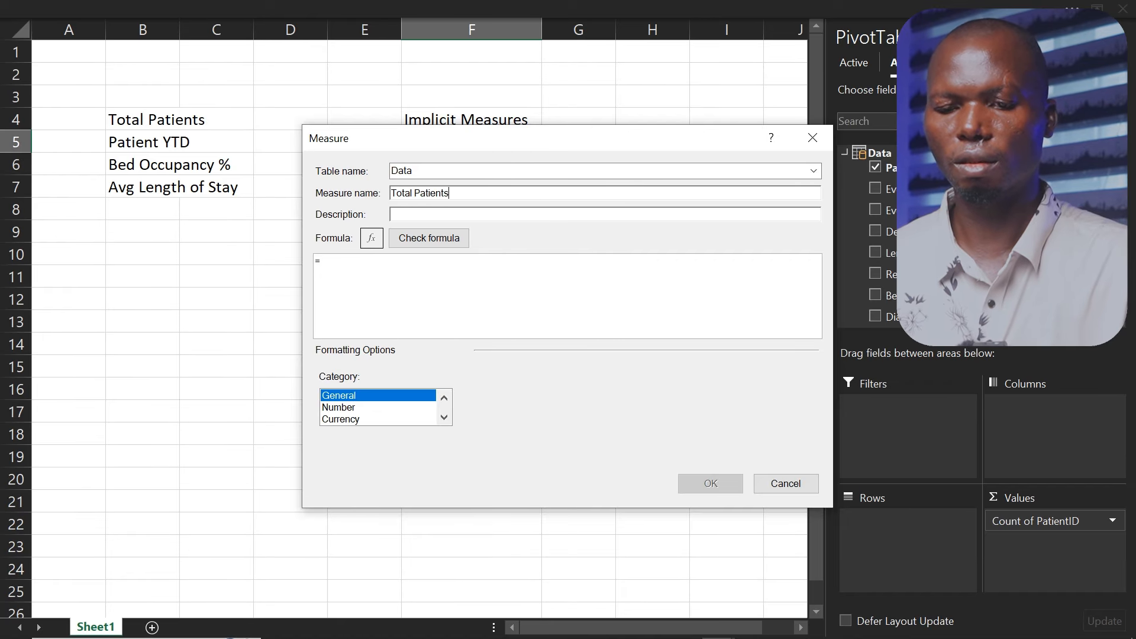
Enter =COUNTROWS(Data) as the Total Patients measure's formula and check it for errors.
{"action": "left_click", "coordinate": [402, 262]}
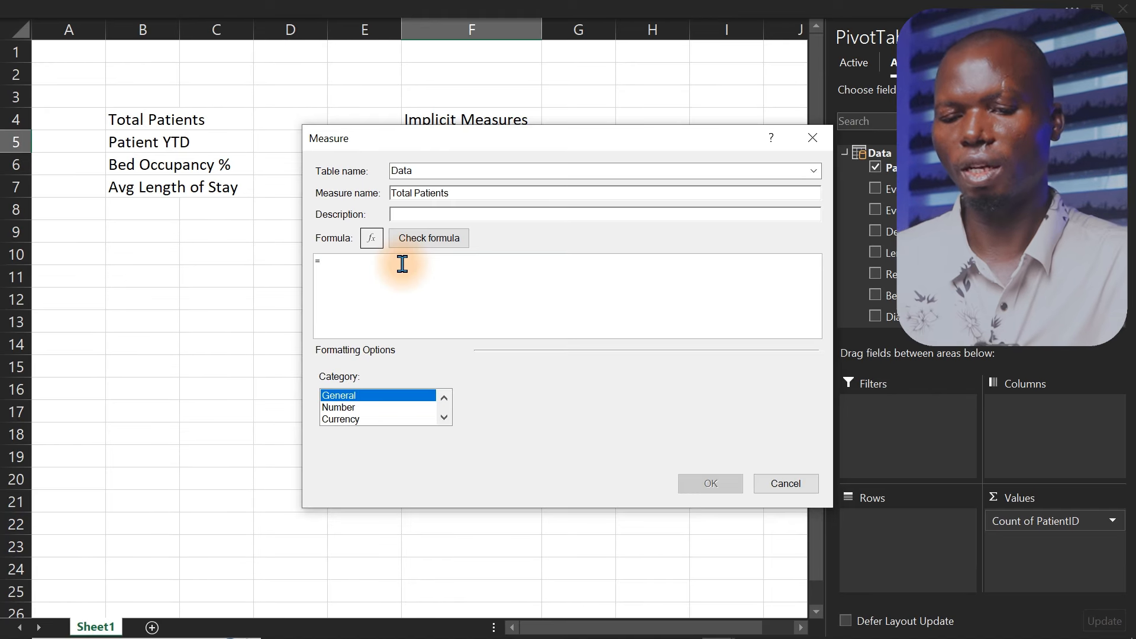
{"action": "type", "text": "countr"}
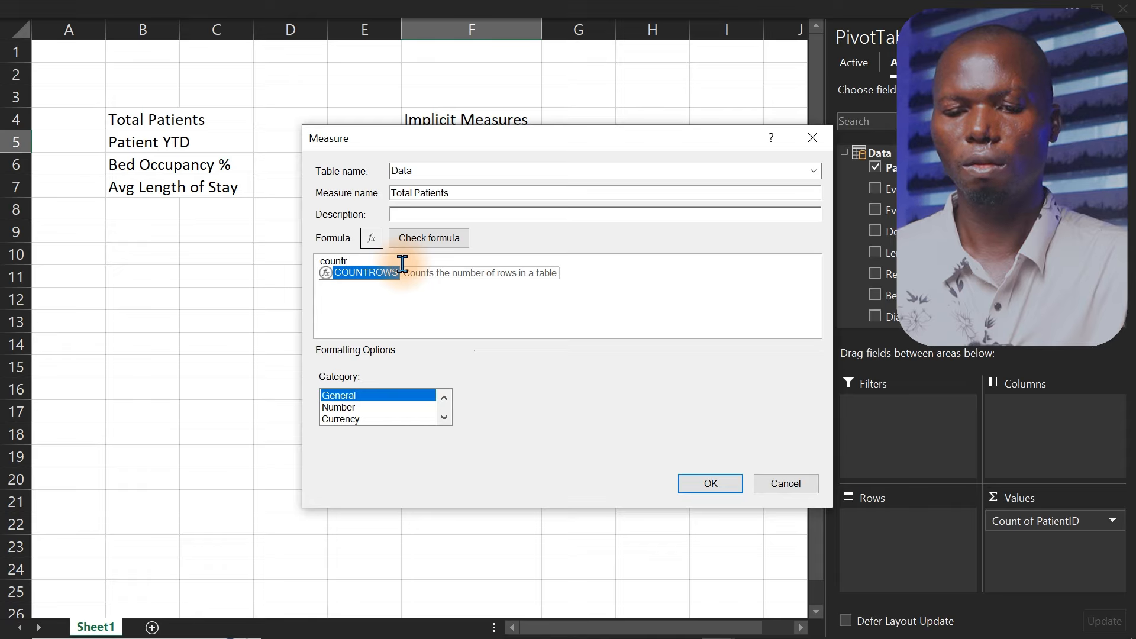
{"action": "double_click", "coordinate": [402, 265]}
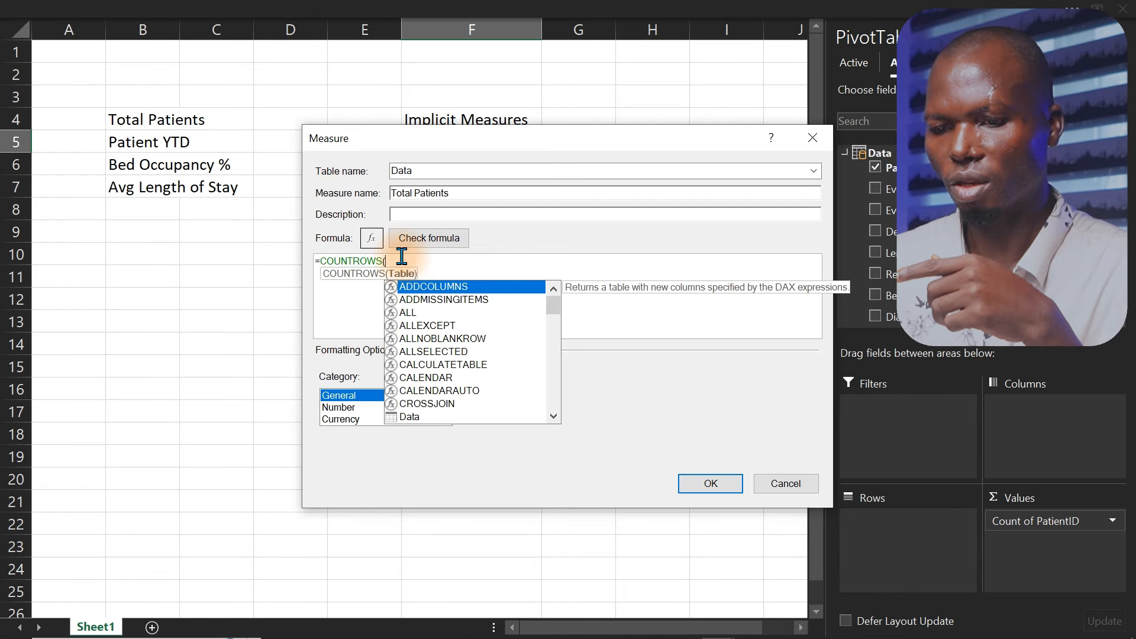
{"action": "type", "text": "data"}
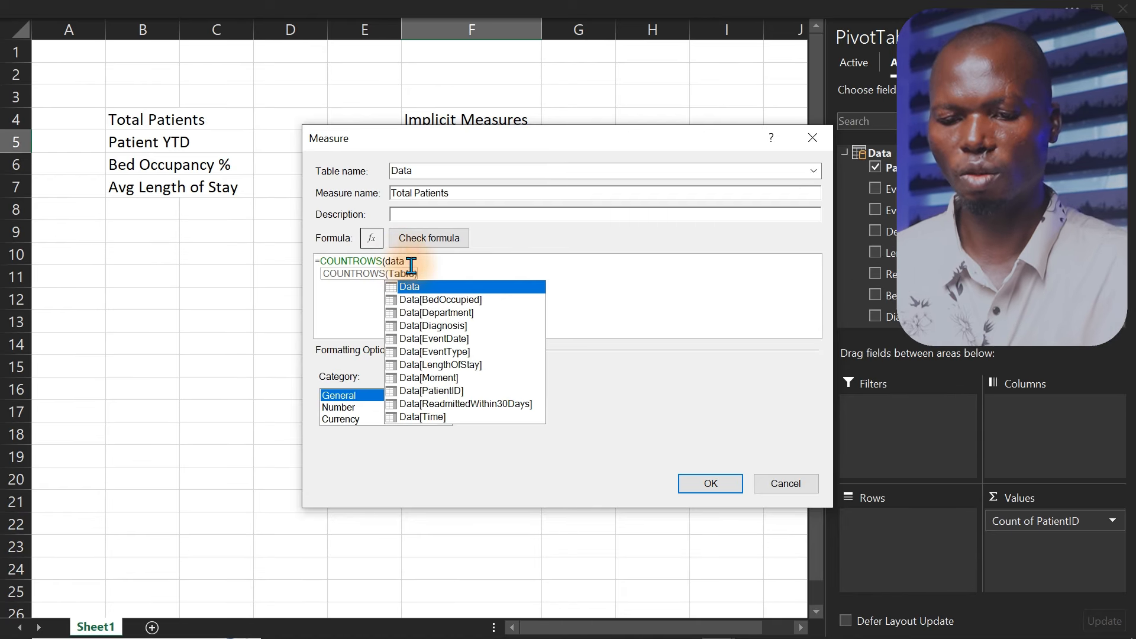
{"action": "double_click", "coordinate": [420, 287]}
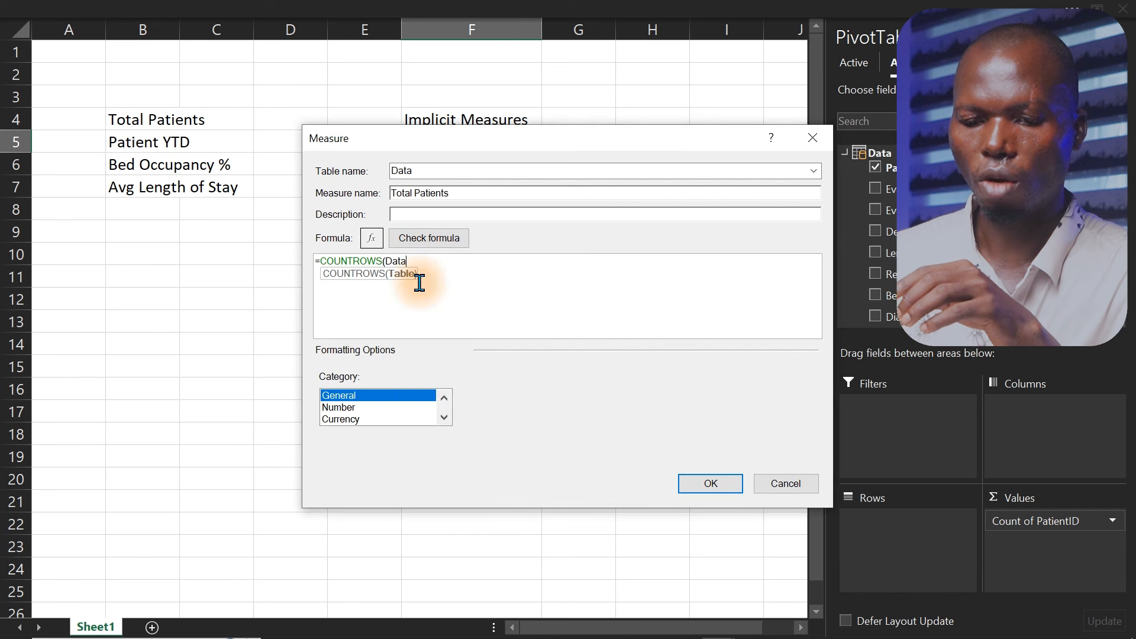
{"action": "type", "text": ")"}
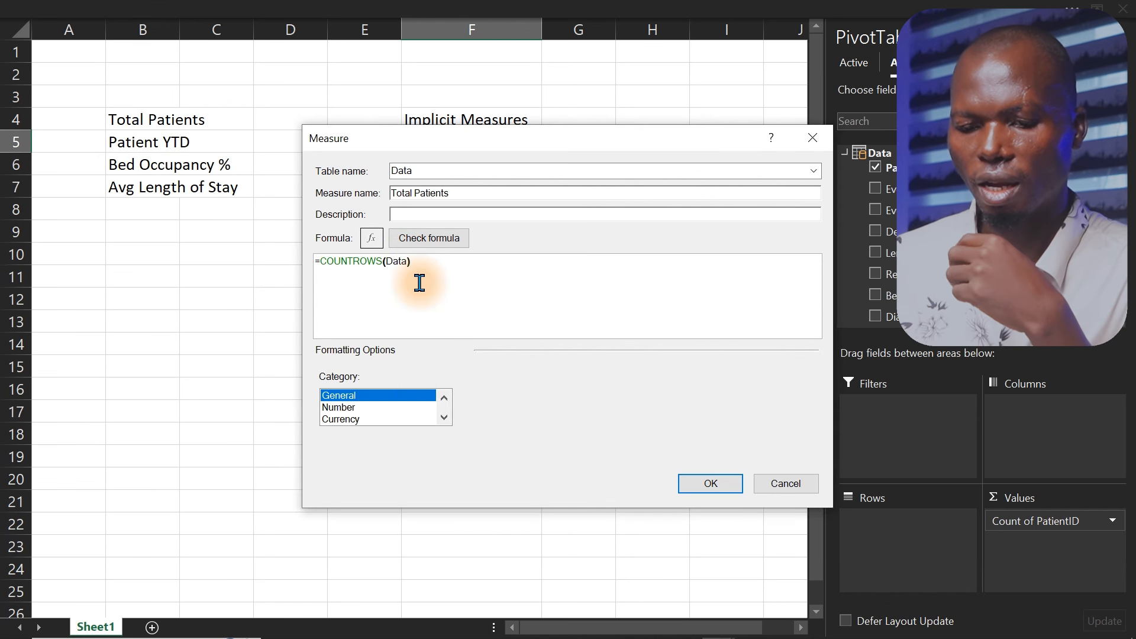
{"action": "left_click", "coordinate": [421, 242]}
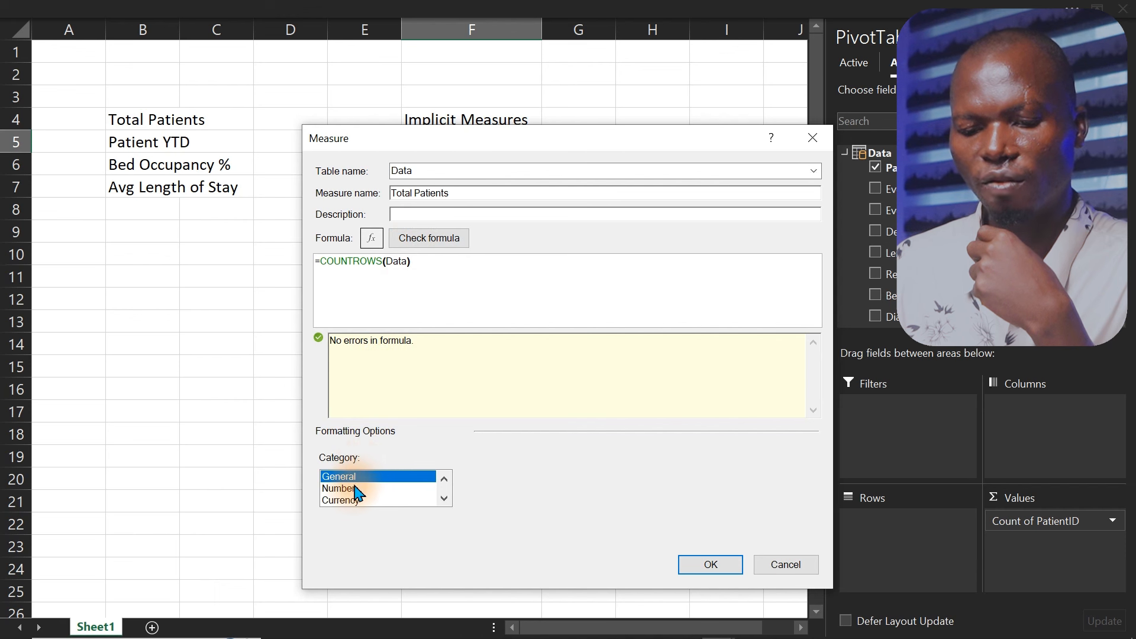
Format the Total Patients measure as a decimal number with 0 decimal places and a thousands separator, and save it.
{"action": "left_click", "coordinate": [356, 488]}
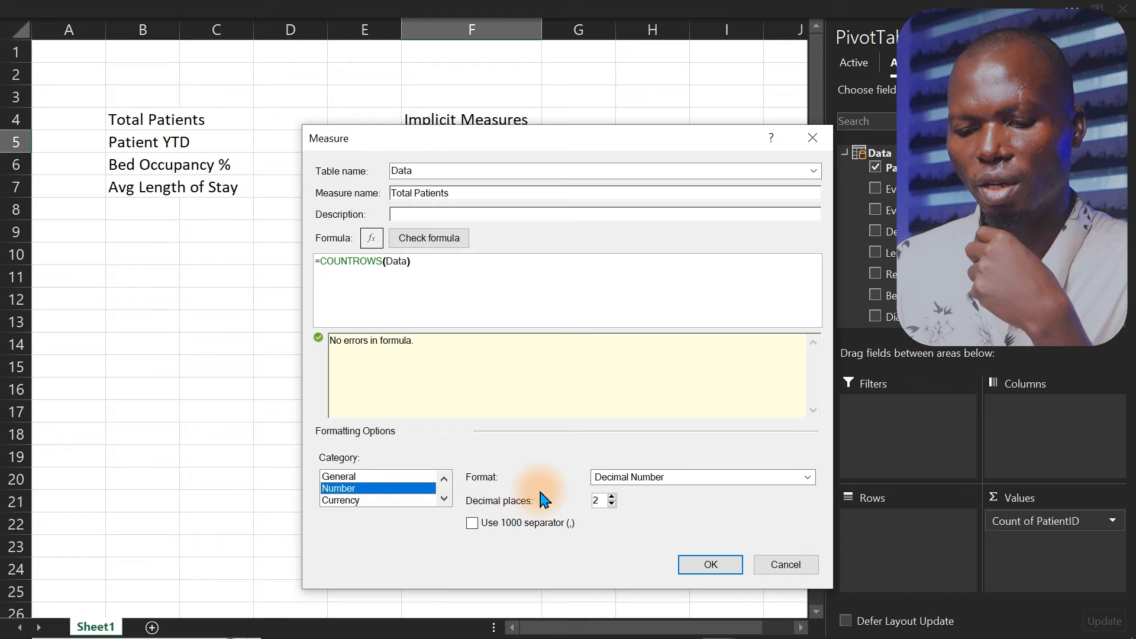
{"action": "left_click", "coordinate": [612, 503]}
{"action": "left_click", "coordinate": [472, 524]}
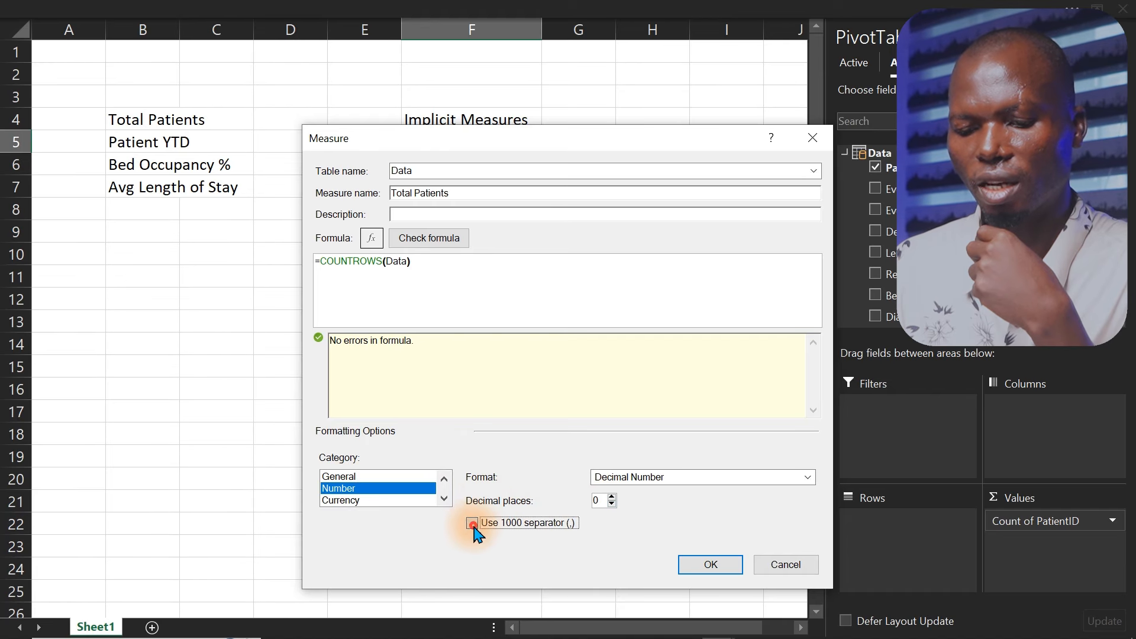
{"action": "left_click", "coordinate": [707, 563]}
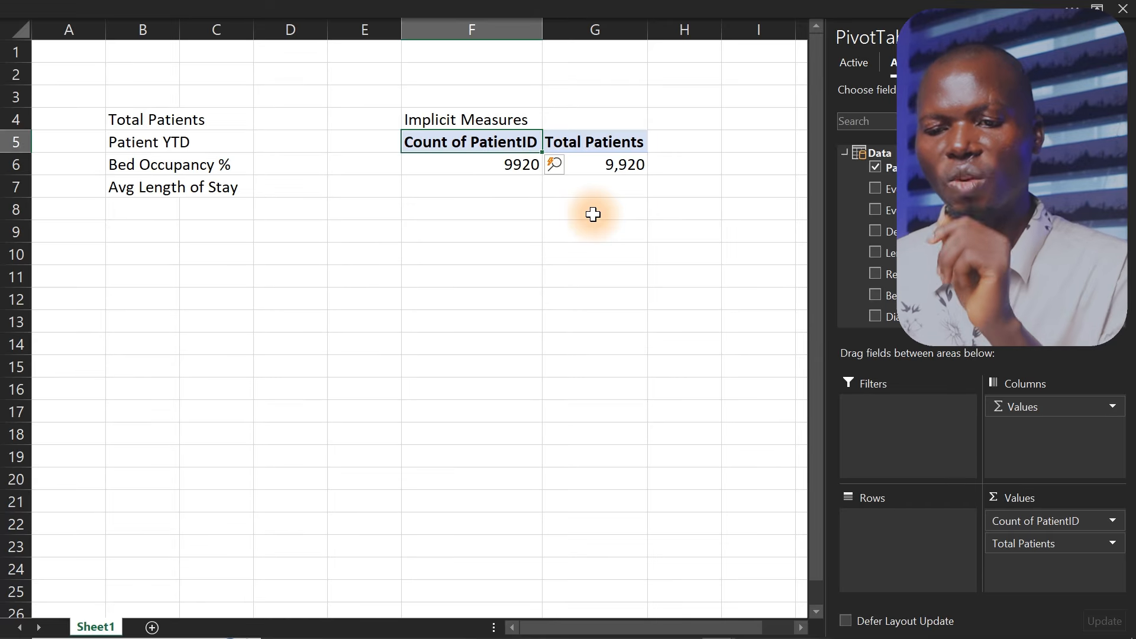
Label cell G4, directly above the Total Patients measure, as Explicite Measures.
{"action": "left_click", "coordinate": [614, 166]}
{"action": "left_click", "coordinate": [607, 119]}
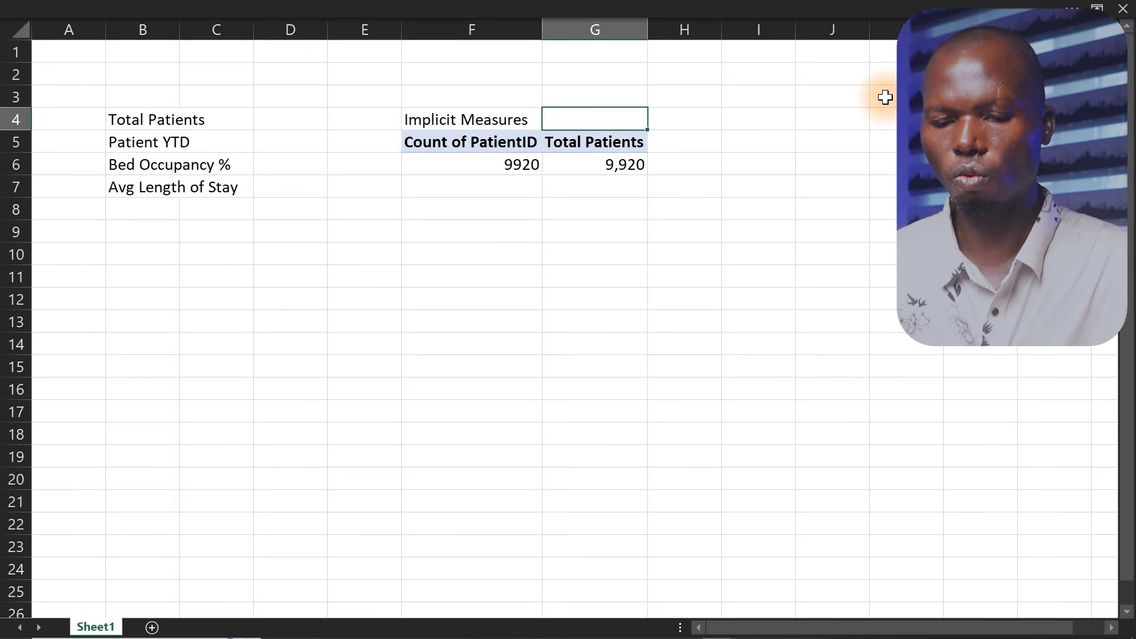
{"action": "type", "text": "Explicity M"}
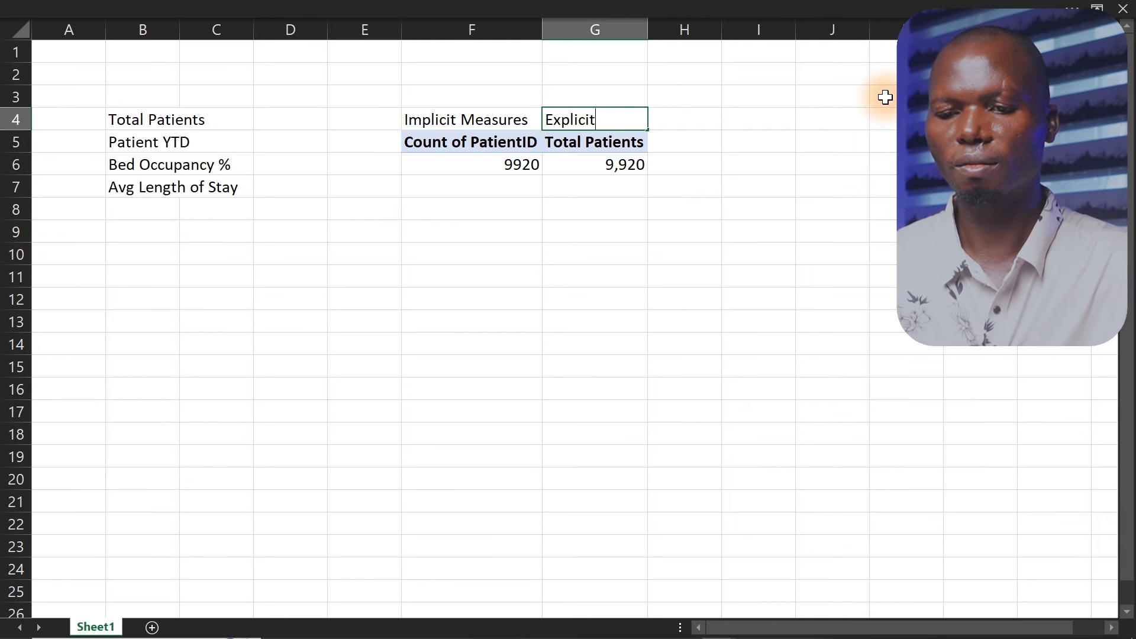
{"action": "key", "text": "BackSpace"}
{"action": "key", "text": "BackSpace"}
{"action": "key", "text": "BackSpace"}
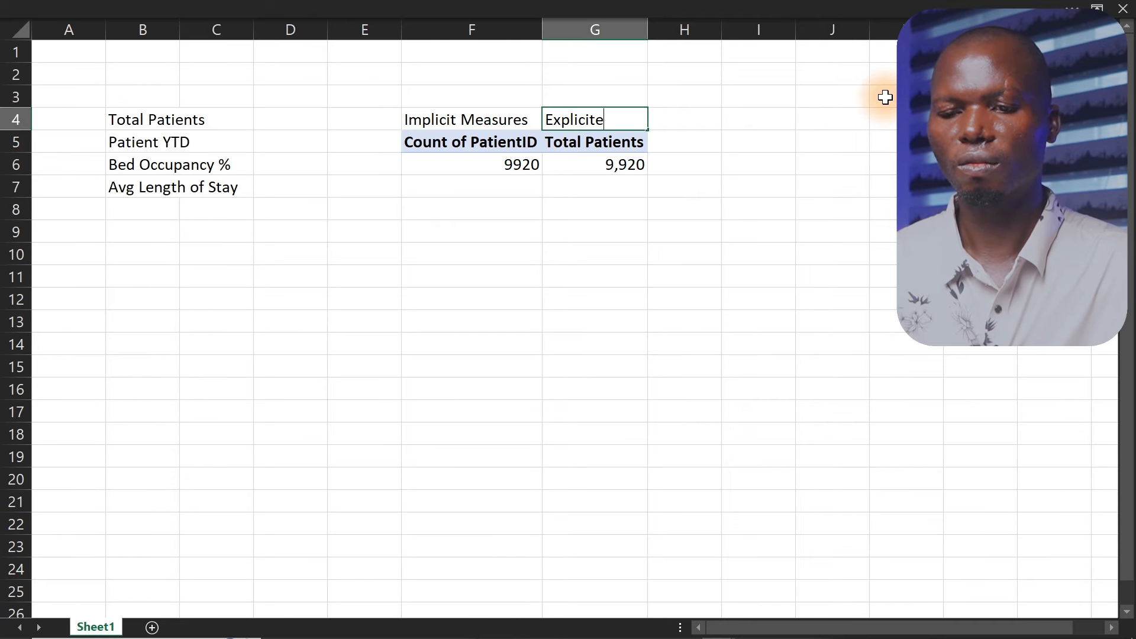
{"action": "type", "text": "e Measures"}
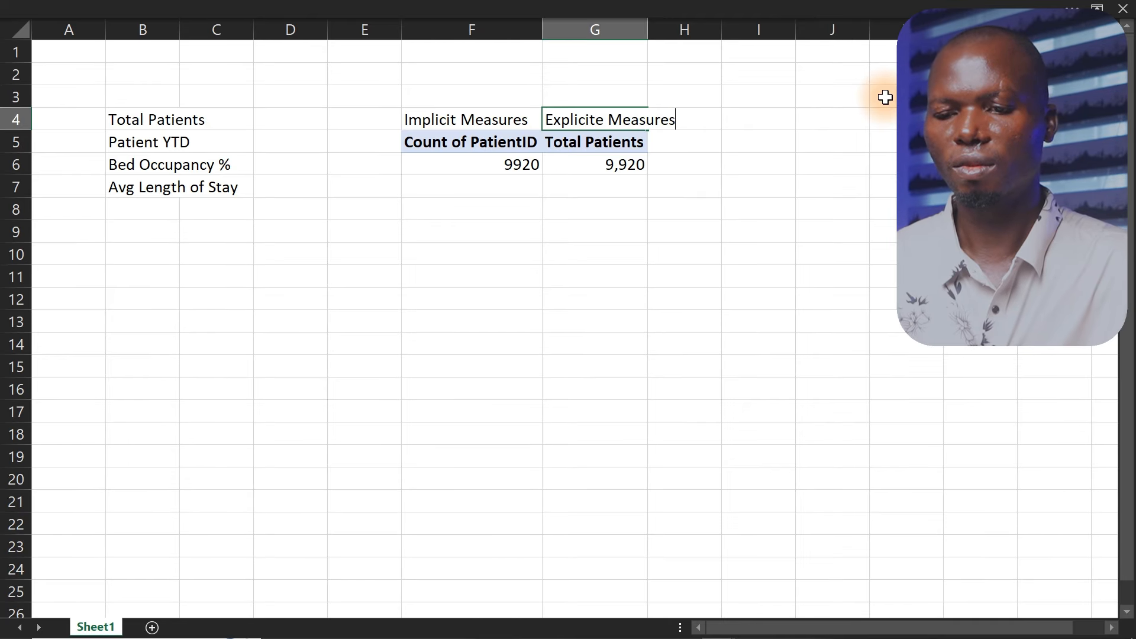
{"action": "key", "text": "Return"}
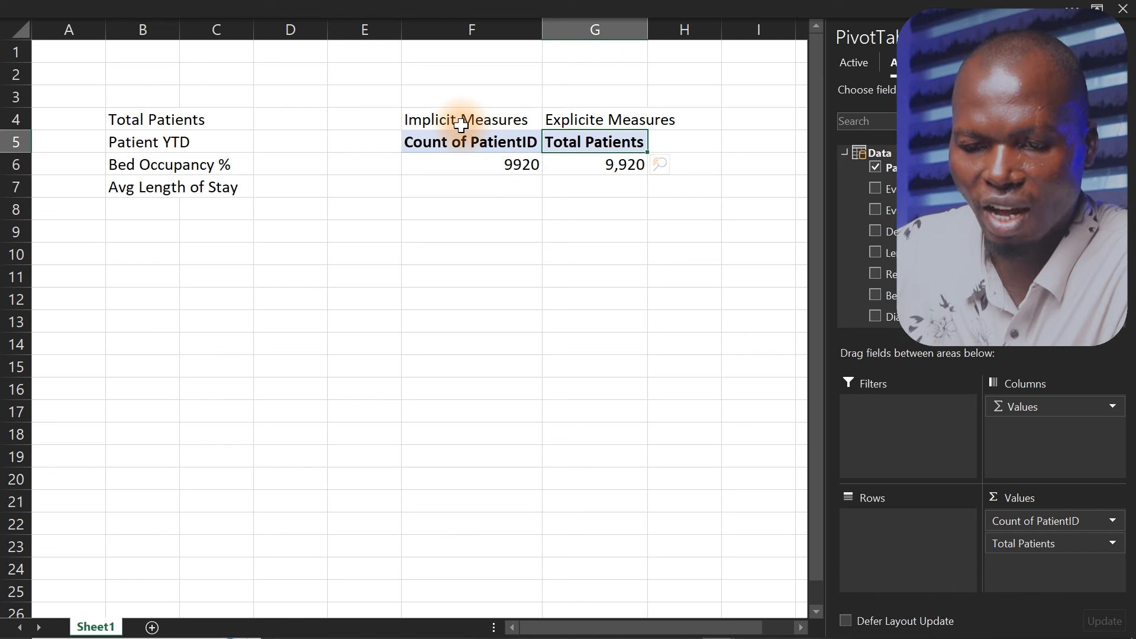
Make the Total Patients entry in cell B4 of the metrics list bold.
{"action": "mouse_move", "coordinate": [570, 167]}
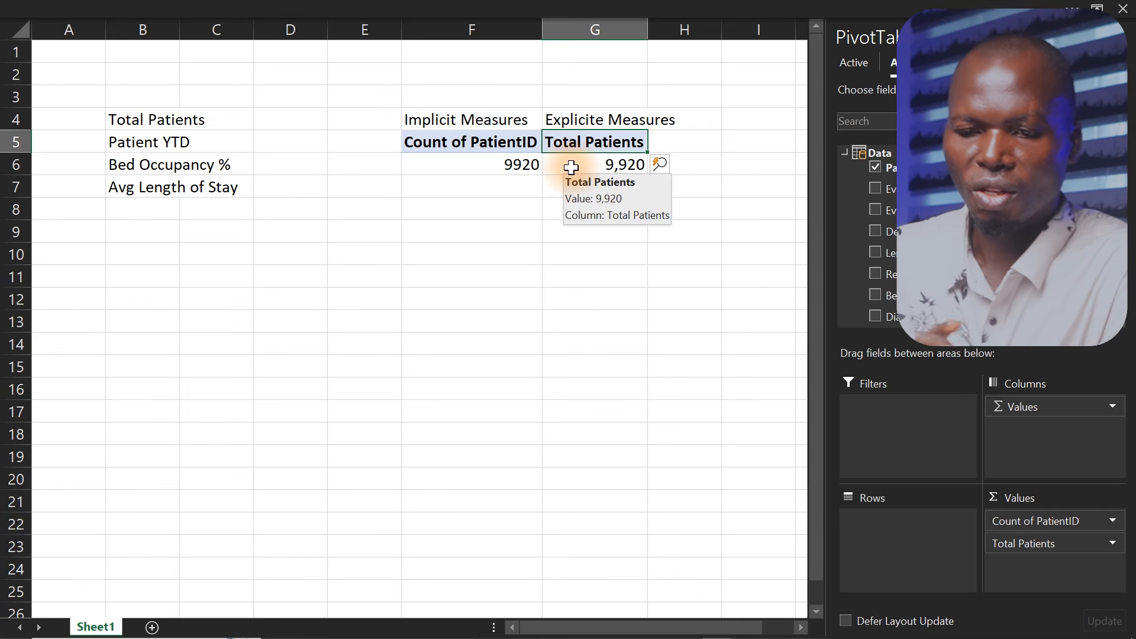
{"action": "left_click", "coordinate": [142, 118]}
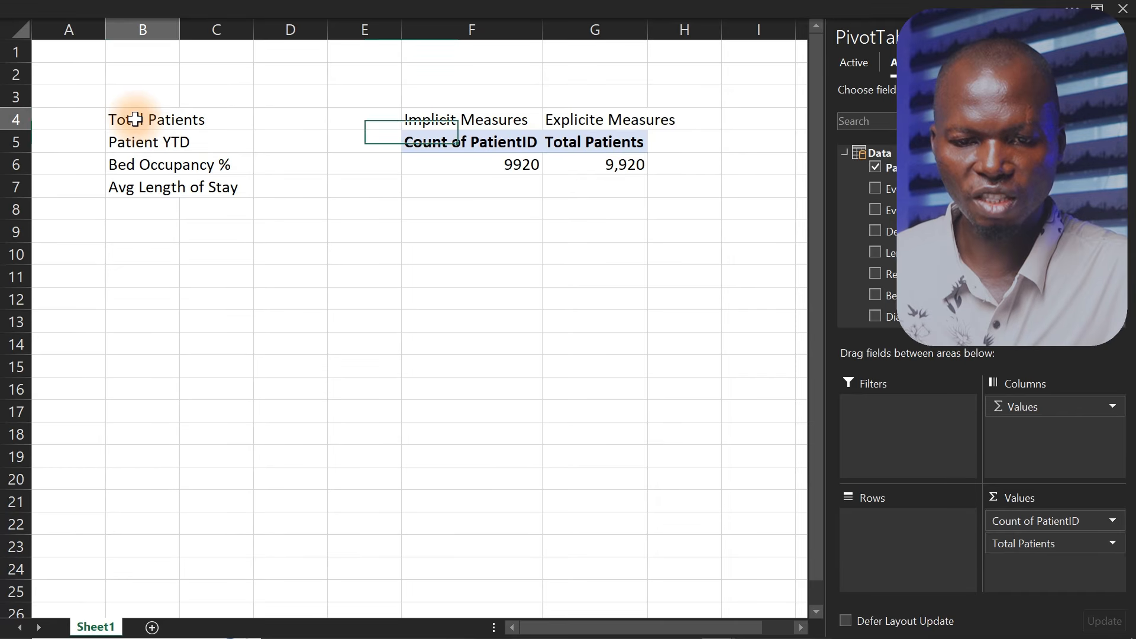
{"action": "key", "text": "ctrl+b"}
{"action": "left_click", "coordinate": [128, 142]}
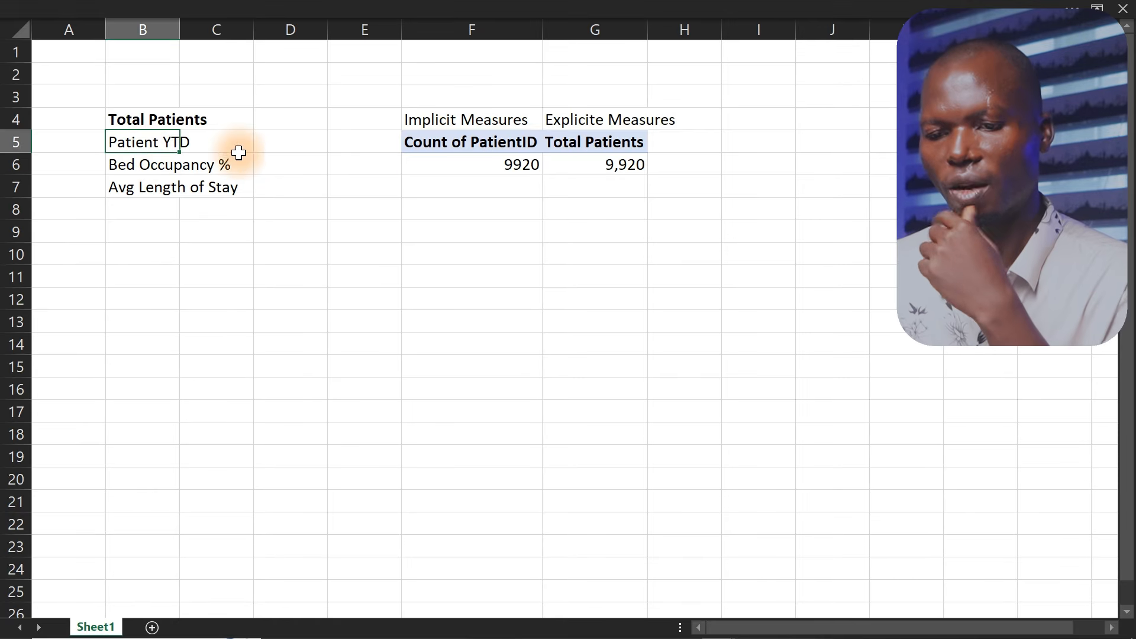
{"action": "left_click", "coordinate": [622, 161]}
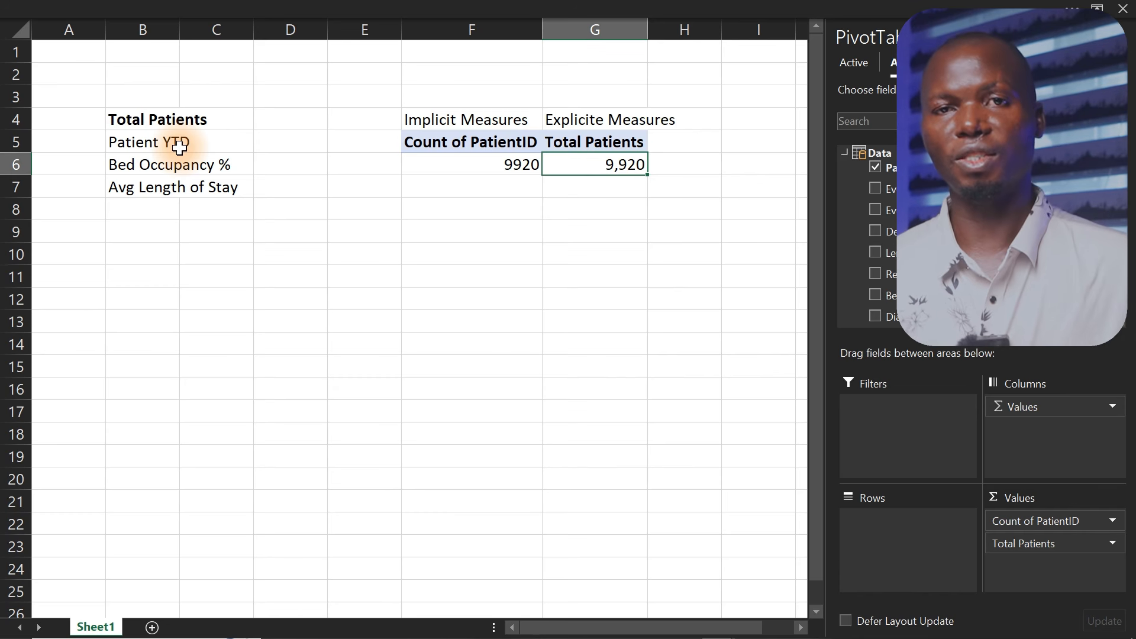
Show the workbook's queries and open the Data query in the Power Query Editor.
{"action": "left_click", "coordinate": [302, 7]}
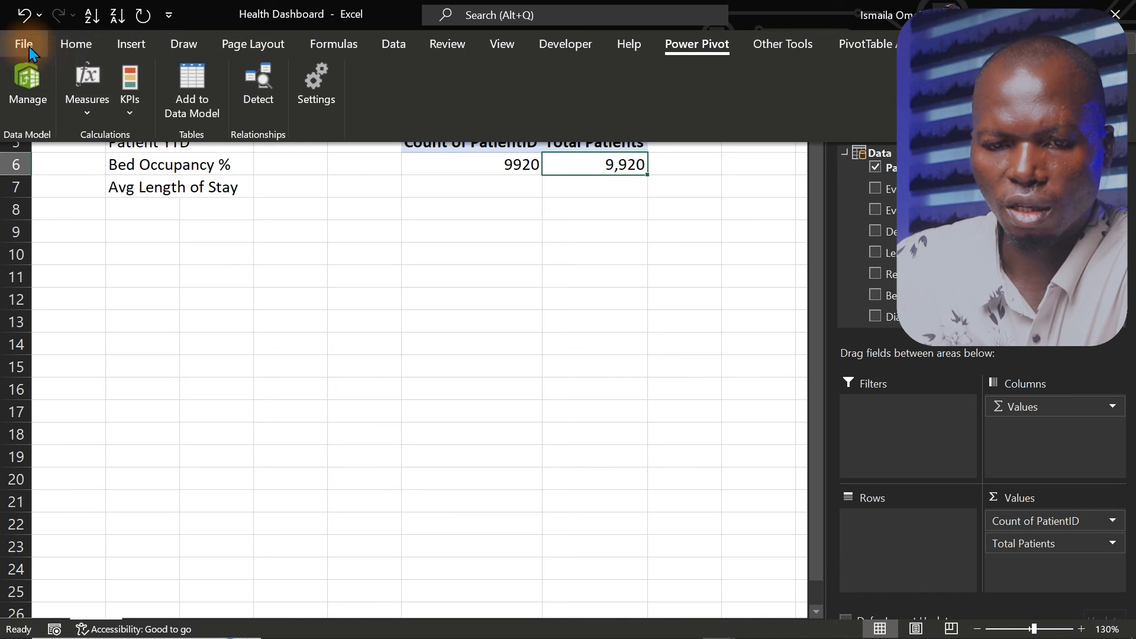
{"action": "left_click", "coordinate": [395, 43]}
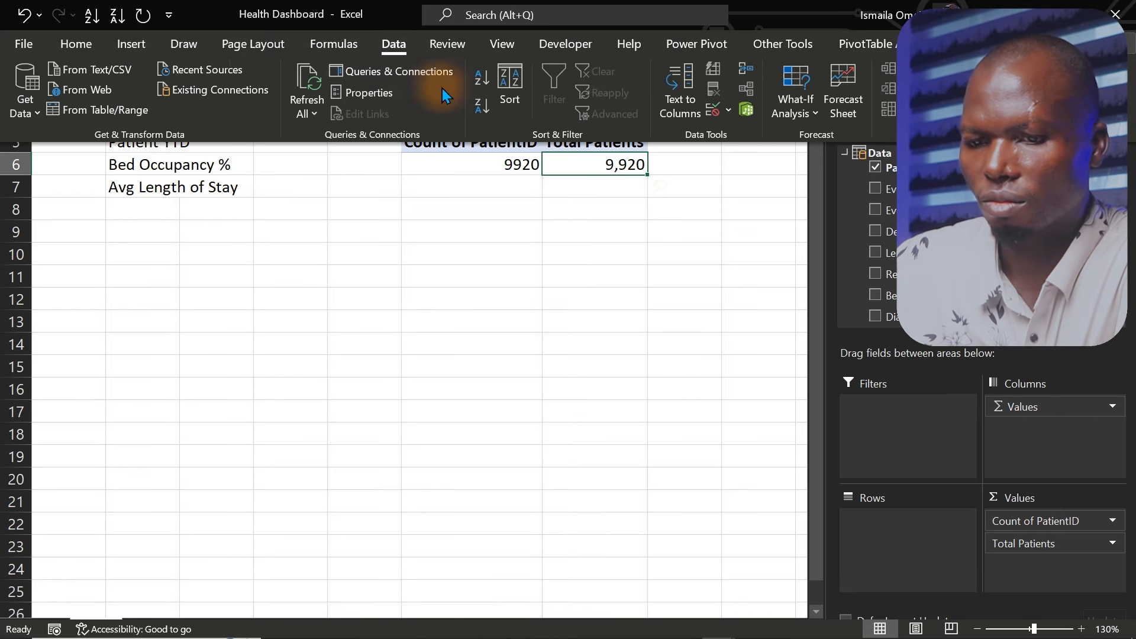
{"action": "left_click", "coordinate": [397, 74]}
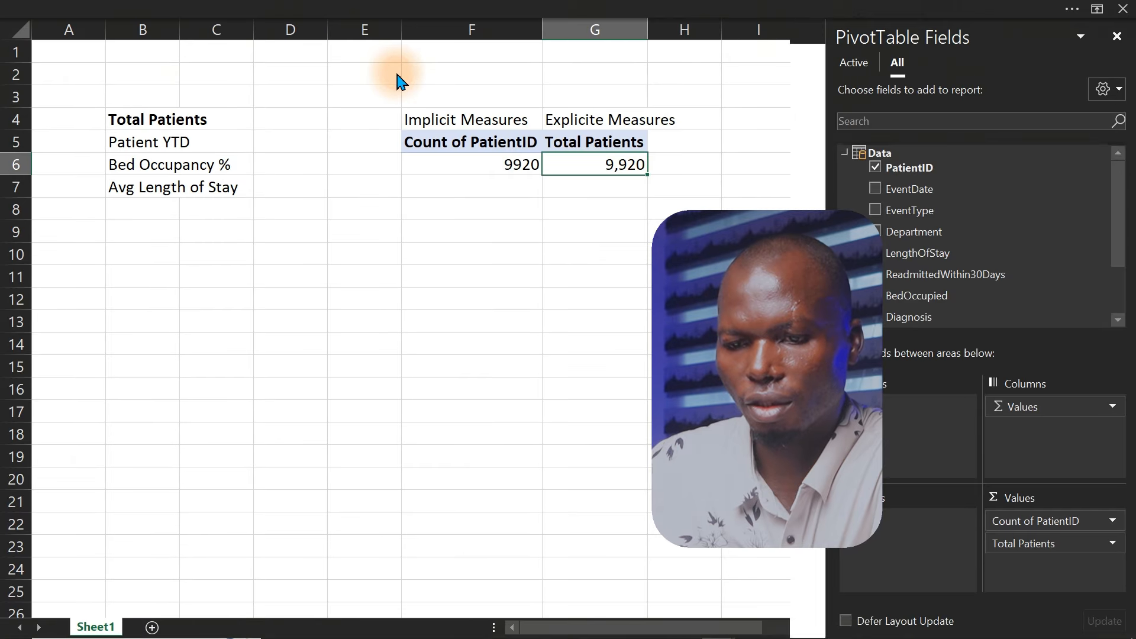
{"action": "mouse_move", "coordinate": [889, 146]}
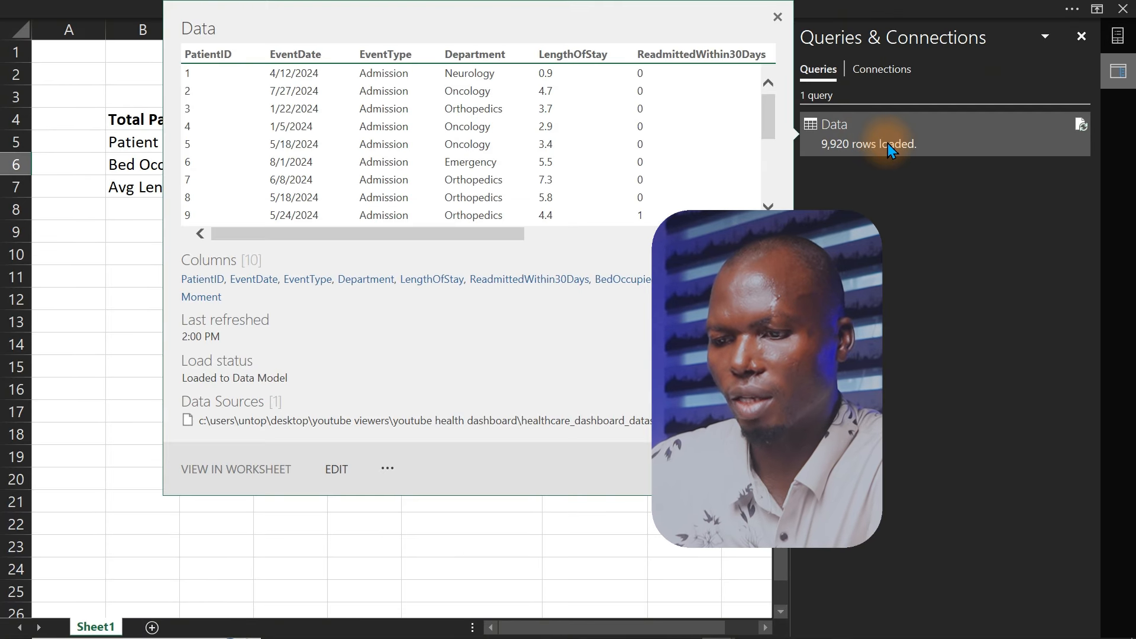
{"action": "left_click", "coordinate": [887, 143]}
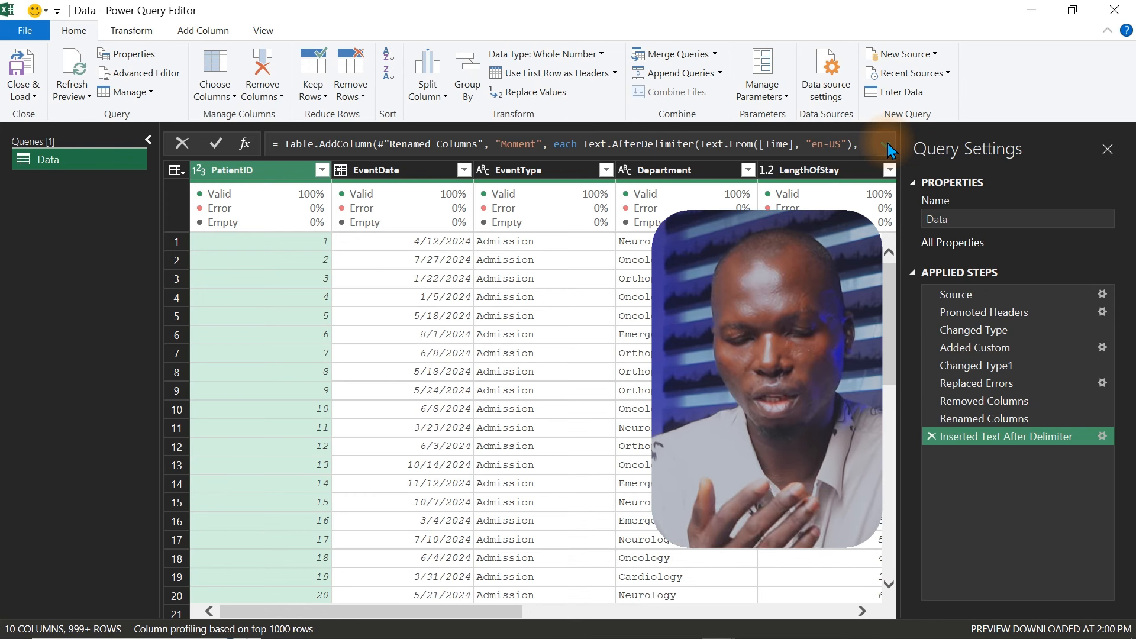
Duplicate the Data query and rename the copy Calendar.
{"action": "right_click", "coordinate": [75, 162]}
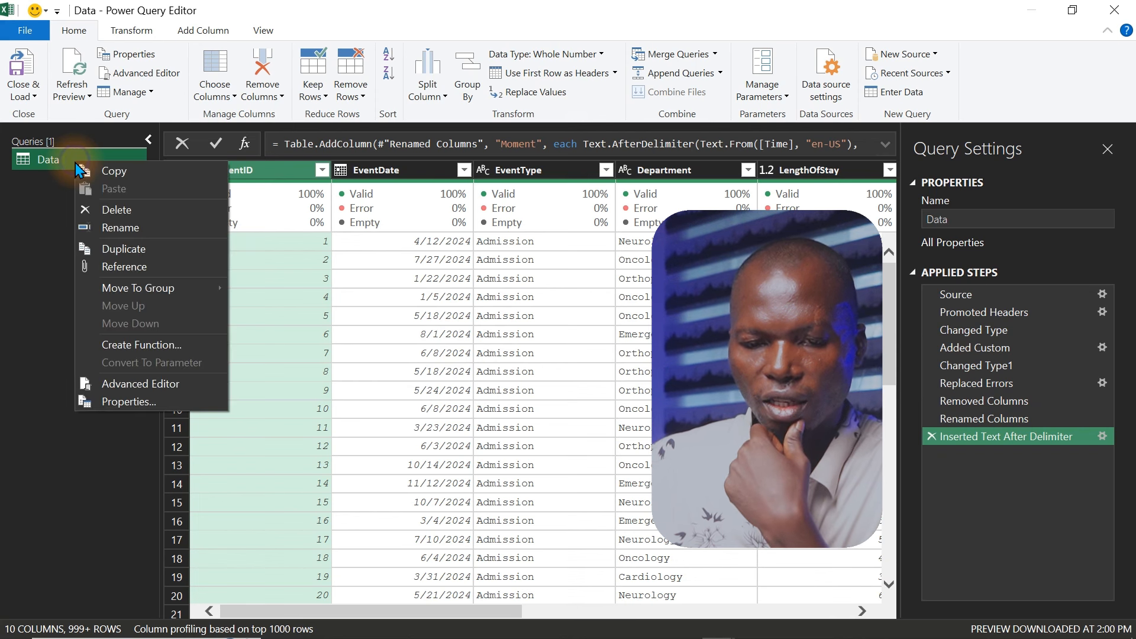
{"action": "left_click", "coordinate": [138, 248]}
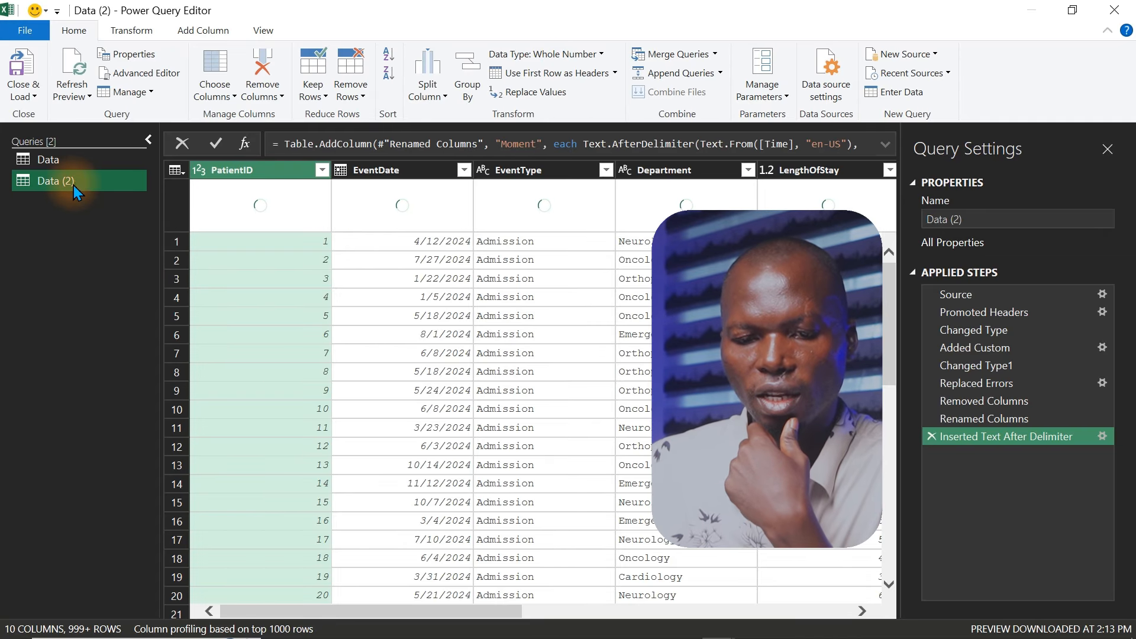
{"action": "double_click", "coordinate": [72, 182]}
{"action": "type", "text": "Calendar"}
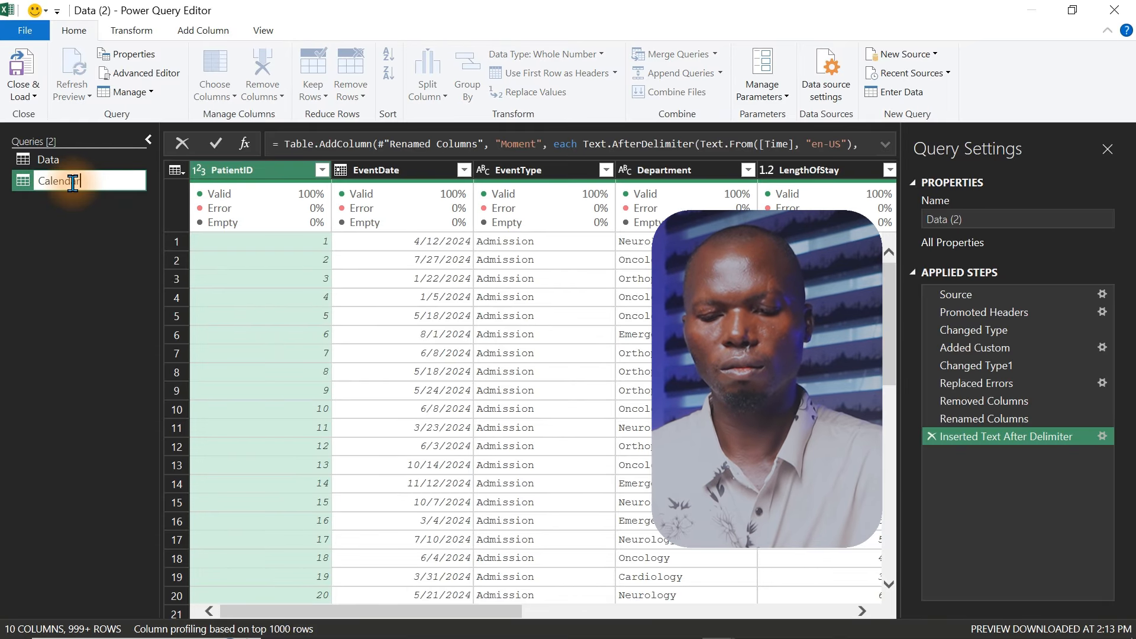
{"action": "key", "text": "Return"}
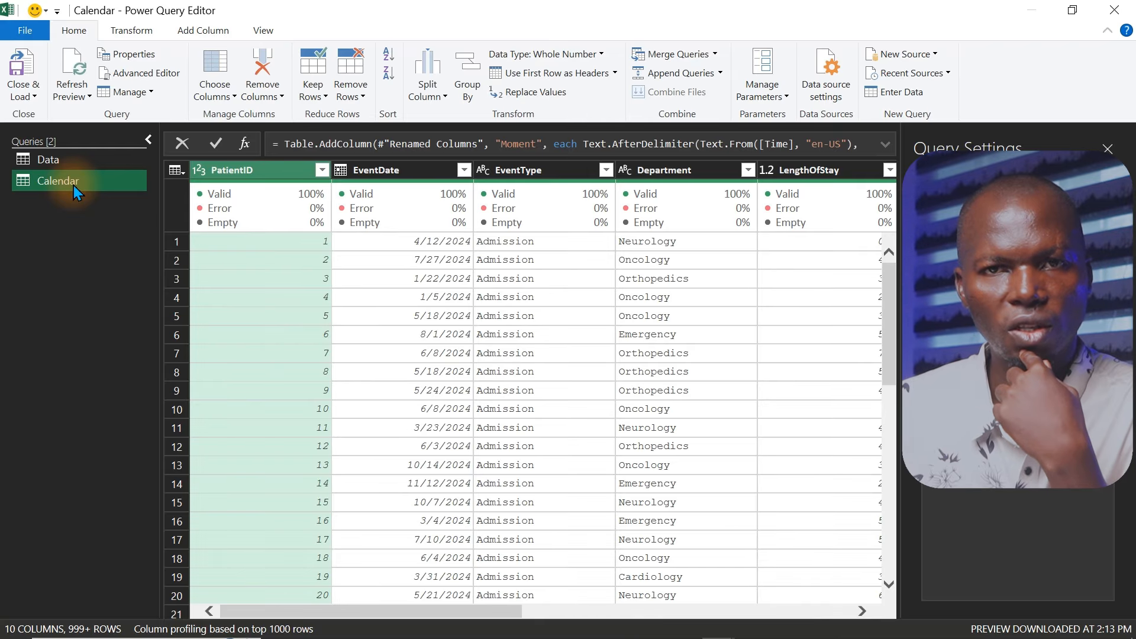
Remove every column except EventDate from the Calendar query.
{"action": "left_click", "coordinate": [416, 171]}
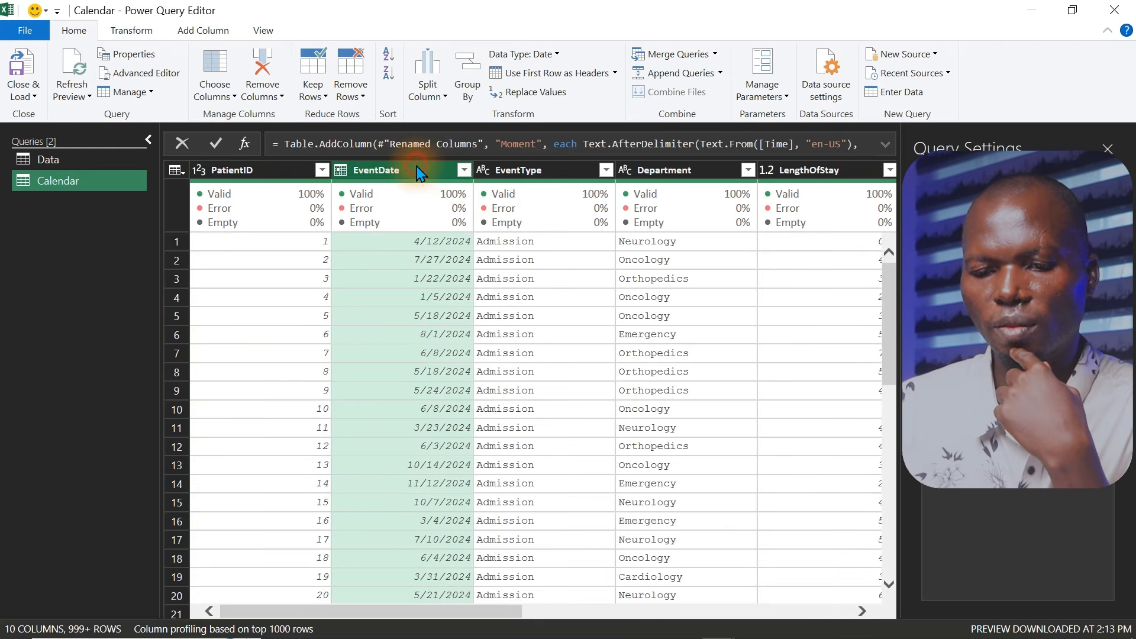
{"action": "right_click", "coordinate": [417, 171]}
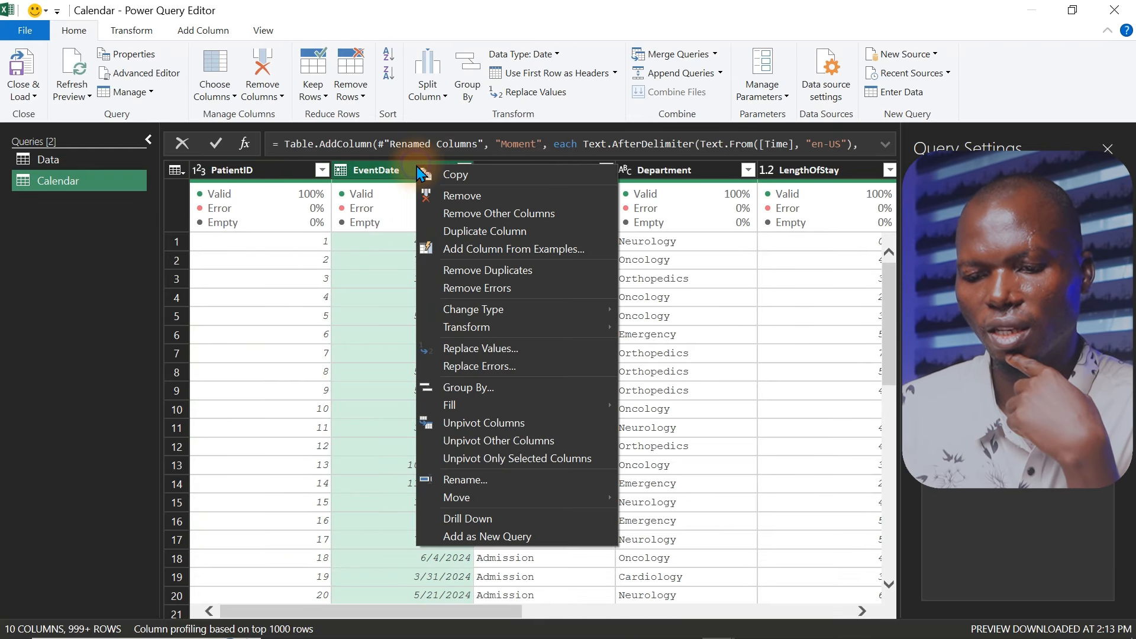
{"action": "left_click", "coordinate": [491, 213]}
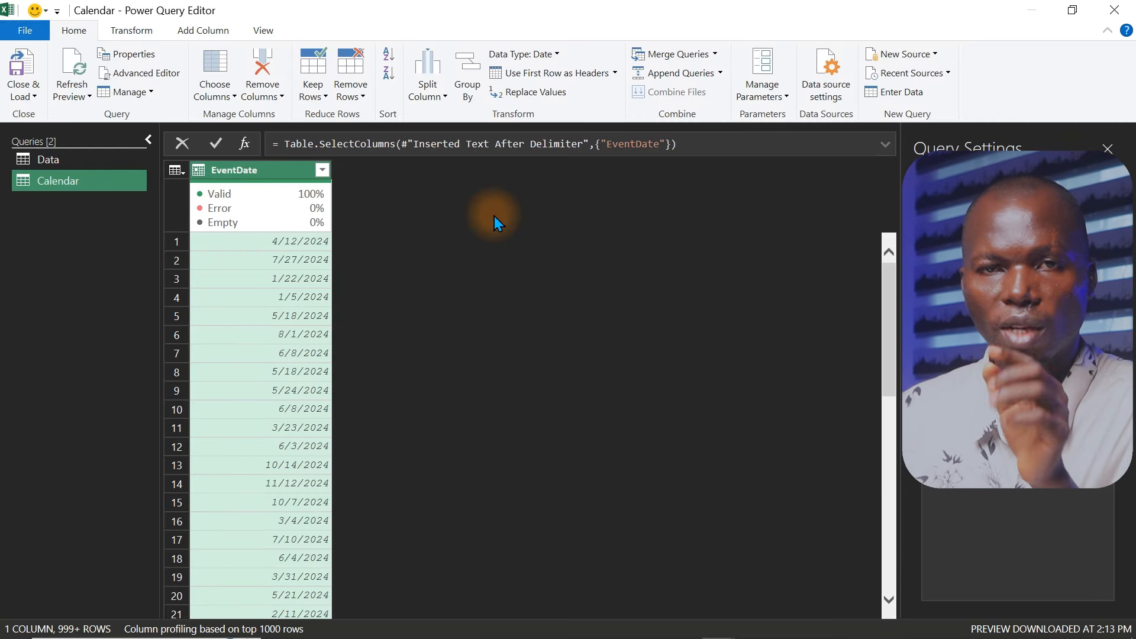
Rename the EventDate column to Date and remove its duplicate values.
{"action": "double_click", "coordinate": [260, 171]}
{"action": "type", "text": "Date"}
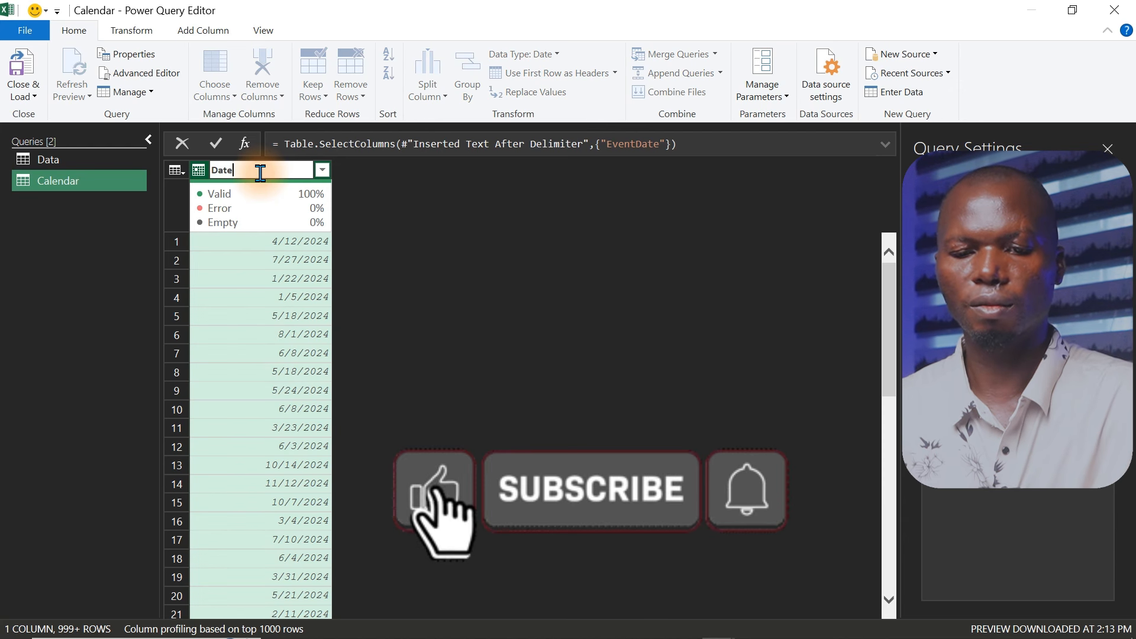
{"action": "key", "text": "Return"}
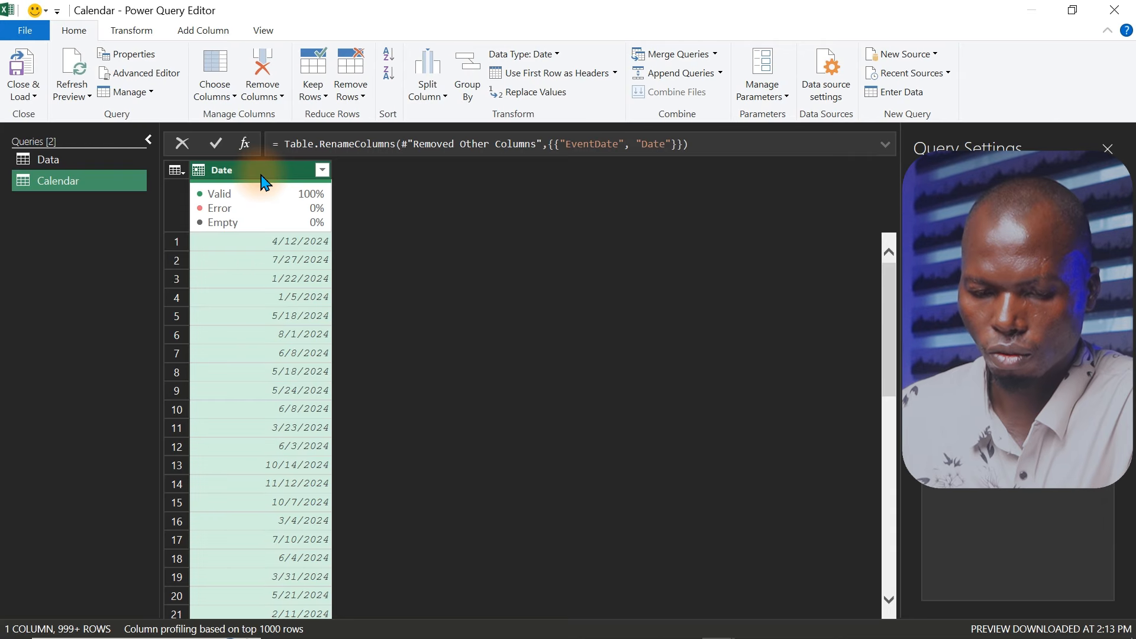
{"action": "right_click", "coordinate": [261, 175]}
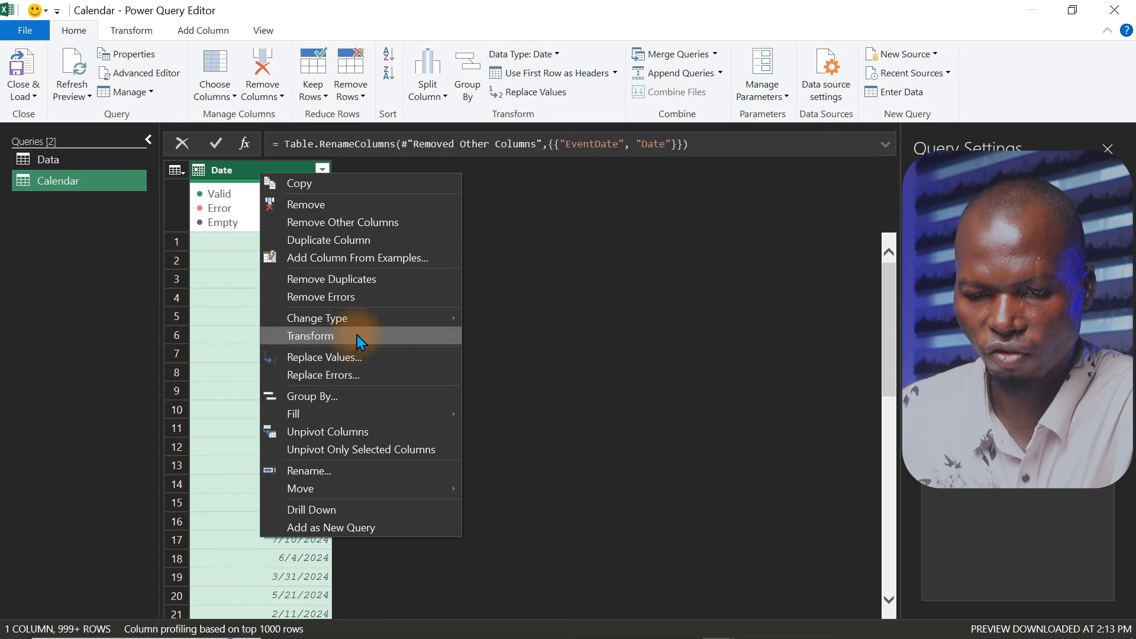
{"action": "left_click", "coordinate": [334, 280]}
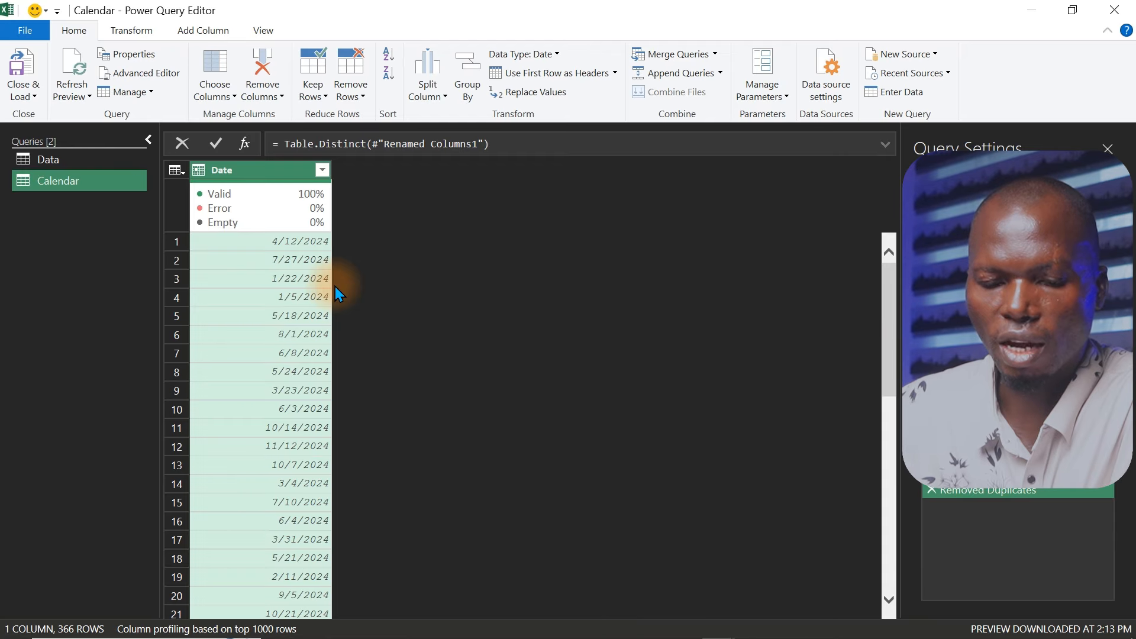
Add a Year column to the Calendar query, extracted from the Date column.
{"action": "left_click", "coordinate": [183, 33]}
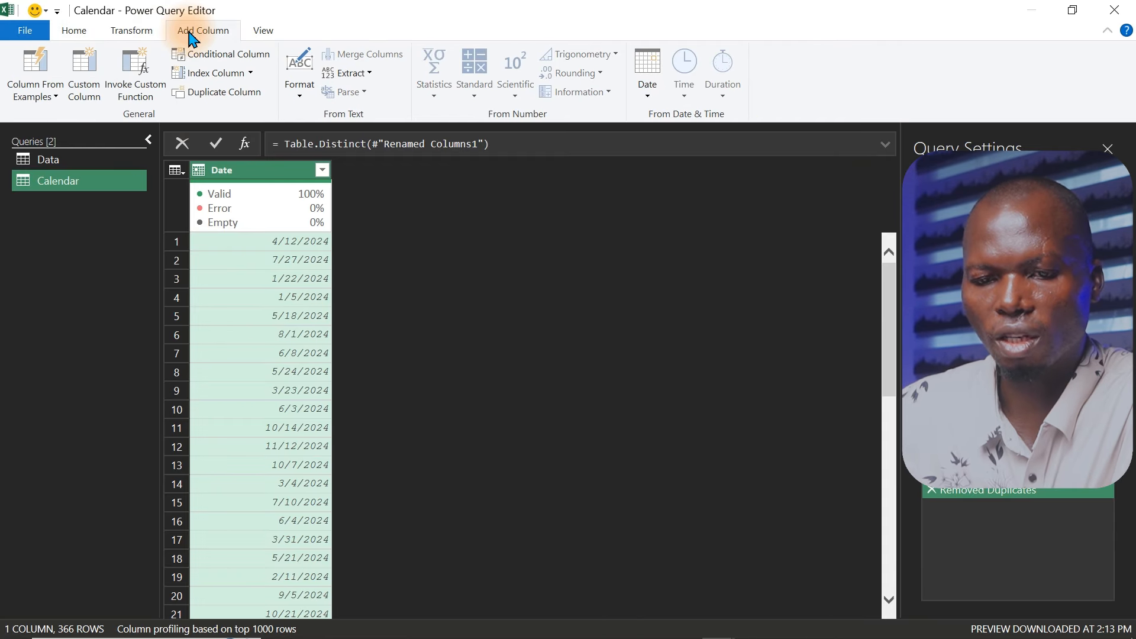
{"action": "left_click", "coordinate": [645, 104]}
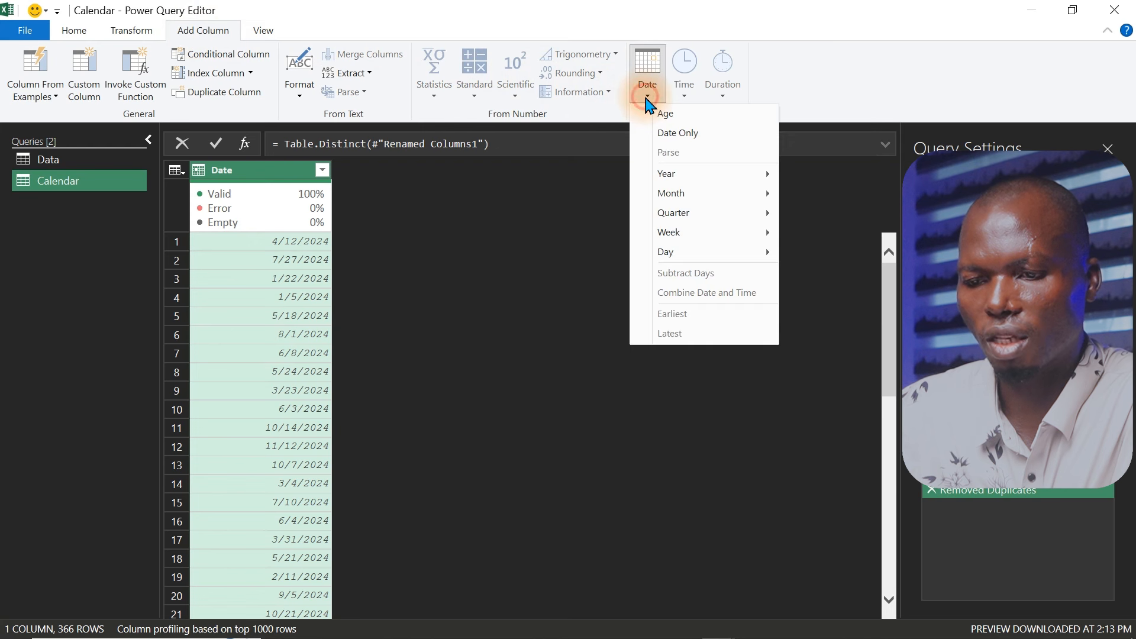
{"action": "mouse_move", "coordinate": [747, 187]}
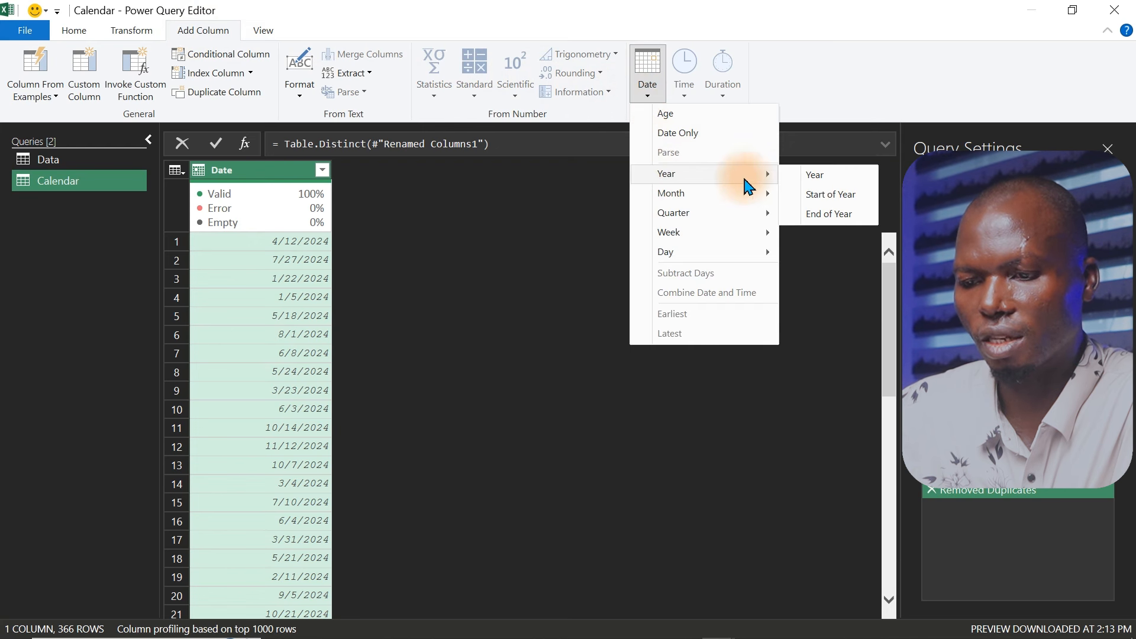
{"action": "left_click", "coordinate": [806, 176]}
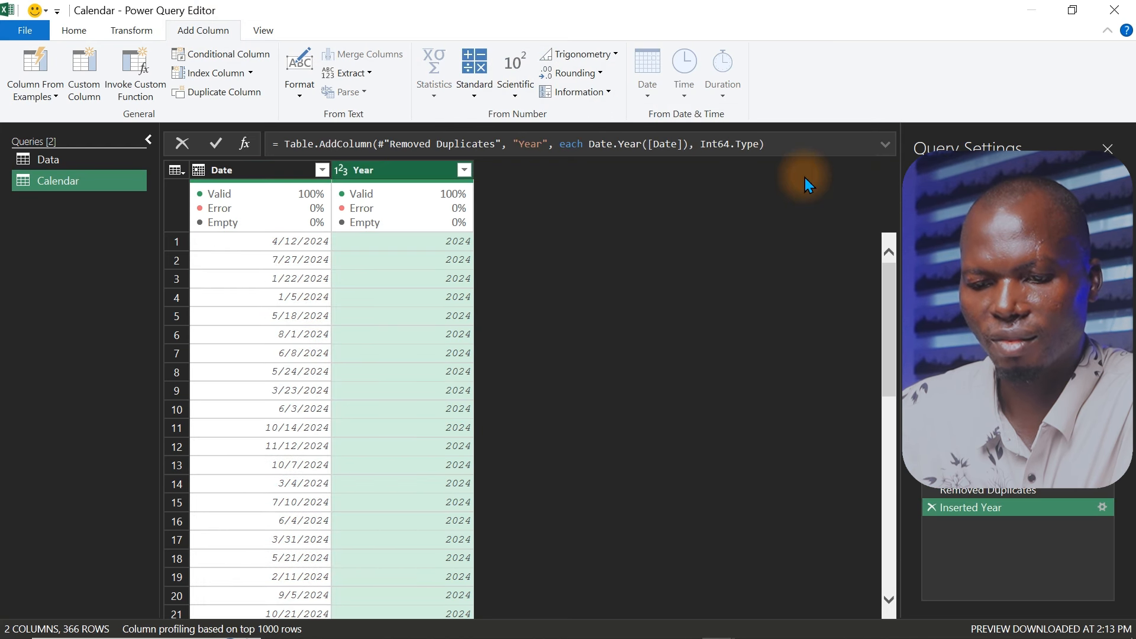
Add a Month number column to the Calendar query, extracted from the Date column.
{"action": "left_click", "coordinate": [245, 173]}
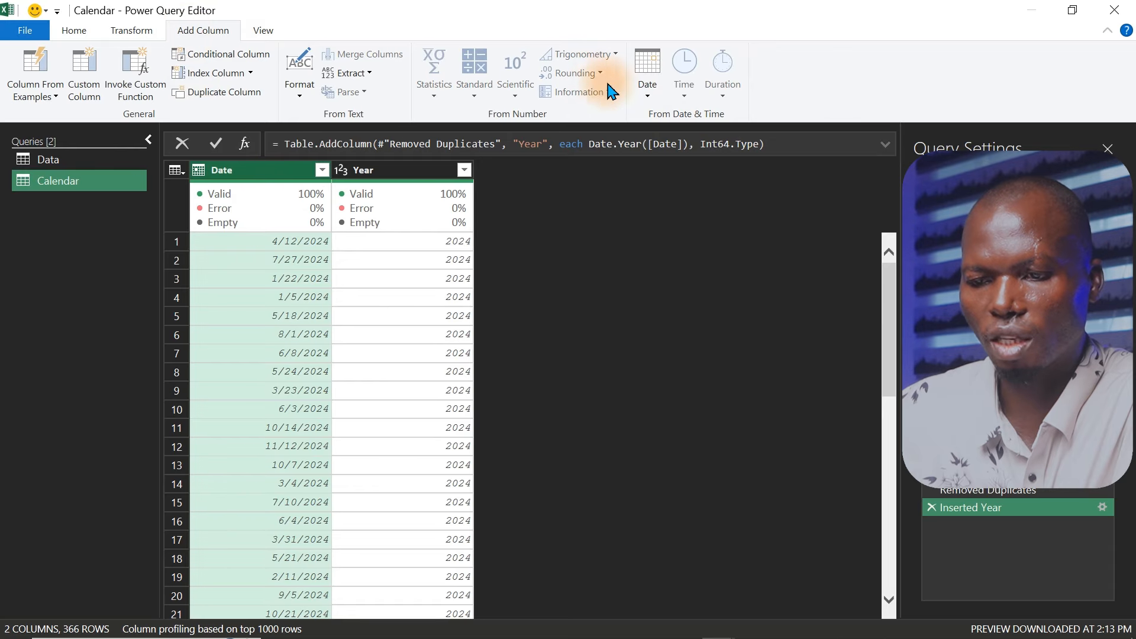
{"action": "left_click", "coordinate": [647, 74]}
{"action": "mouse_move", "coordinate": [693, 194]}
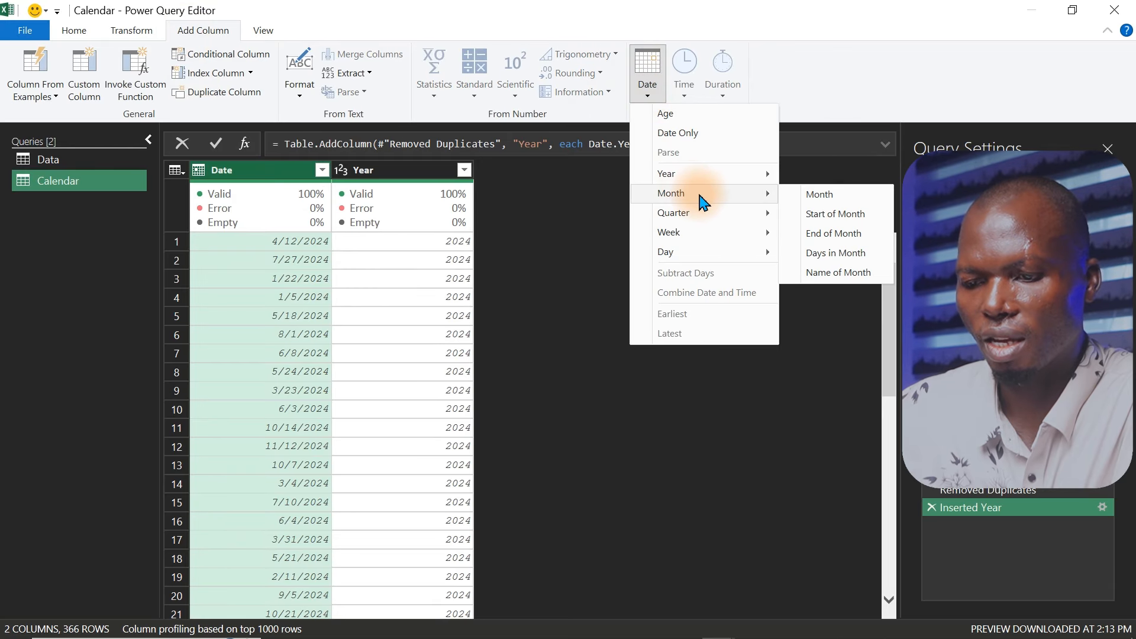
{"action": "left_click", "coordinate": [815, 199]}
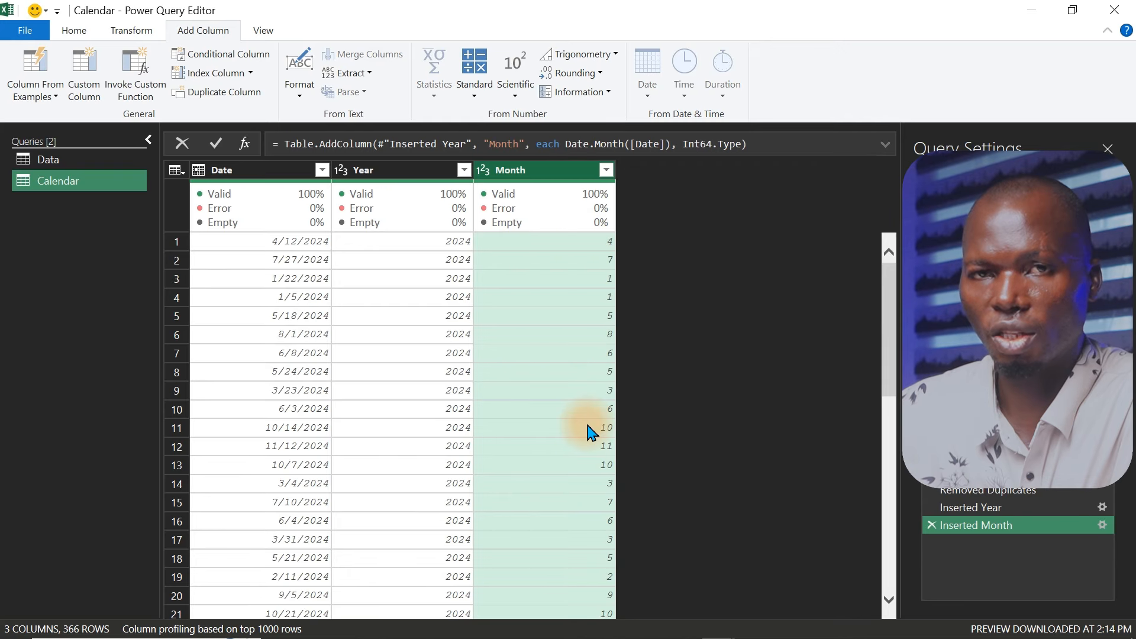
Rename the Month column in the Calendar query to Month Number.
{"action": "double_click", "coordinate": [534, 172]}
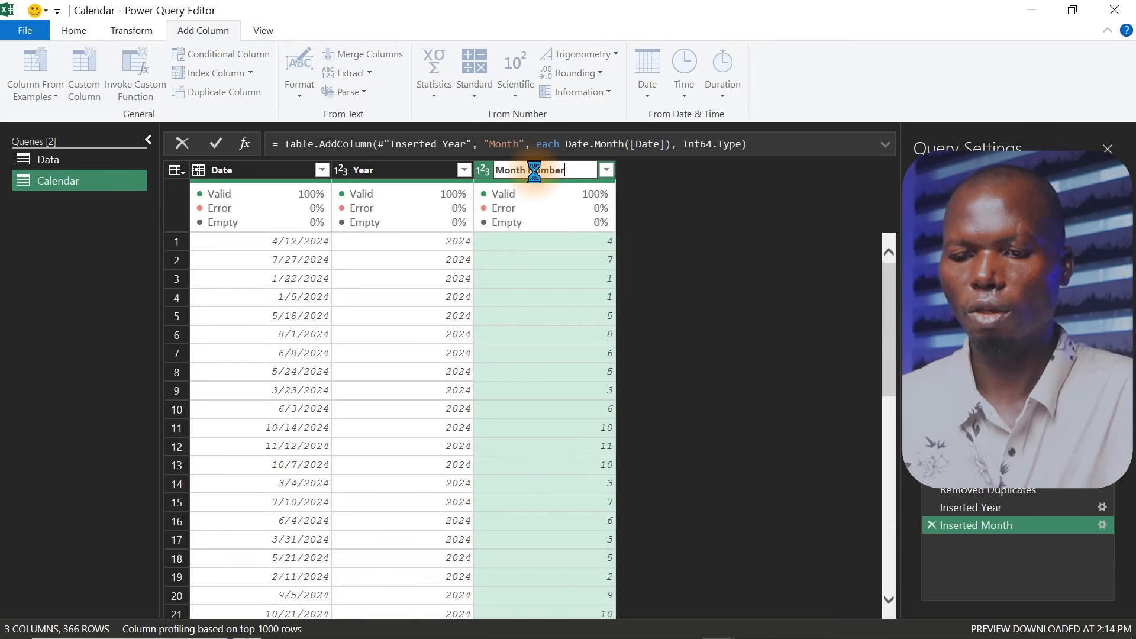
{"action": "type", "text": "Month Number"}
{"action": "key", "text": "Return"}
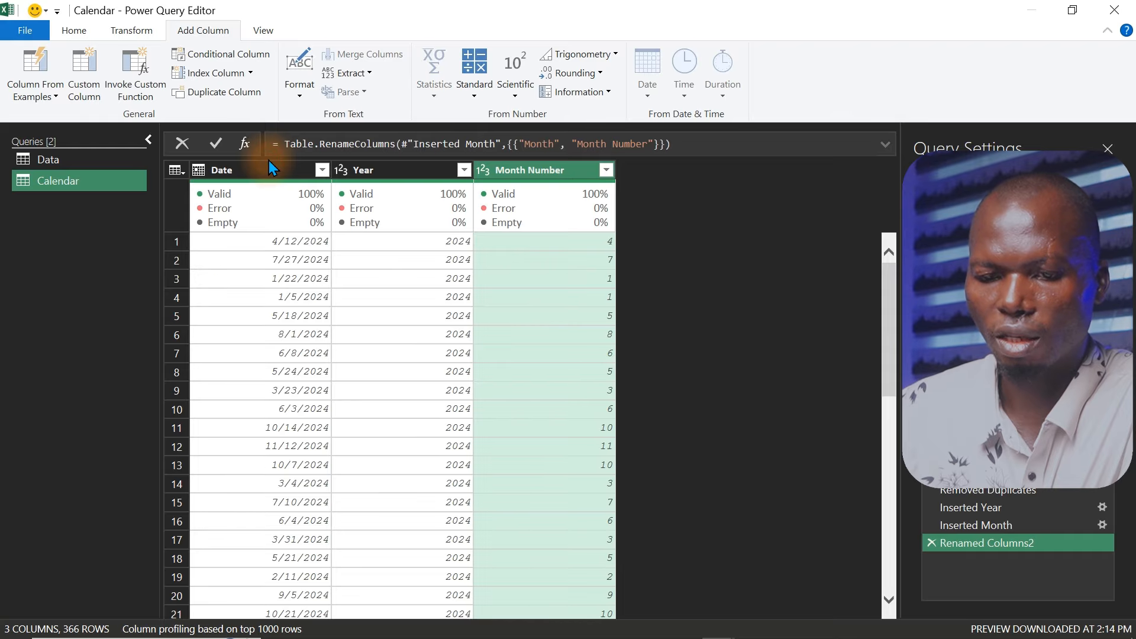
Add a Month Name column to the Calendar query, extracted from the Date column.
{"action": "left_click", "coordinate": [268, 165]}
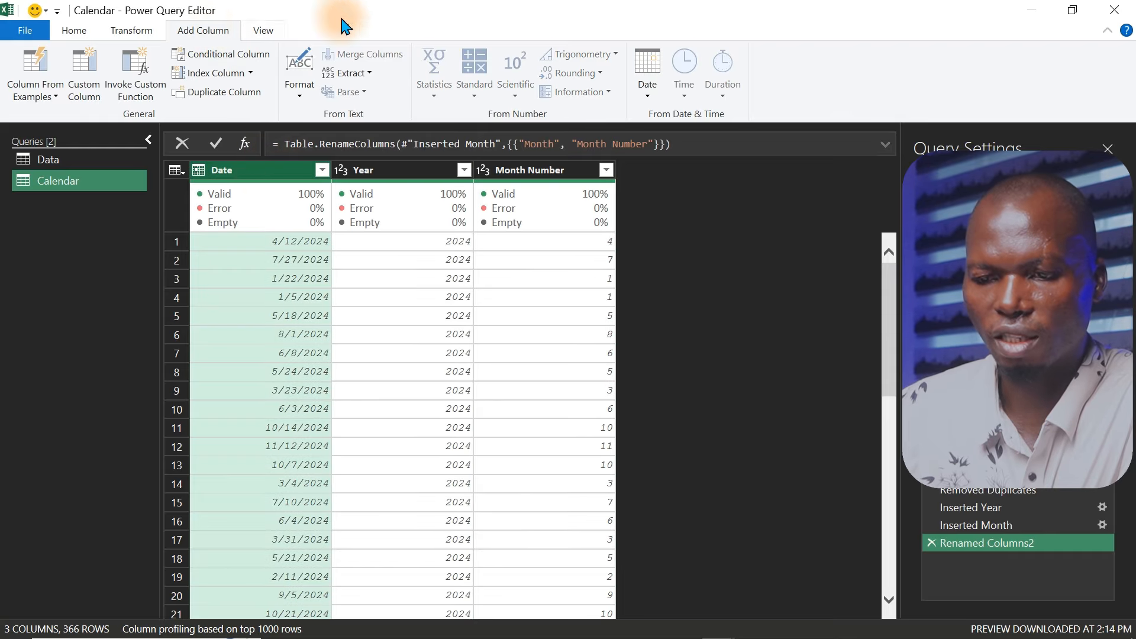
{"action": "left_click", "coordinate": [647, 92]}
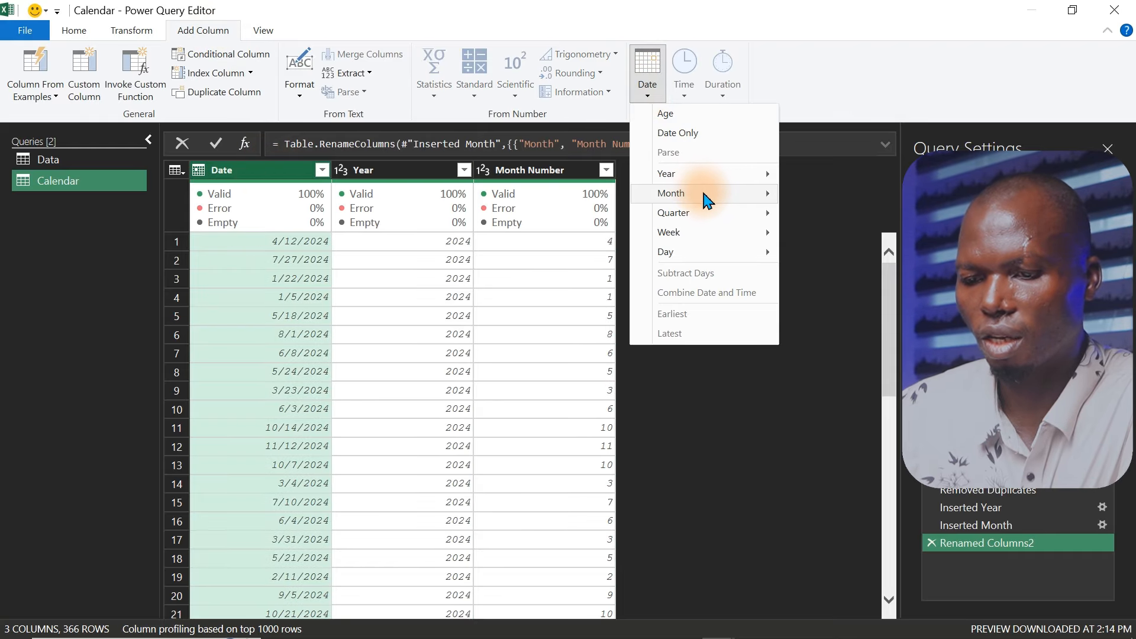
{"action": "mouse_move", "coordinate": [707, 201]}
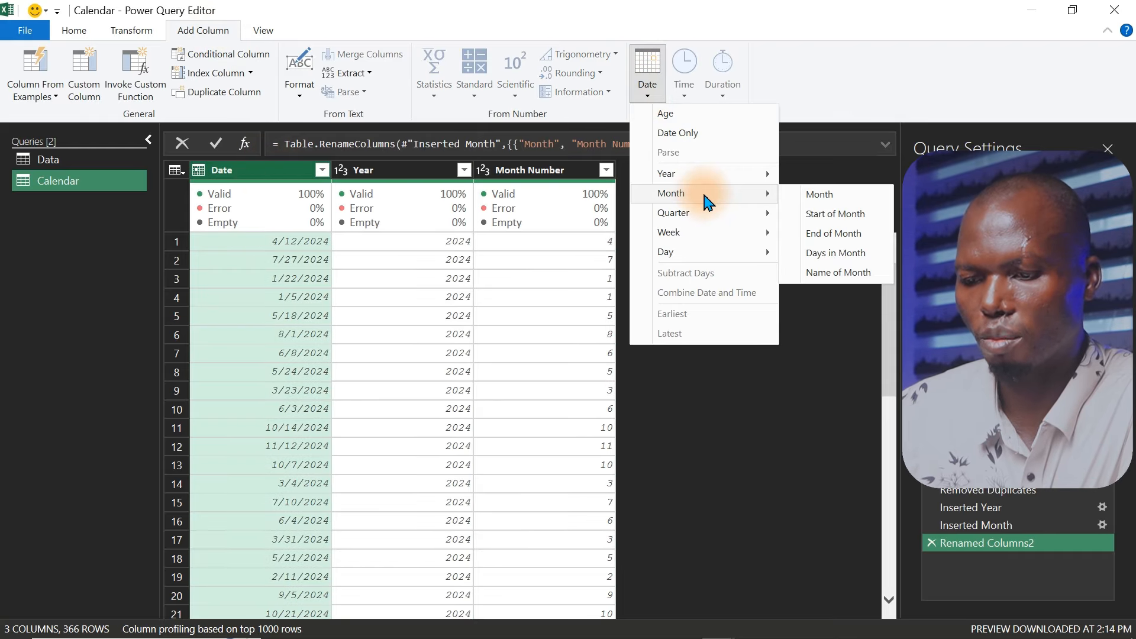
{"action": "left_click", "coordinate": [822, 272]}
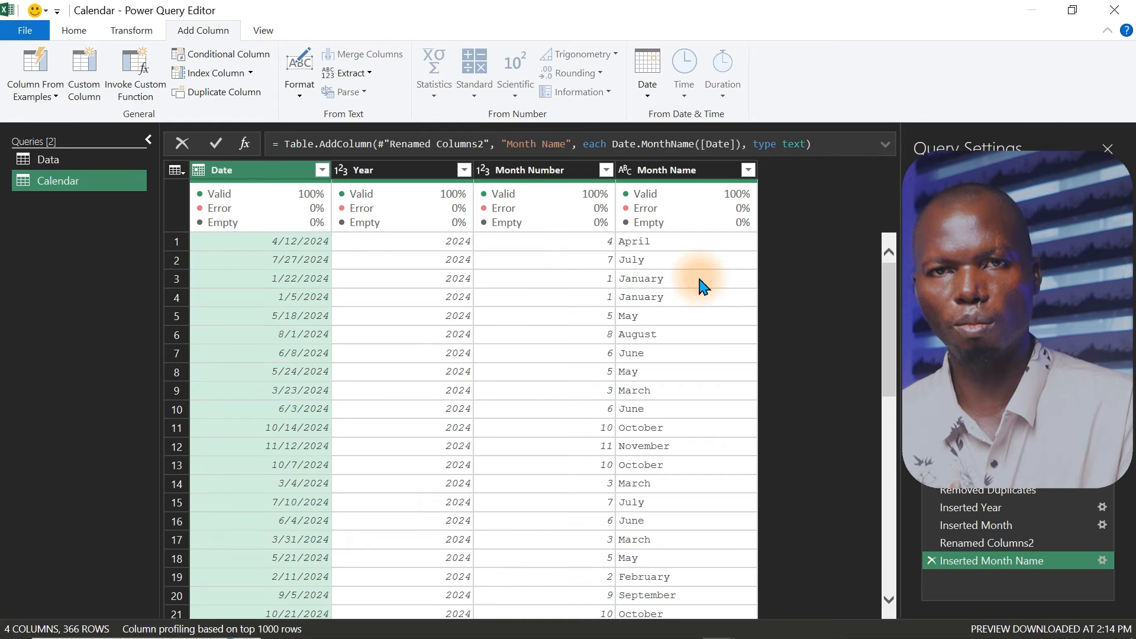
Shorten the Month Name values in place to their first 3 characters.
{"action": "left_click", "coordinate": [665, 171]}
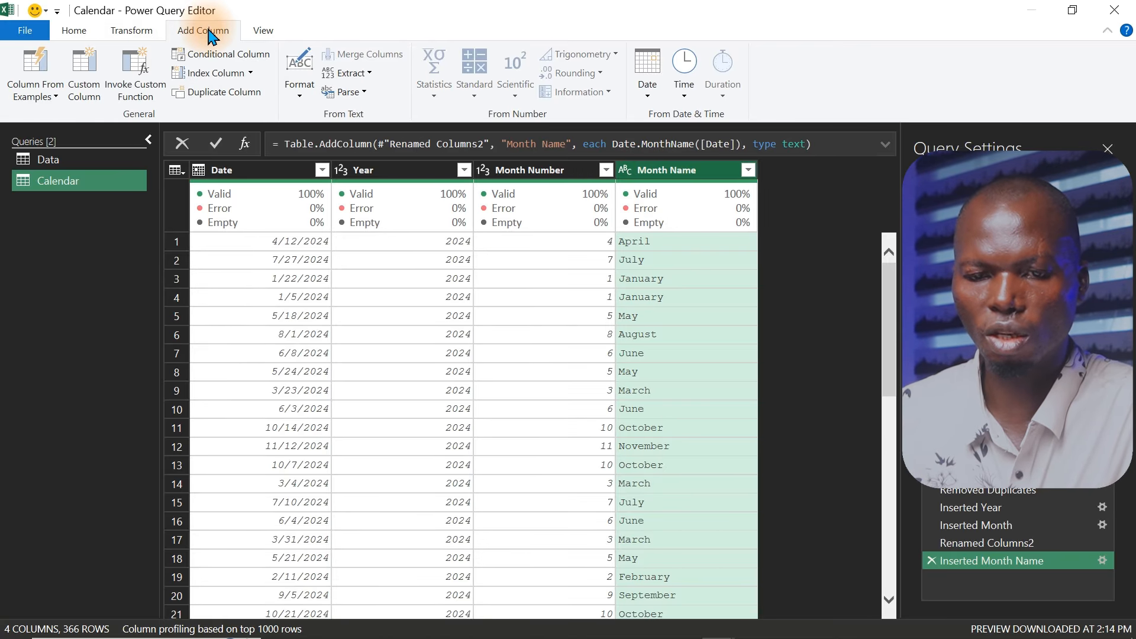
{"action": "left_click", "coordinate": [137, 34]}
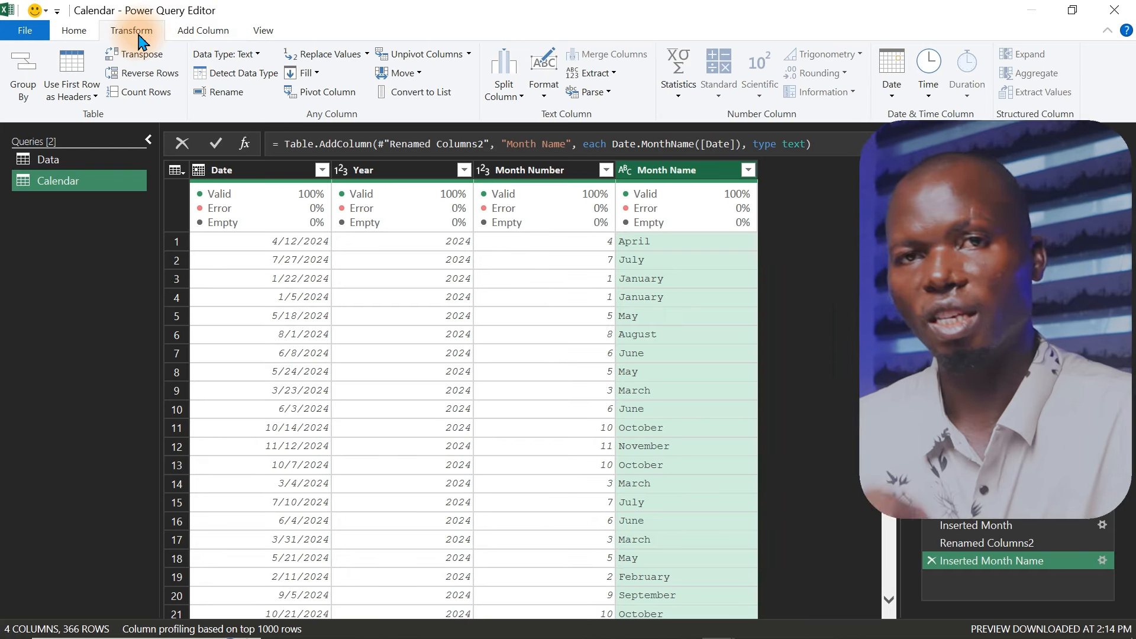
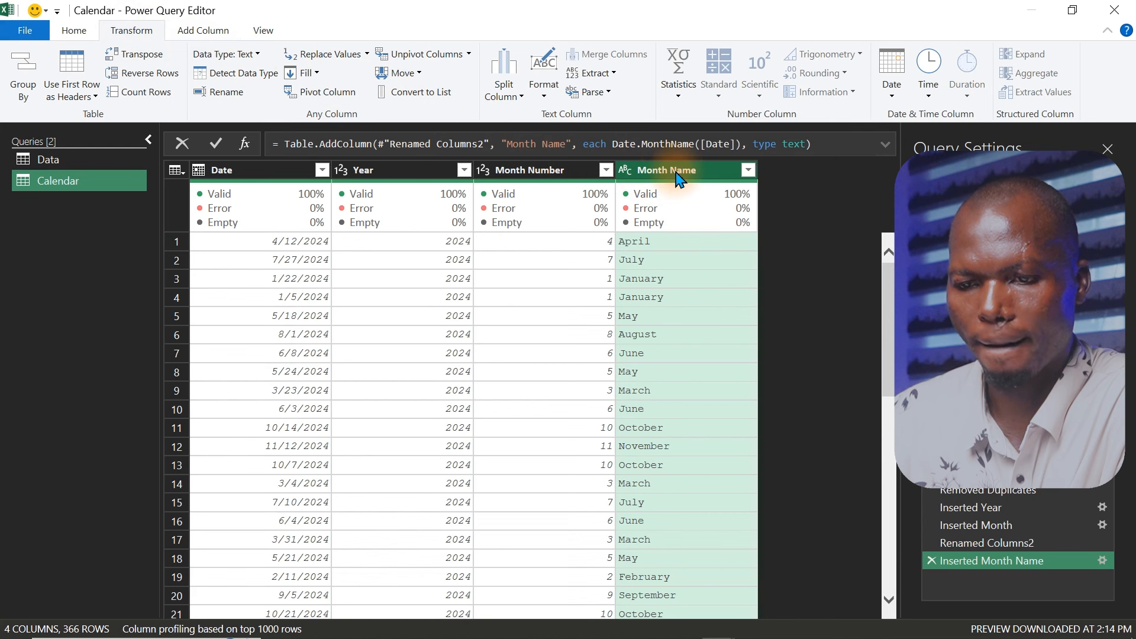
{"action": "left_click", "coordinate": [595, 73]}
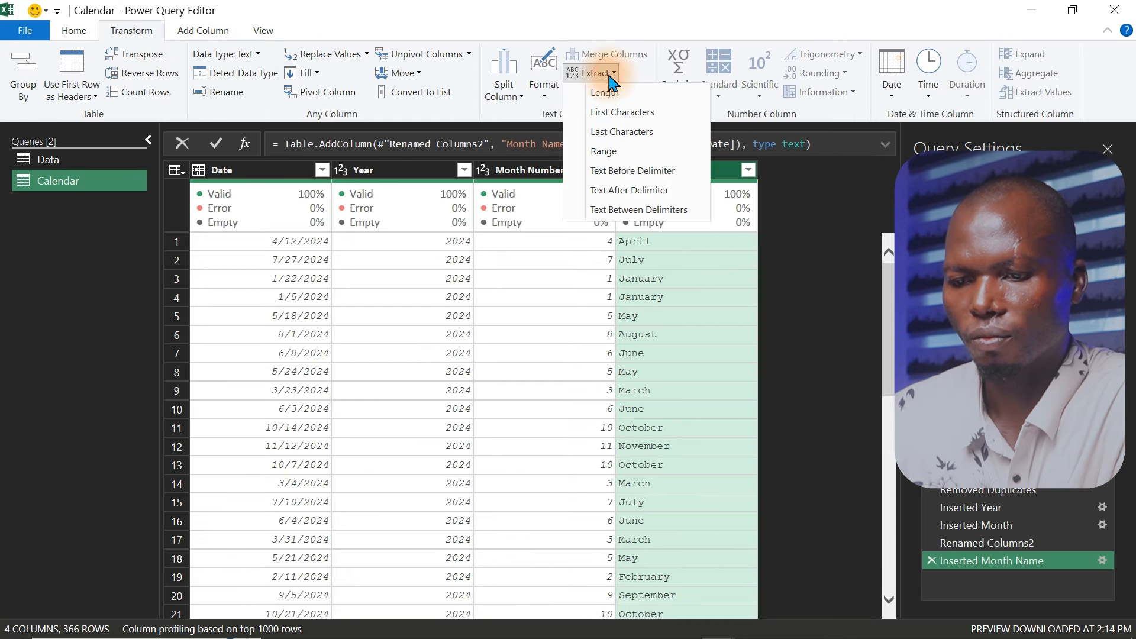
{"action": "left_click", "coordinate": [620, 113]}
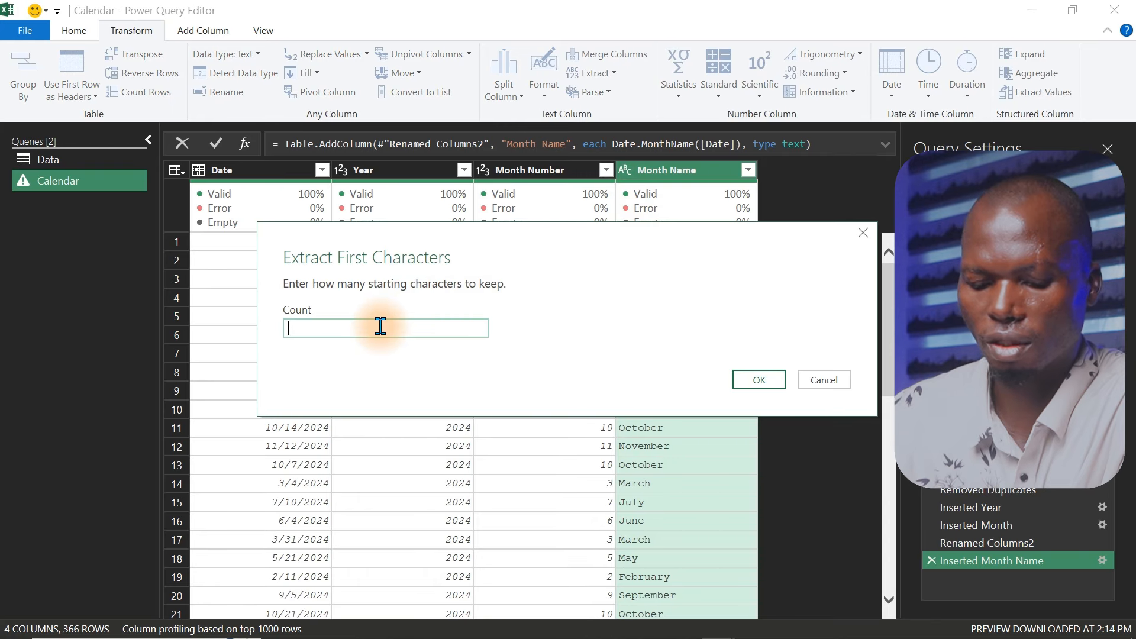
{"action": "left_click", "coordinate": [754, 382]}
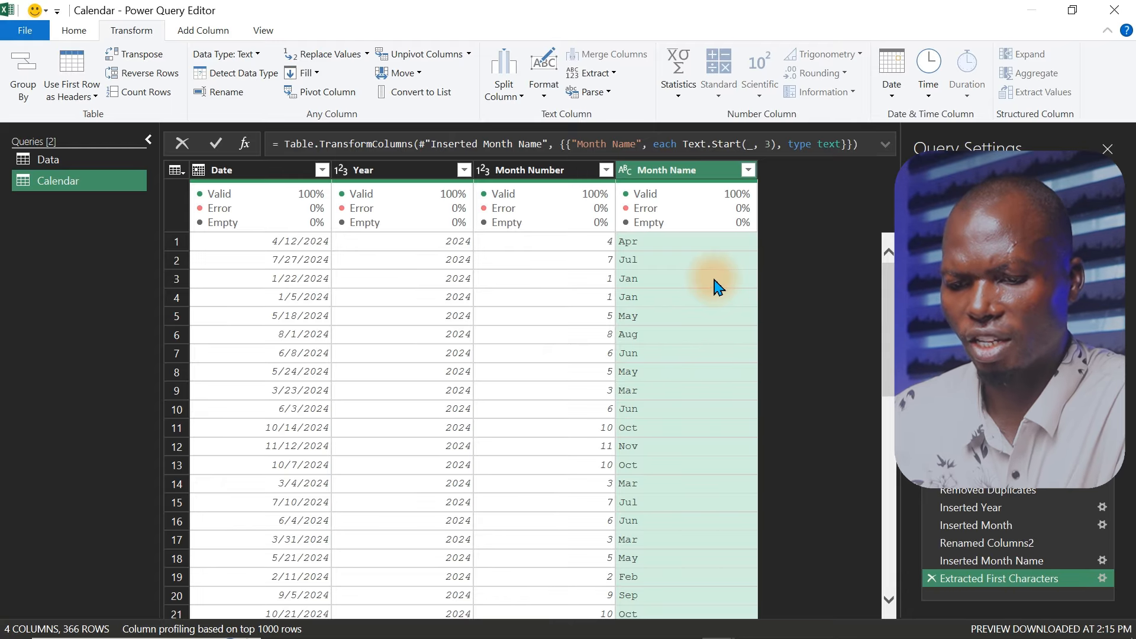
Try to transform the Date column into Week of Month, and remove that applied step.
{"action": "left_click", "coordinate": [264, 170]}
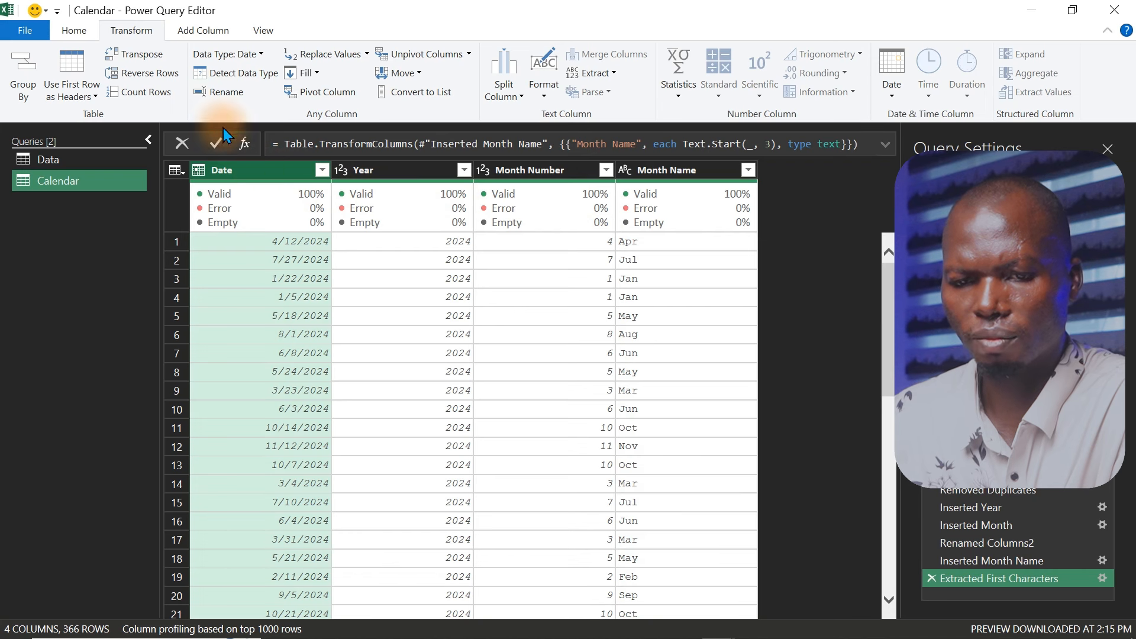
{"action": "left_click", "coordinate": [895, 89]}
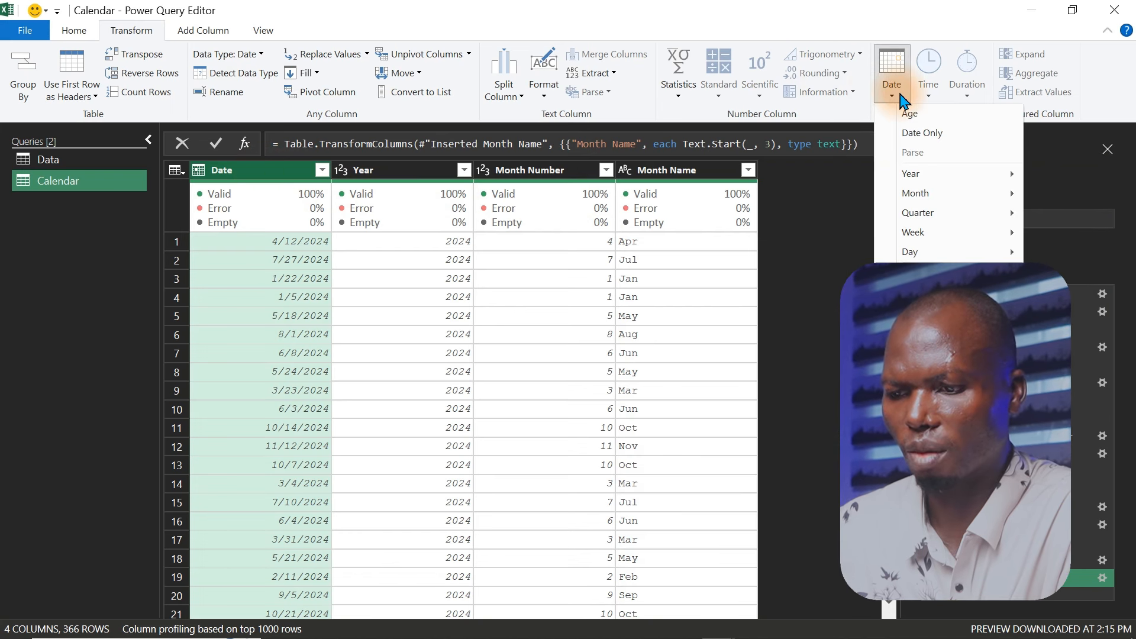
{"action": "left_click", "coordinate": [944, 236]}
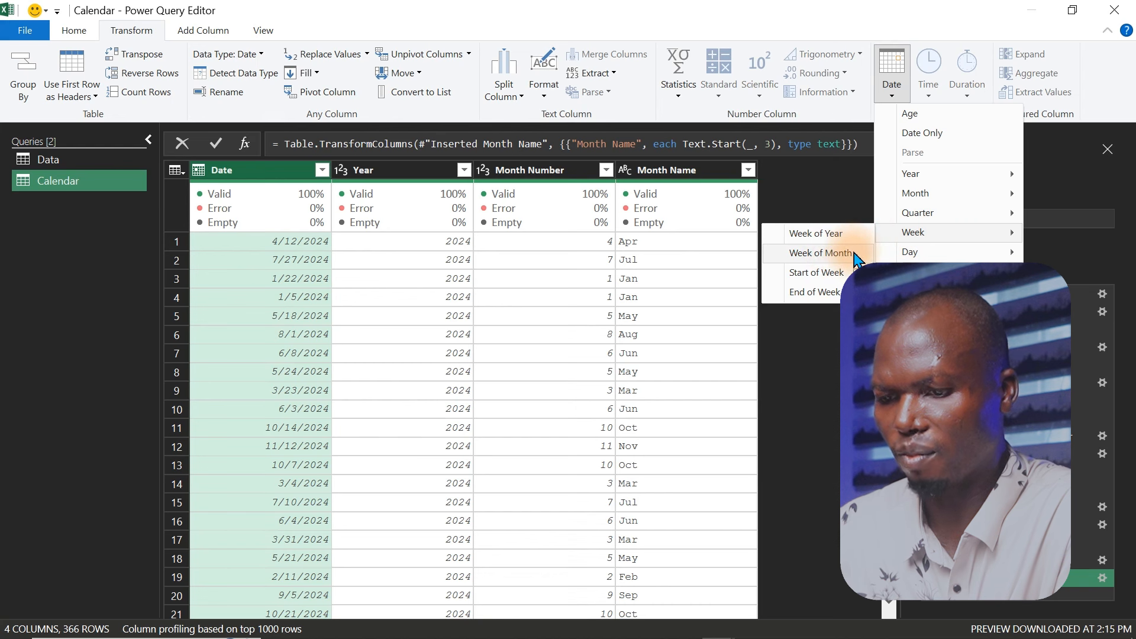
{"action": "left_click", "coordinate": [854, 253]}
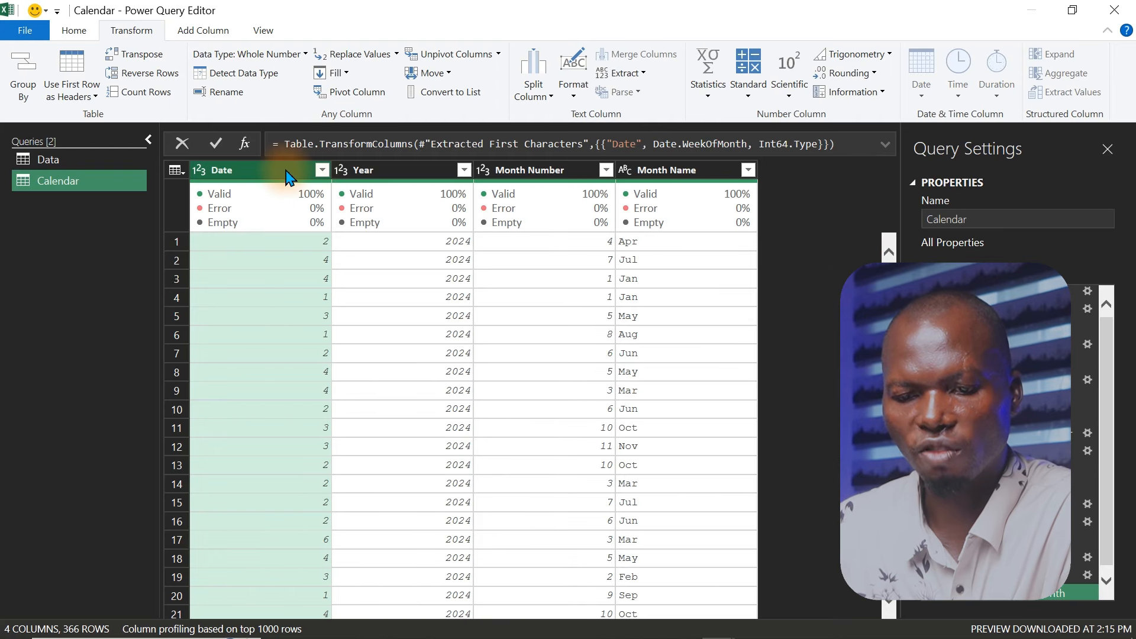
{"action": "mouse_move", "coordinate": [274, 231]}
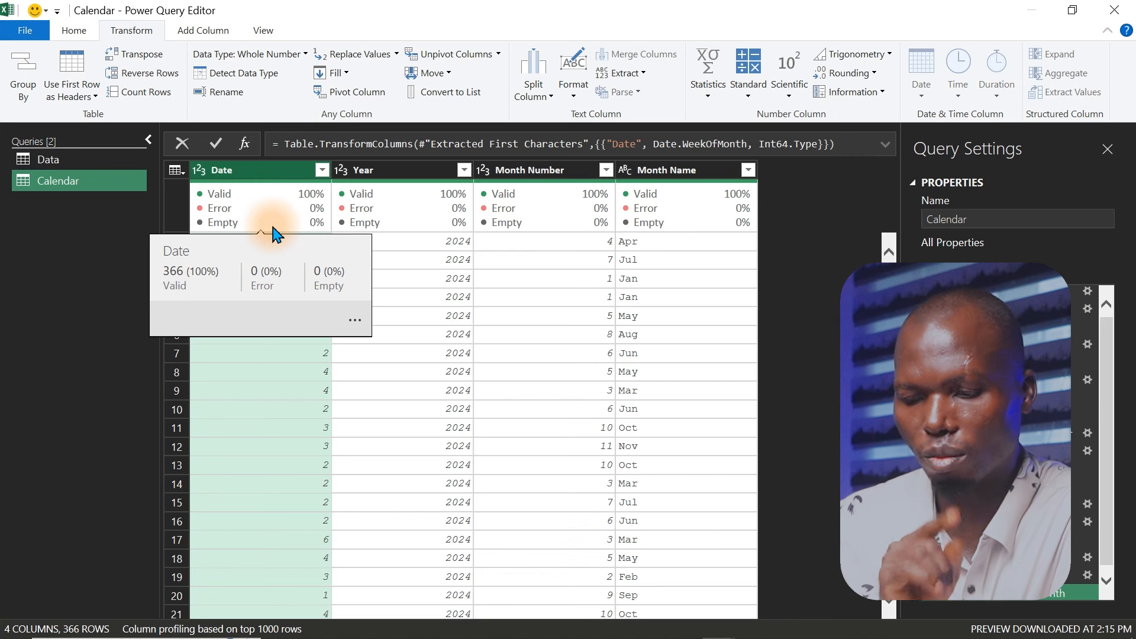
{"action": "left_click", "coordinate": [926, 593]}
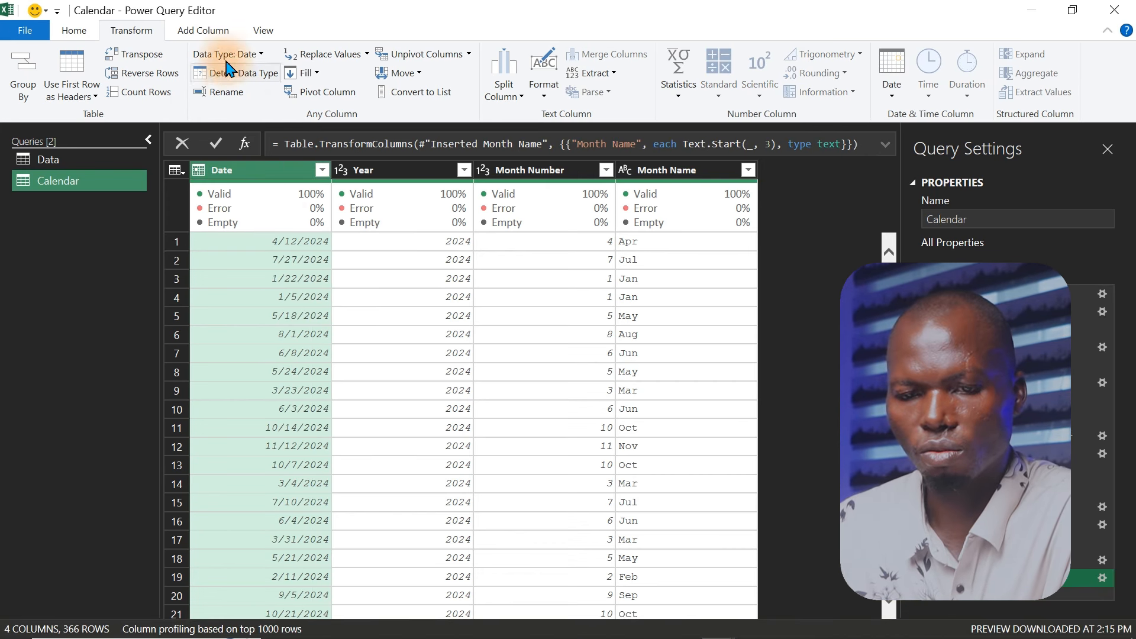
Add a Day Name column to the Calendar query, extracted from the Date column.
{"action": "left_click", "coordinate": [214, 31]}
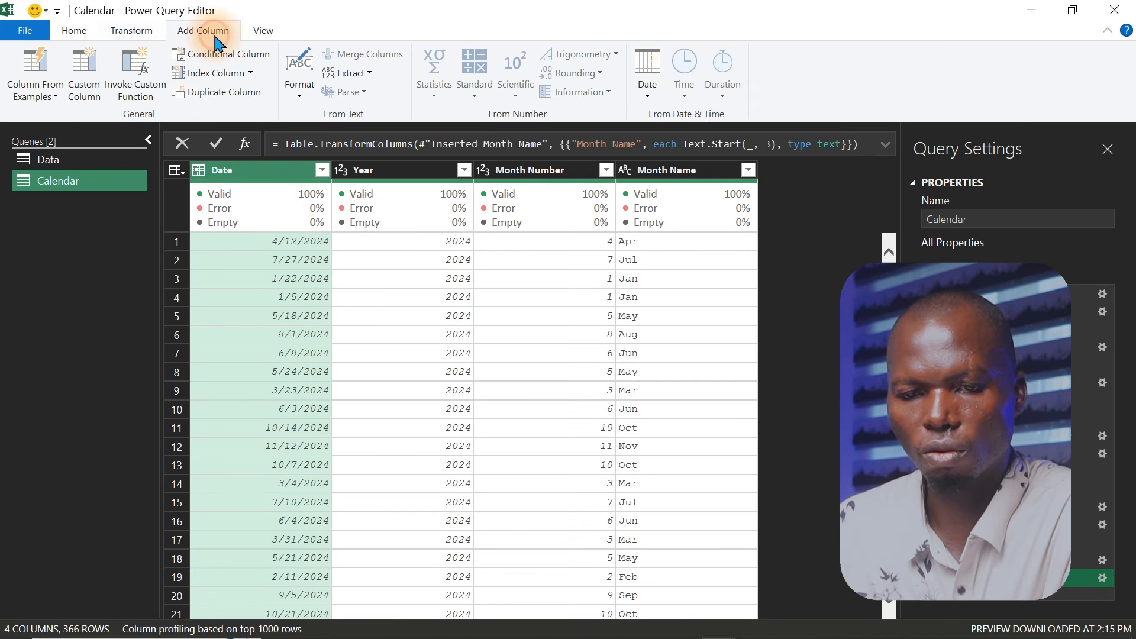
{"action": "left_click", "coordinate": [655, 98]}
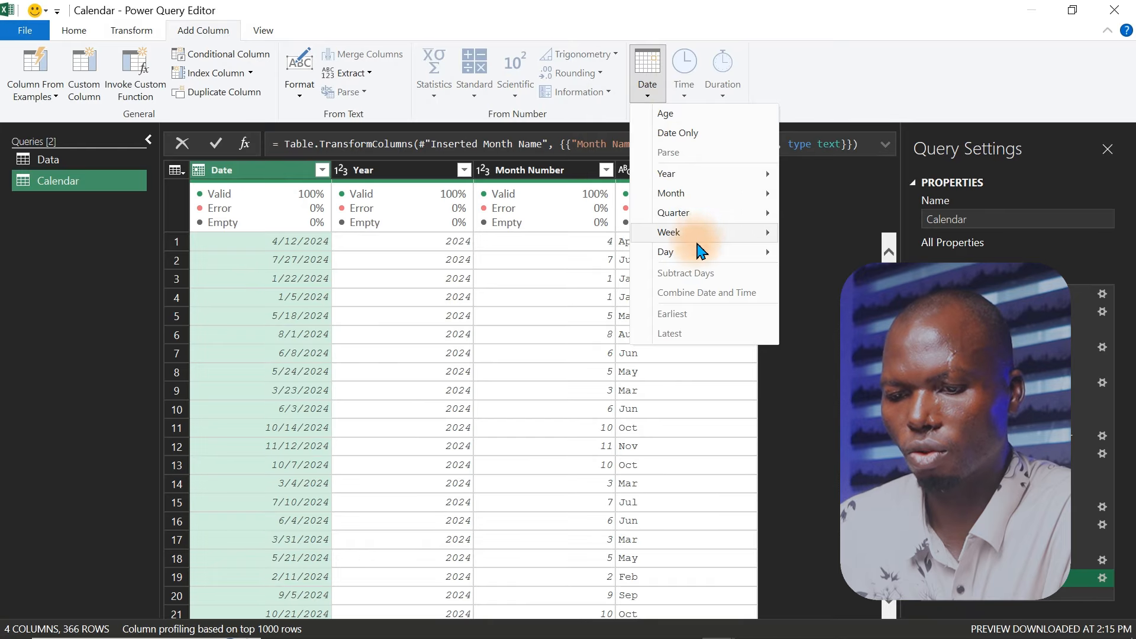
{"action": "mouse_move", "coordinate": [693, 256]}
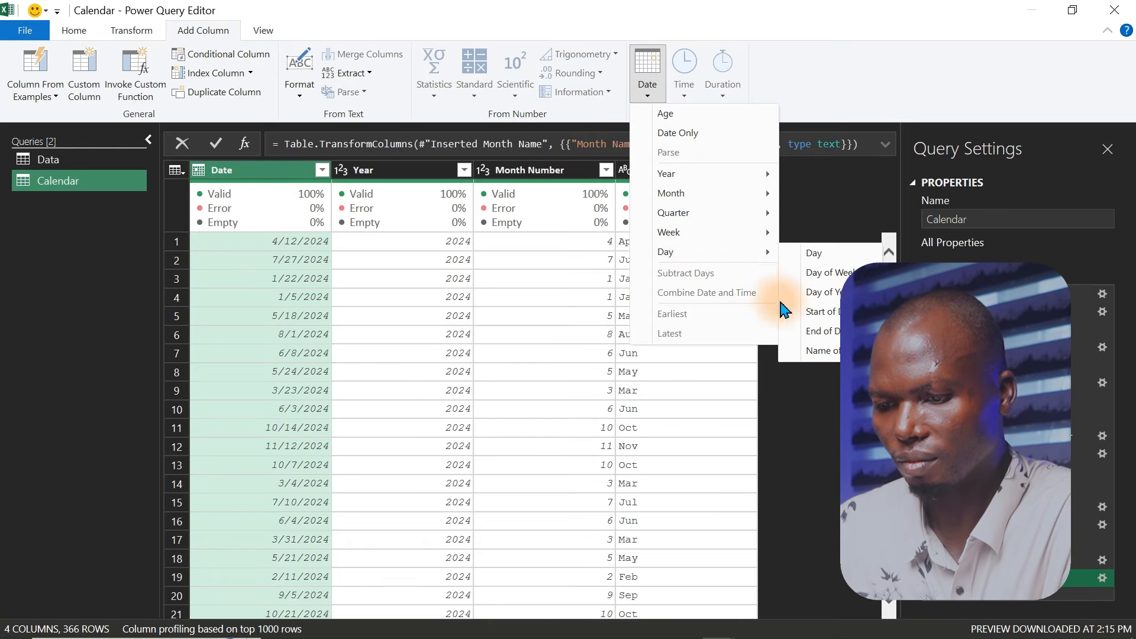
{"action": "left_click", "coordinate": [822, 351]}
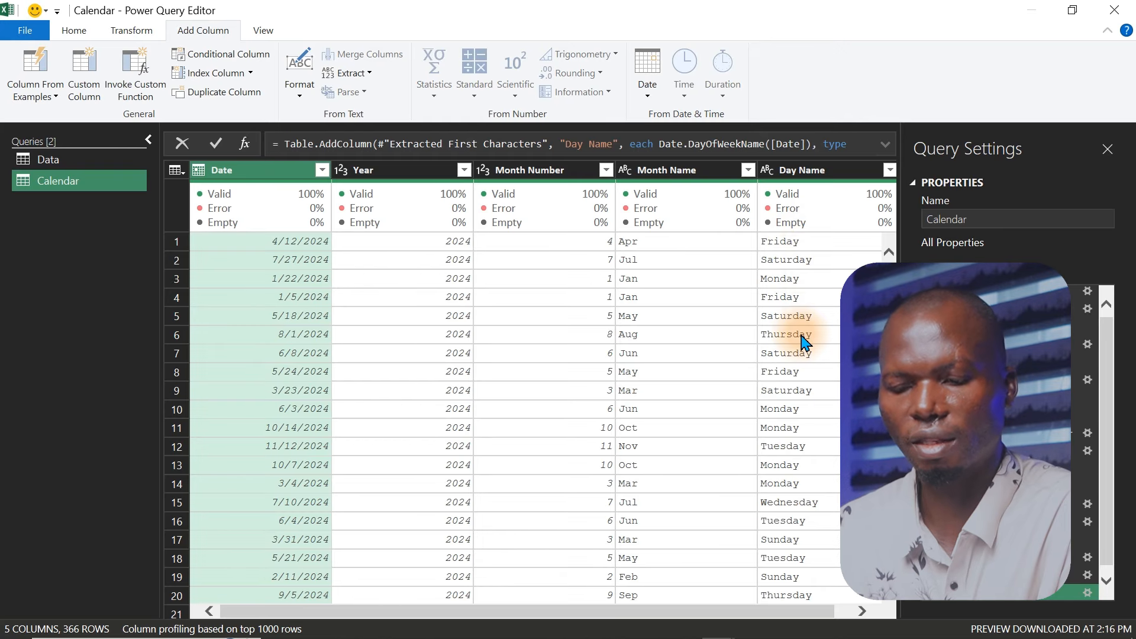
Shorten the Day Name values in place to their first 3 characters.
{"action": "left_click", "coordinate": [798, 171]}
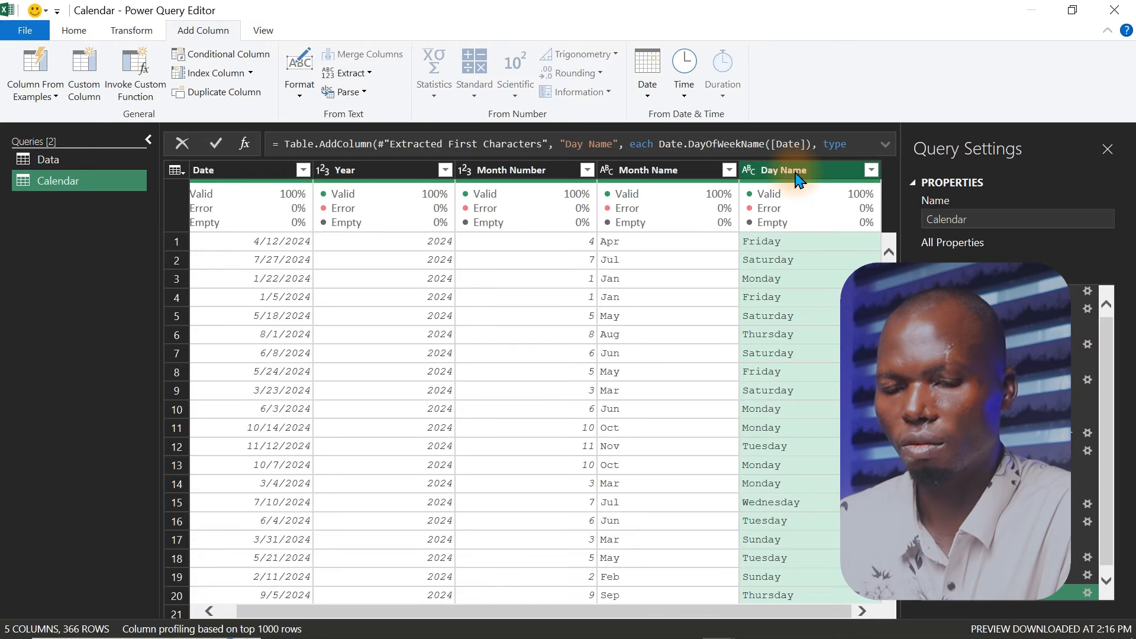
{"action": "left_click", "coordinate": [651, 99]}
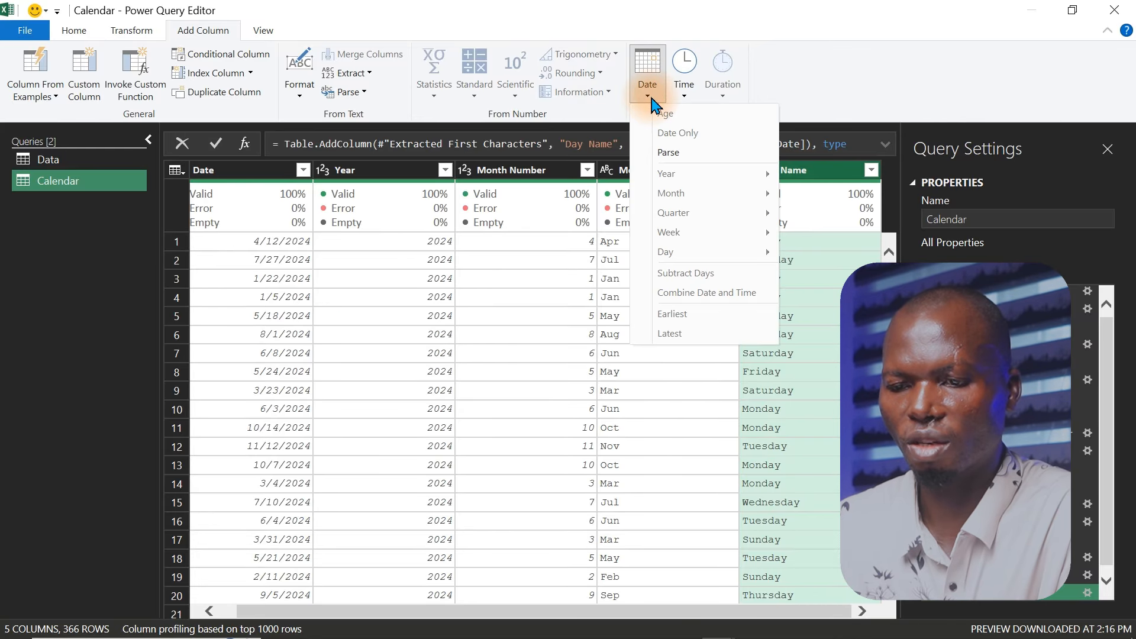
{"action": "left_click", "coordinate": [128, 30]}
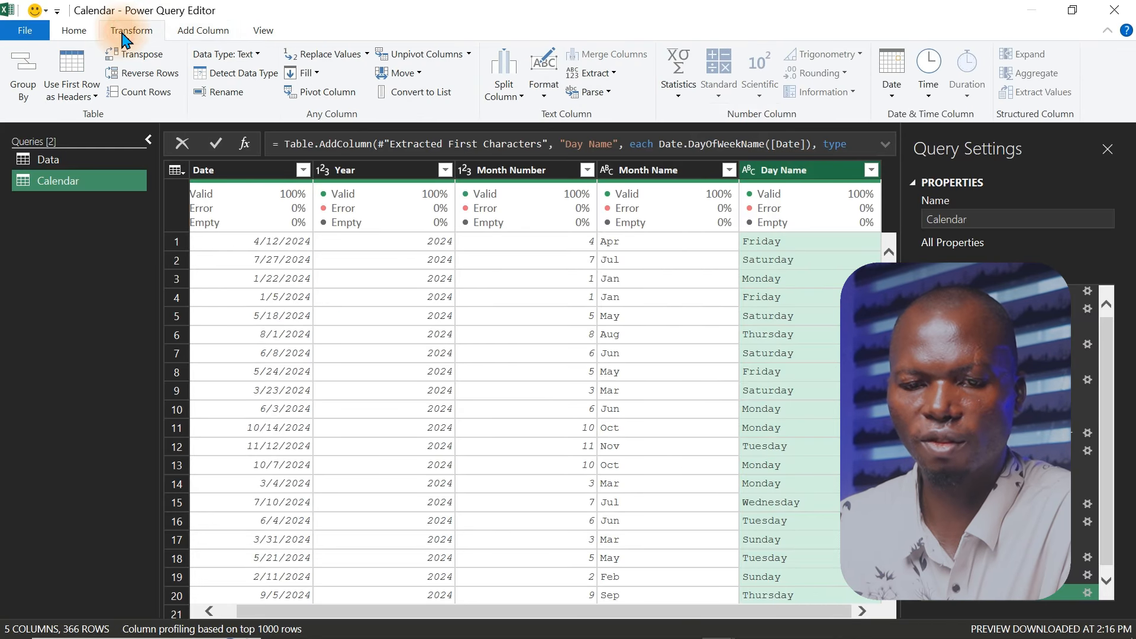
{"action": "left_click", "coordinate": [612, 74]}
{"action": "left_click", "coordinate": [622, 113]}
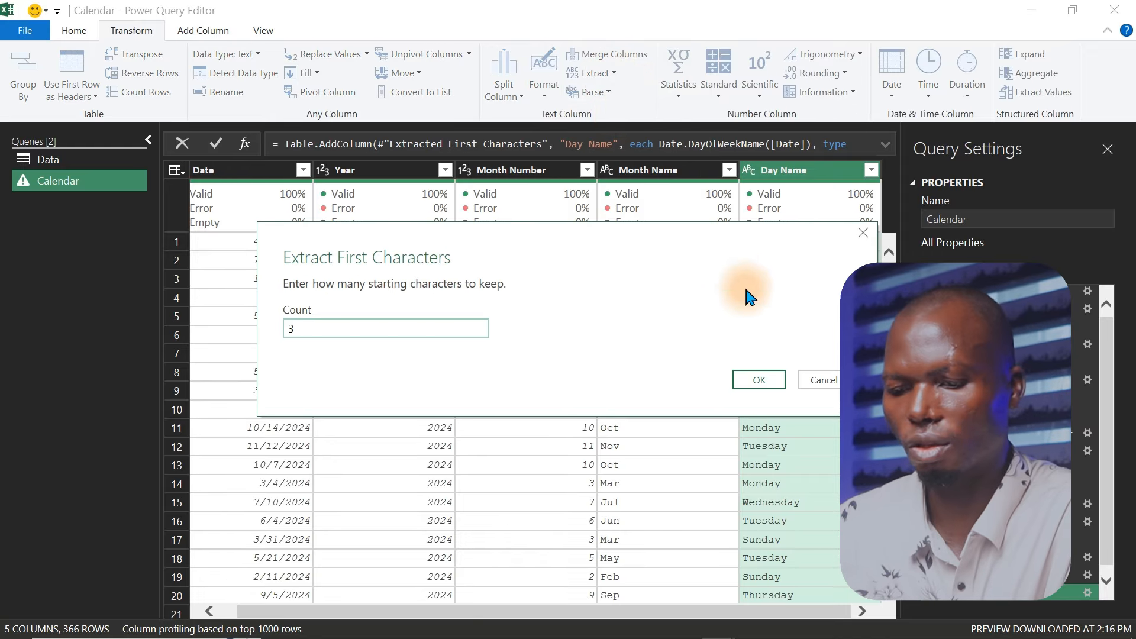
{"action": "left_click", "coordinate": [757, 380]}
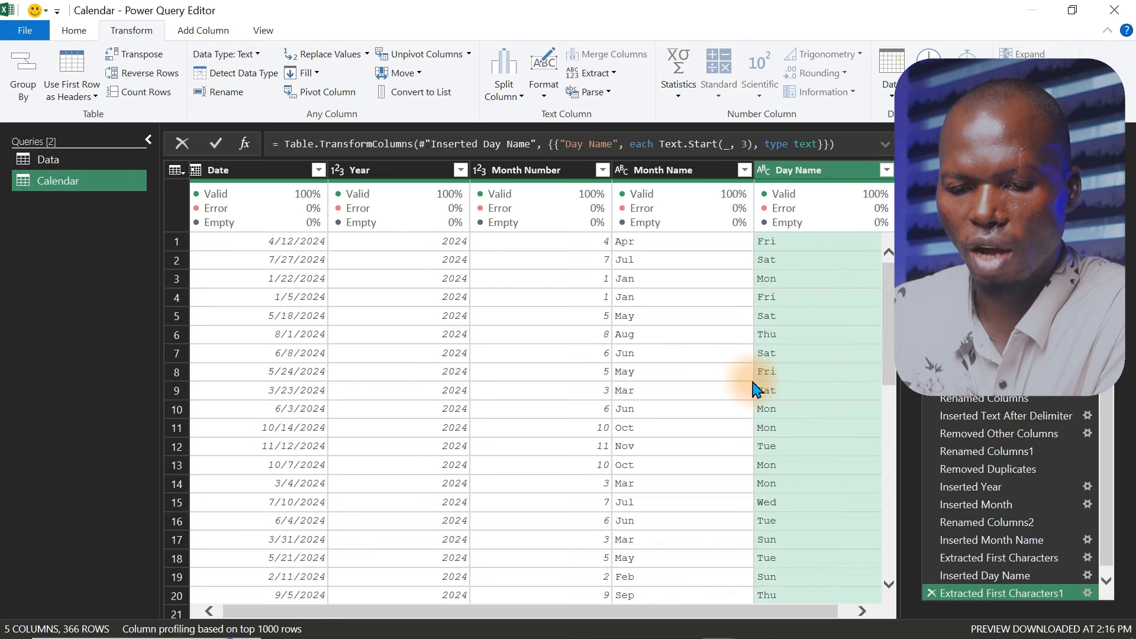
Add a quarter-of-year column based on the Date column of the Calendar query and review its distinct values.
{"action": "left_click", "coordinate": [264, 169]}
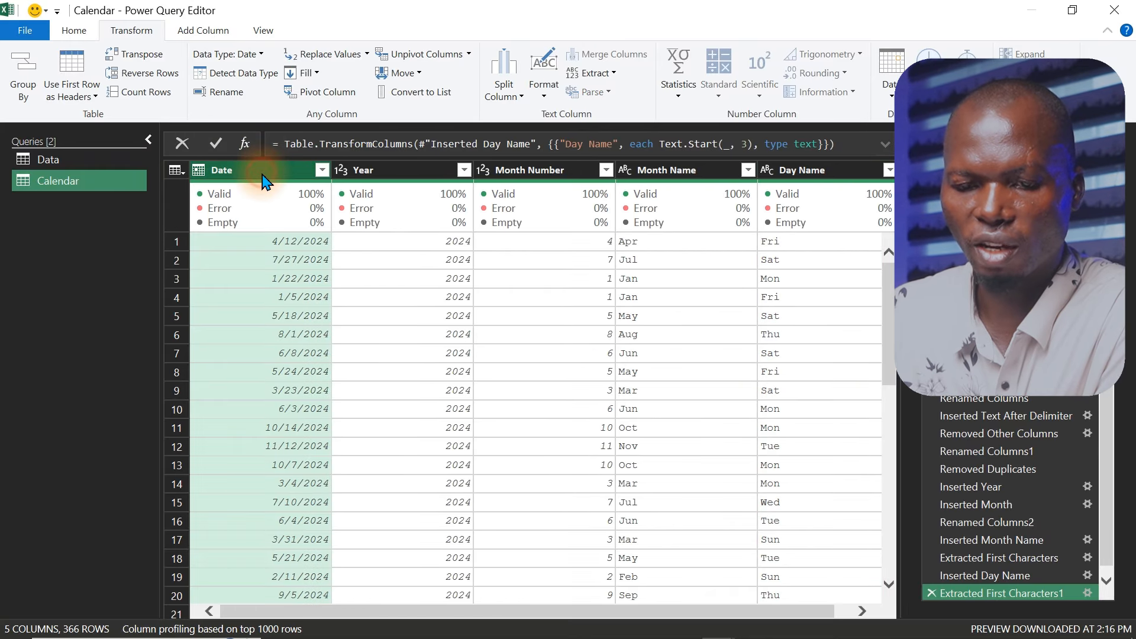
{"action": "left_click", "coordinate": [215, 31]}
{"action": "left_click", "coordinate": [651, 88]}
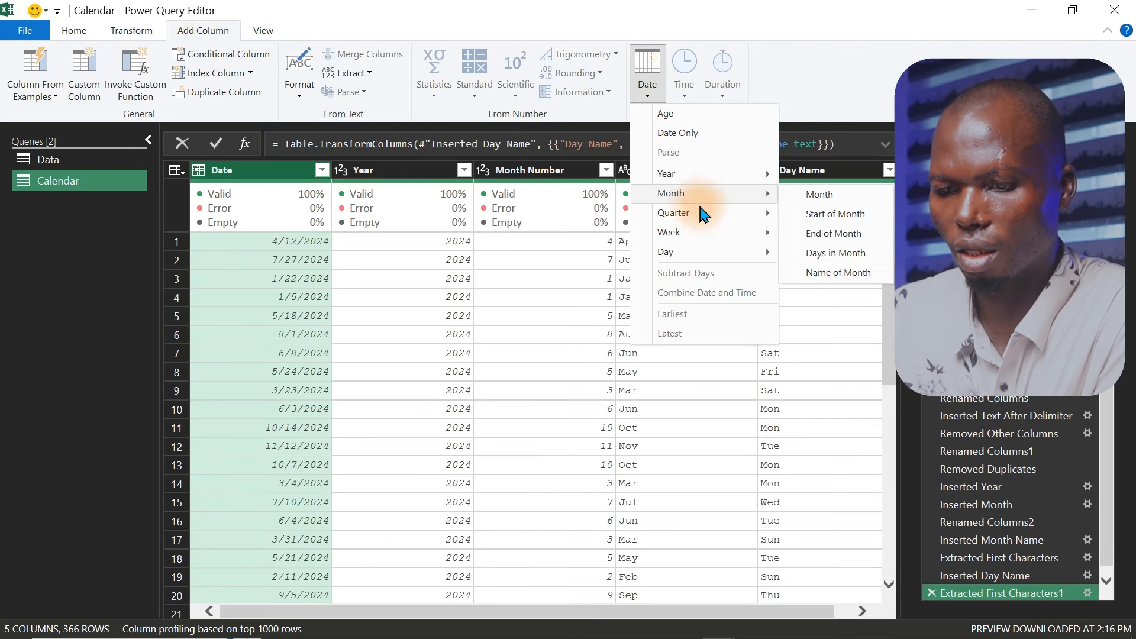
{"action": "mouse_move", "coordinate": [702, 219]}
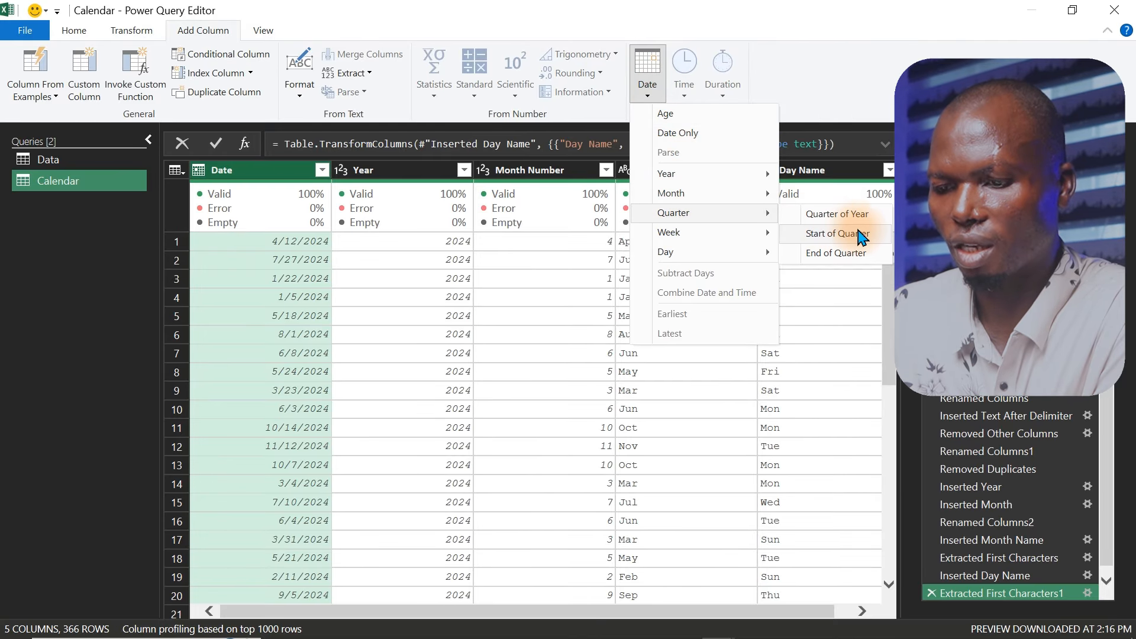
{"action": "left_click", "coordinate": [846, 214]}
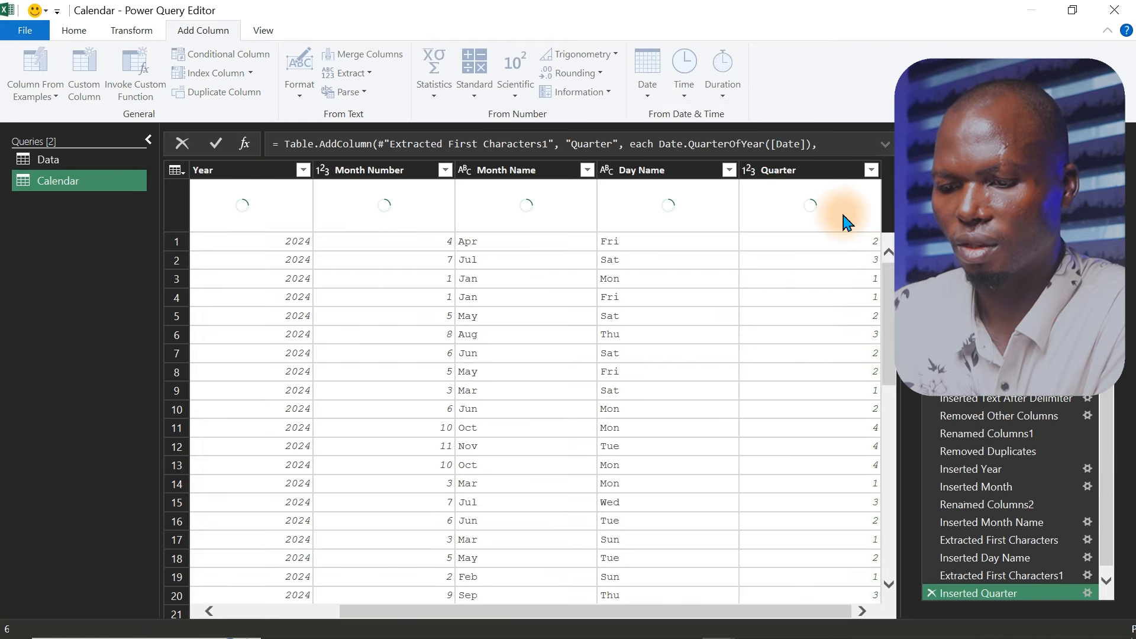
{"action": "left_click", "coordinate": [871, 171]}
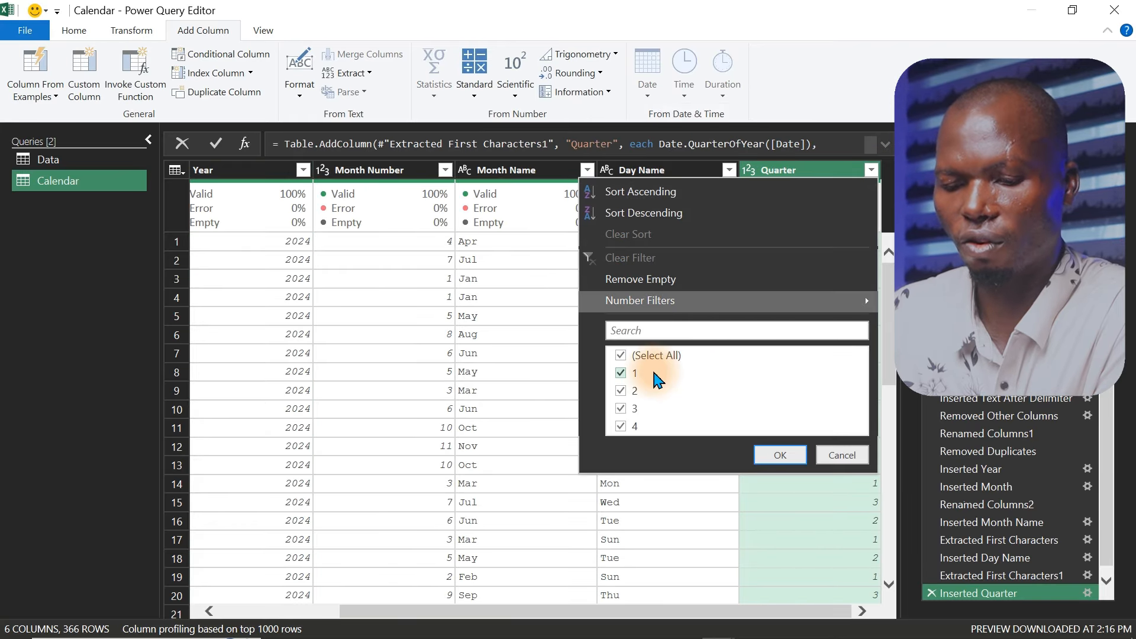
{"action": "left_click", "coordinate": [837, 453]}
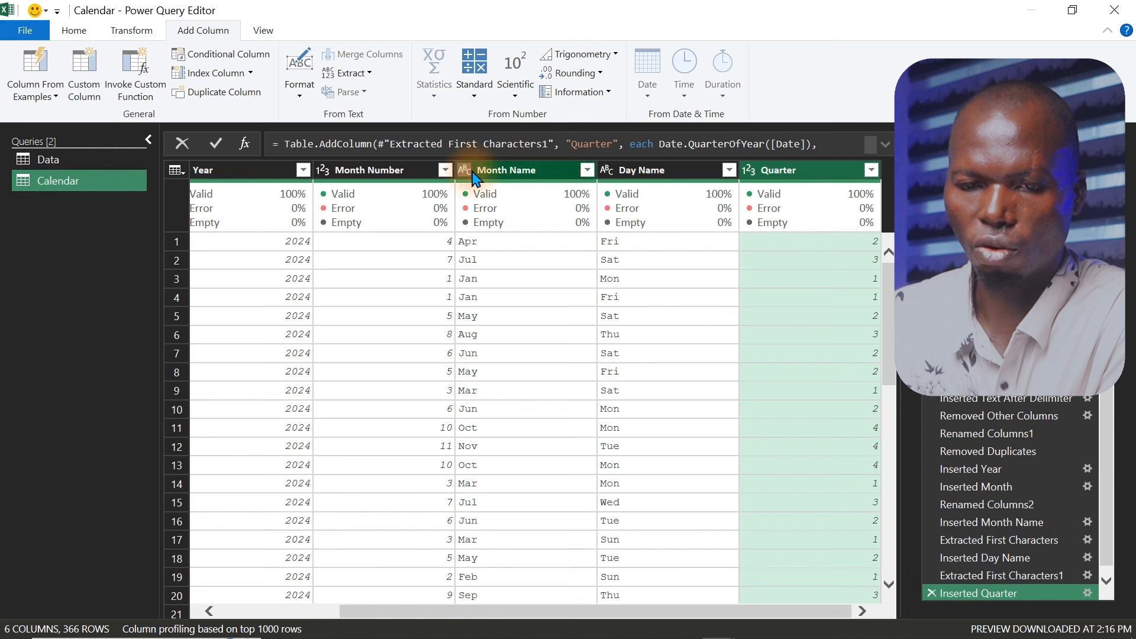
Add the prefix "Q-" to every value in the Quarter column and review its distinct values.
{"action": "left_click", "coordinate": [121, 35]}
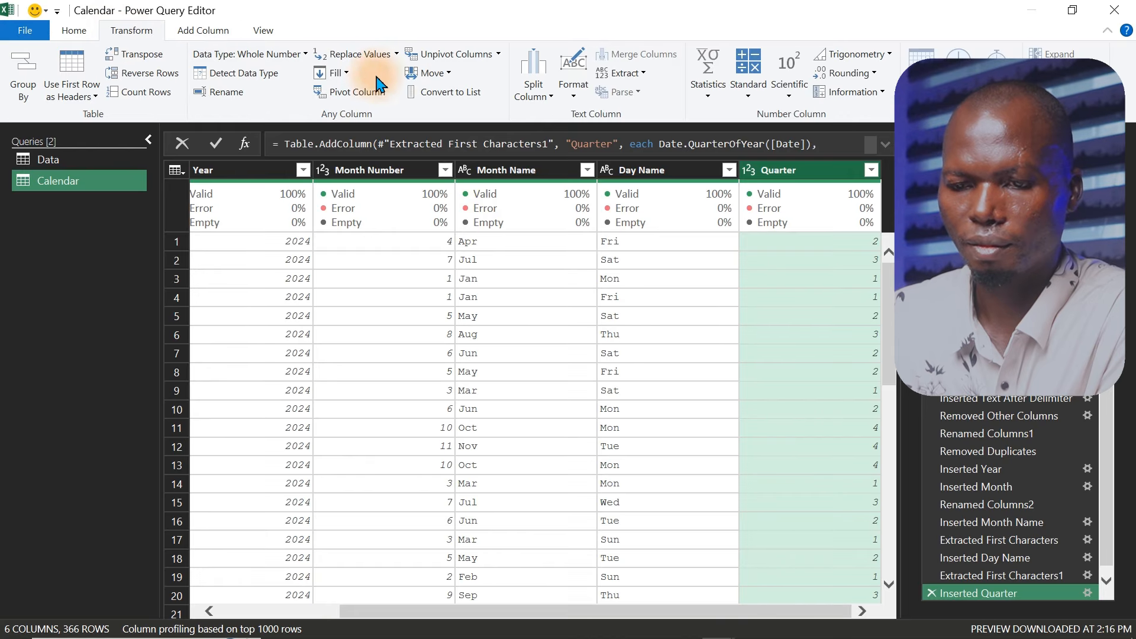
{"action": "left_click", "coordinate": [572, 99]}
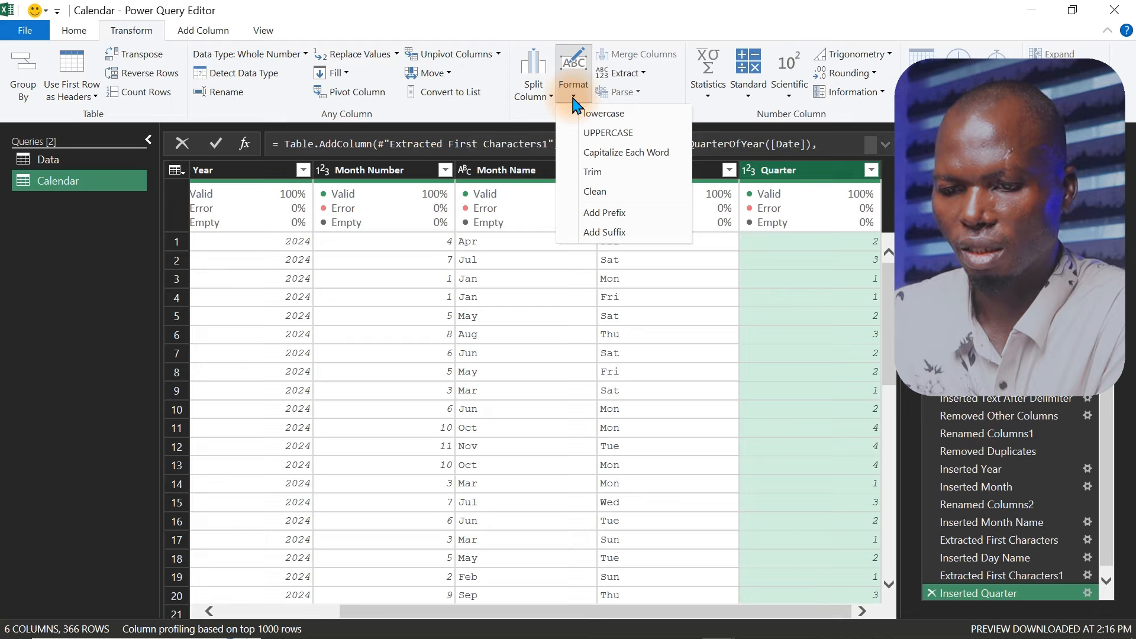
{"action": "left_click", "coordinate": [610, 214]}
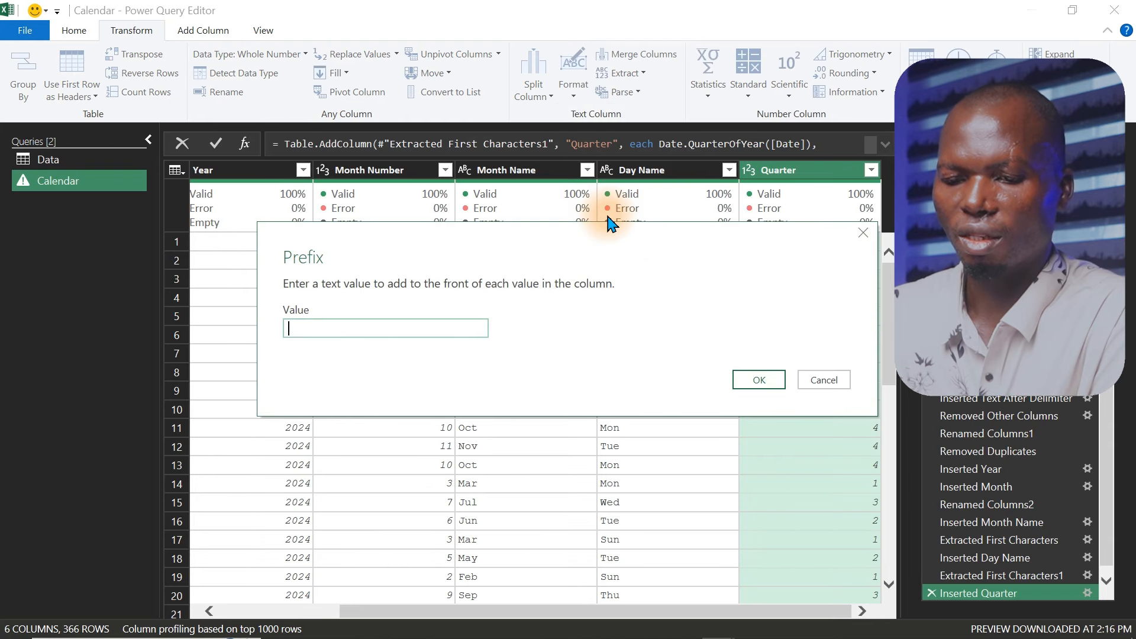
{"action": "type", "text": "Q-"}
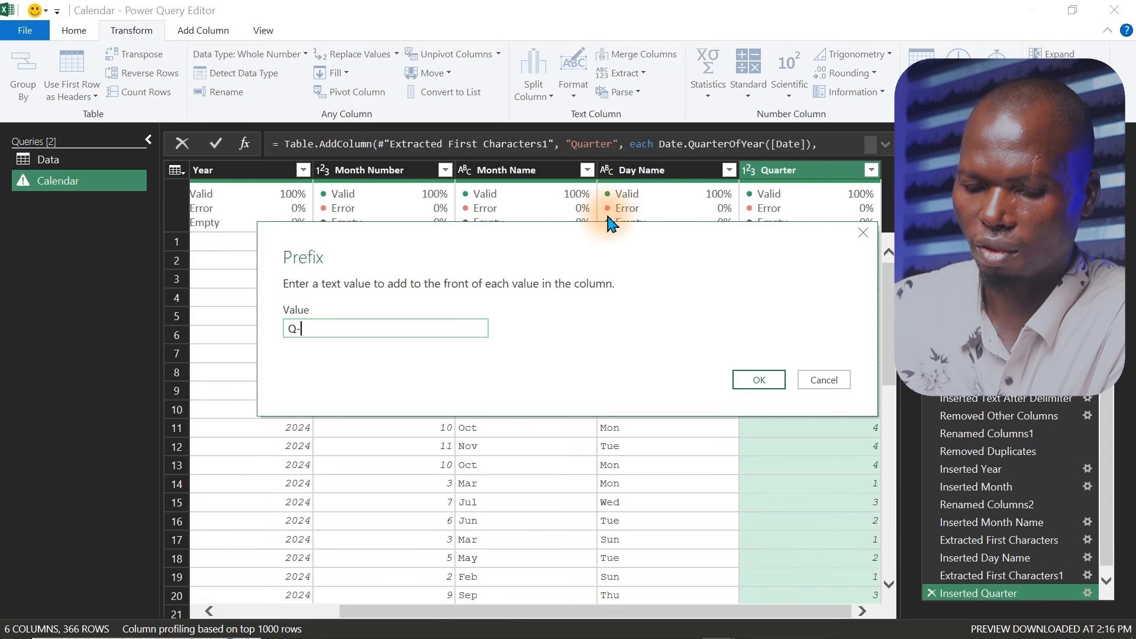
{"action": "left_click", "coordinate": [763, 388]}
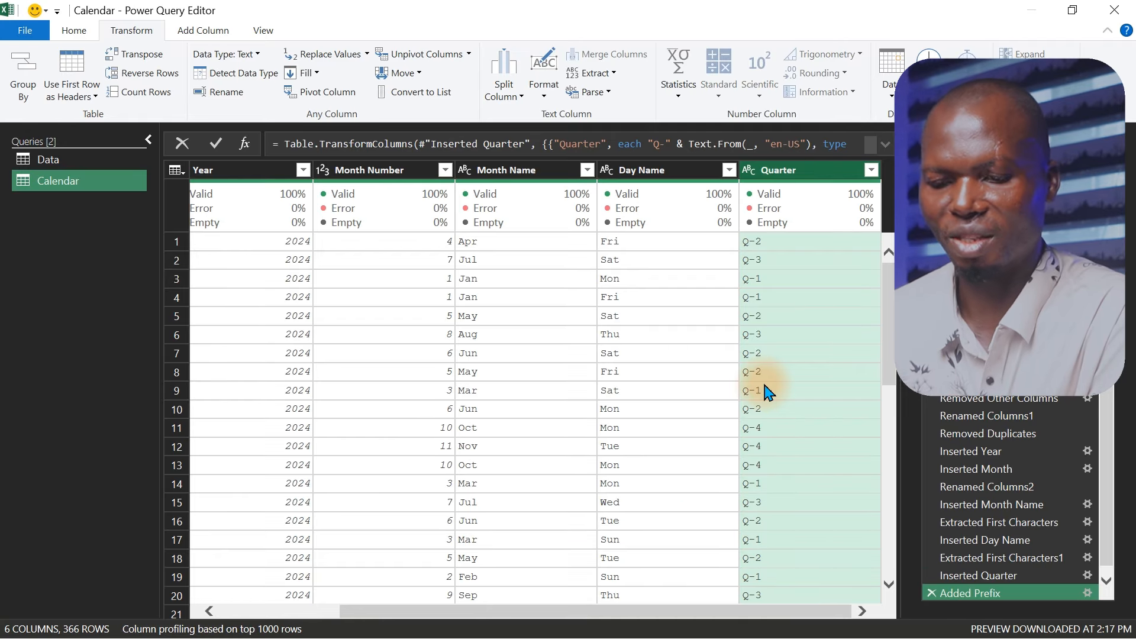
{"action": "left_click", "coordinate": [871, 170]}
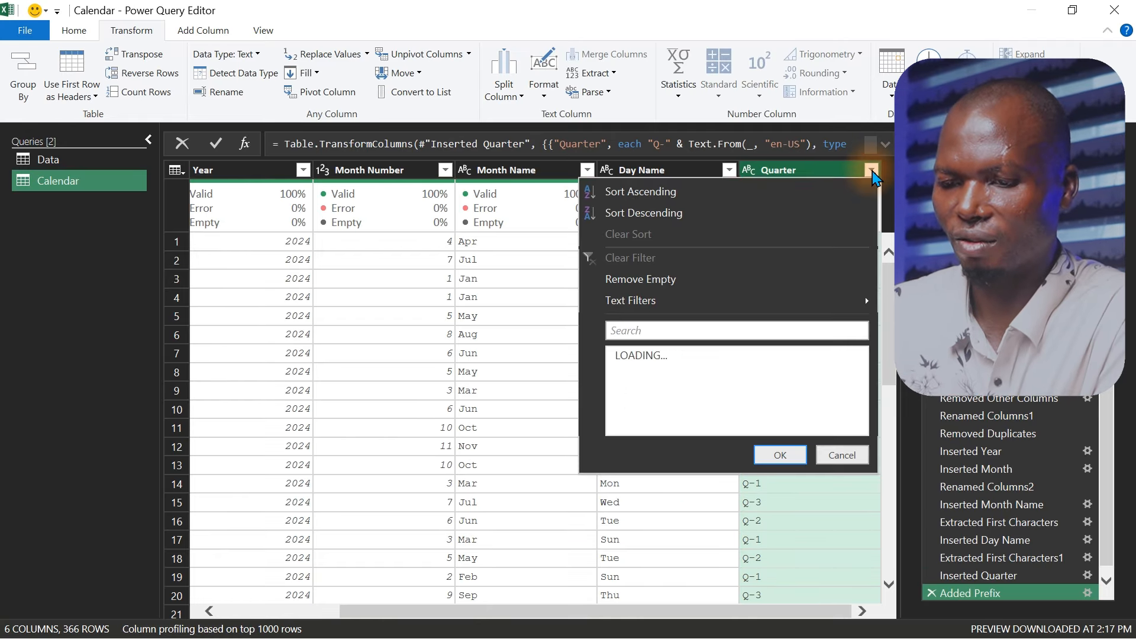
{"action": "left_click", "coordinate": [872, 172]}
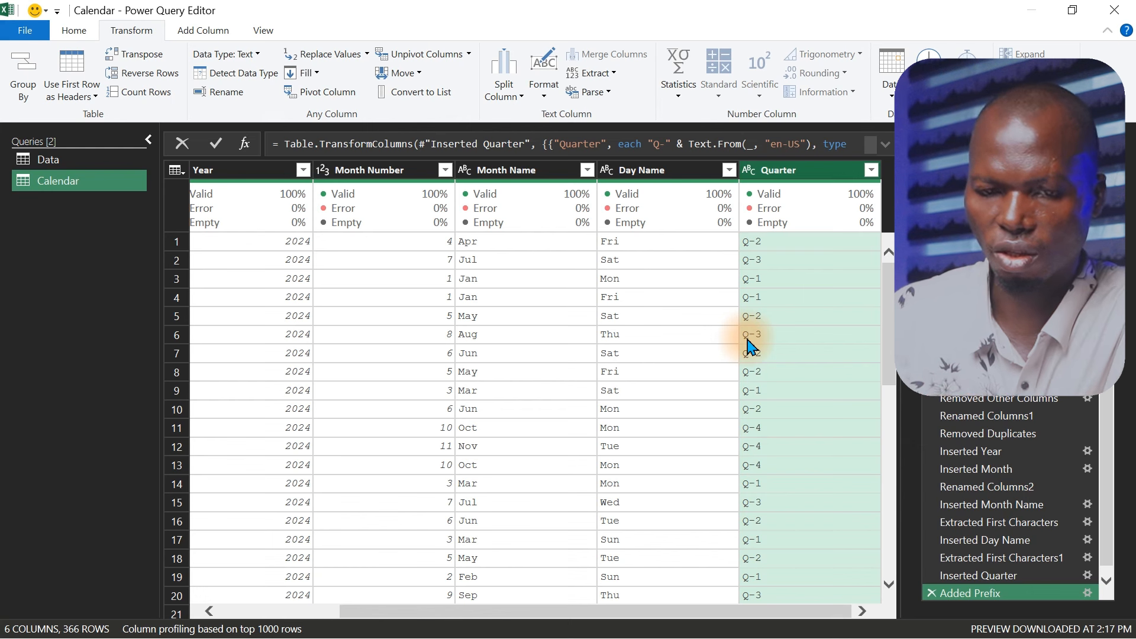
Close the query editor and load the Calendar query as a connection only, adding it to the Data Model.
{"action": "left_click", "coordinate": [70, 36]}
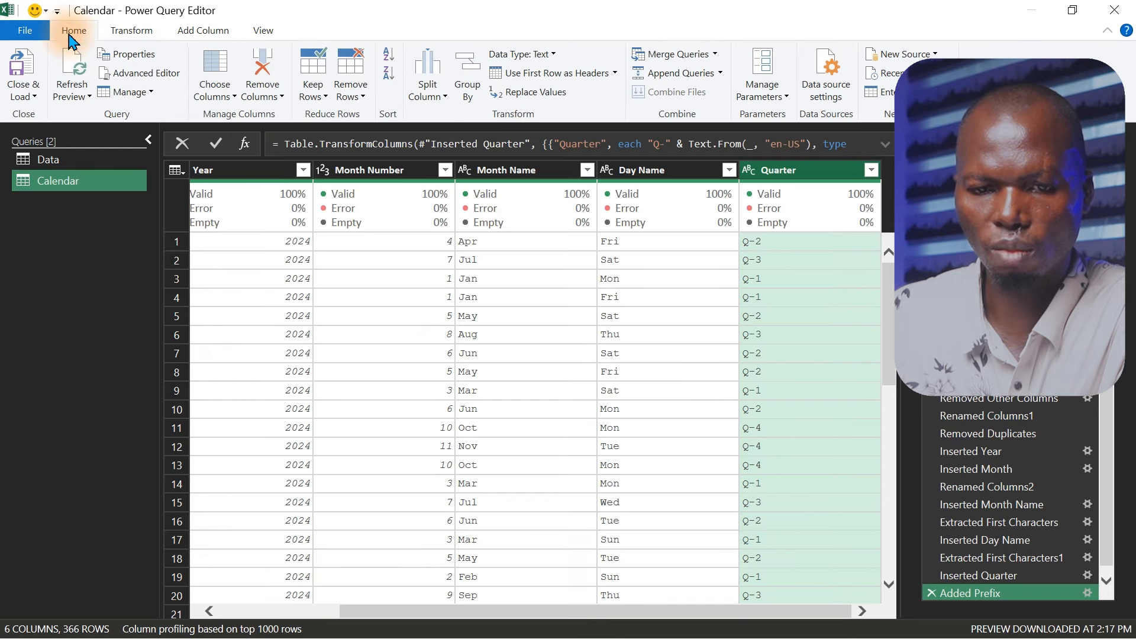
{"action": "left_click", "coordinate": [27, 97]}
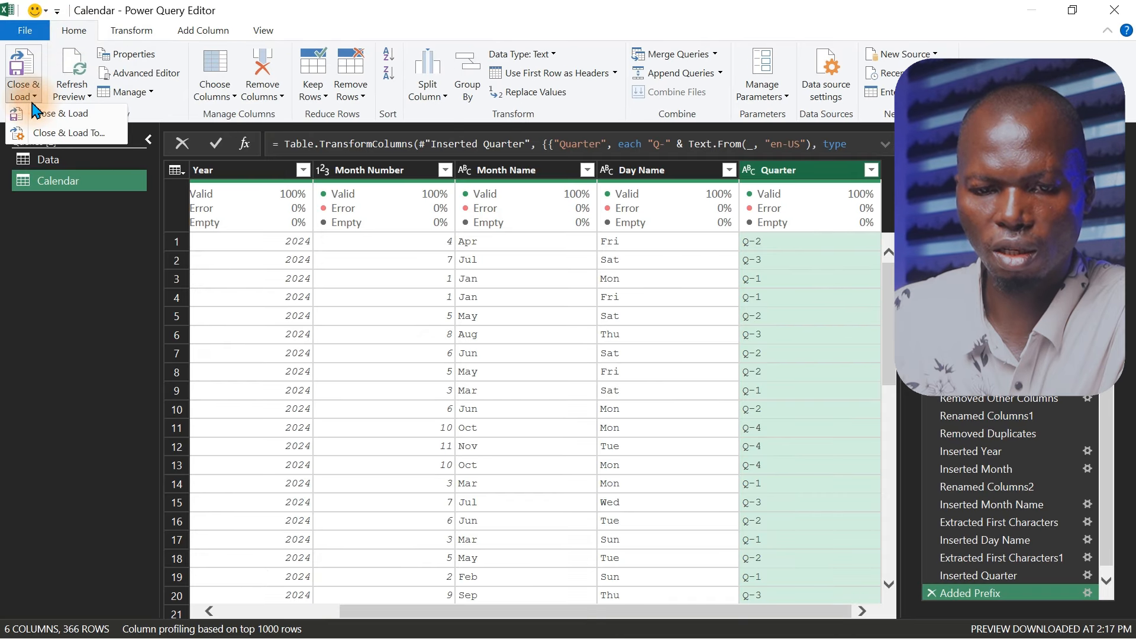
{"action": "left_click", "coordinate": [74, 135]}
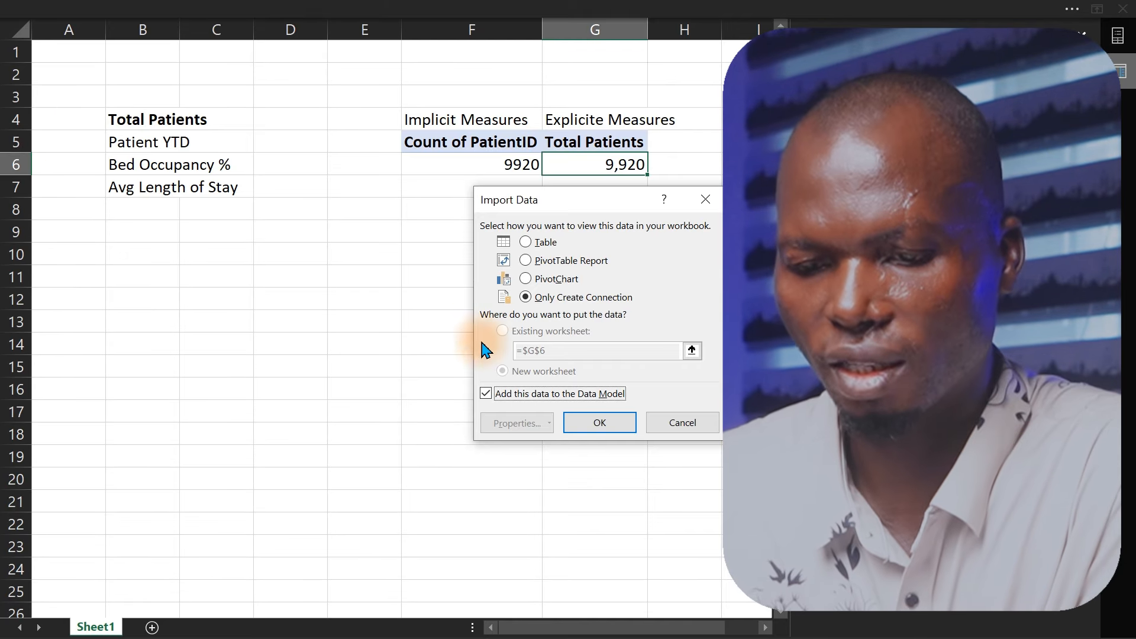
{"action": "left_click", "coordinate": [618, 423]}
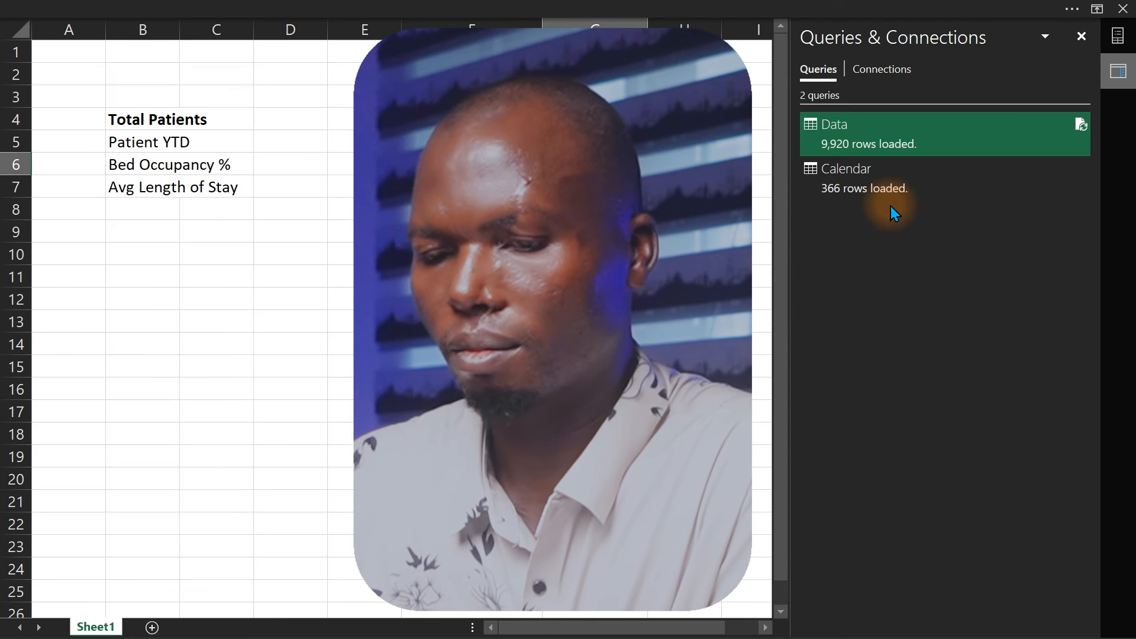
Open the Power Pivot data model and look through the Data and Calendar tables.
{"action": "left_click", "coordinate": [665, 6]}
{"action": "left_click", "coordinate": [696, 43]}
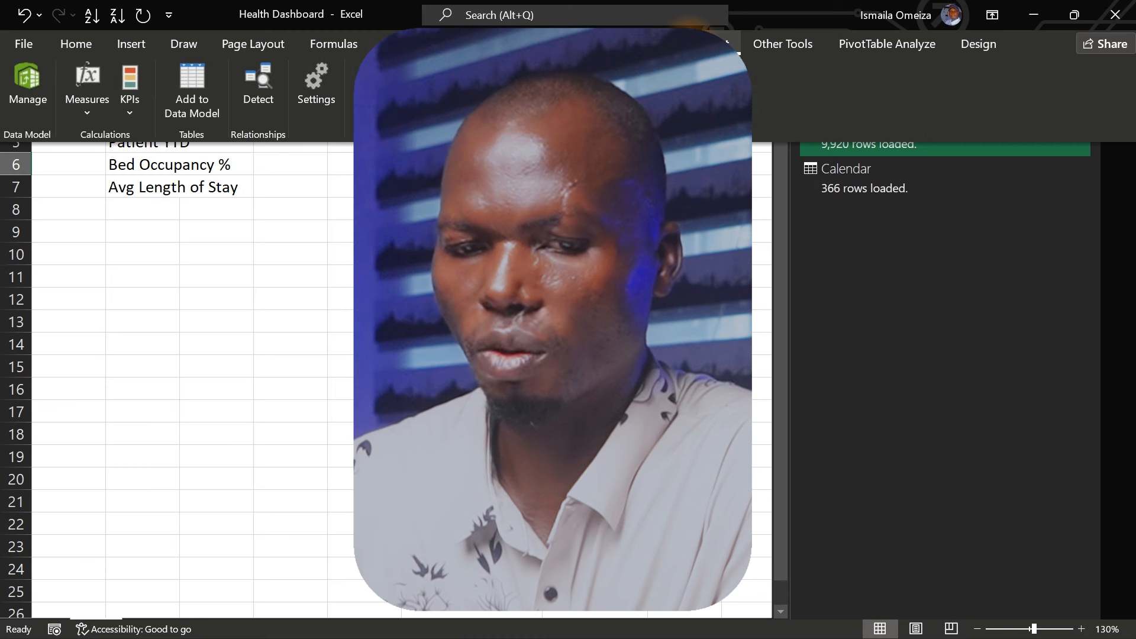
{"action": "left_click", "coordinate": [32, 109]}
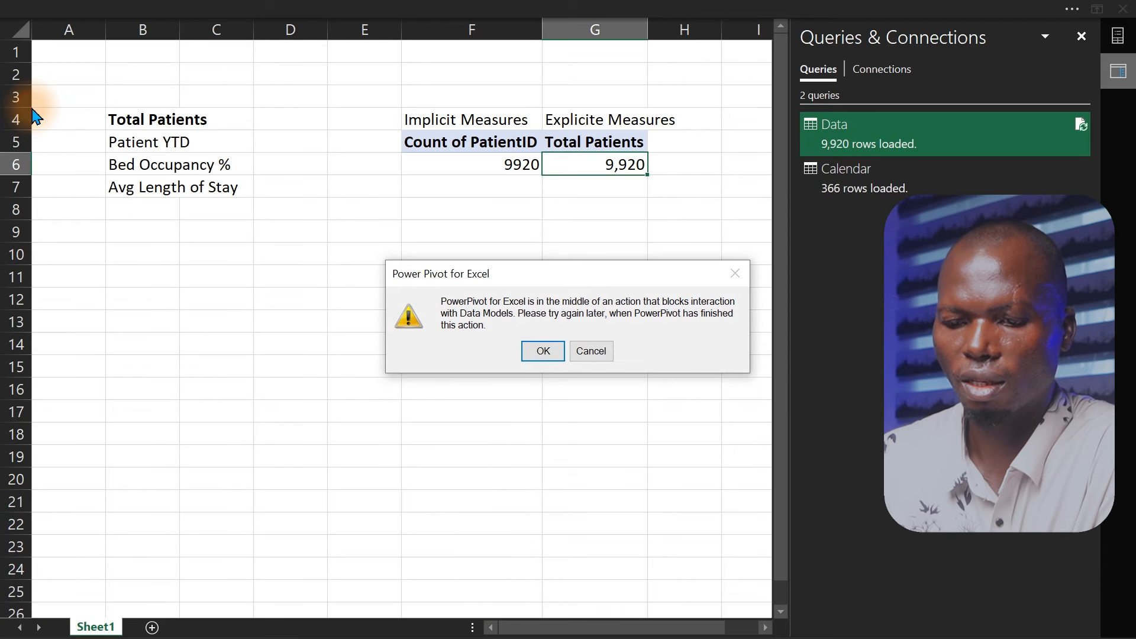
{"action": "left_click", "coordinate": [543, 350]}
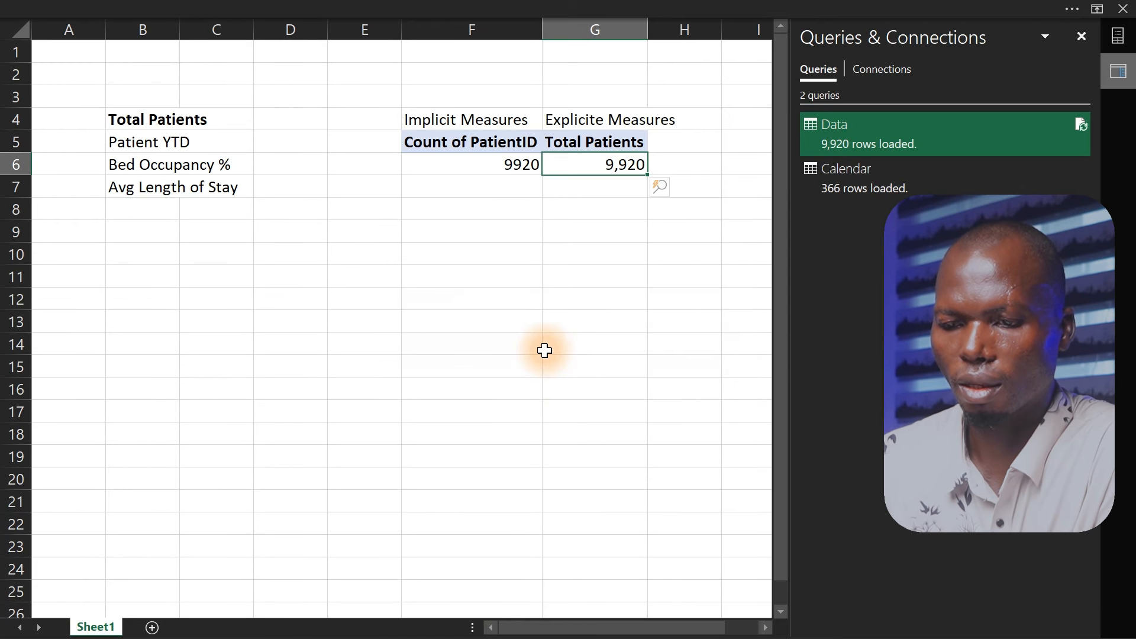
{"action": "left_click", "coordinate": [552, 4]}
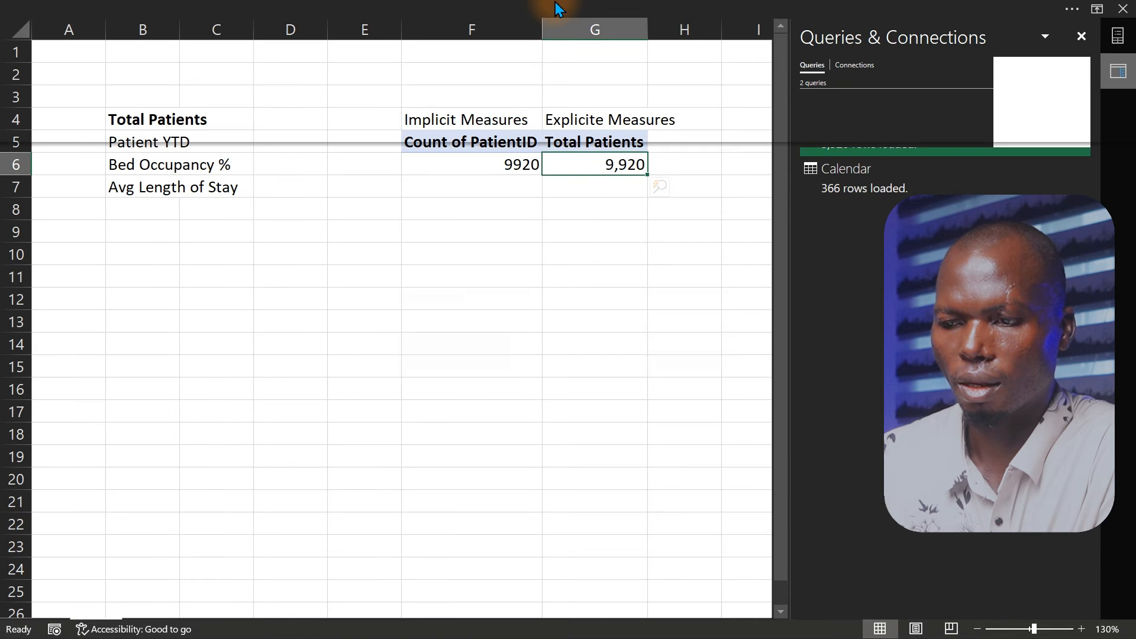
{"action": "left_click", "coordinate": [28, 82]}
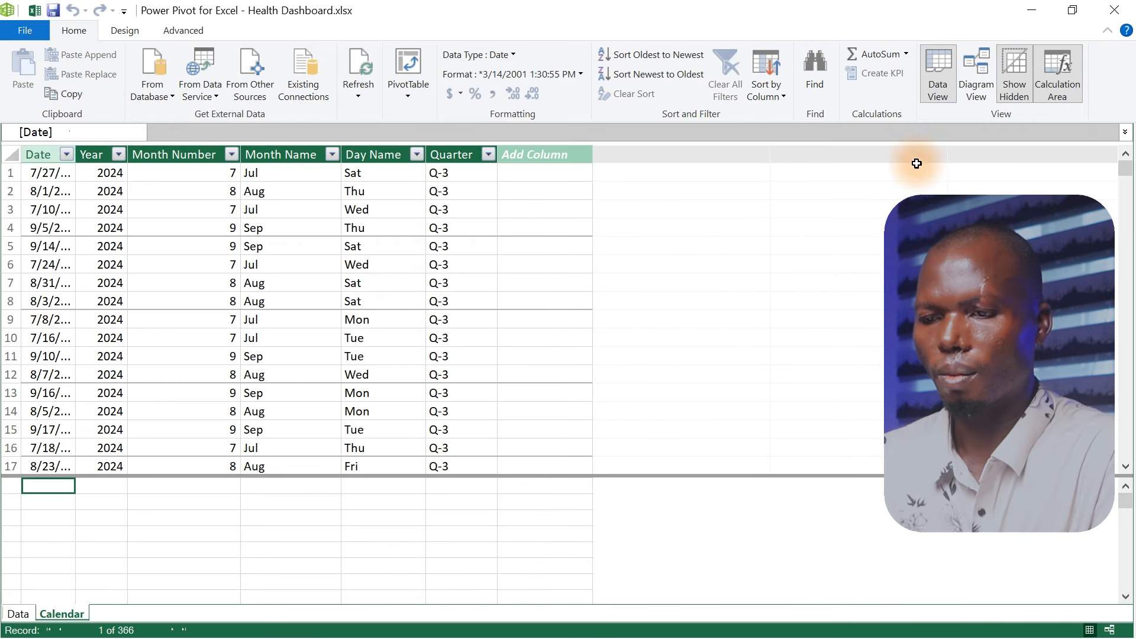
{"action": "left_click", "coordinate": [14, 615]}
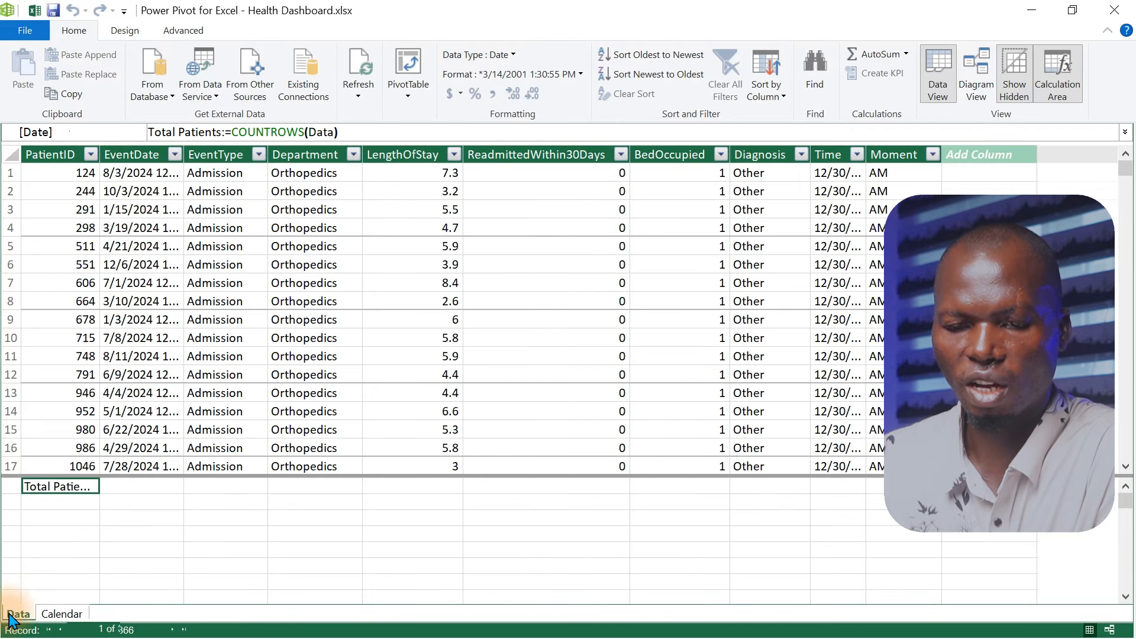
{"action": "left_click", "coordinate": [61, 614]}
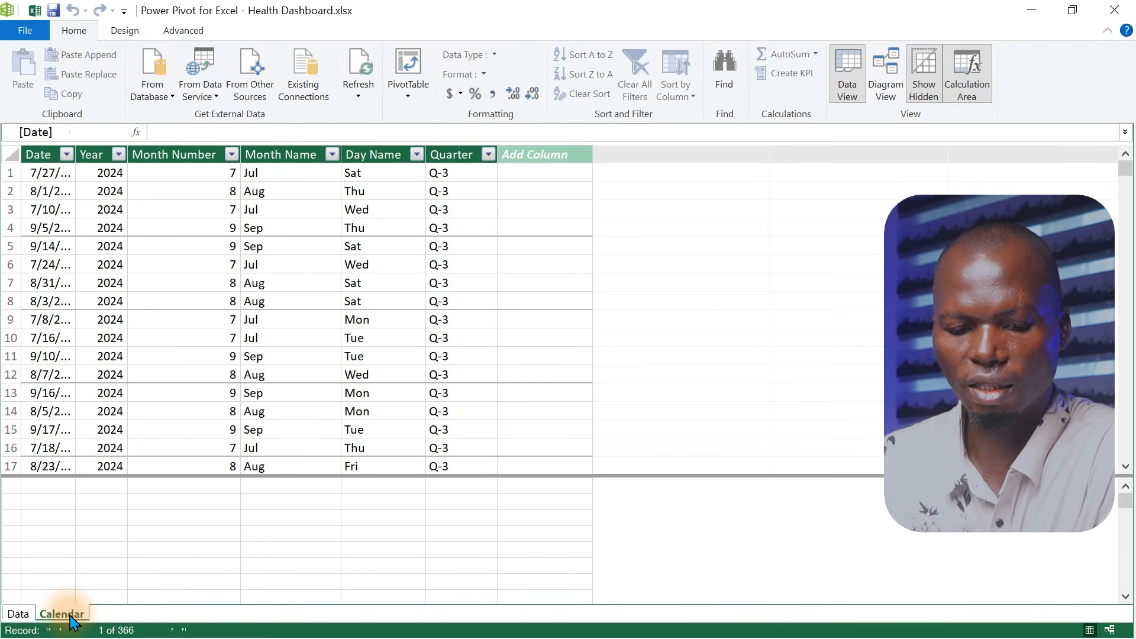
{"action": "left_click", "coordinate": [19, 615]}
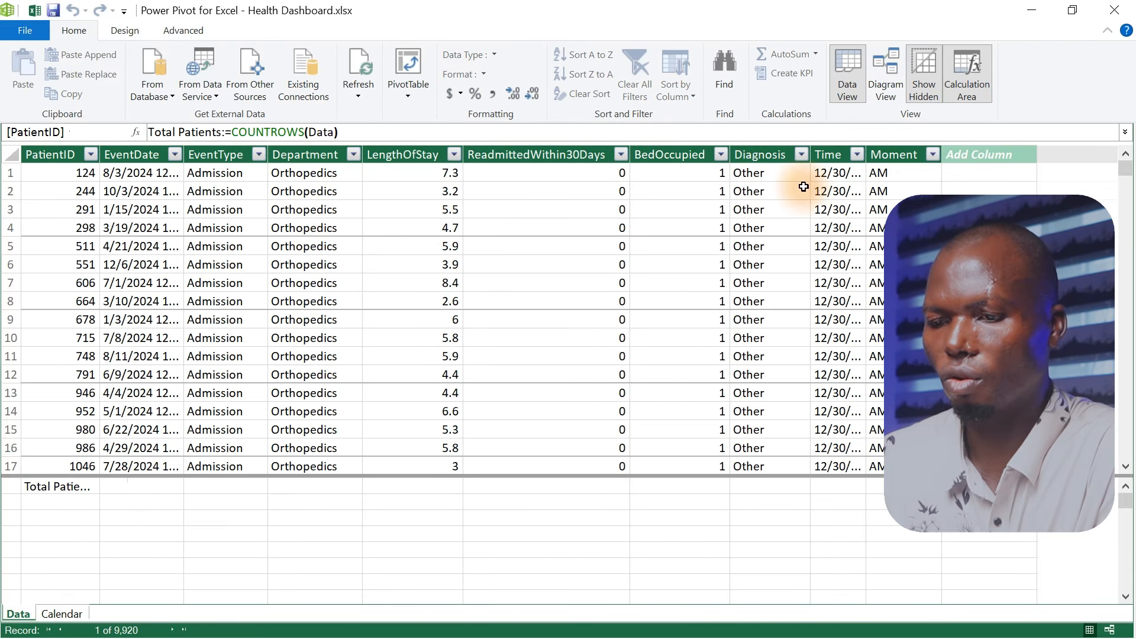
Show the data model as a diagram and arrange the Calendar table above and to the right of the Data table.
{"action": "left_click", "coordinate": [882, 104]}
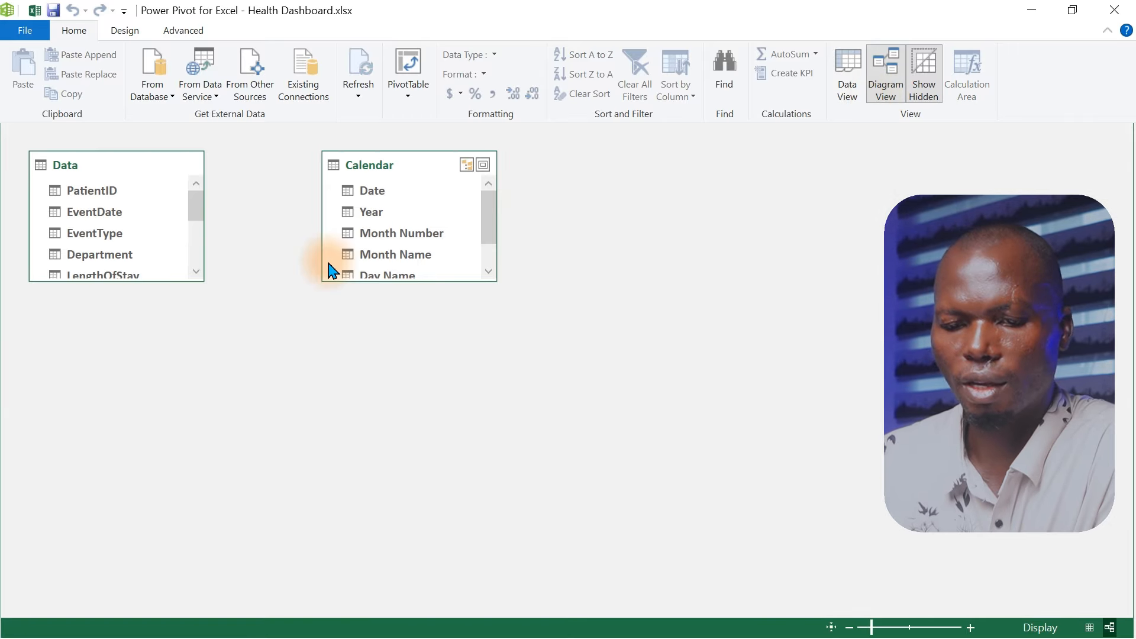
{"action": "left_click_drag", "start_coordinate": [398, 172], "coordinate": [501, 182]}
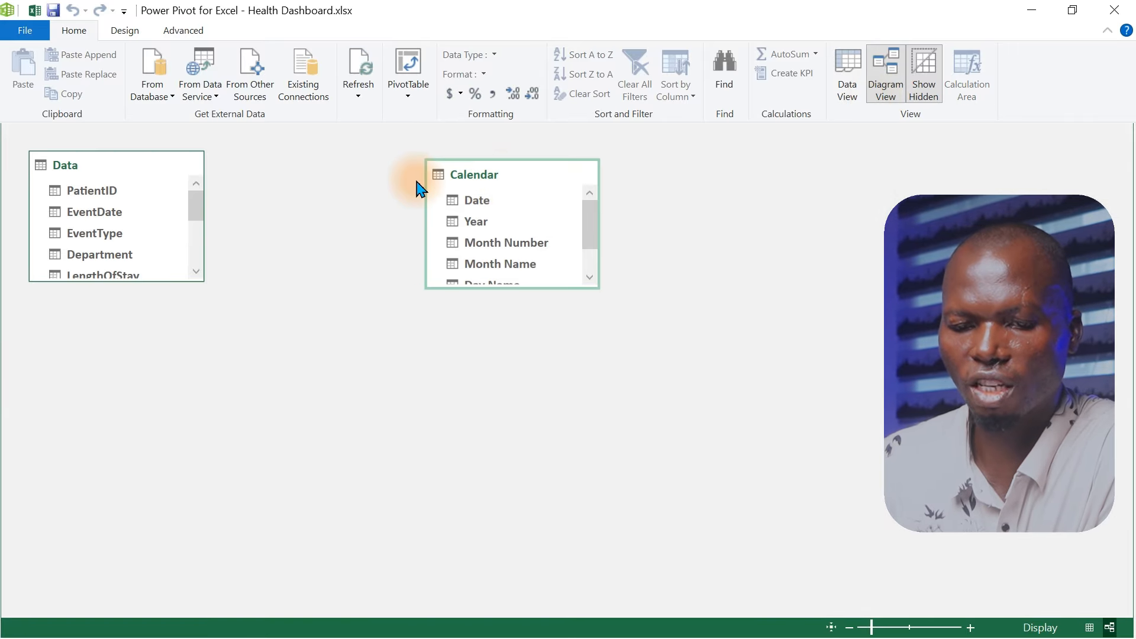
{"action": "left_click_drag", "start_coordinate": [140, 167], "coordinate": [254, 256]}
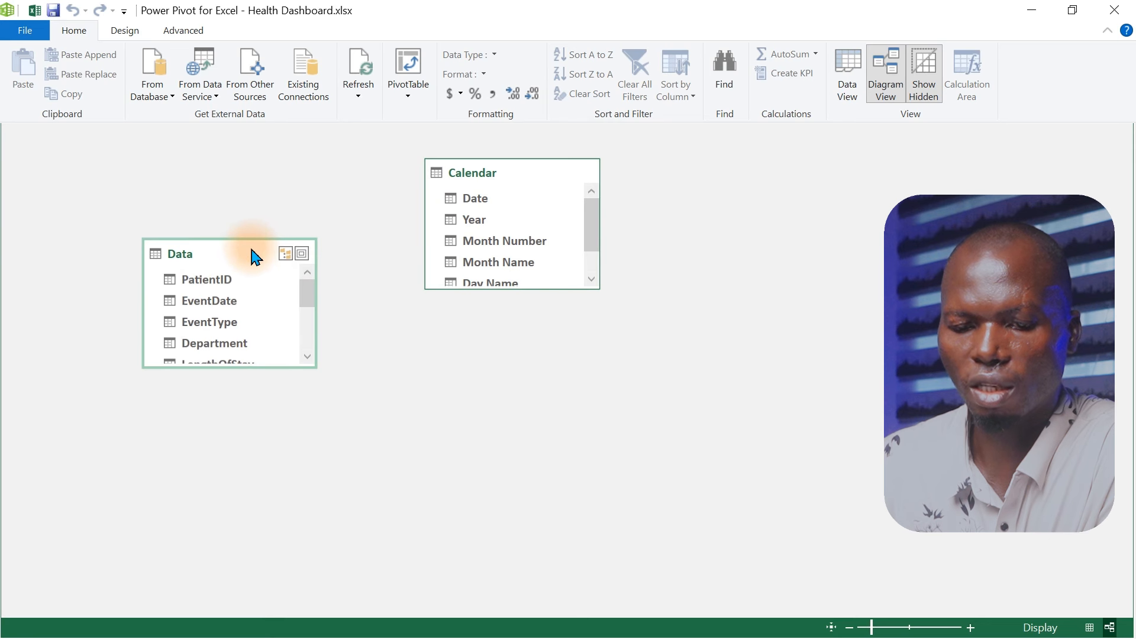
{"action": "left_click_drag", "start_coordinate": [495, 185], "coordinate": [547, 184]}
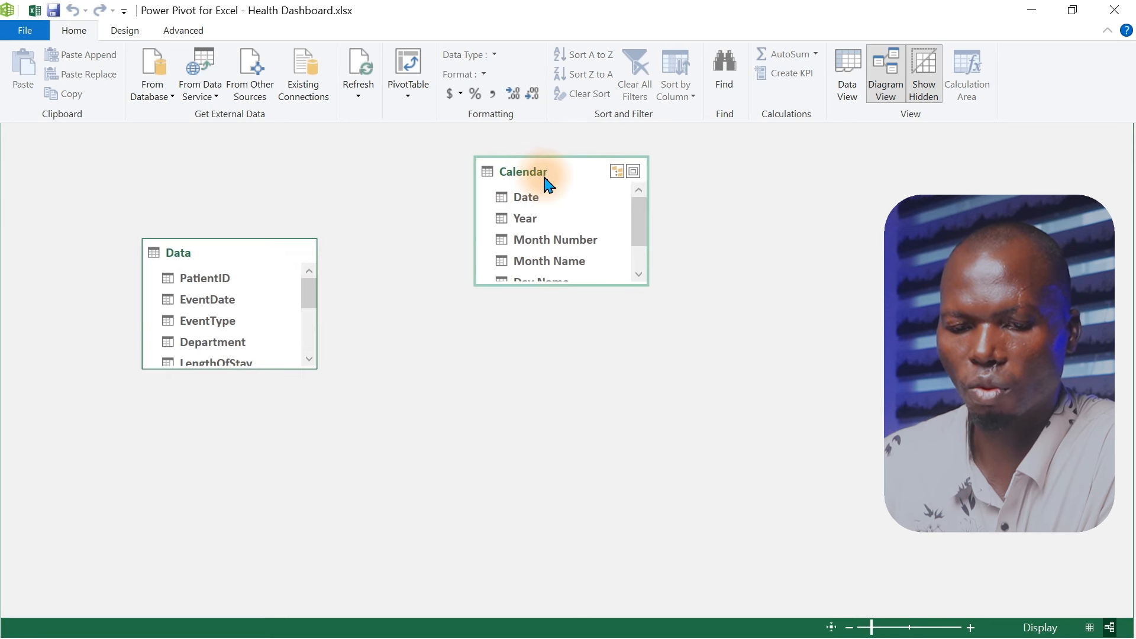
Create a relationship from EventDate in the Data table to Date in the Calendar table, and return to the Excel workbook.
{"action": "left_click", "coordinate": [214, 302]}
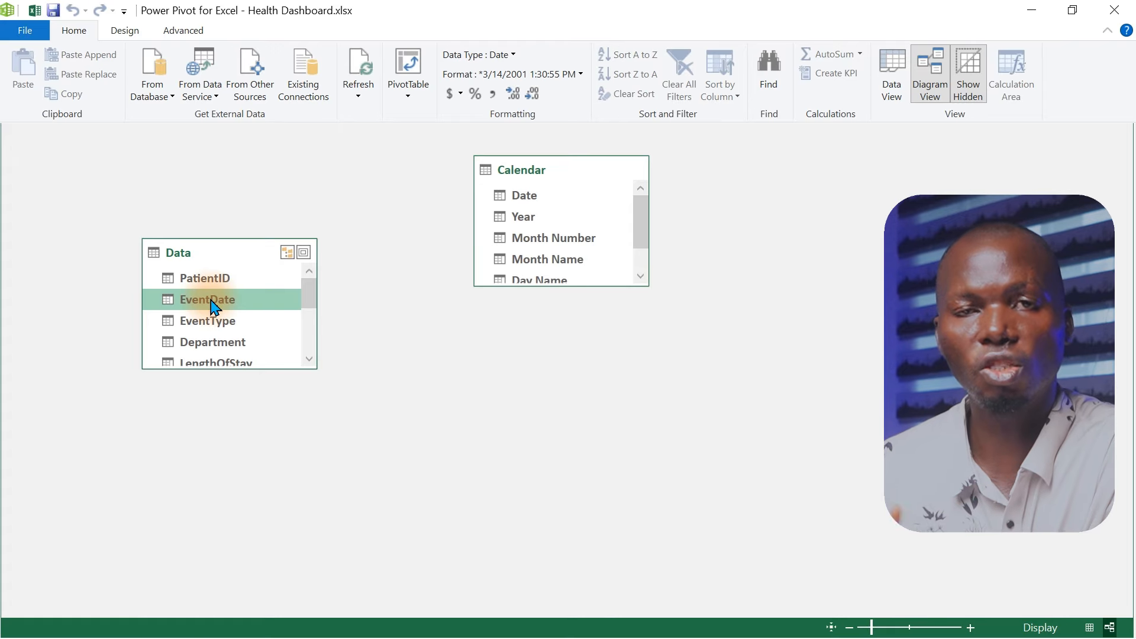
{"action": "left_click_drag", "start_coordinate": [212, 303], "coordinate": [527, 199]}
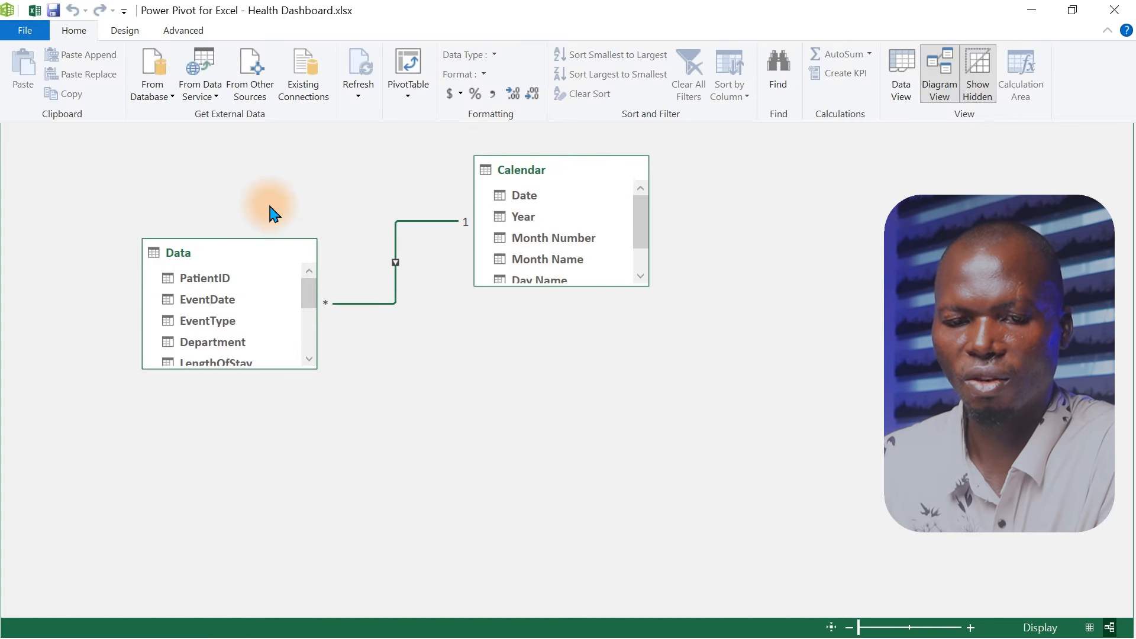
{"action": "left_click", "coordinate": [33, 11]}
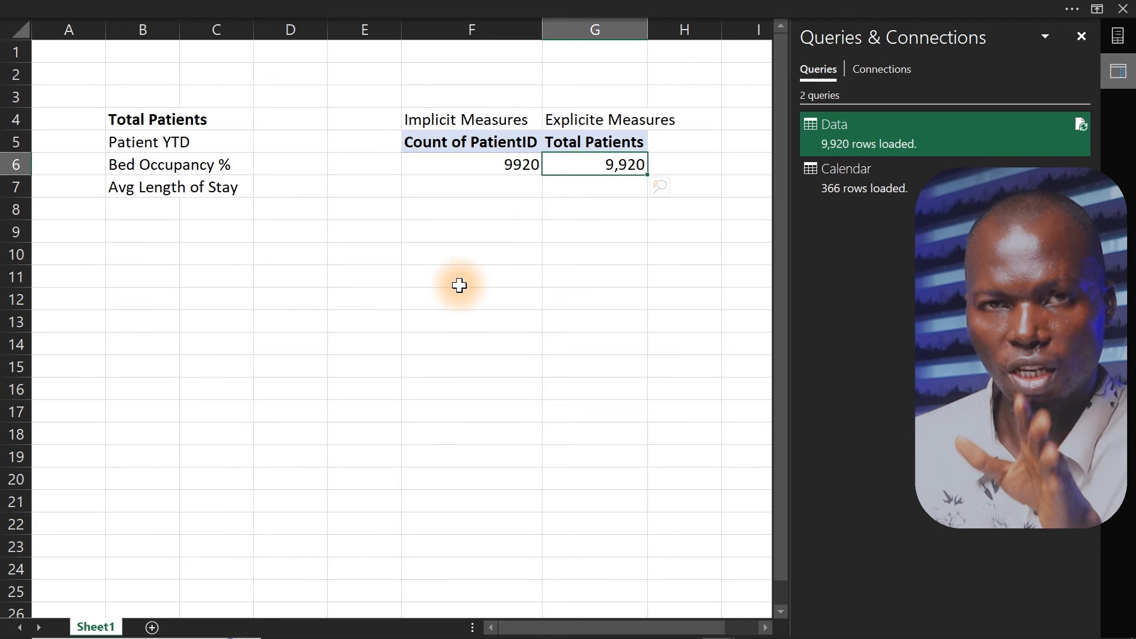
Create a new Power Pivot measure in the Data table and name it Patient YTD.
{"action": "mouse_move", "coordinate": [583, 163]}
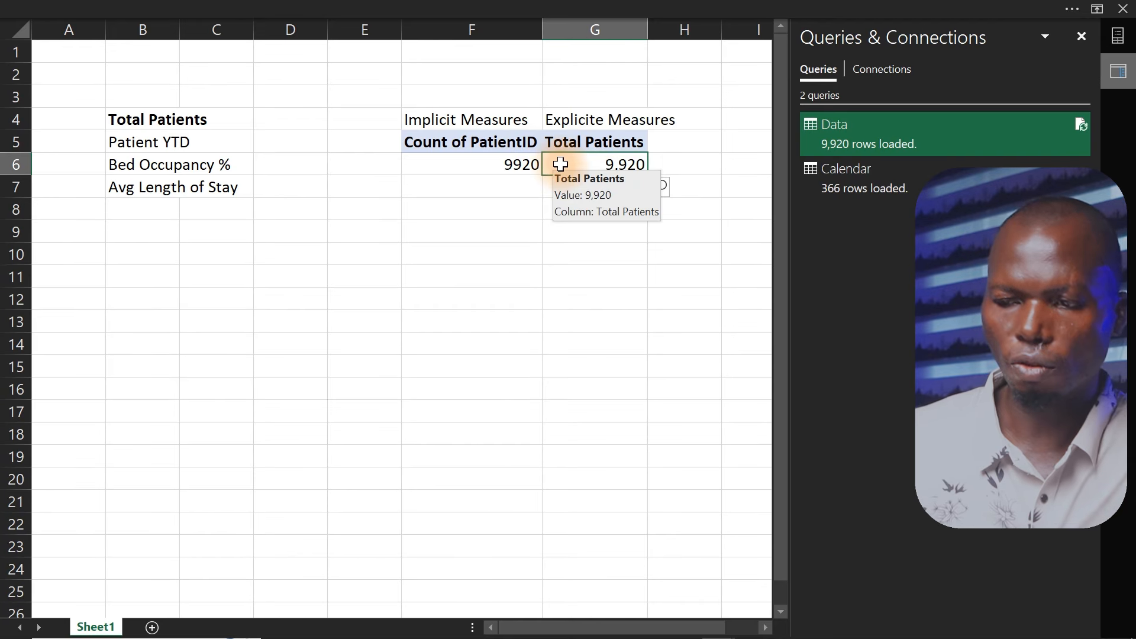
{"action": "left_click", "coordinate": [525, 7]}
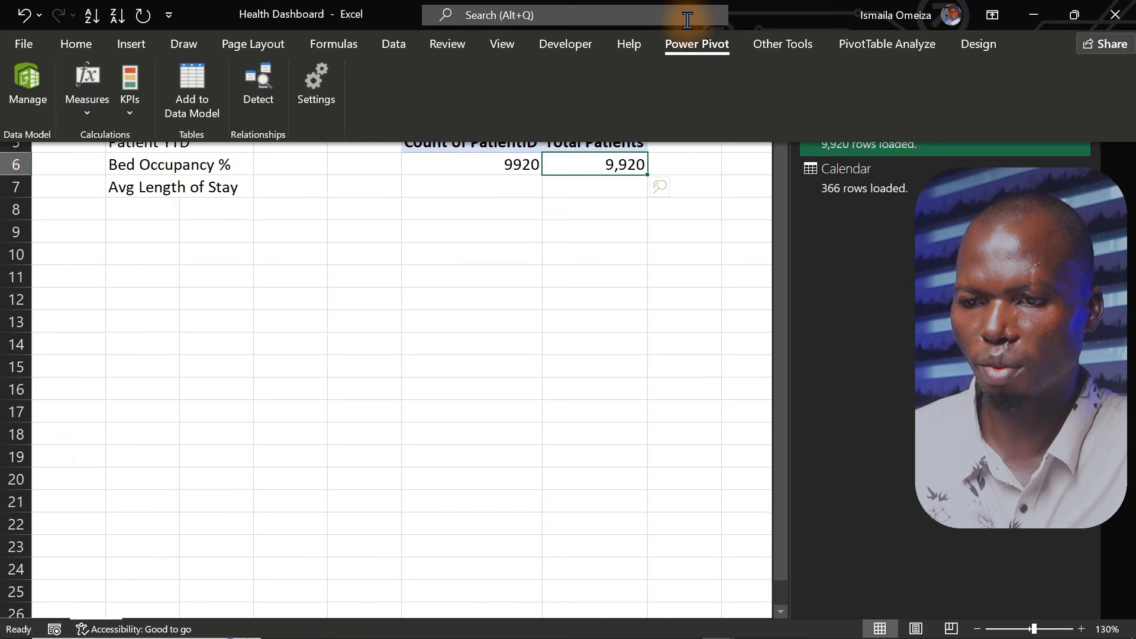
{"action": "left_click", "coordinate": [84, 115]}
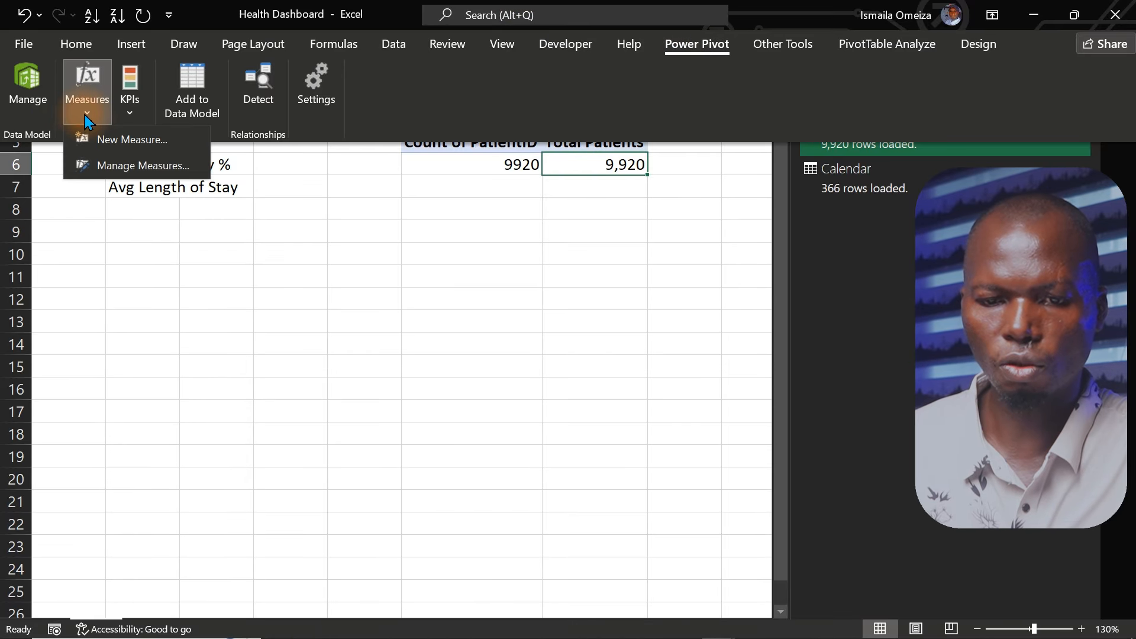
{"action": "left_click", "coordinate": [107, 139]}
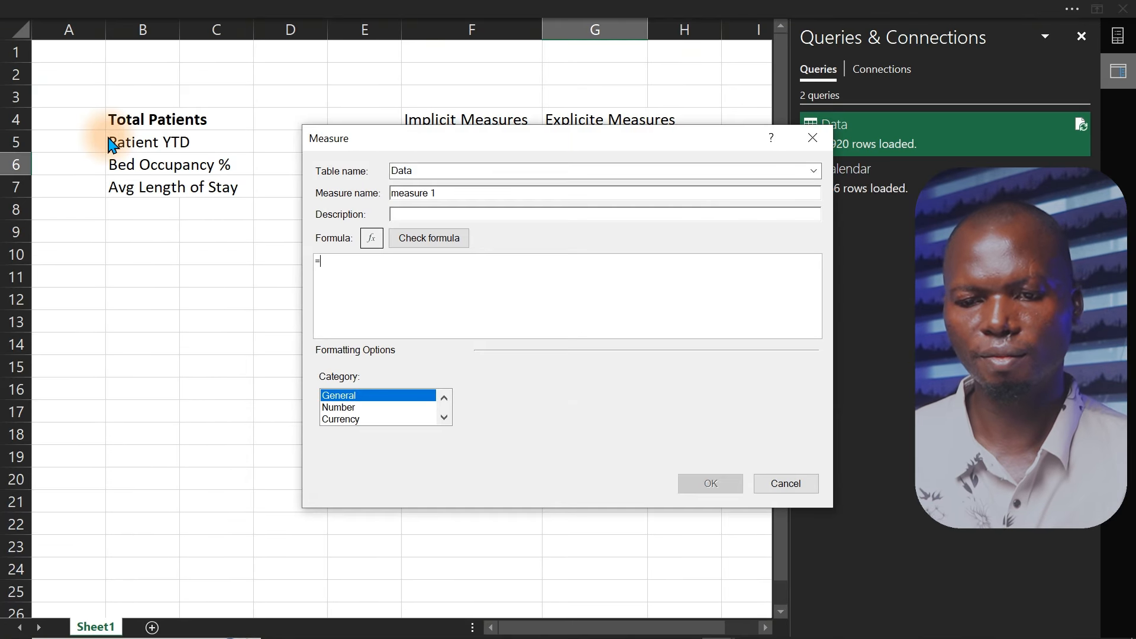
{"action": "left_click_drag", "start_coordinate": [456, 190], "coordinate": [367, 187]}
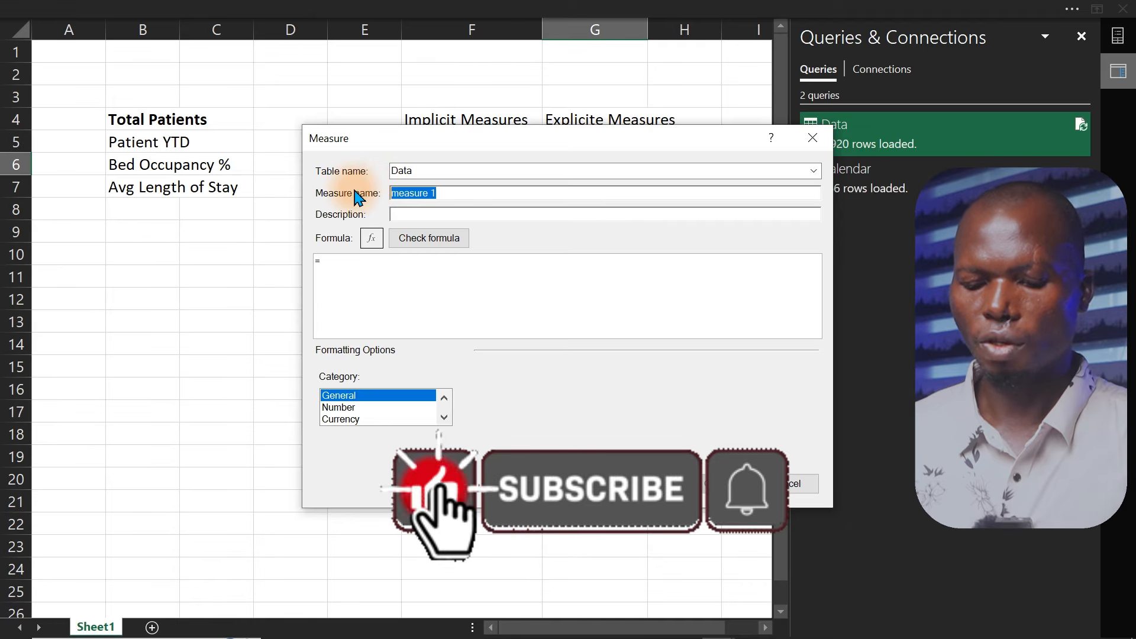
{"action": "type", "text": "Patient YTD"}
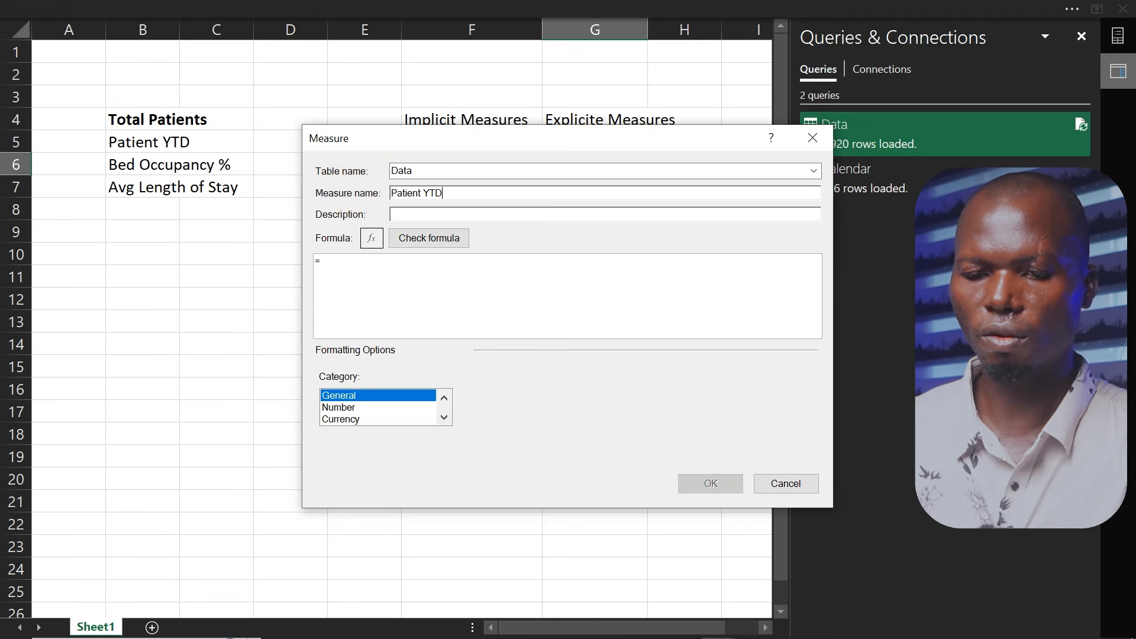
Begin the measure's formula with CALCULATE( followed by an indented new line, and move the dialog clear of the pivot results.
{"action": "left_click", "coordinate": [389, 281]}
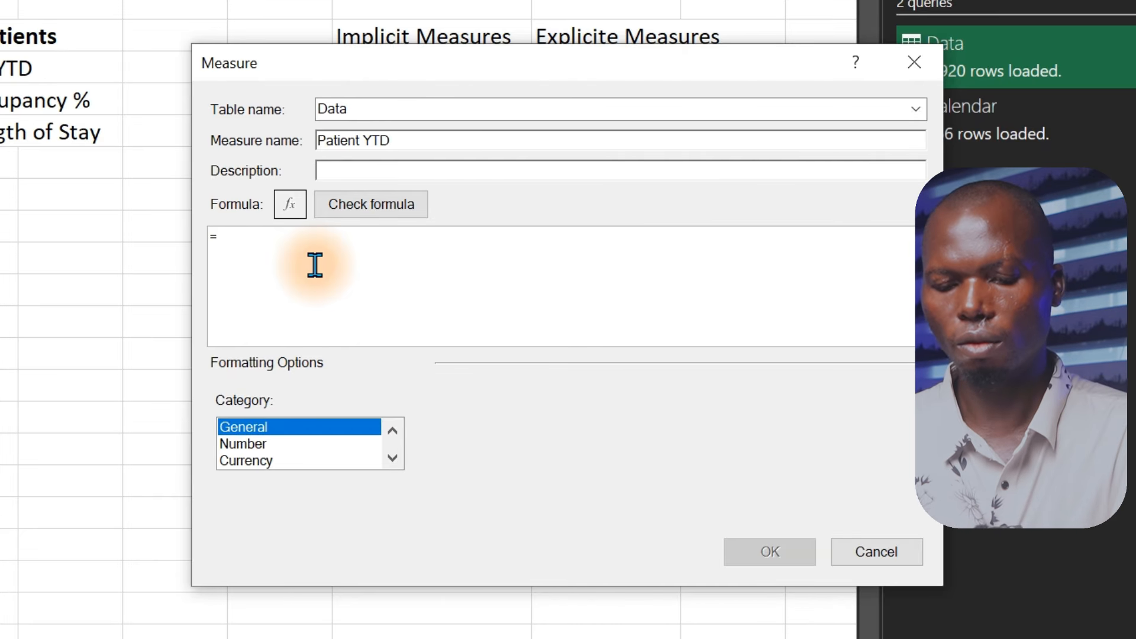
{"action": "type", "text": "cal"}
{"action": "key", "text": "Tab"}
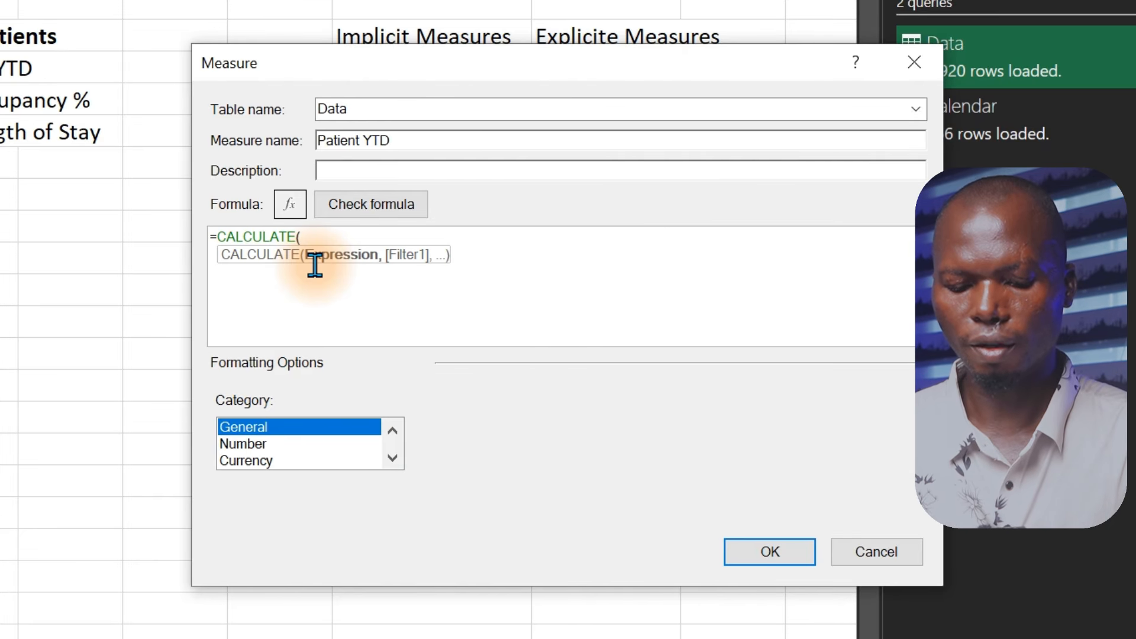
{"action": "key", "text": "Return"}
{"action": "key", "text": "Tab"}
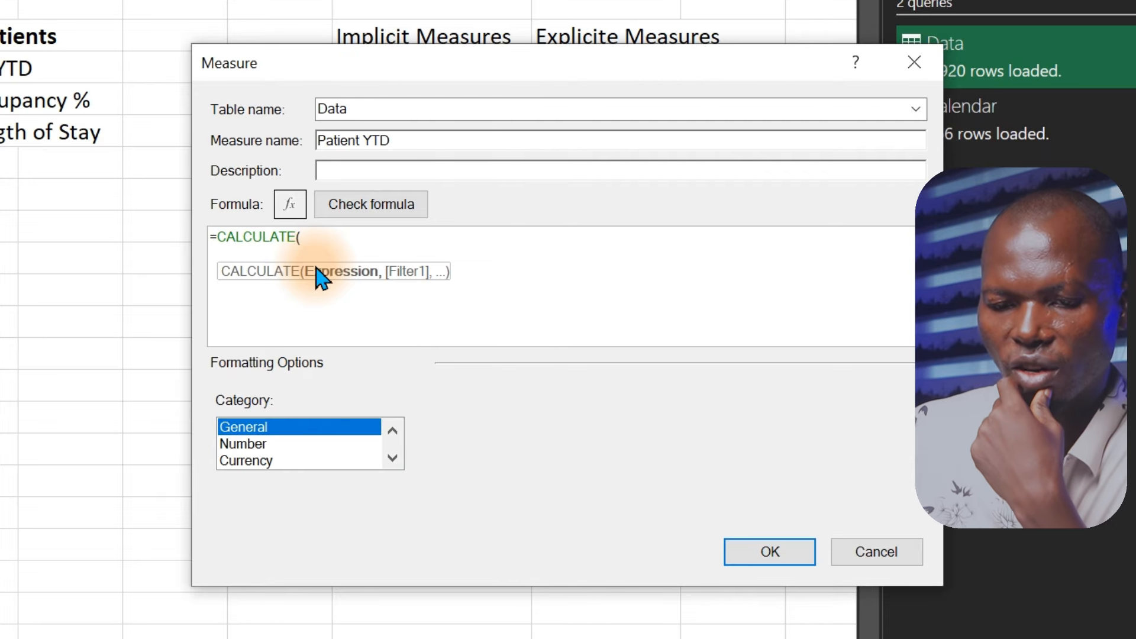
{"action": "left_click_drag", "start_coordinate": [553, 77], "coordinate": [513, 171]}
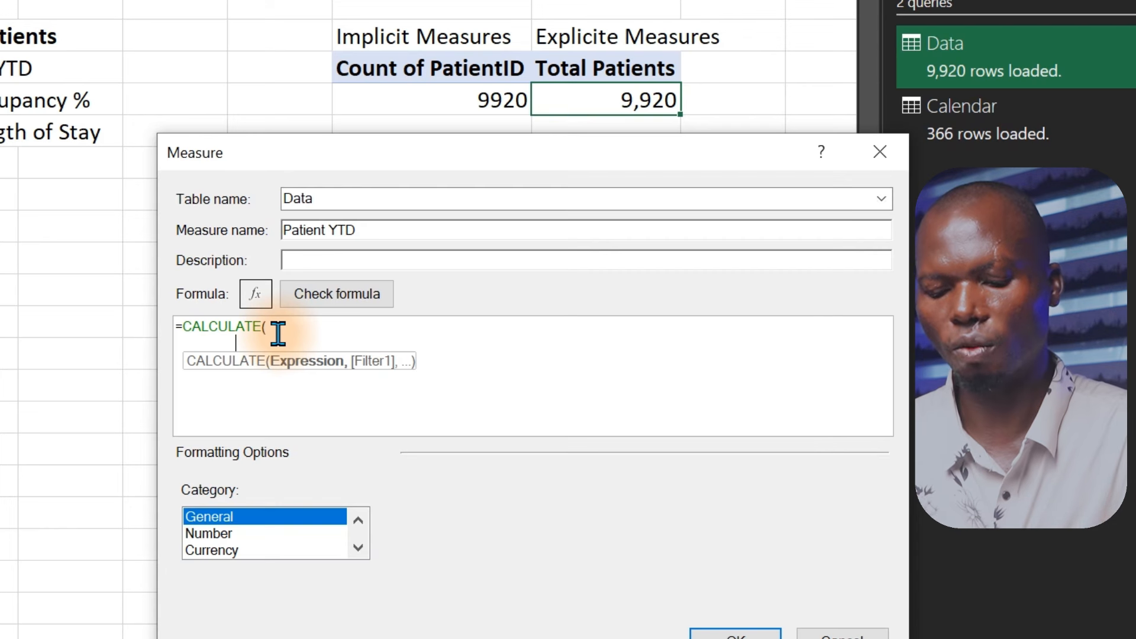
{"action": "type", "text": "countr"}
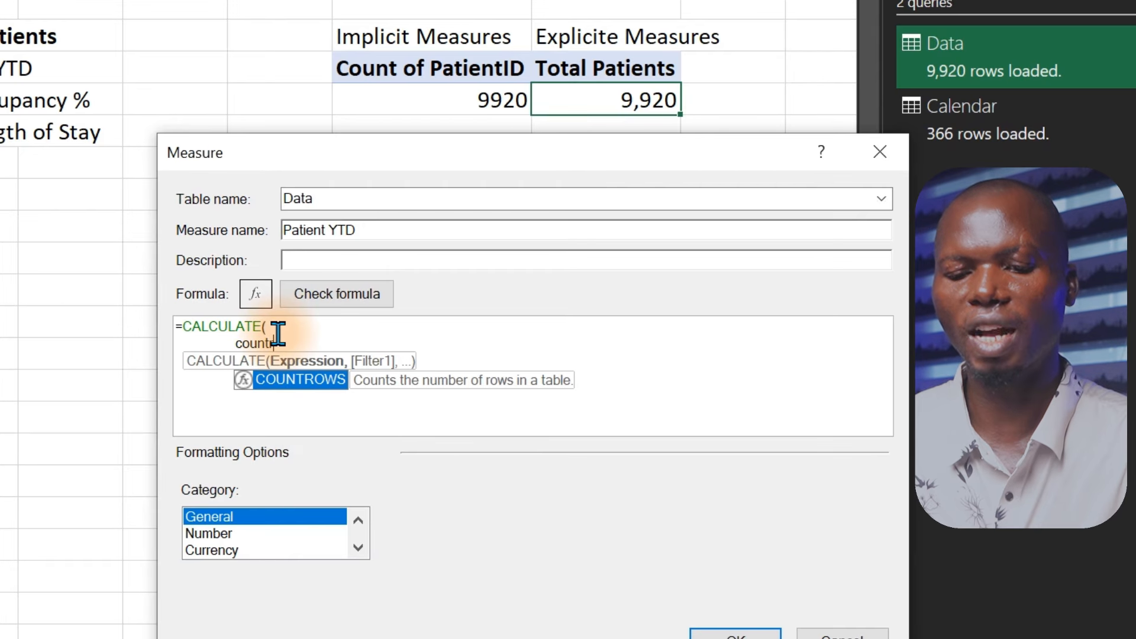
{"action": "key", "text": "BackSpace"}
{"action": "key", "text": "BackSpace"}
{"action": "key", "text": "BackSpace"}
{"action": "key", "text": "BackSpace"}
{"action": "key", "text": "BackSpace"}
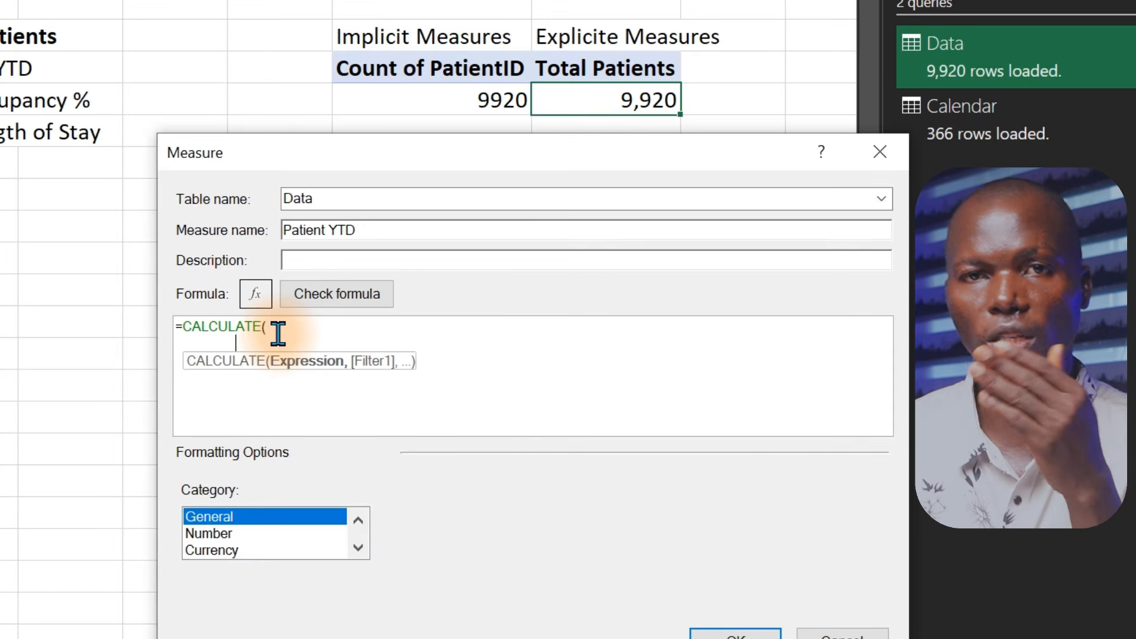
{"action": "type", "text": "["}
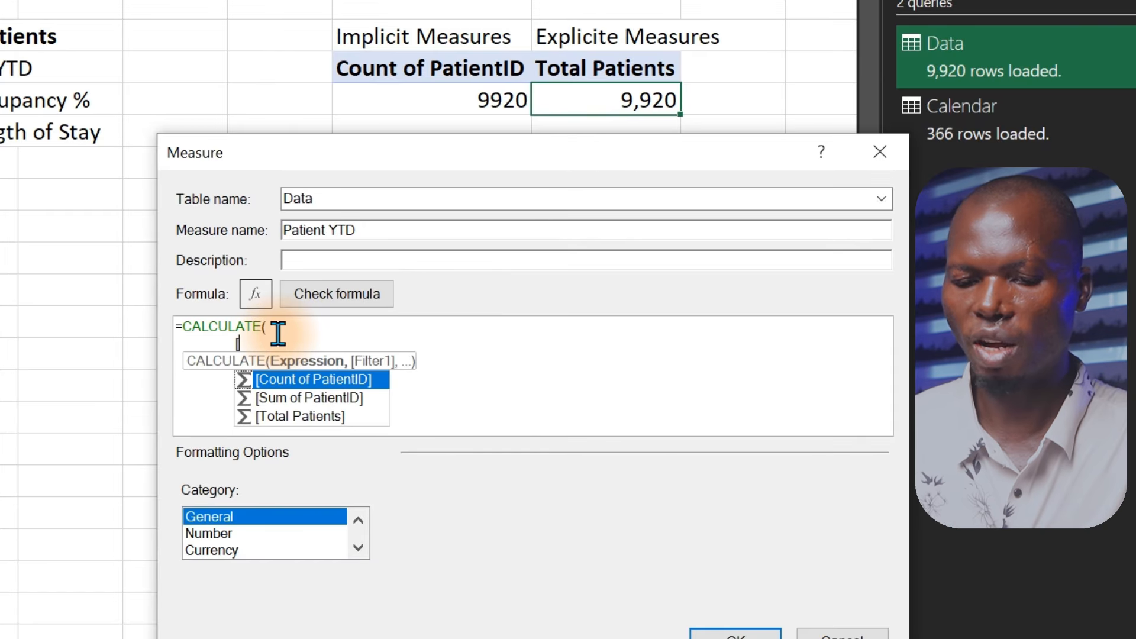
{"action": "key", "text": "BackSpace"}
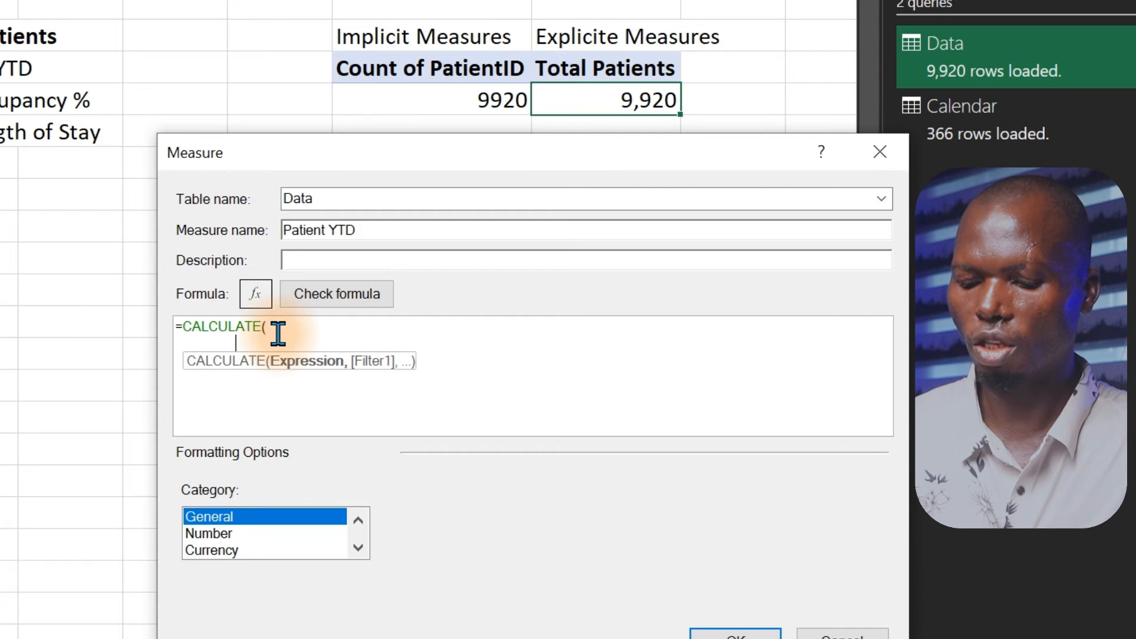
Use the [Total Patients] measure as the CALCULATE expression, followed by a comma and a new line for the filter.
{"action": "type", "text": "["}
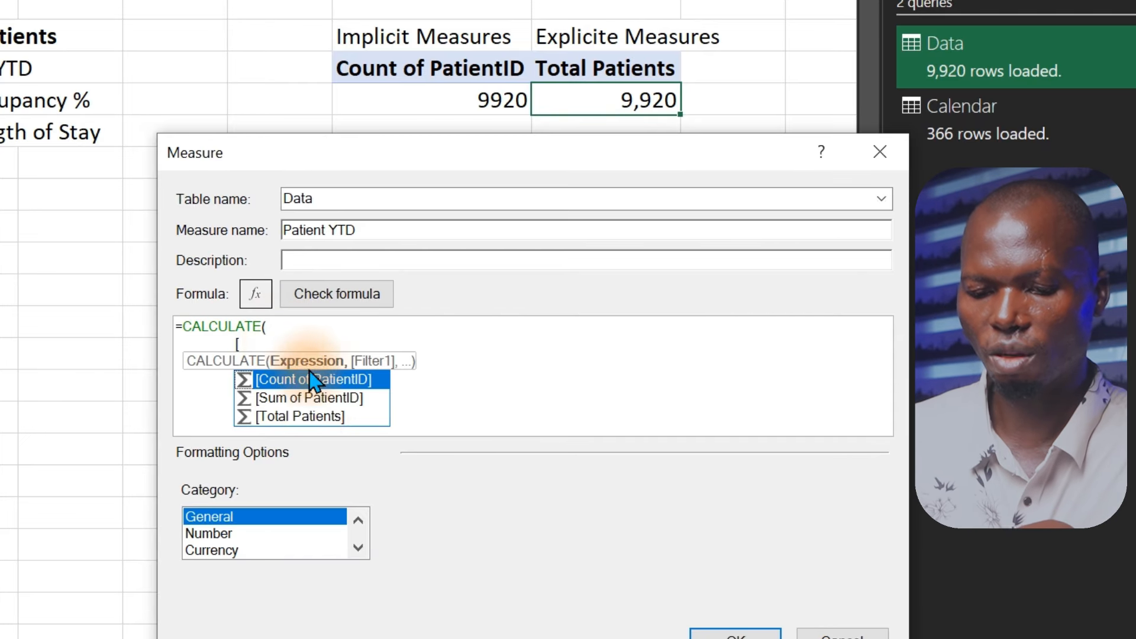
{"action": "left_click", "coordinate": [332, 416]}
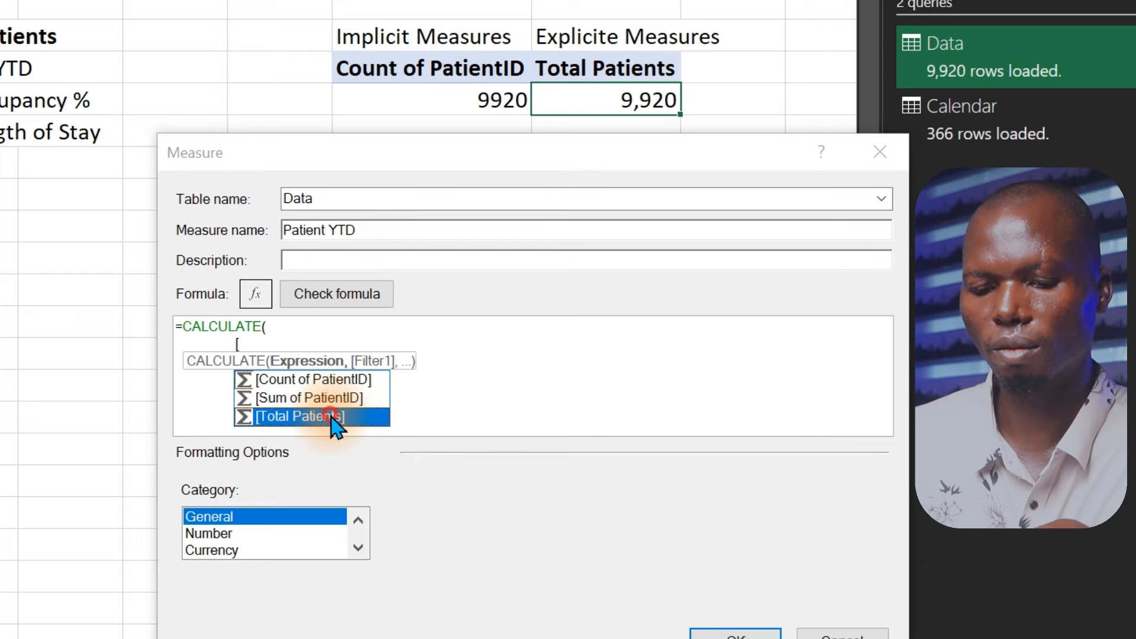
{"action": "double_click", "coordinate": [332, 416]}
{"action": "type", "text": ","}
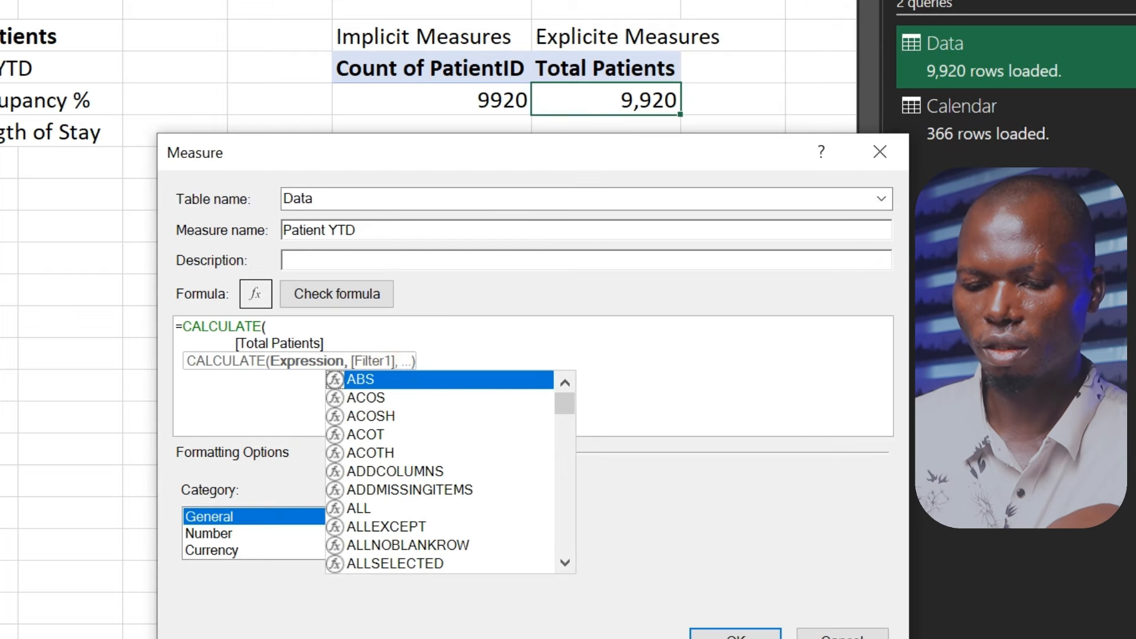
{"action": "key", "text": "shift+Return"}
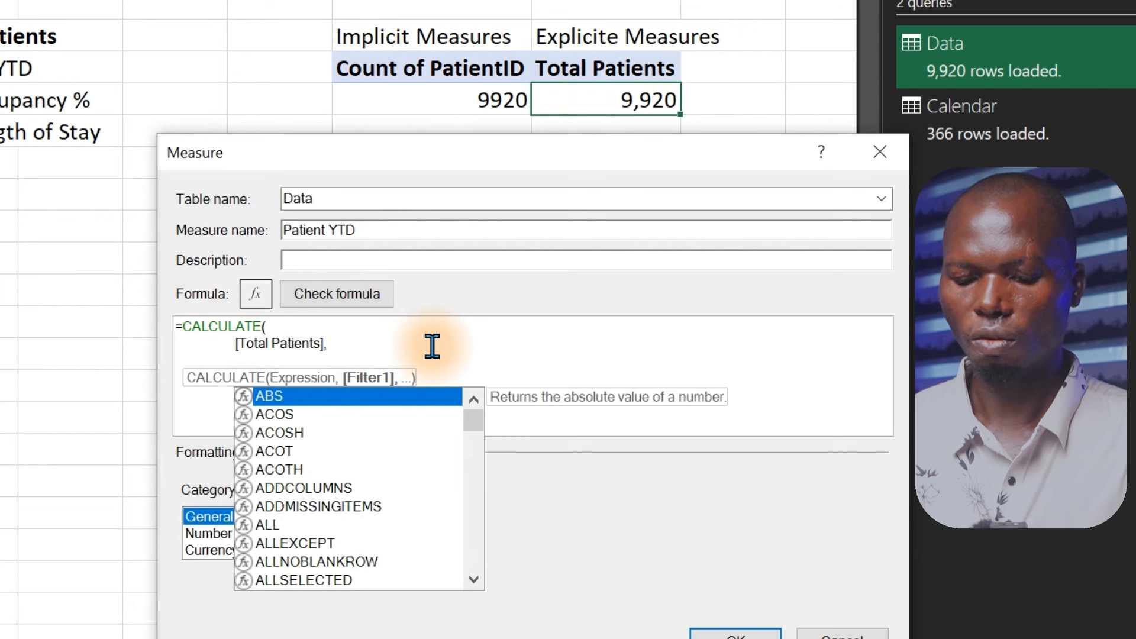
Insert the DATESYTD function as the filter argument of CALCULATE.
{"action": "type", "text": "date"}
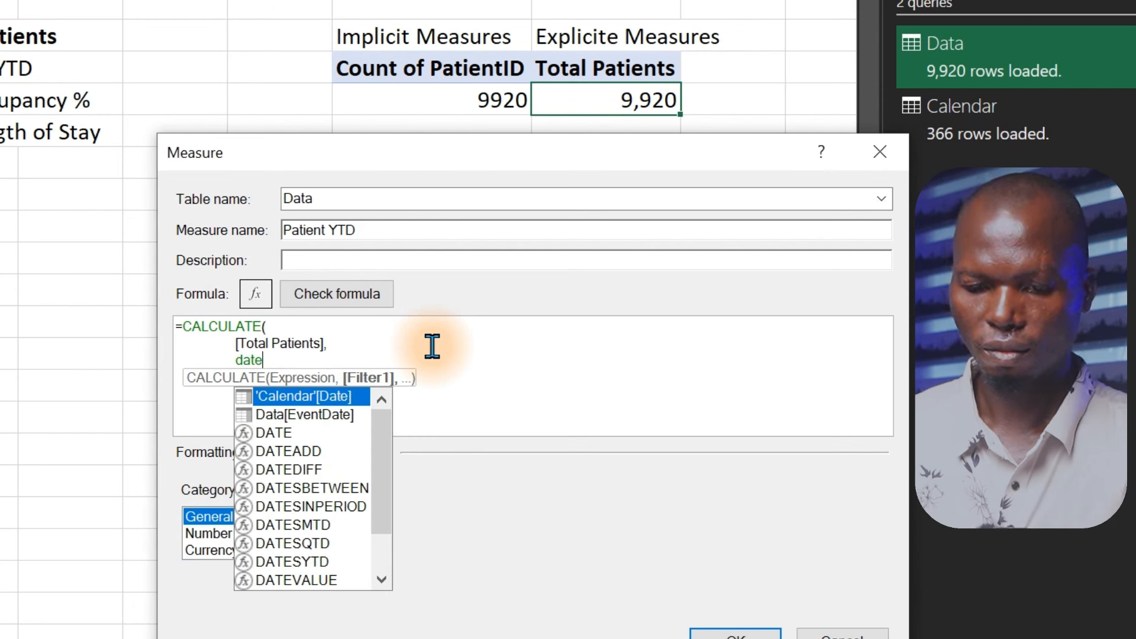
{"action": "type", "text": "y"}
{"action": "key", "text": "BackSpace"}
{"action": "type", "text": "s"}
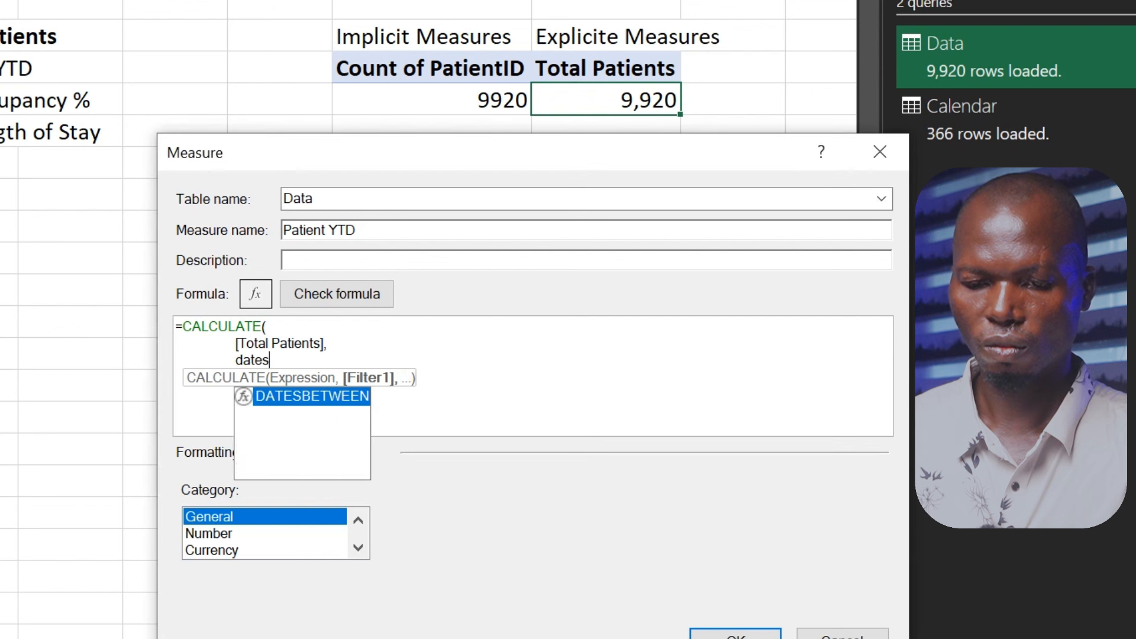
{"action": "key", "text": "Down"}
{"action": "key", "text": "Down"}
{"action": "key", "text": "Down"}
{"action": "key", "text": "Down"}
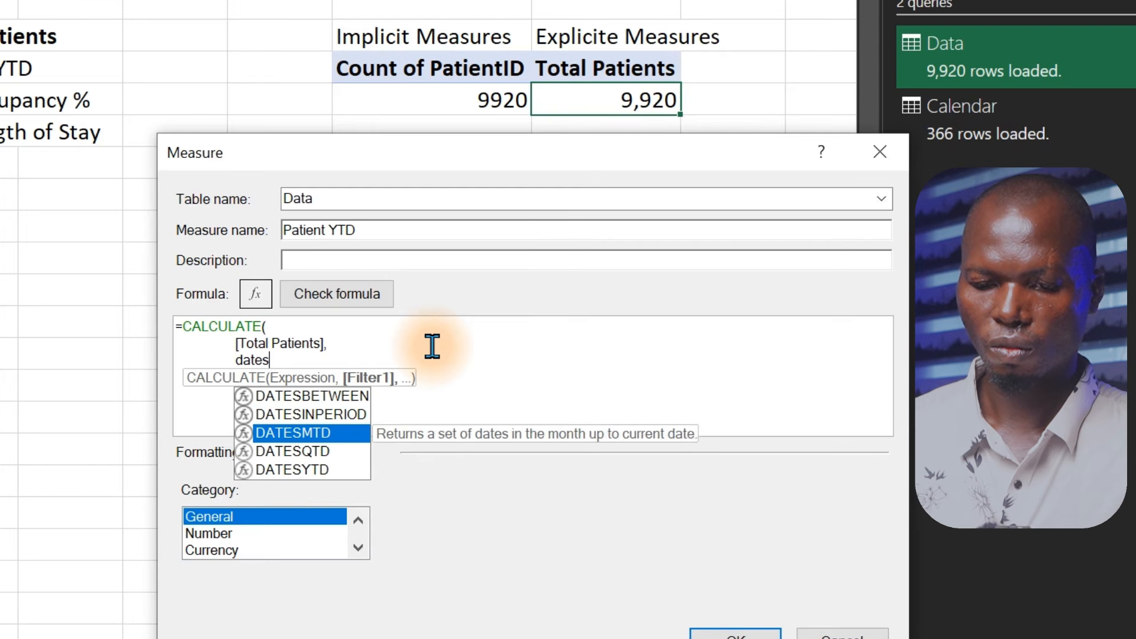
{"action": "key", "text": "Tab"}
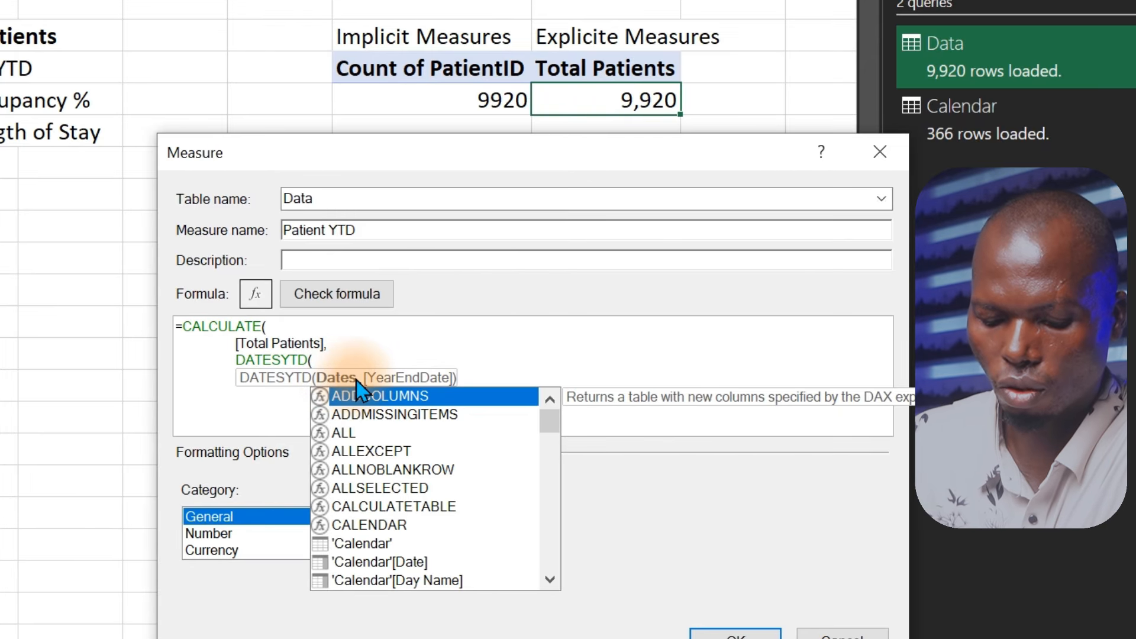
Pass the 'Calendar'[Date] column as the dates argument of DATESYTD.
{"action": "type", "text": "cal"}
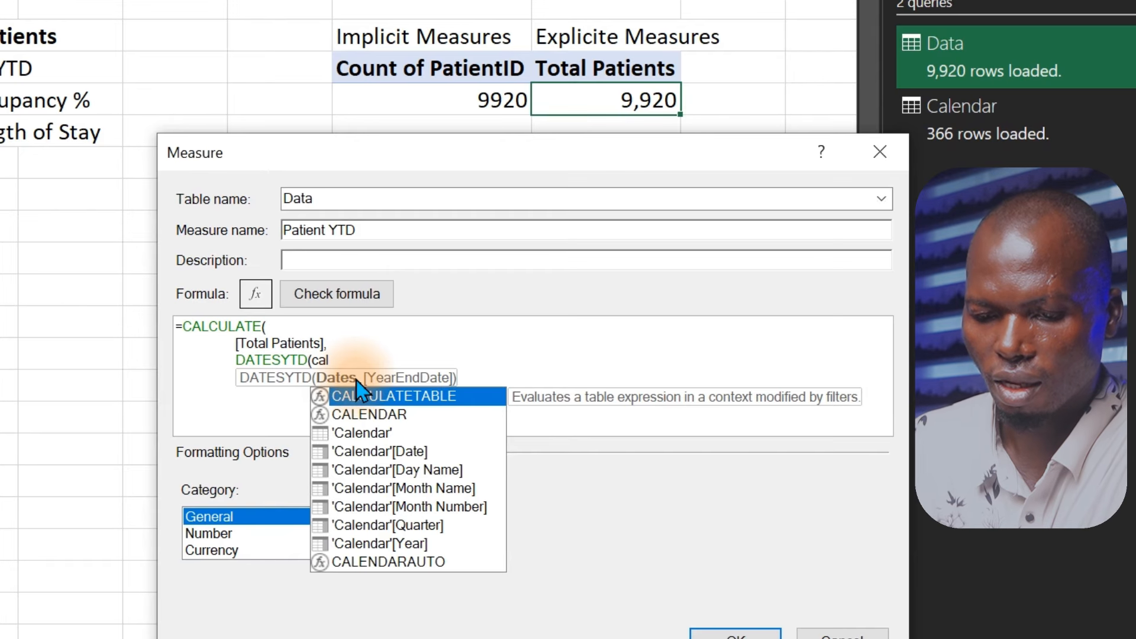
{"action": "key", "text": "Left"}
{"action": "key", "text": "Left"}
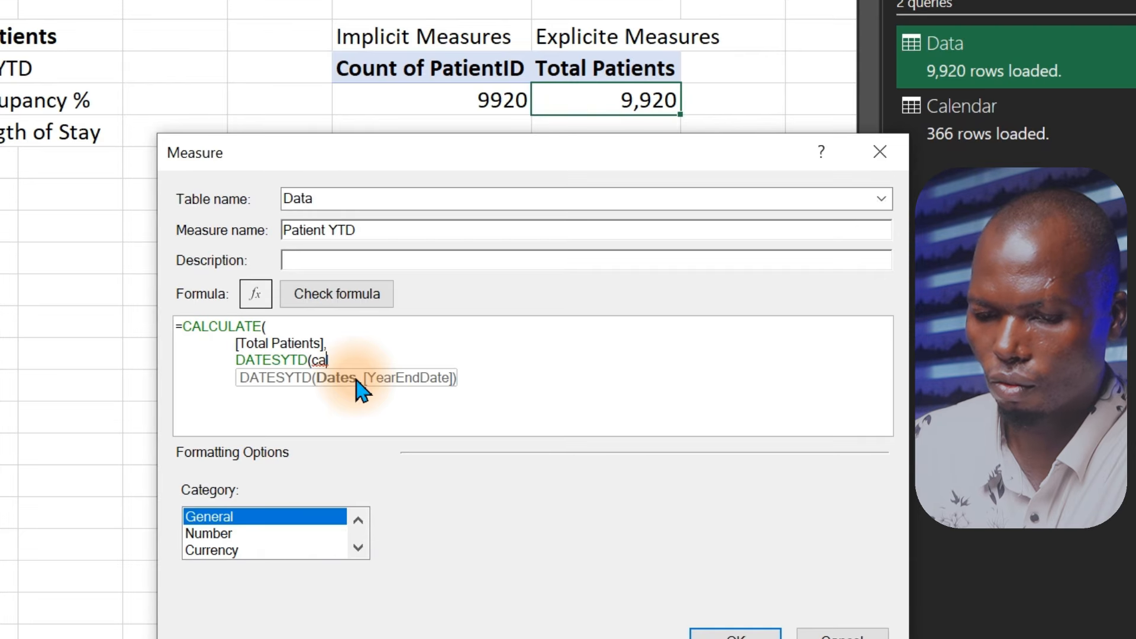
{"action": "key", "text": "Delete"}
{"action": "key", "text": "Delete"}
{"action": "key", "text": "Down"}
{"action": "key", "text": "Down"}
{"action": "key", "text": "Down"}
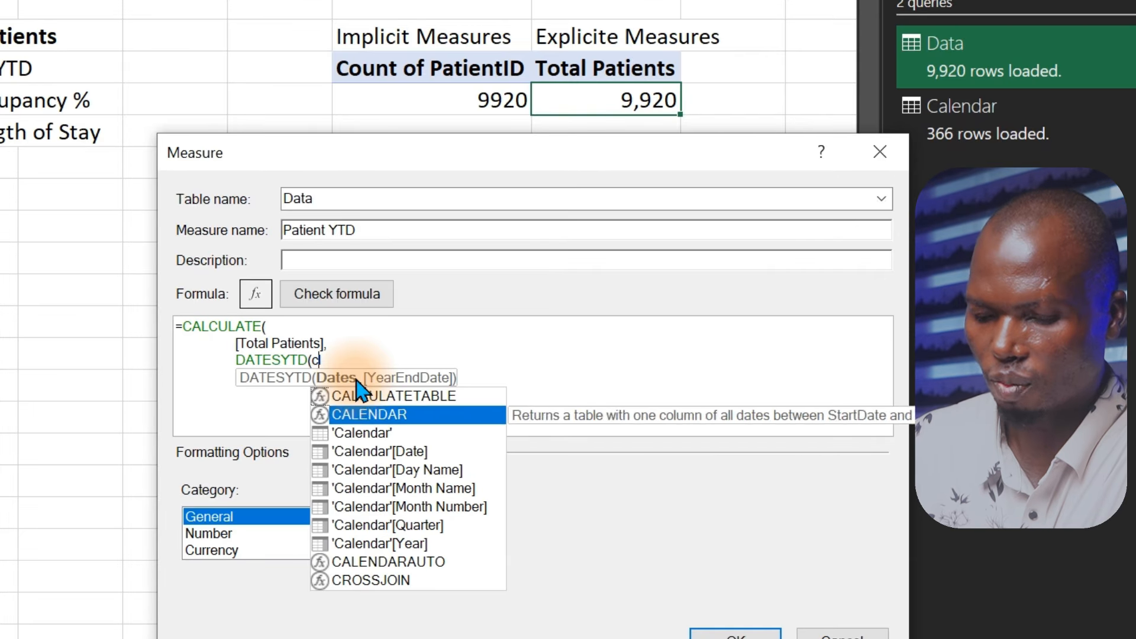
{"action": "key", "text": "Tab"}
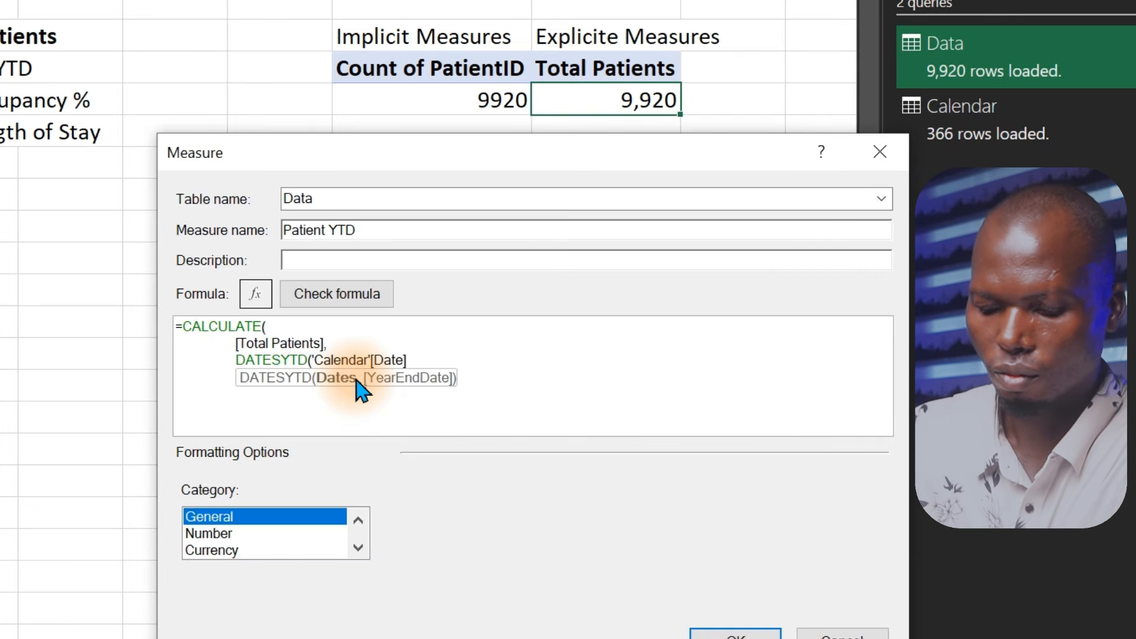
Close the DATESYTD function and then CALCULATE, placing the final parenthesis on its own indented line.
{"action": "type", "text": ")"}
{"action": "key", "text": "Return"}
{"action": "key", "text": "Tab"}
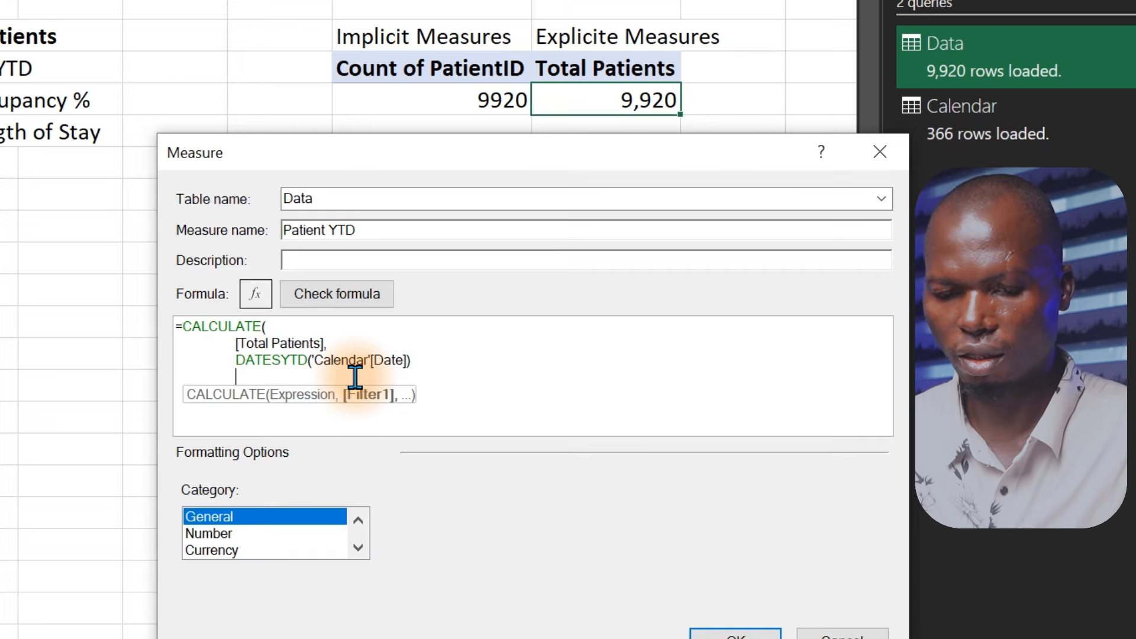
{"action": "type", "text": ")"}
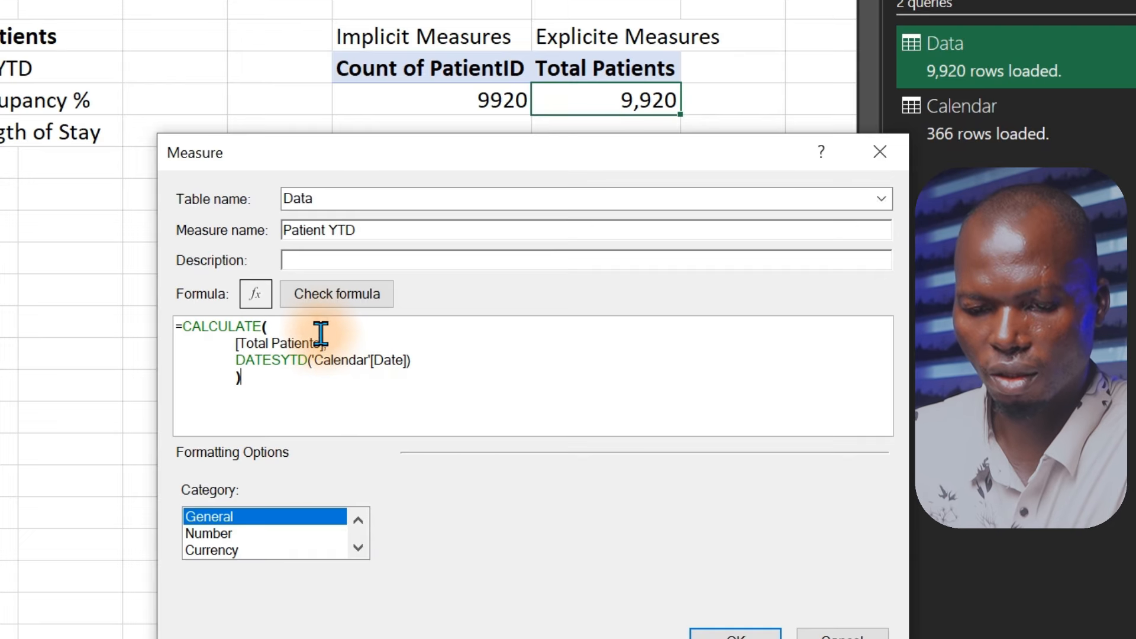
Check the formula, format the measure as a decimal number with 0 decimal places and a 1000 separator, and save it.
{"action": "left_click", "coordinate": [324, 301]}
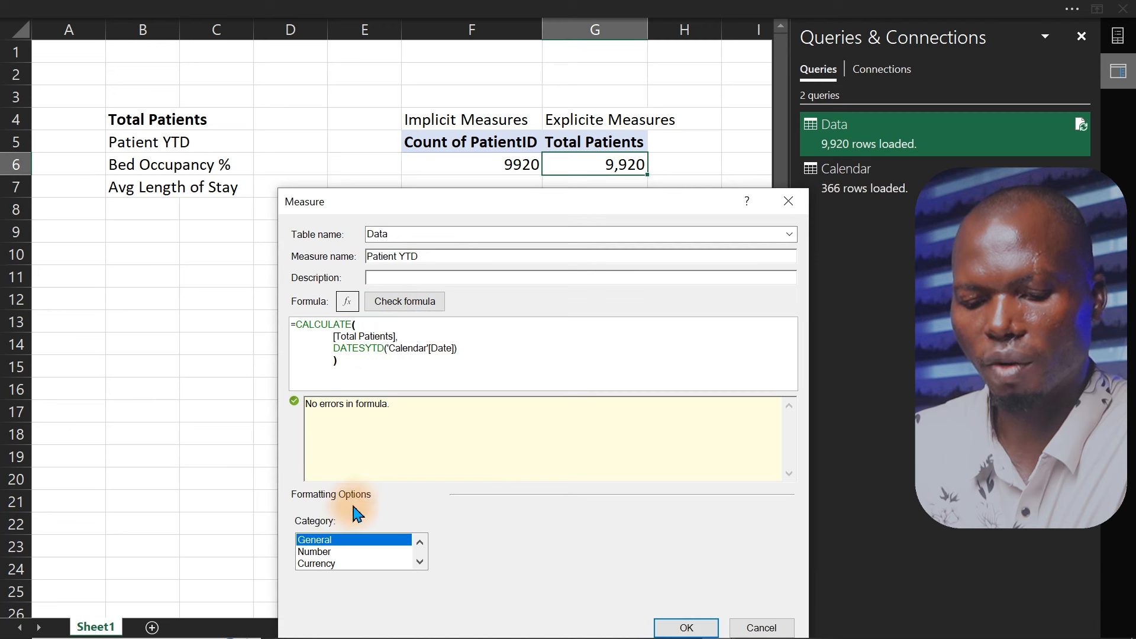
{"action": "left_click", "coordinate": [325, 554]}
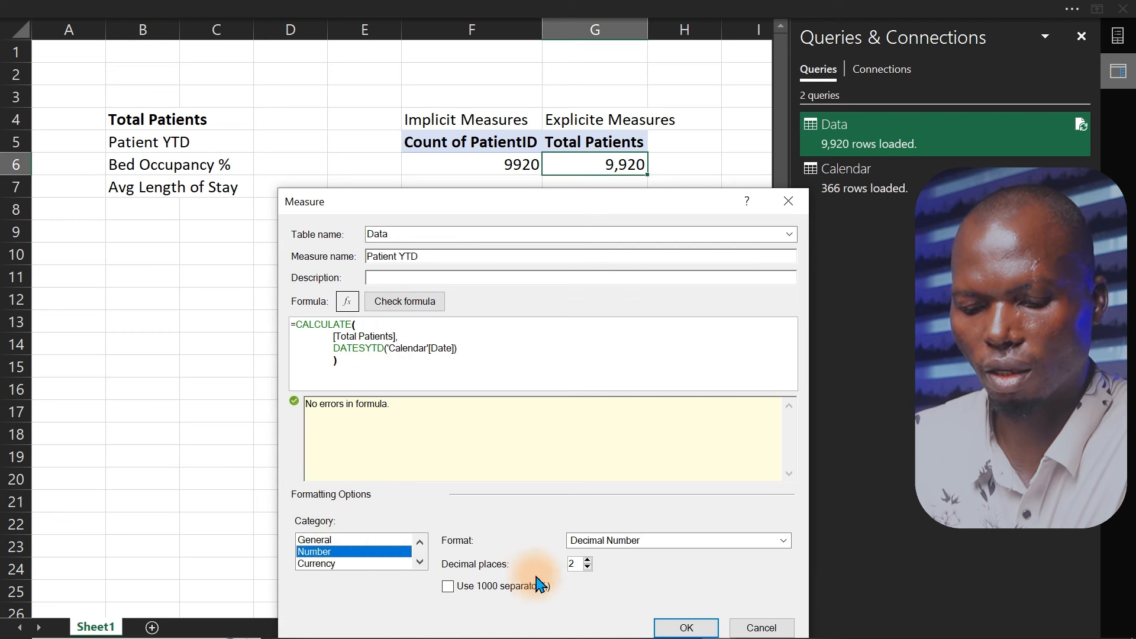
{"action": "left_click", "coordinate": [587, 567]}
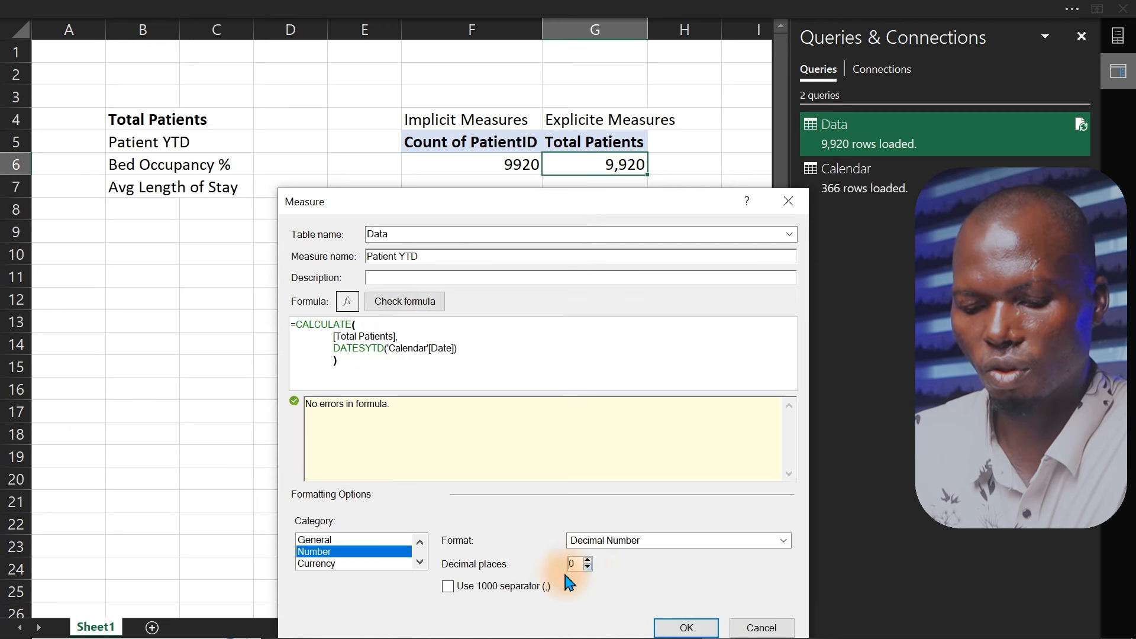
{"action": "left_click", "coordinate": [448, 588]}
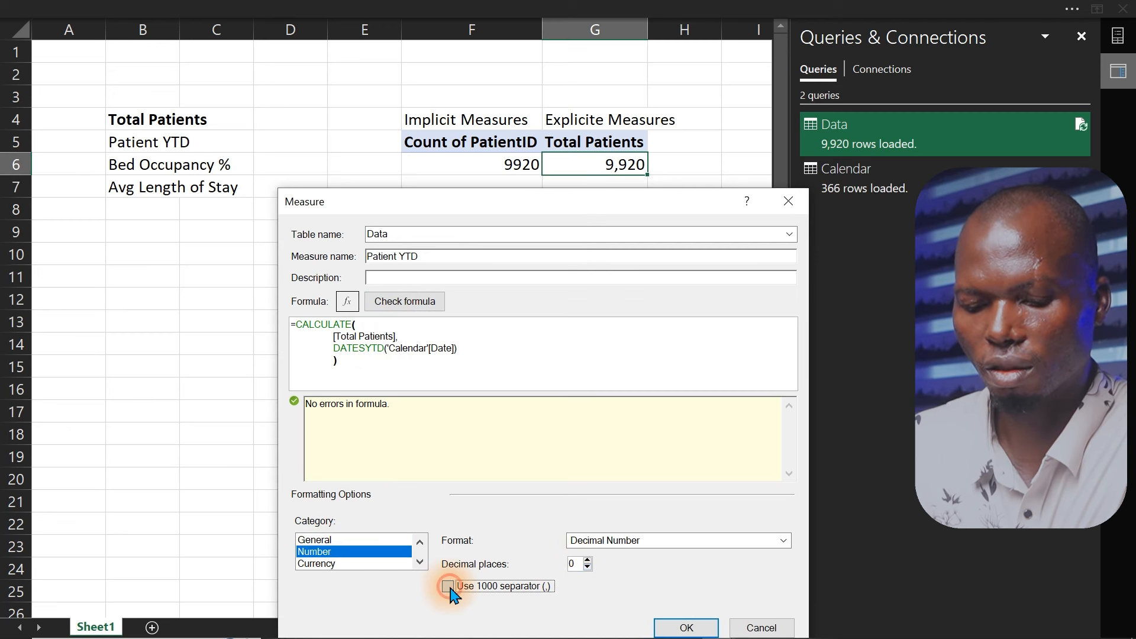
{"action": "left_click", "coordinate": [670, 630]}
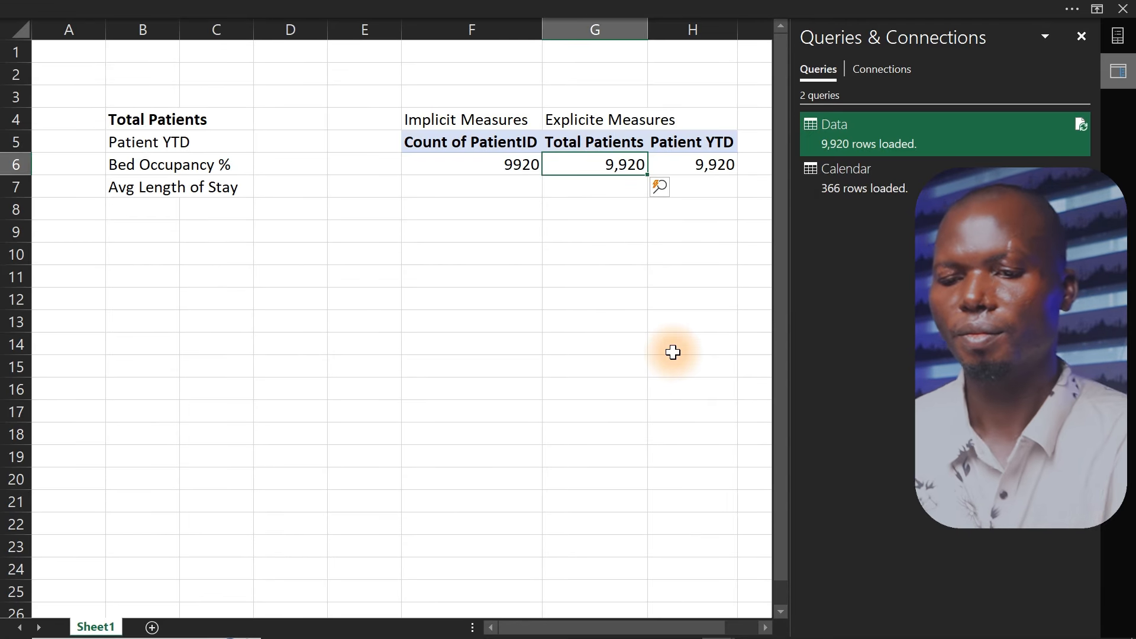
Copy the measure name "Bed Occupancy %" from the text in cell B6.
{"action": "scroll", "coordinate": [685, 561], "scroll_direction": "right", "scroll_amount": 1}
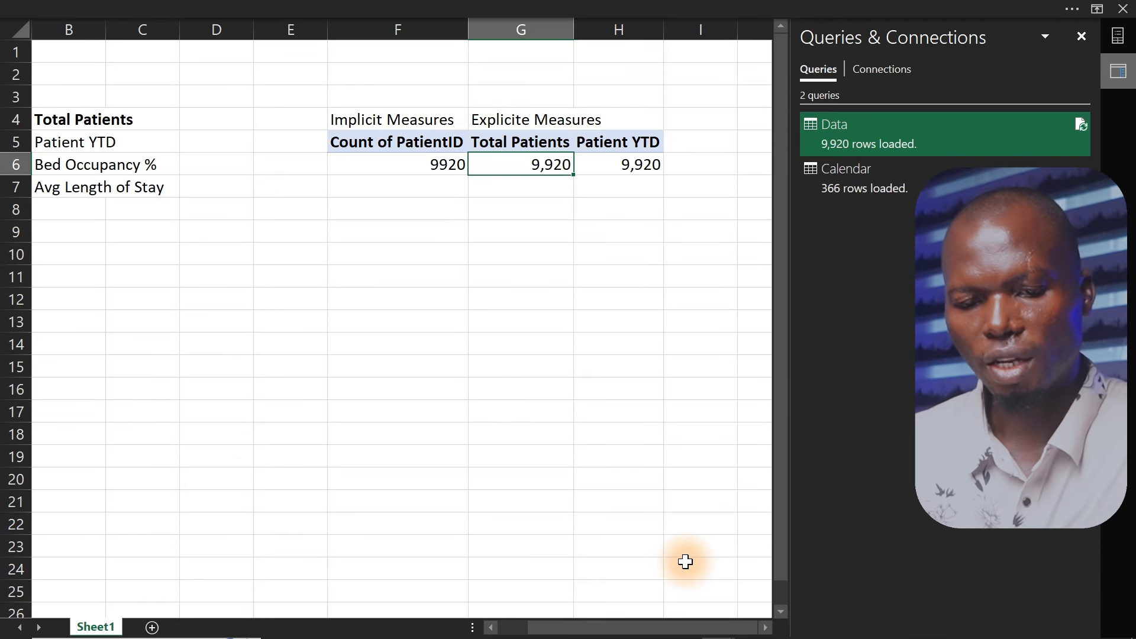
{"action": "left_click", "coordinate": [69, 164]}
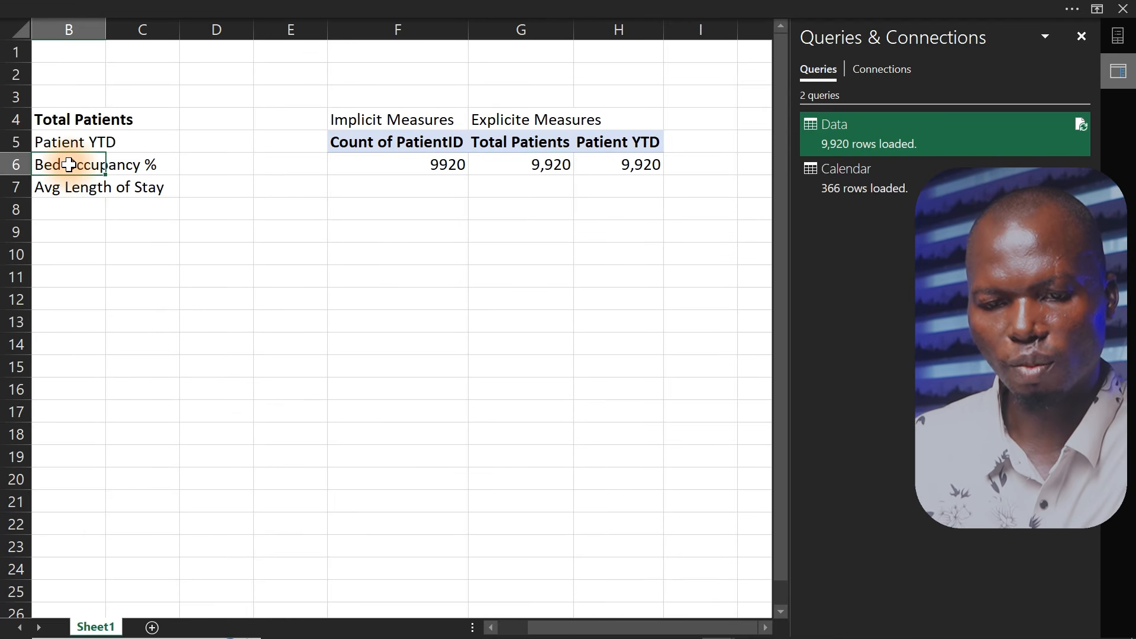
{"action": "double_click", "coordinate": [39, 164]}
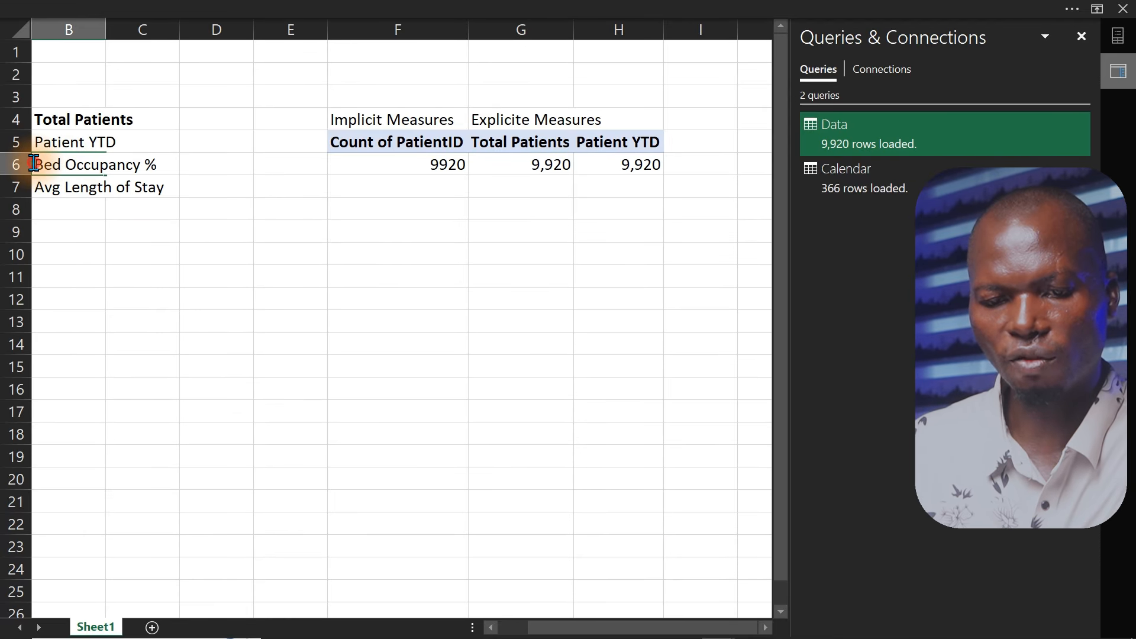
{"action": "left_click_drag", "start_coordinate": [33, 164], "coordinate": [189, 172]}
{"action": "key", "text": "ctrl+c"}
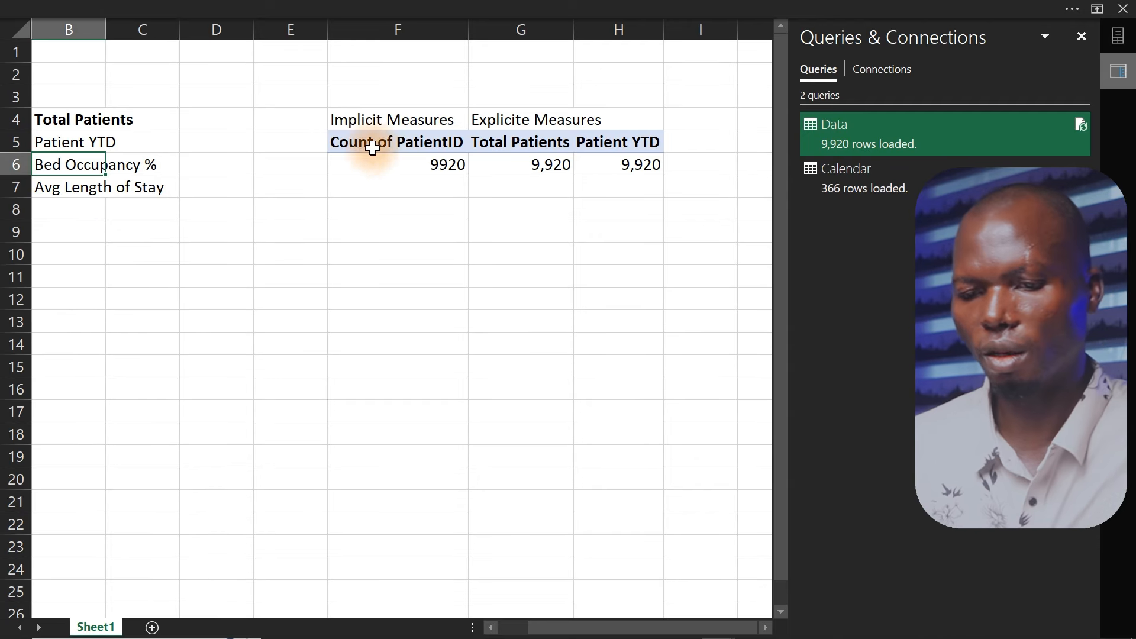
Create a new measure in the Data table and name it with the copied text, Bed Occupancy %.
{"action": "left_click", "coordinate": [565, 149]}
{"action": "left_click", "coordinate": [592, 7]}
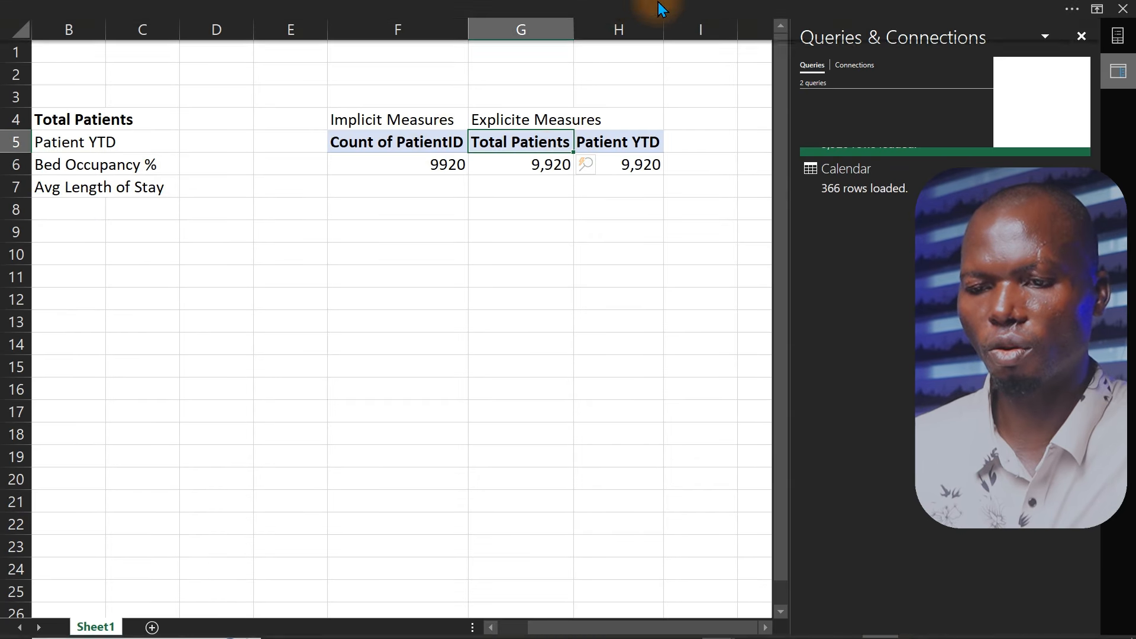
{"action": "left_click", "coordinate": [101, 107]}
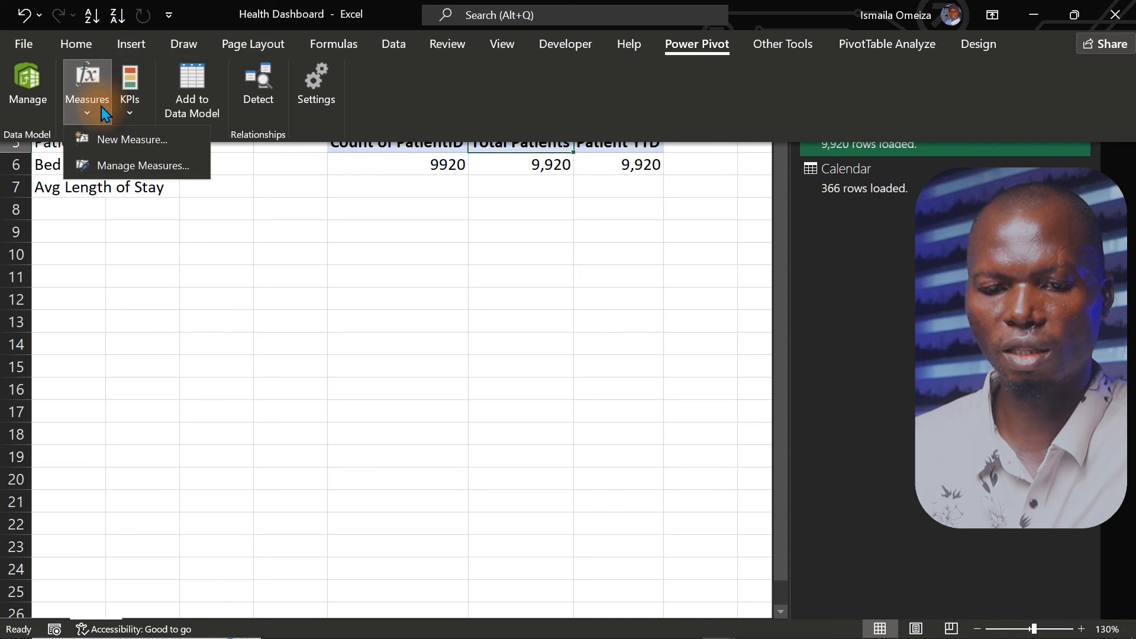
{"action": "left_click", "coordinate": [161, 141]}
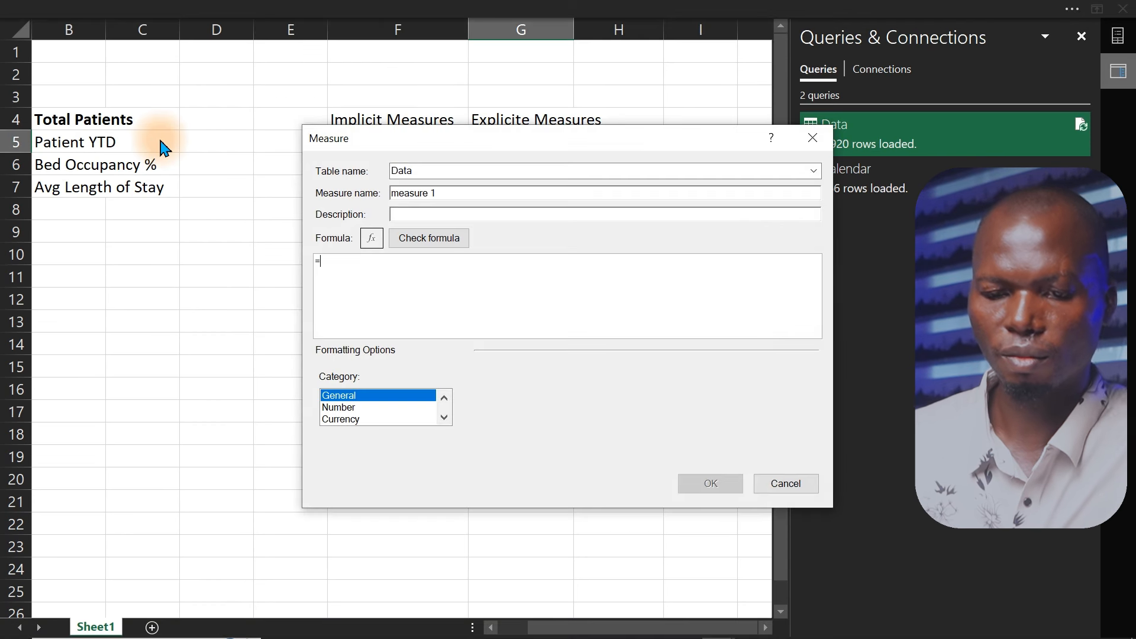
{"action": "left_click", "coordinate": [453, 188]}
{"action": "left_click_drag", "start_coordinate": [453, 188], "coordinate": [336, 186]}
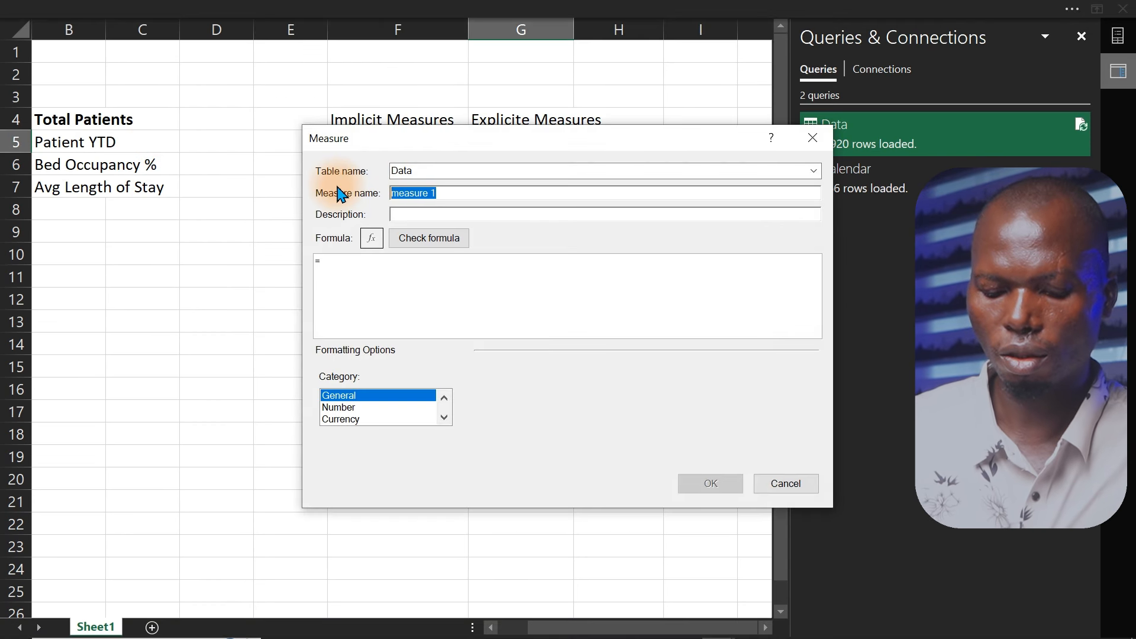
{"action": "key", "text": "ctrl+v"}
Begin the measure formula with the DIVIDE function and place its numerator on a new indented line.
{"action": "left_click", "coordinate": [399, 285]}
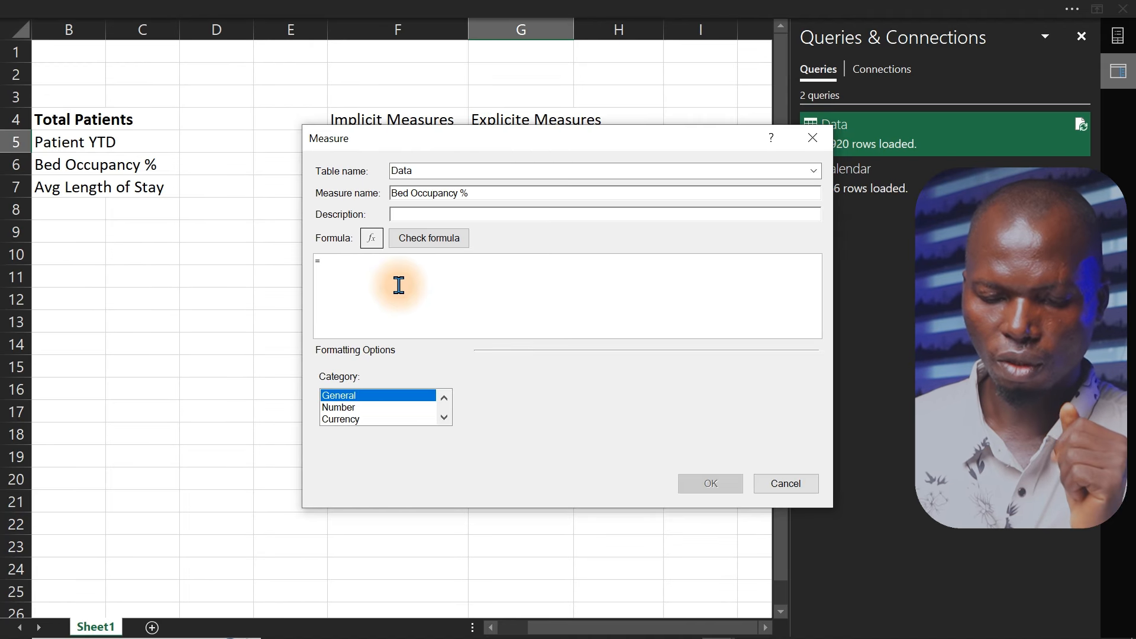
{"action": "key", "text": "BackSpace"}
{"action": "type", "text": "div"}
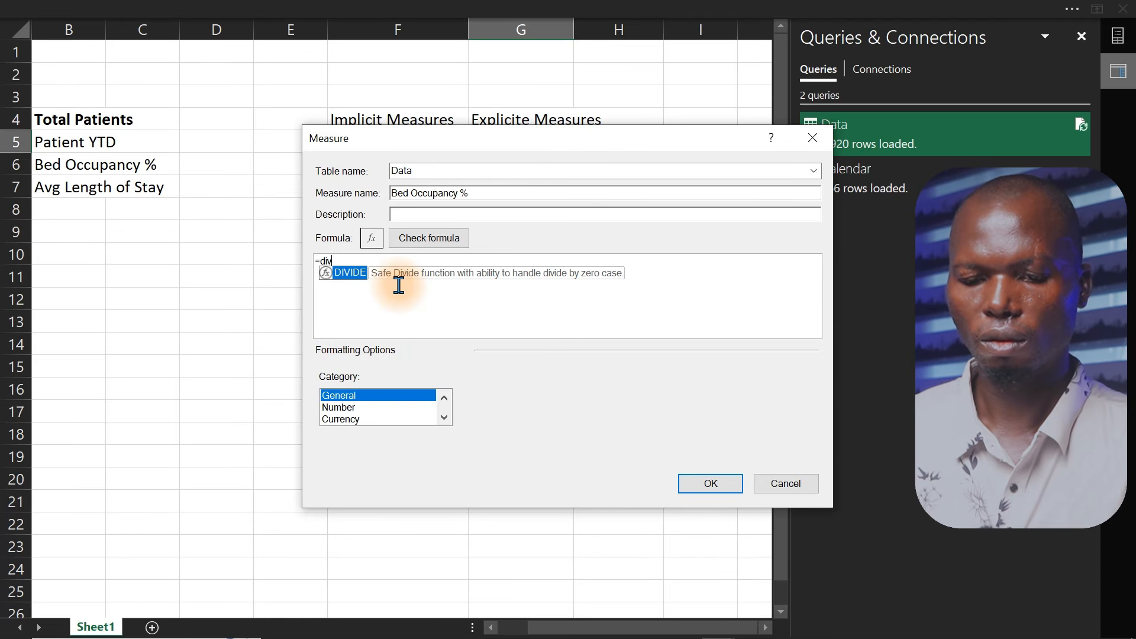
{"action": "key", "text": "Tab"}
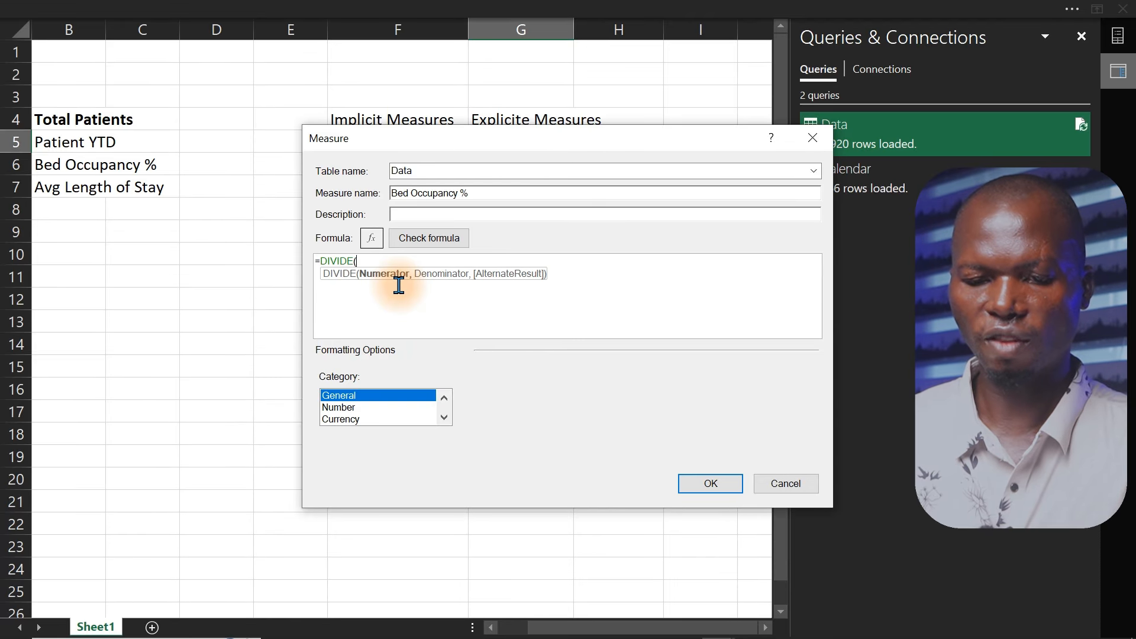
{"action": "key", "text": "Return"}
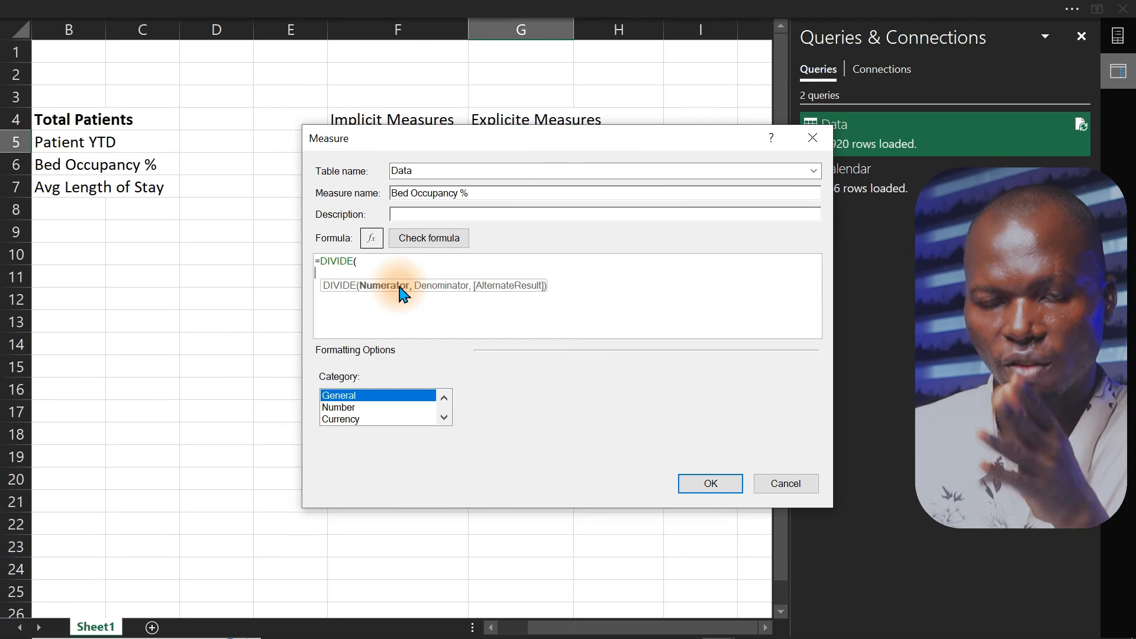
{"action": "type", "text": "be"}
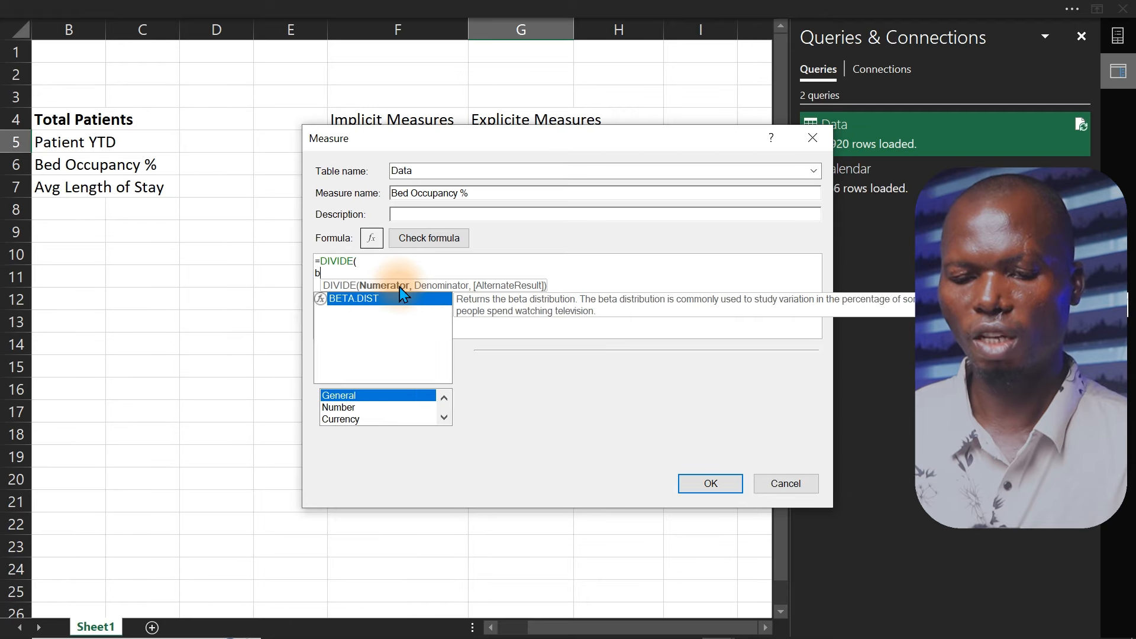
{"action": "key", "text": "BackSpace"}
{"action": "key", "text": "BackSpace"}
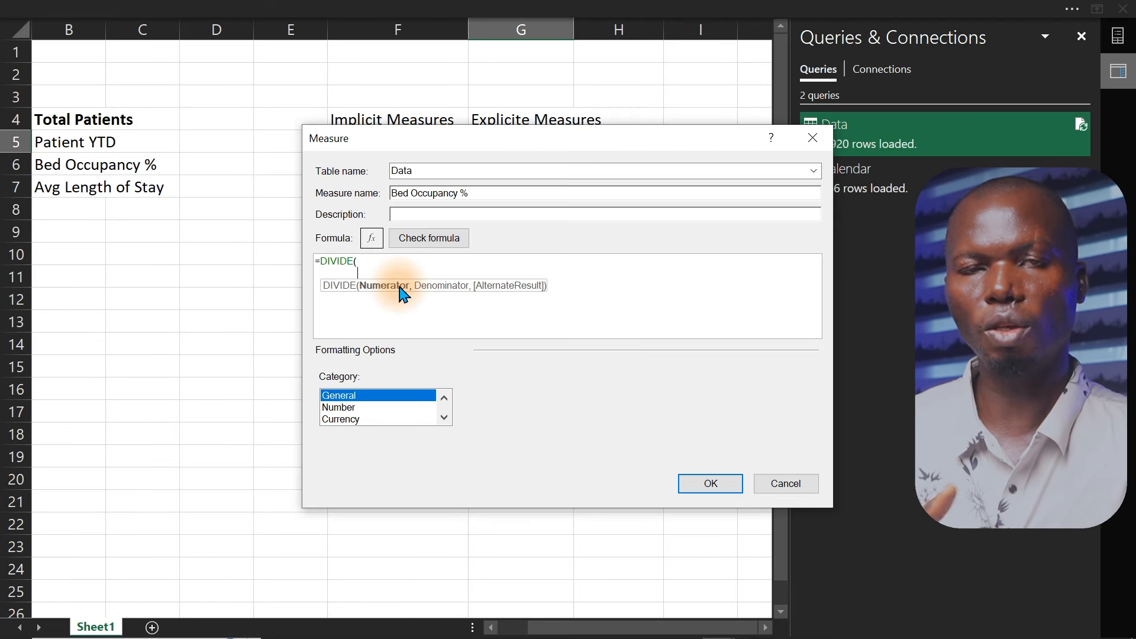
Enter the SUM of Data[BedOccupied] as the numerator of DIVIDE, followed by a comma.
{"action": "type", "text": "sum"}
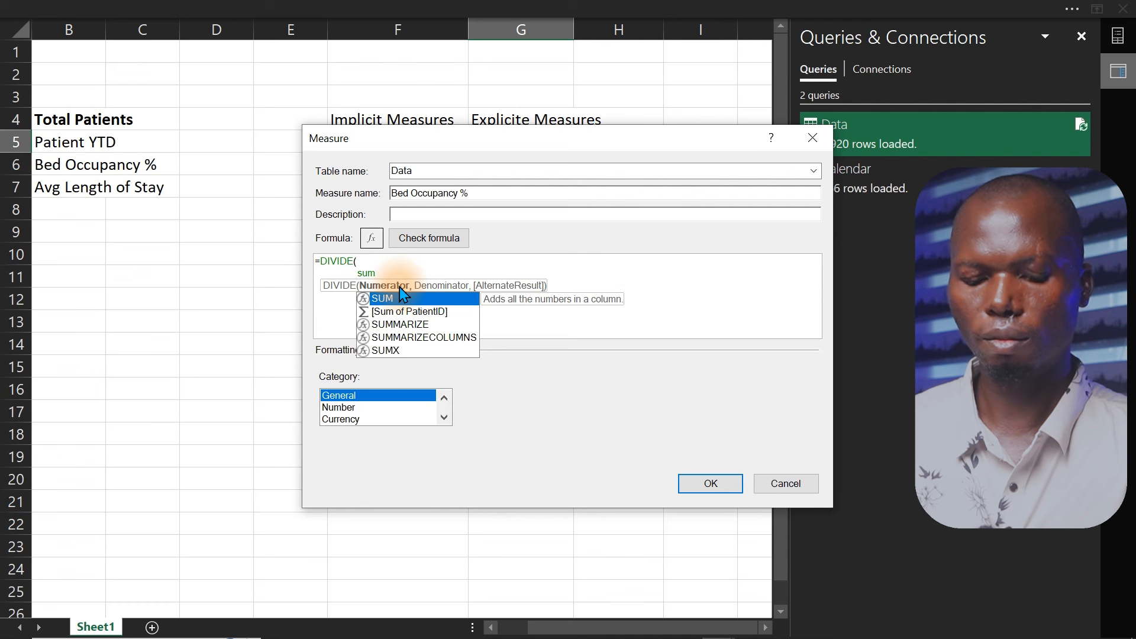
{"action": "key", "text": "Tab"}
{"action": "type", "text": "bed"}
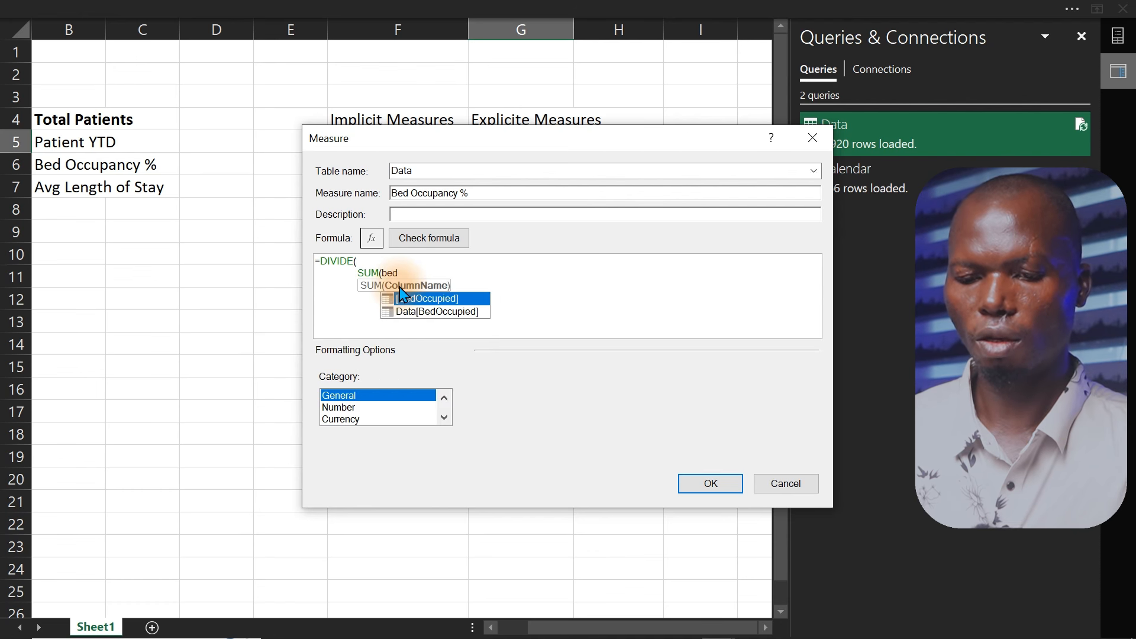
{"action": "key", "text": "Down"}
{"action": "key", "text": "Tab"}
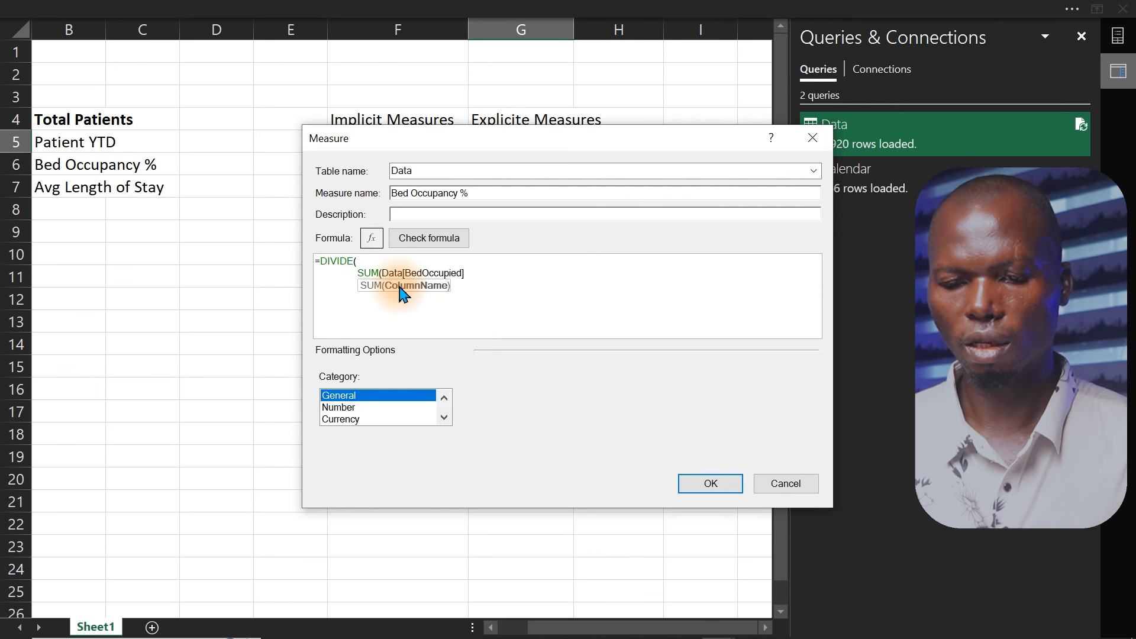
{"action": "type", "text": "),"}
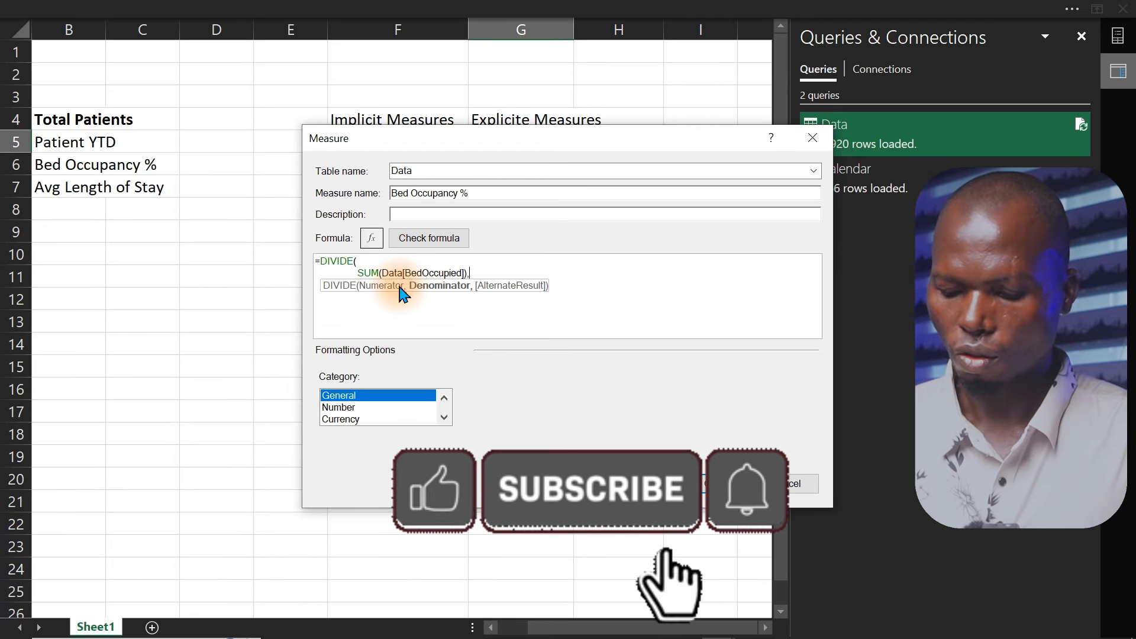
Use the [Total Patients] measure as the denominator on its own line and close the DIVIDE function below it.
{"action": "key", "text": "Return"}
{"action": "type", "text": "["}
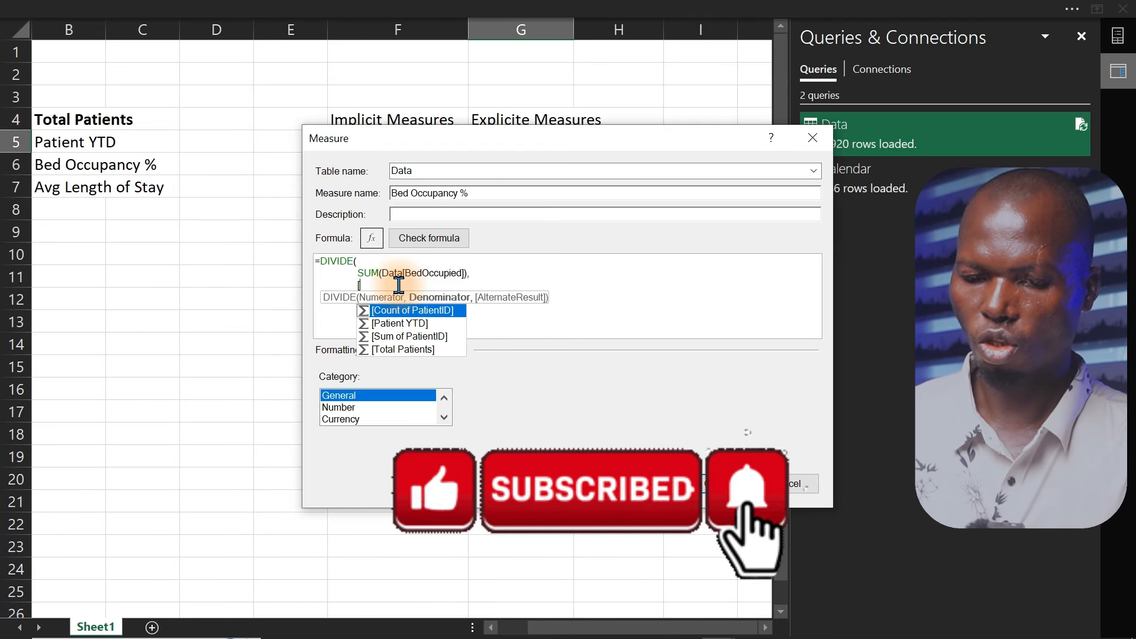
{"action": "key", "text": "Down"}
{"action": "key", "text": "Down"}
{"action": "key", "text": "Tab"}
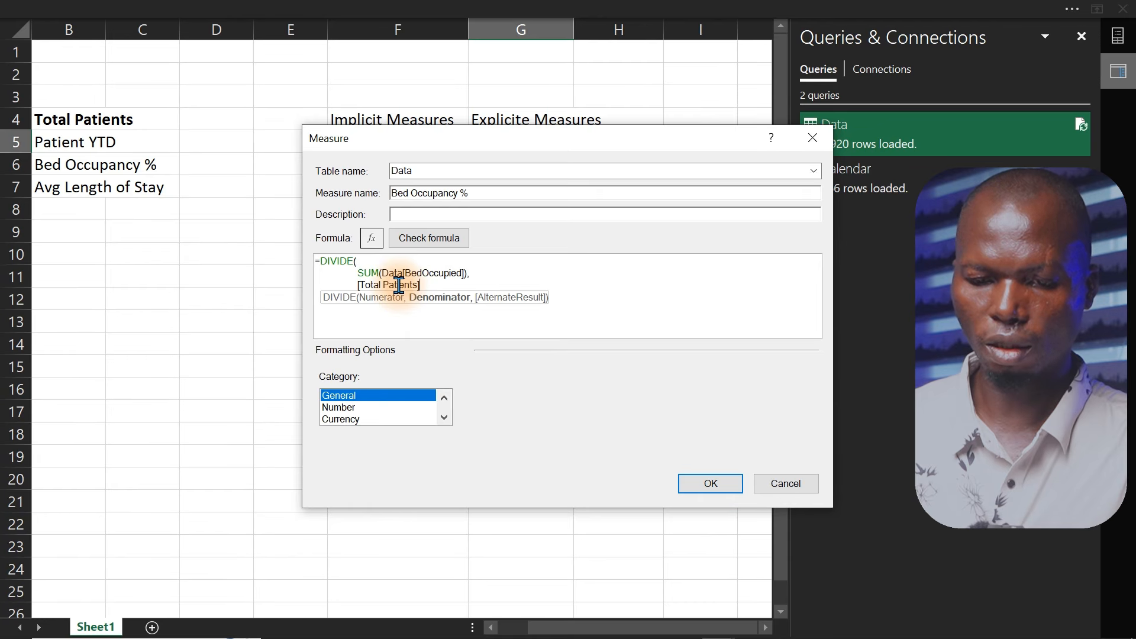
{"action": "key", "text": "Return"}
{"action": "type", "text": ")"}
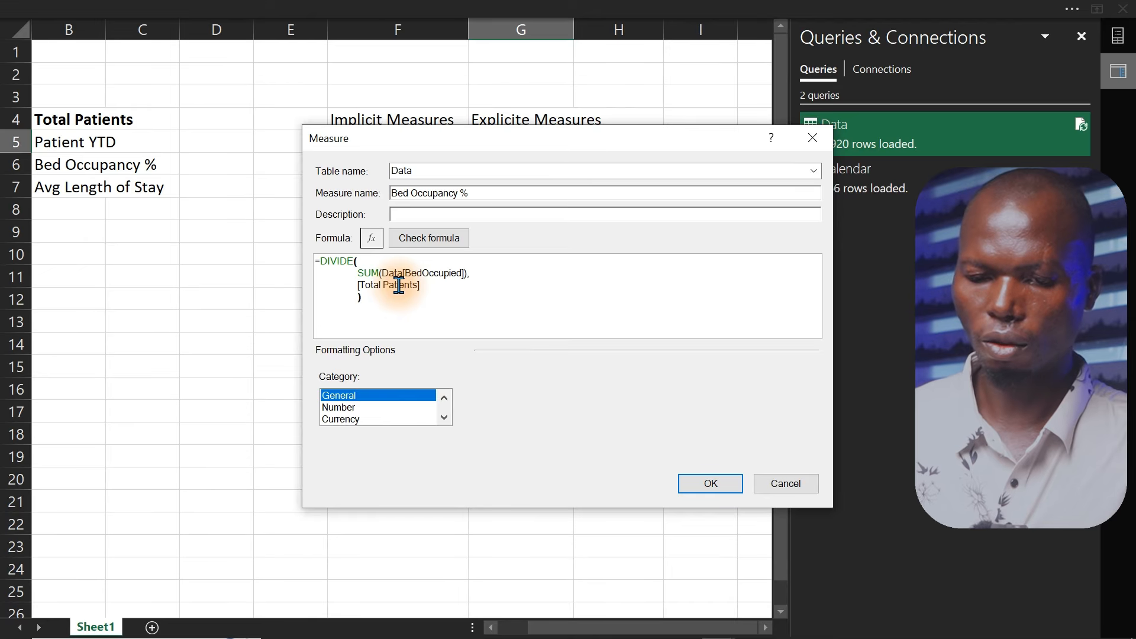
Check the formula and save the measure with the Number category, formatted as a percentage with 1 decimal place.
{"action": "left_click", "coordinate": [417, 240]}
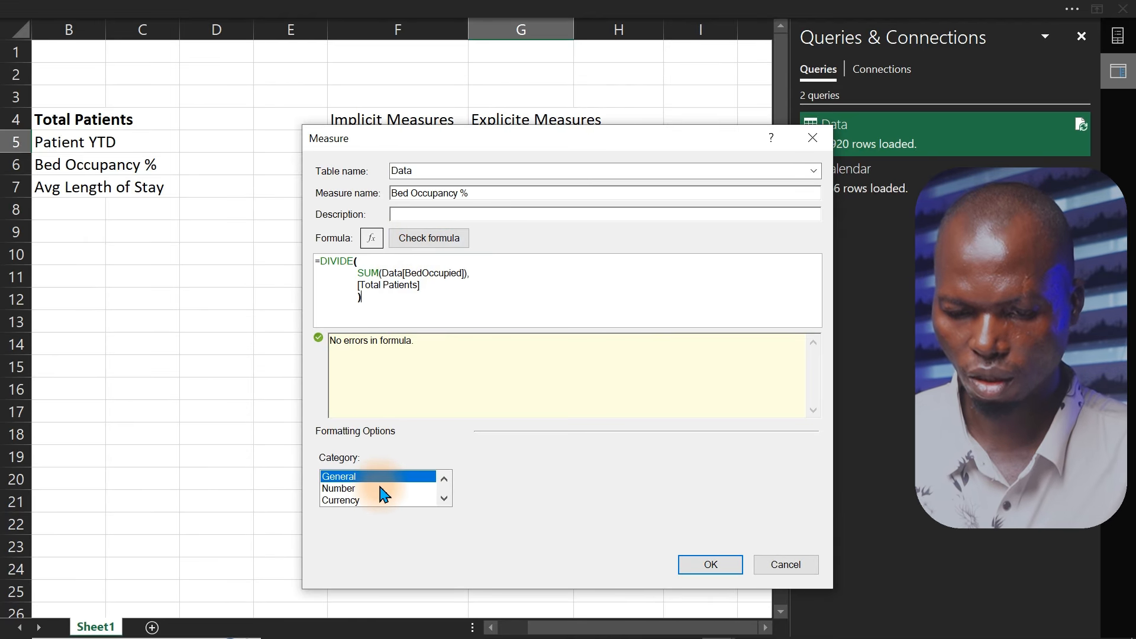
{"action": "left_click", "coordinate": [444, 498]}
{"action": "left_click", "coordinate": [444, 498]}
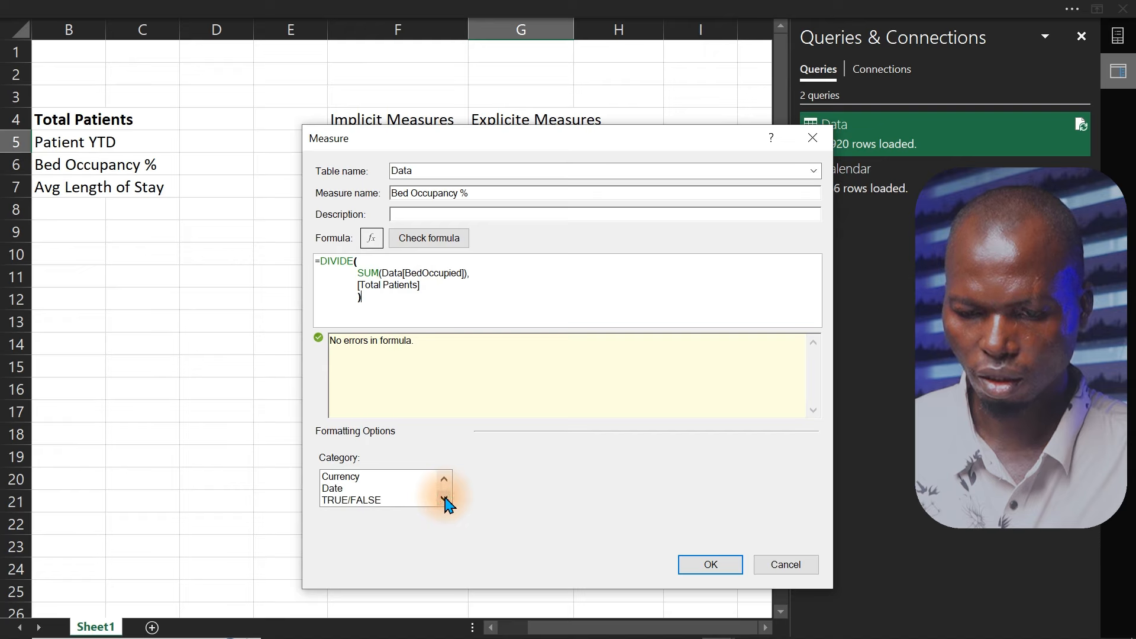
{"action": "left_click", "coordinate": [445, 479]}
{"action": "left_click", "coordinate": [444, 479]}
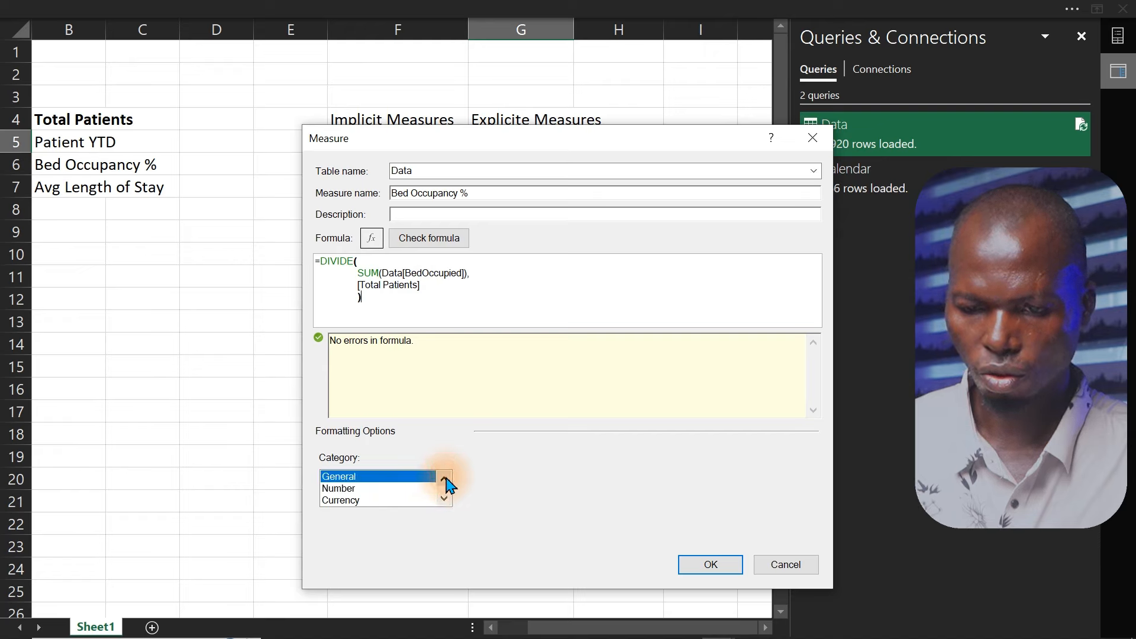
{"action": "left_click", "coordinate": [357, 489]}
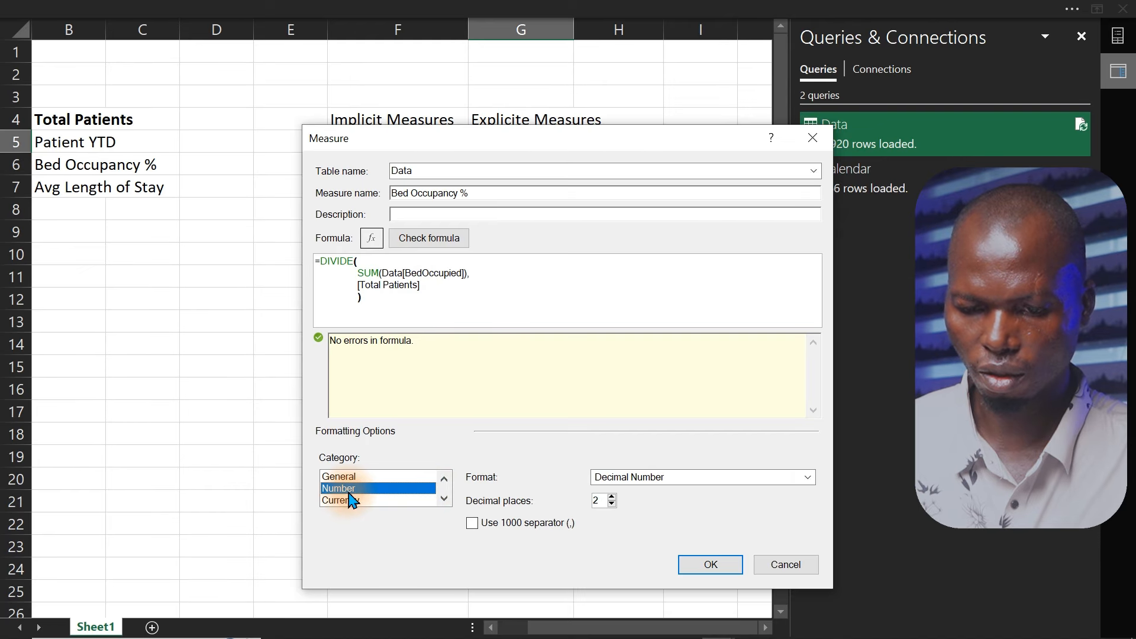
{"action": "left_click", "coordinate": [640, 480]}
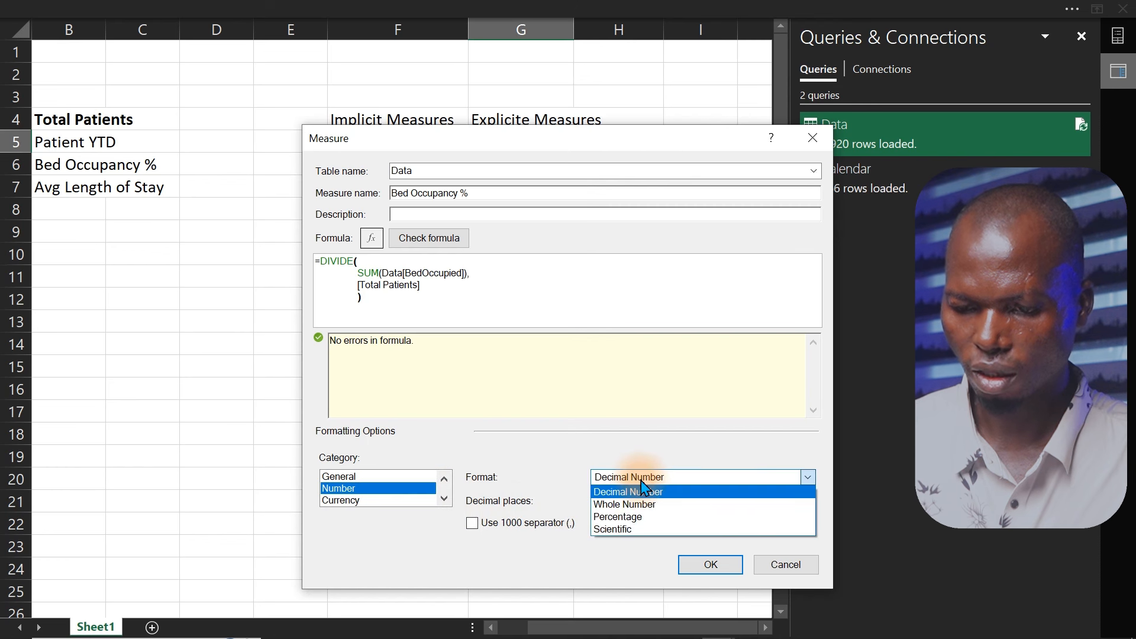
{"action": "left_click", "coordinate": [636, 516]}
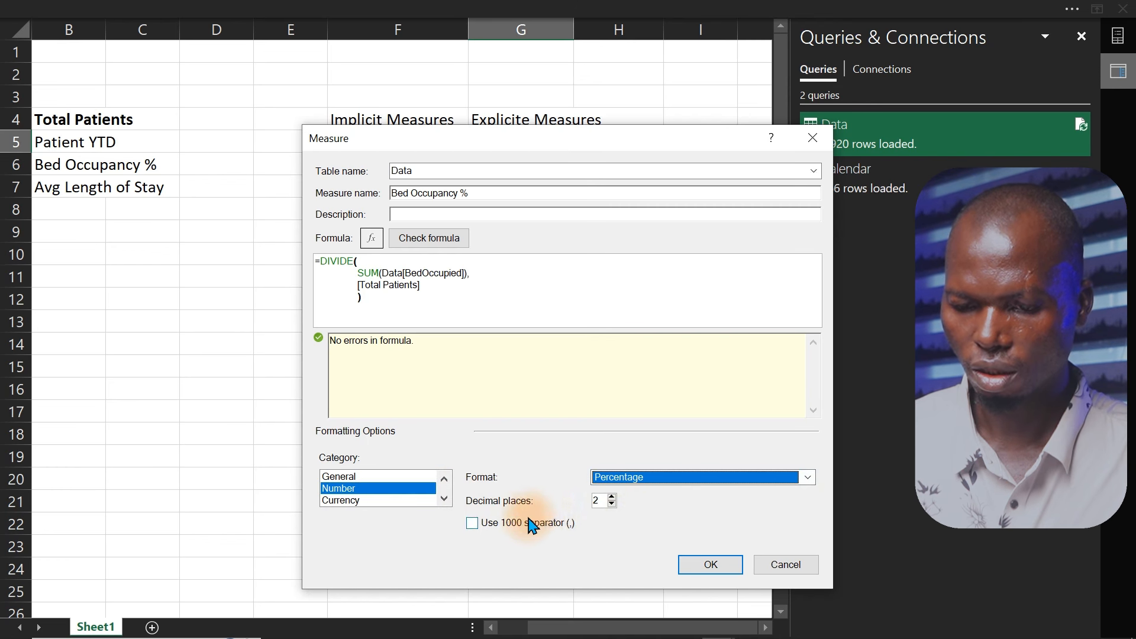
{"action": "left_click", "coordinate": [611, 504]}
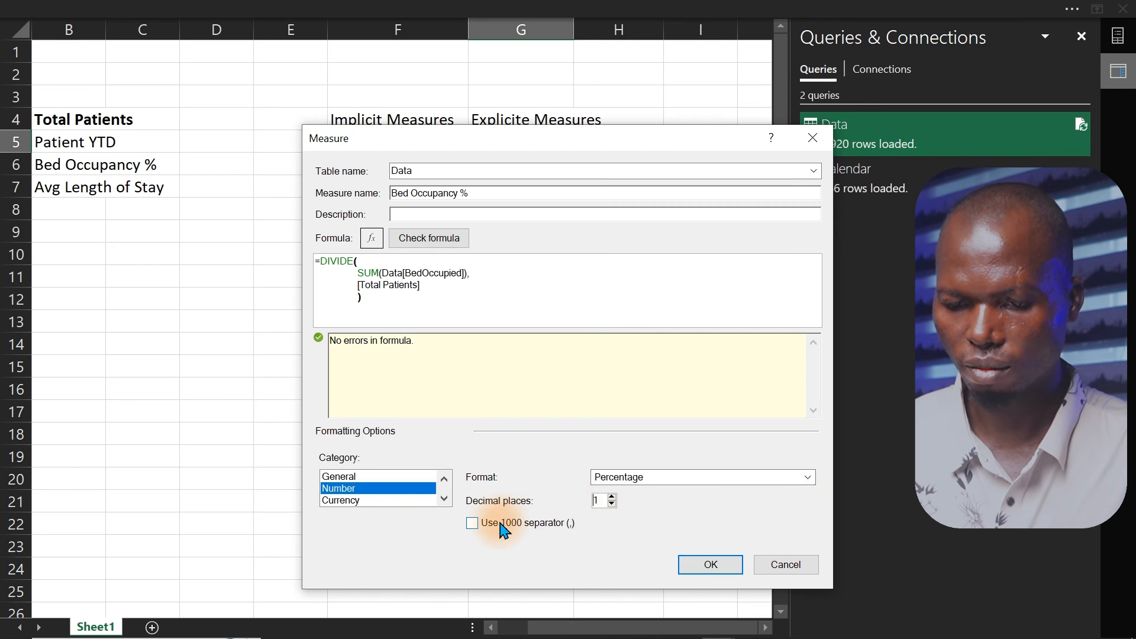
{"action": "left_click", "coordinate": [707, 565]}
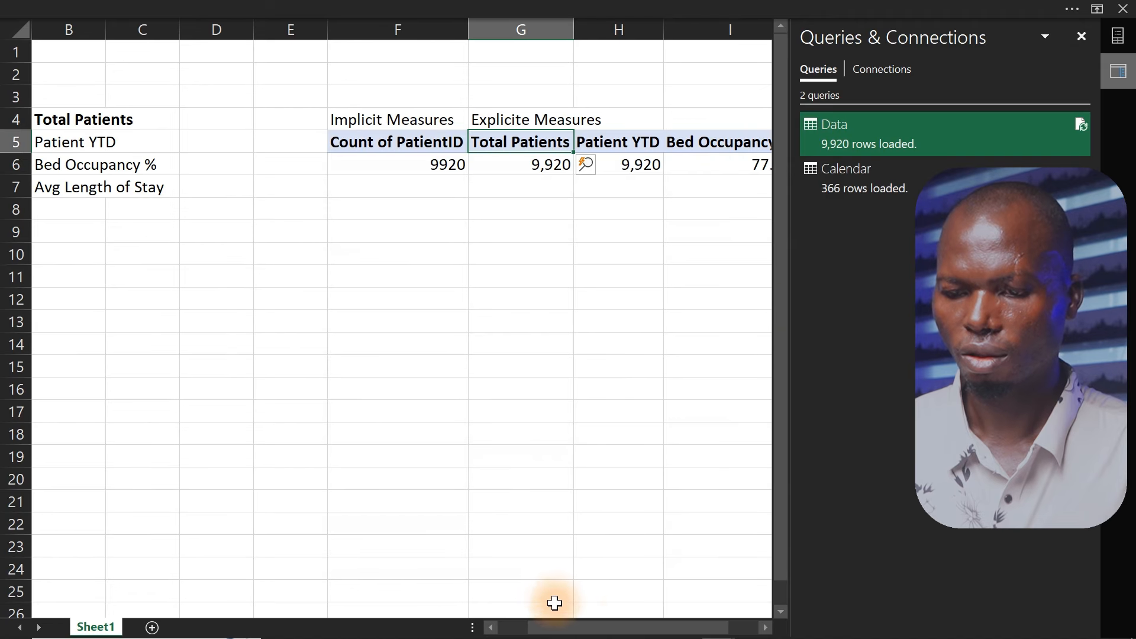
View the new Bed Occupancy % column in the PivotTable and open the Data query in the Power Query Editor.
{"action": "left_click_drag", "start_coordinate": [631, 626], "coordinate": [683, 633]}
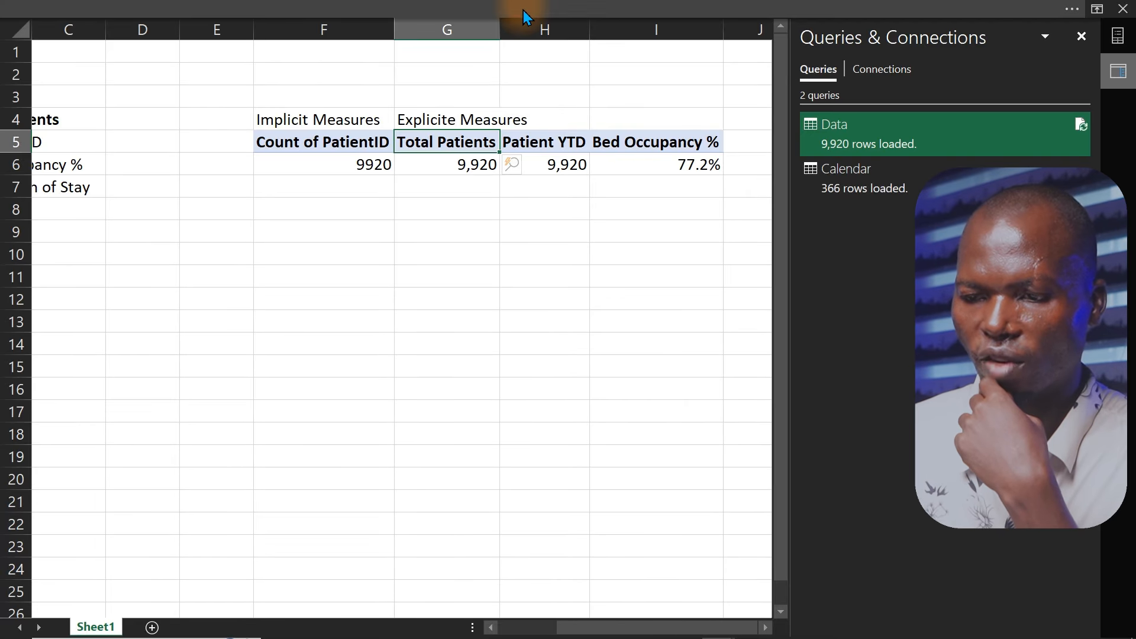
{"action": "left_click", "coordinate": [444, 8]}
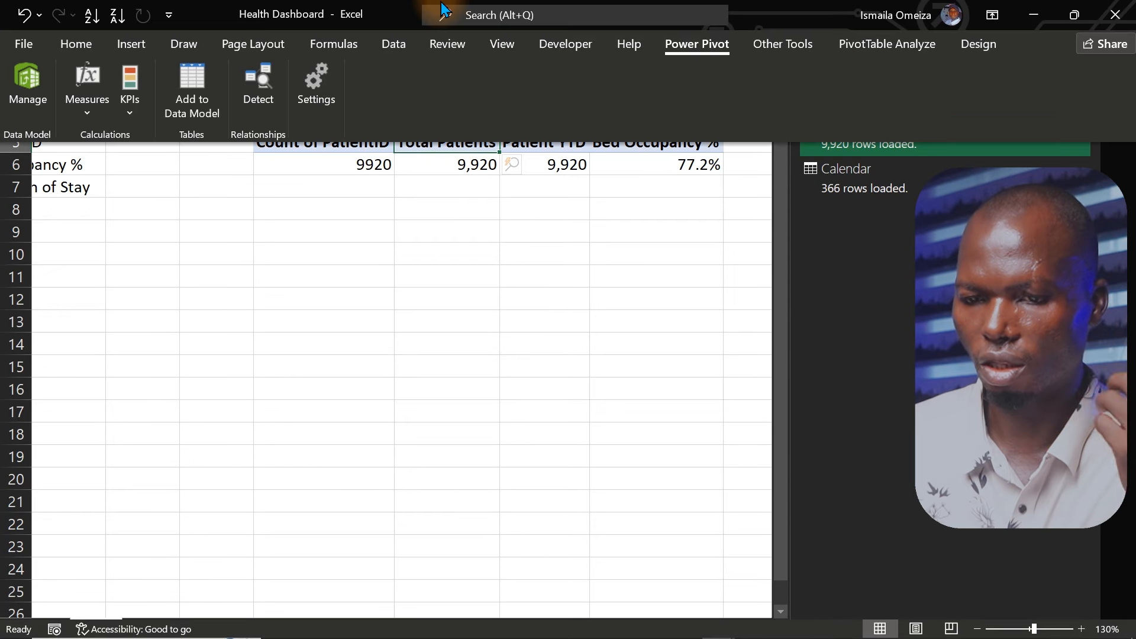
{"action": "left_click", "coordinate": [649, 291]}
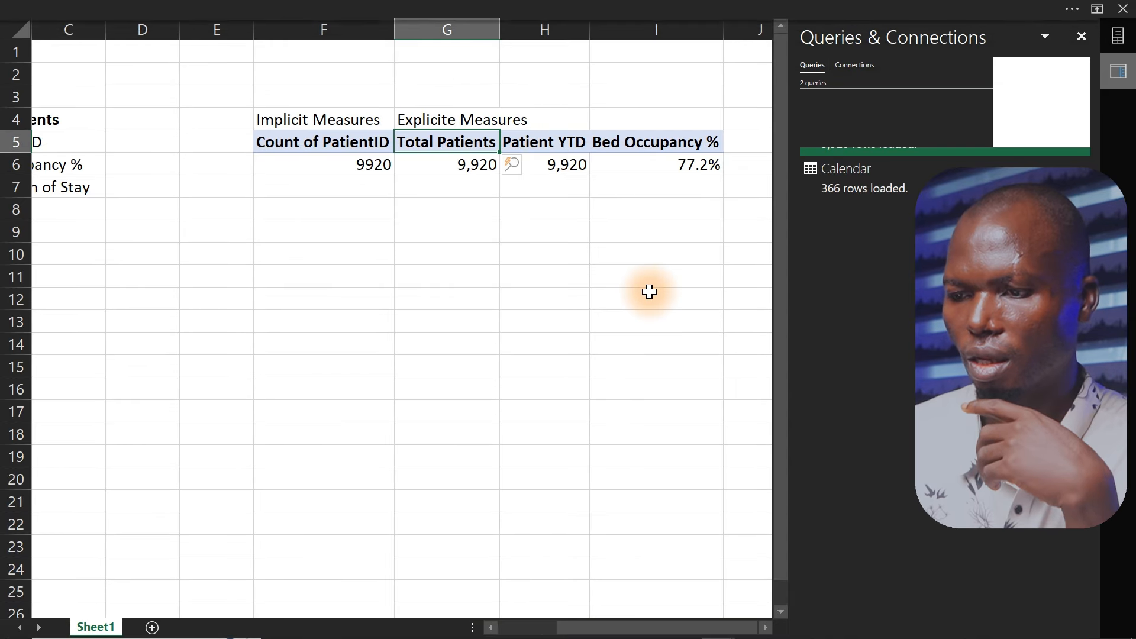
{"action": "left_click", "coordinate": [1124, 41]}
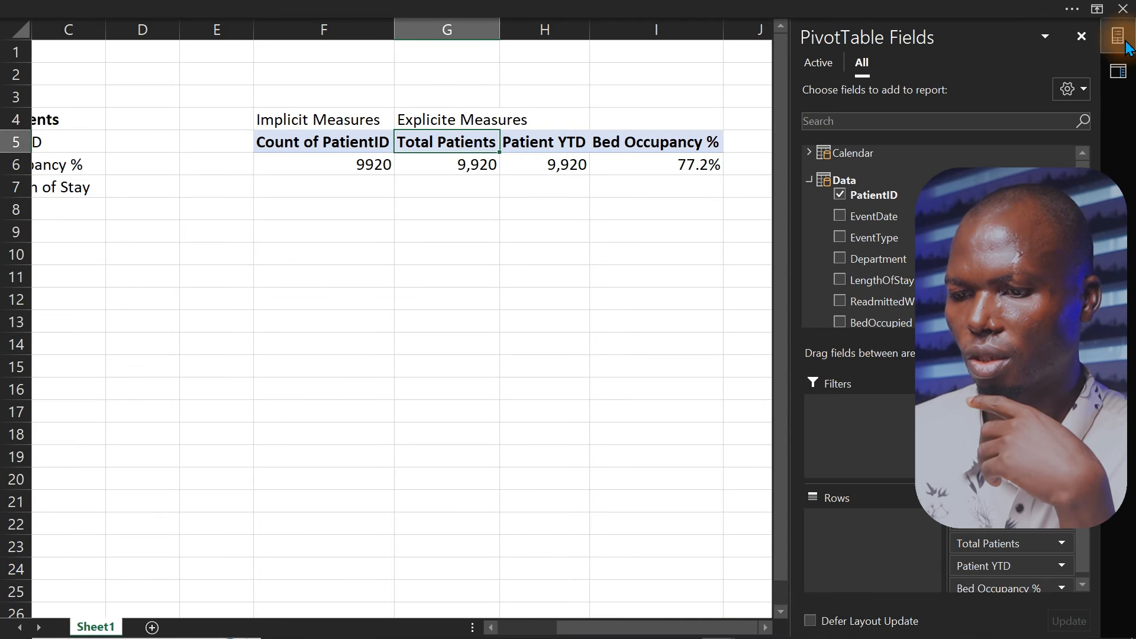
{"action": "left_click", "coordinate": [1109, 72]}
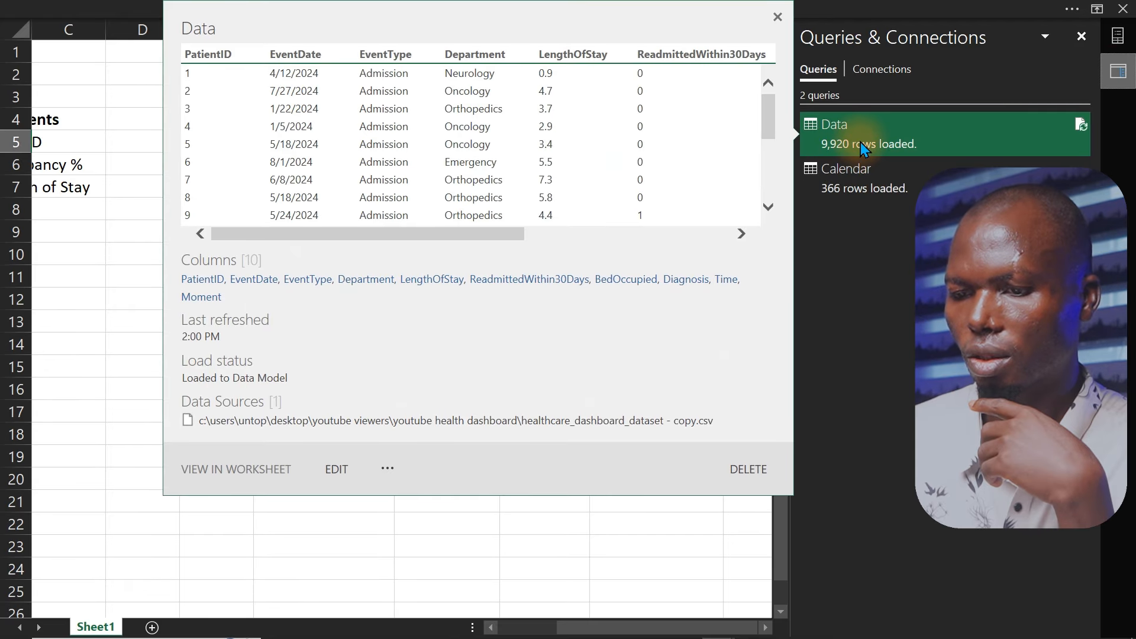
{"action": "double_click", "coordinate": [860, 142]}
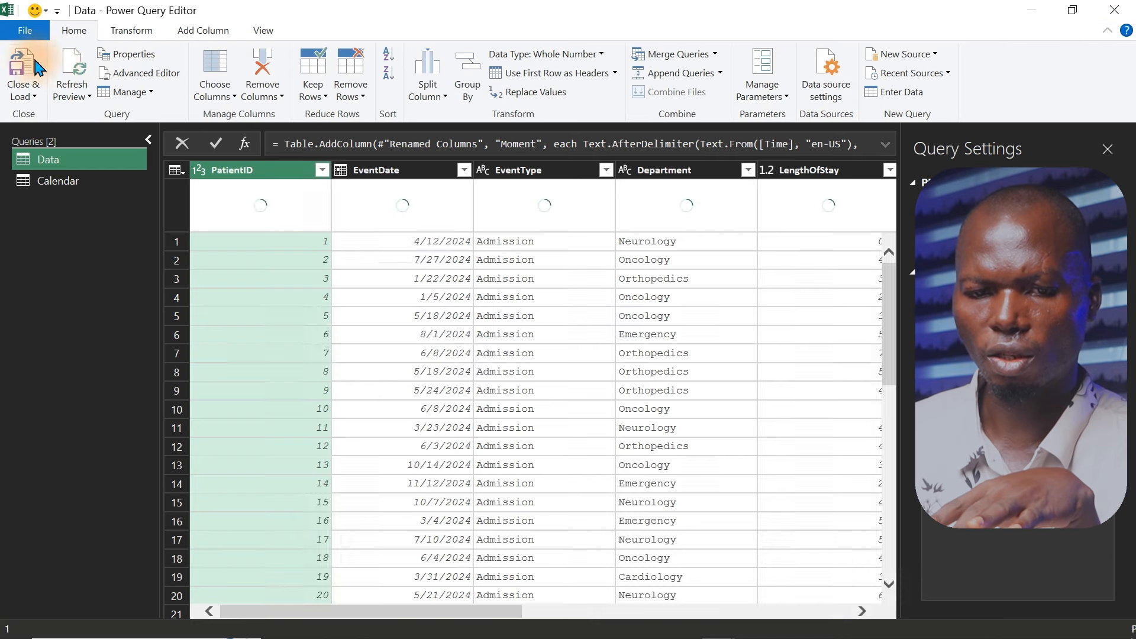
Close the Power Query Editor and examine the BedOccupied and remaining columns in the Data query's preview.
{"action": "left_click", "coordinate": [35, 67]}
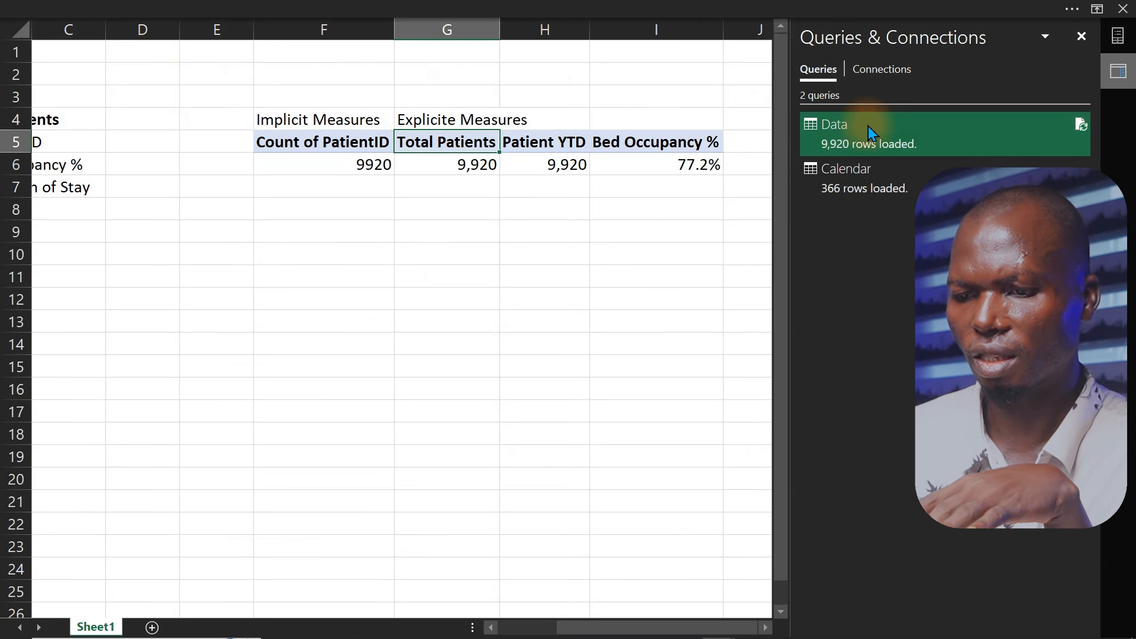
{"action": "mouse_move", "coordinate": [911, 122]}
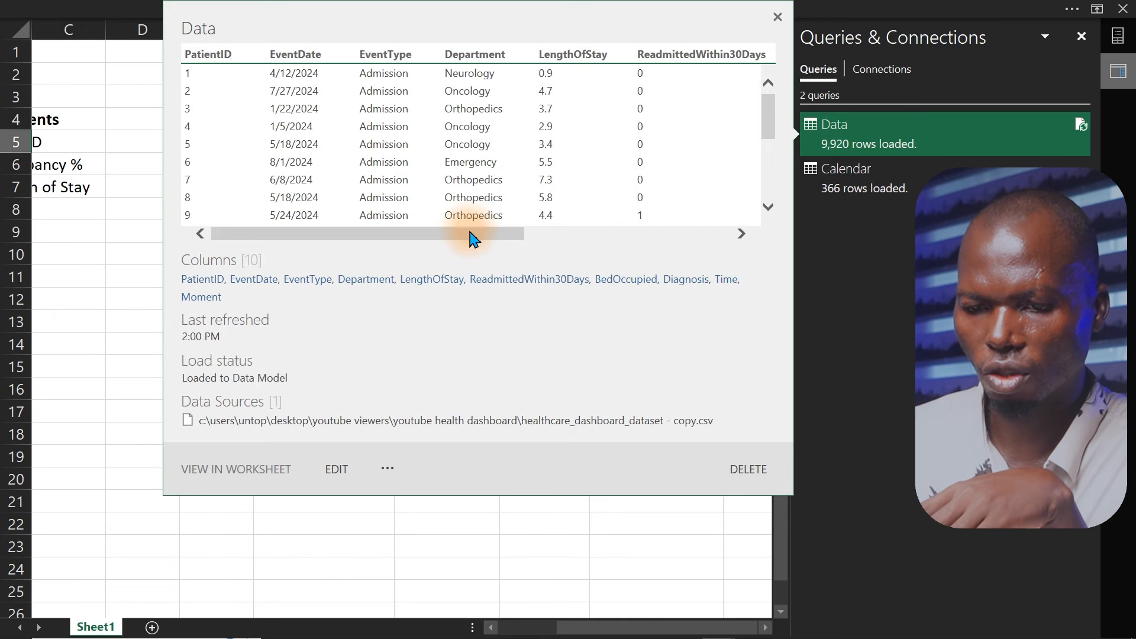
{"action": "left_click_drag", "start_coordinate": [473, 238], "coordinate": [655, 235]}
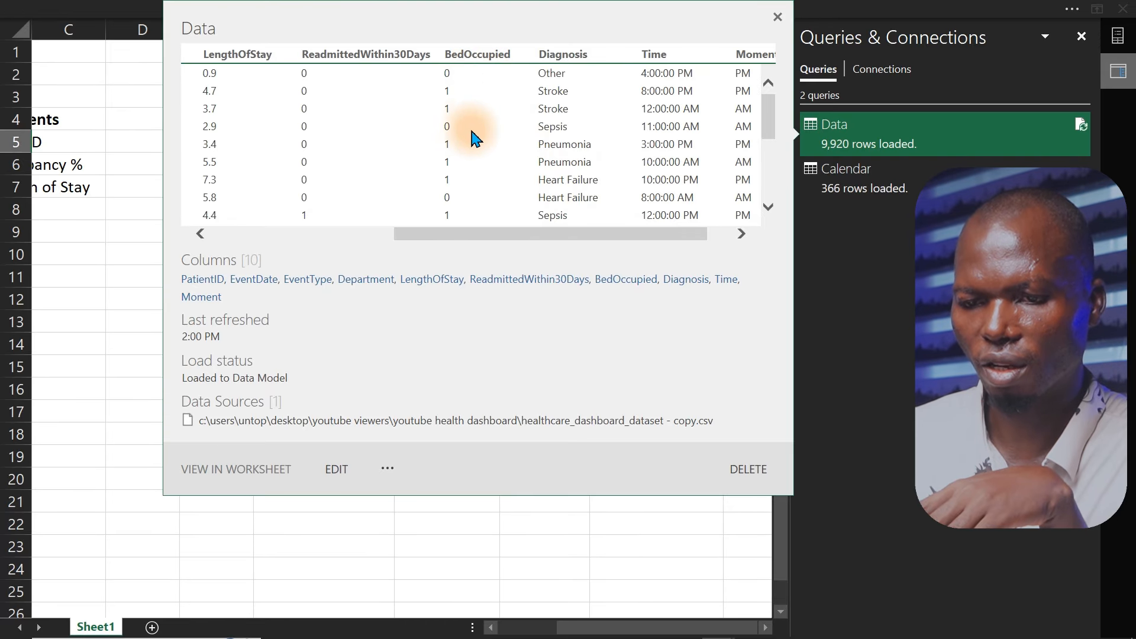
{"action": "left_click_drag", "start_coordinate": [583, 234], "coordinate": [651, 237]}
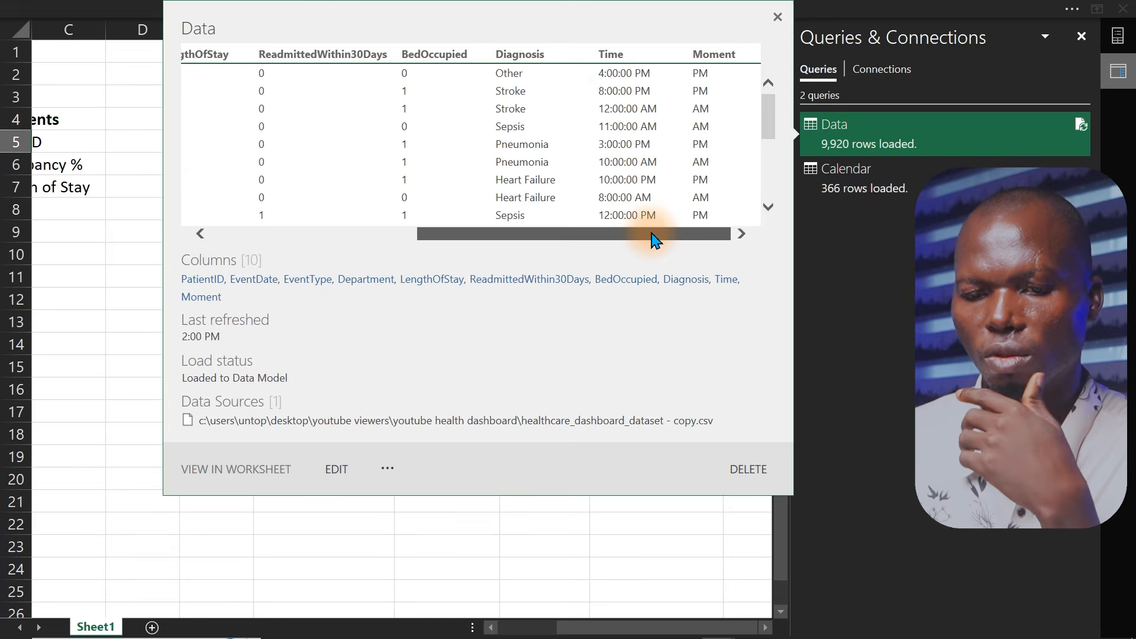
{"action": "left_click", "coordinate": [571, 520]}
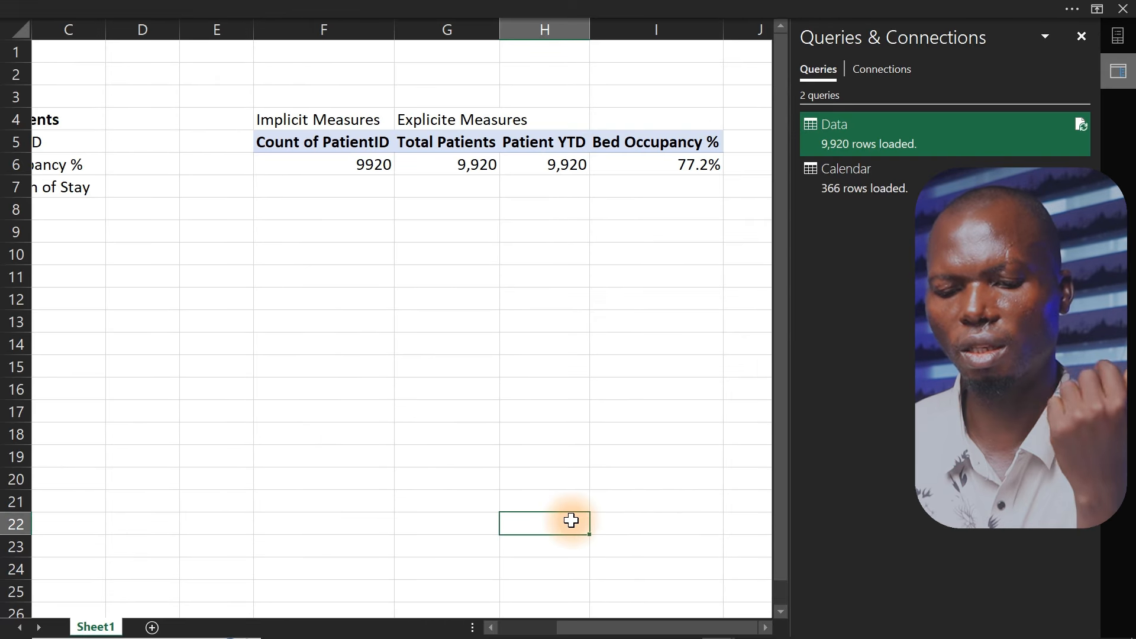
Bold the Patient YTD, Bed Occupancy % and Avg Length of Stay labels in cells B5 to B7.
{"action": "scroll", "coordinate": [609, 342], "scroll_direction": "left", "scroll_amount": 2}
{"action": "left_click", "coordinate": [140, 145]}
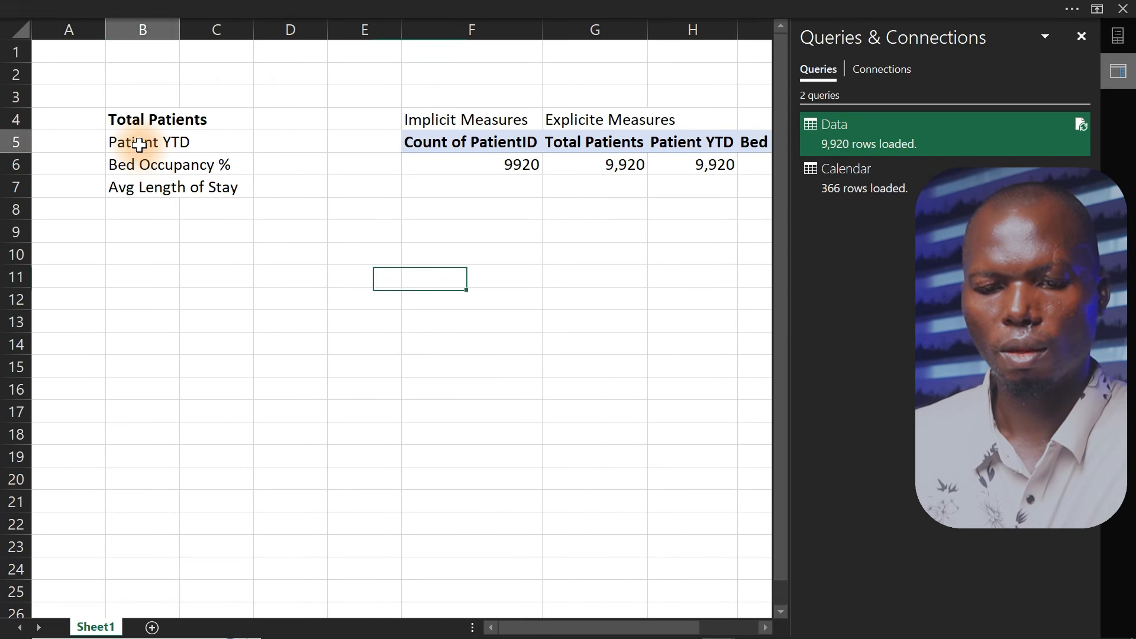
{"action": "key", "text": "ctrl+b"}
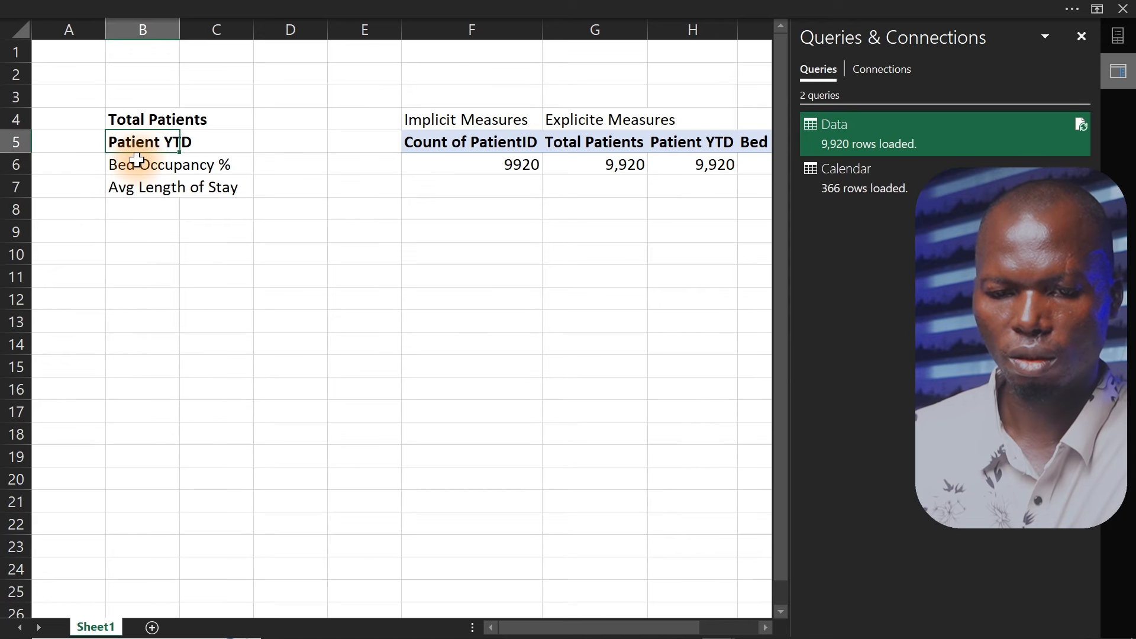
{"action": "left_click", "coordinate": [133, 165]}
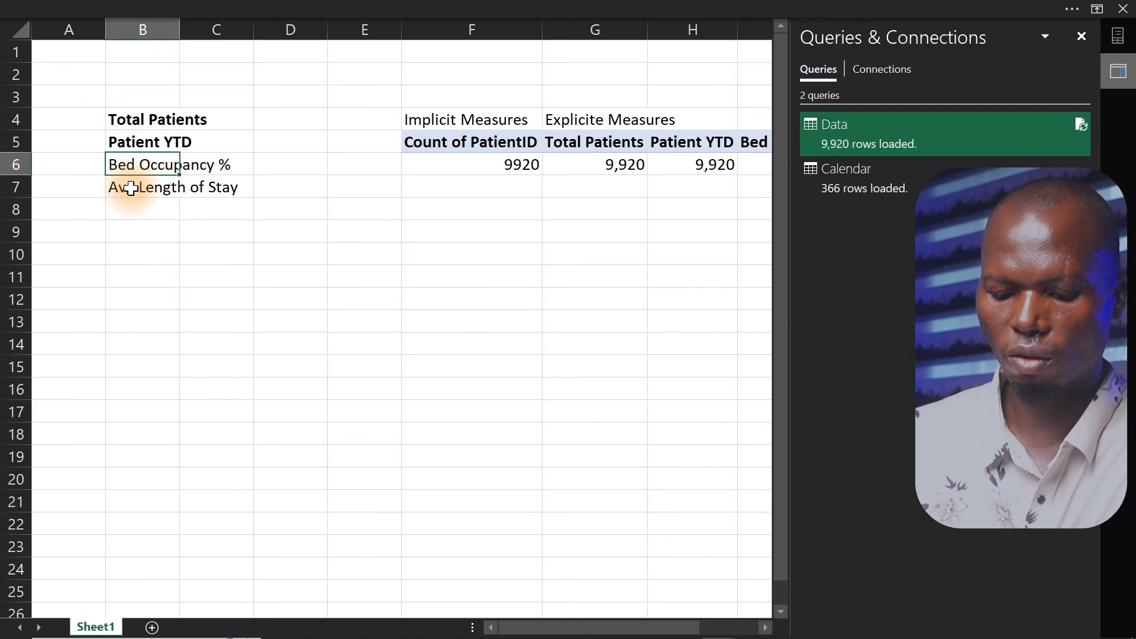
{"action": "key", "text": "ctrl+b"}
{"action": "left_click", "coordinate": [131, 189]}
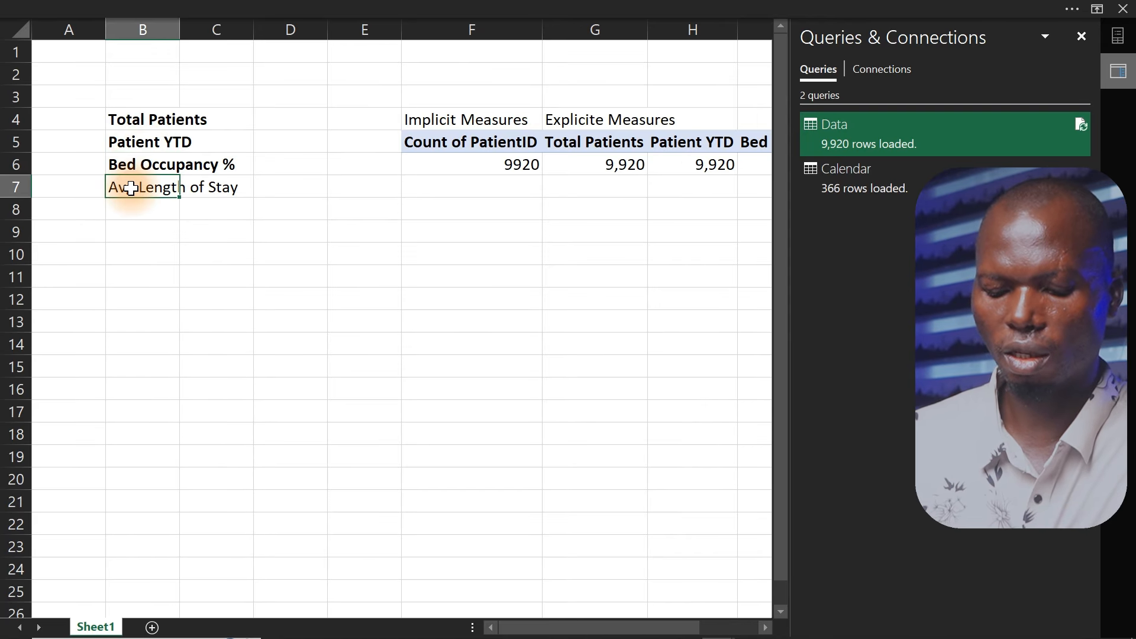
{"action": "key", "text": "ctrl+b"}
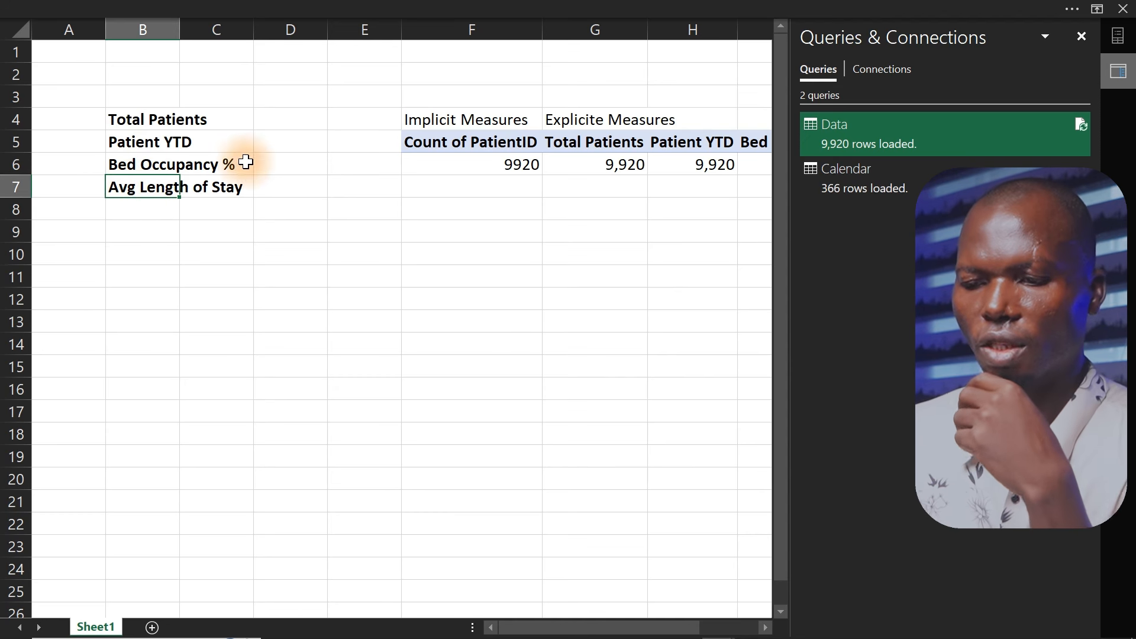
Preview the LengthOfStay column of the Data query and copy the Avg Length of Stay label text from cell B7.
{"action": "mouse_move", "coordinate": [893, 146]}
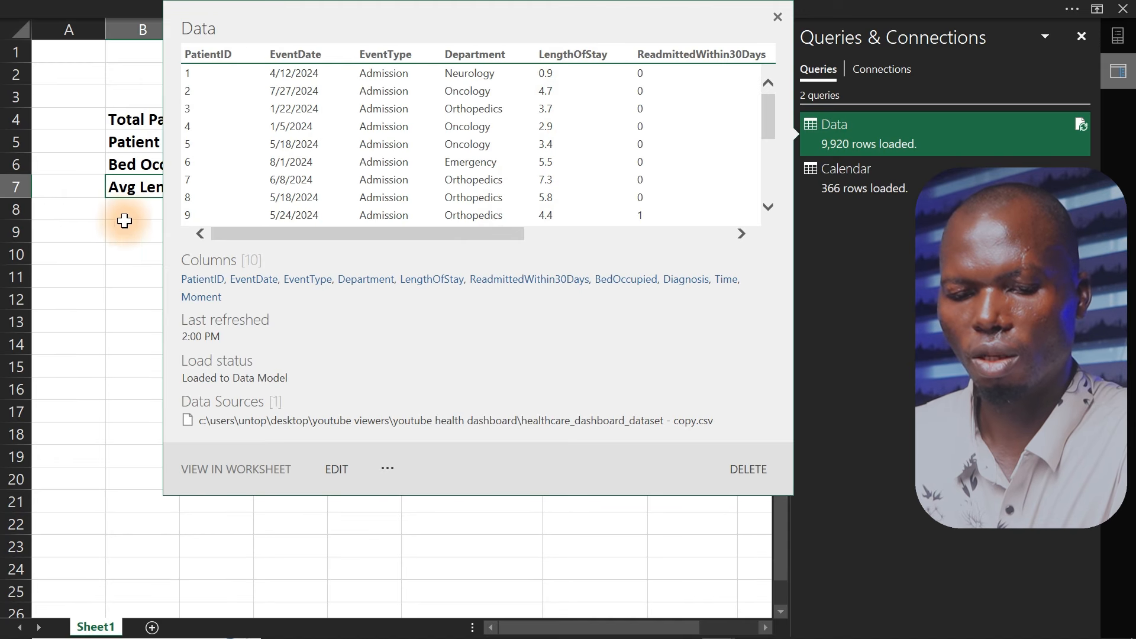
{"action": "left_click_drag", "start_coordinate": [112, 224], "coordinate": [181, 192]}
{"action": "left_click", "coordinate": [174, 190]}
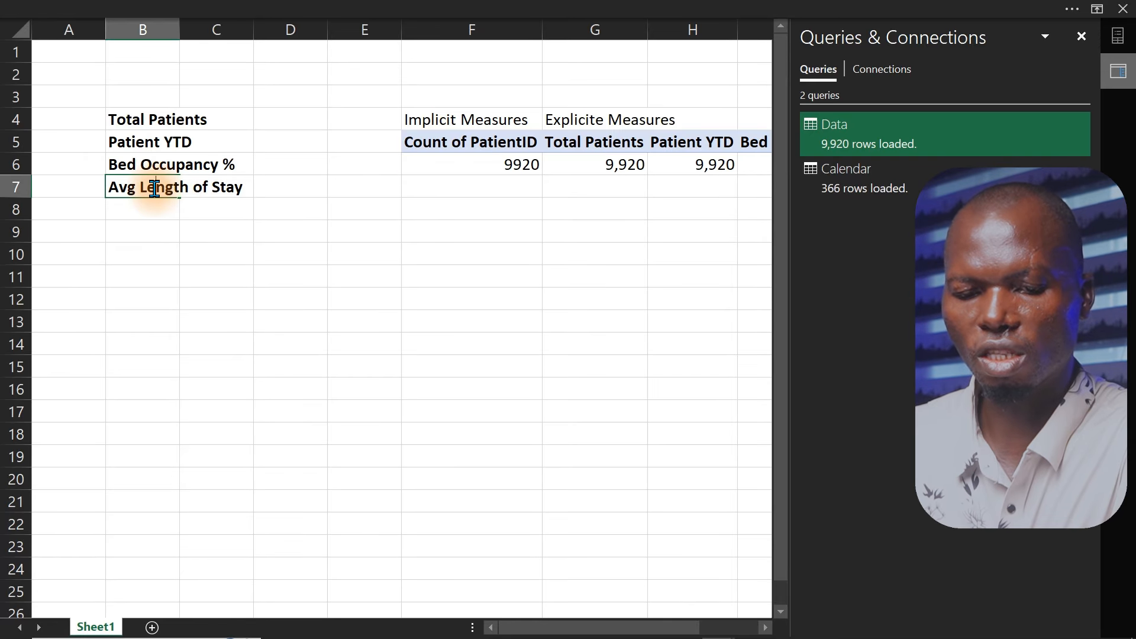
{"action": "double_click", "coordinate": [155, 187]}
{"action": "left_click_drag", "start_coordinate": [110, 188], "coordinate": [255, 188]}
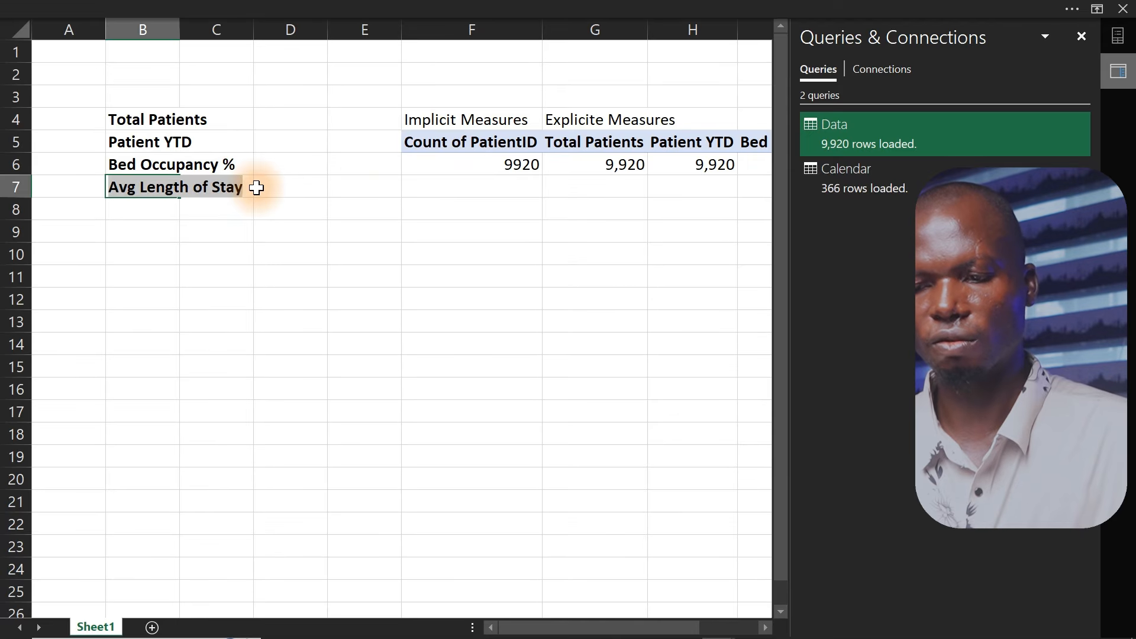
{"action": "left_click", "coordinate": [535, 230]}
Start a new Power Pivot measure in the Data table and name it Avg Length of Stay.
{"action": "left_click", "coordinate": [641, 163]}
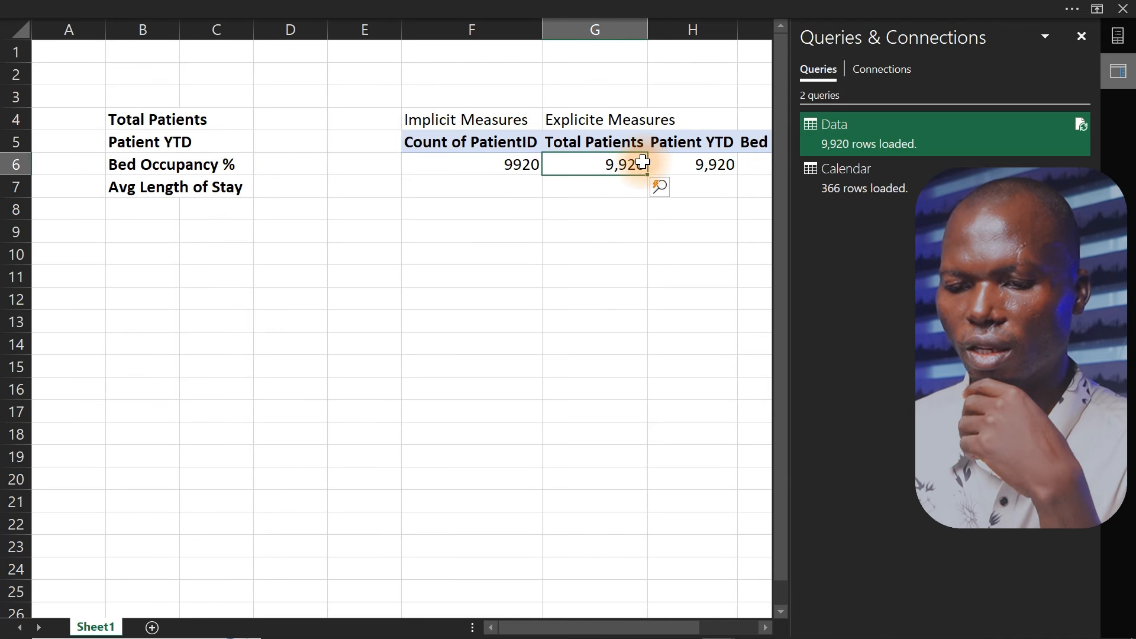
{"action": "left_click", "coordinate": [477, 5]}
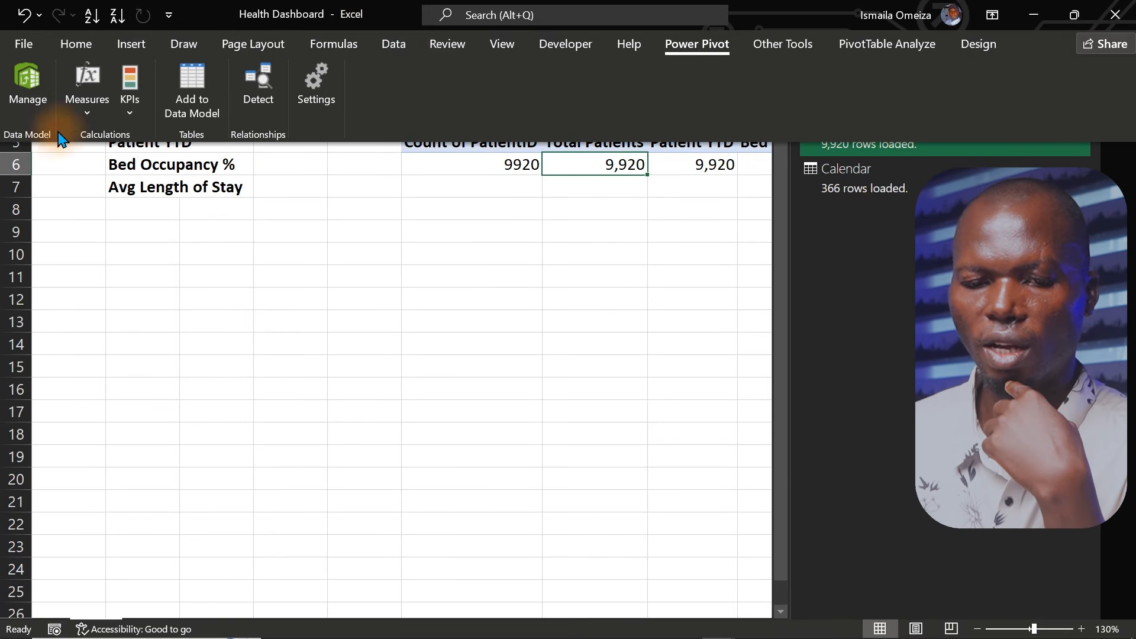
{"action": "left_click", "coordinate": [84, 116]}
{"action": "left_click", "coordinate": [118, 138]}
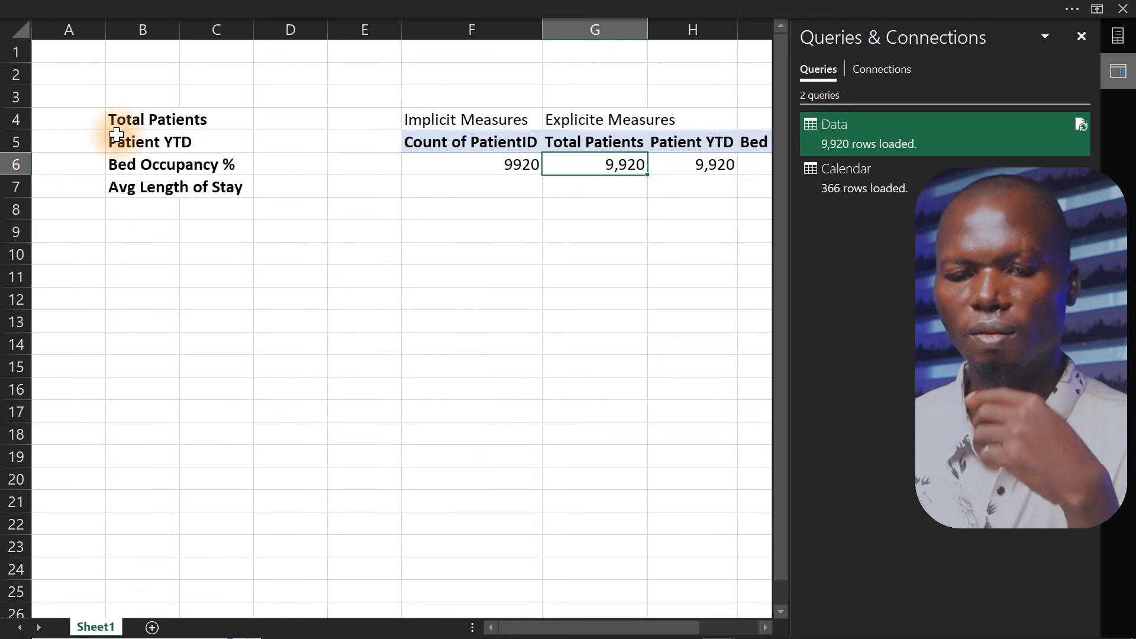
{"action": "left_click_drag", "start_coordinate": [459, 193], "coordinate": [369, 198]}
Enter the formula =AVERAGE(Data[LengthOfStay]), check it and save the measure.
{"action": "left_click", "coordinate": [417, 264]}
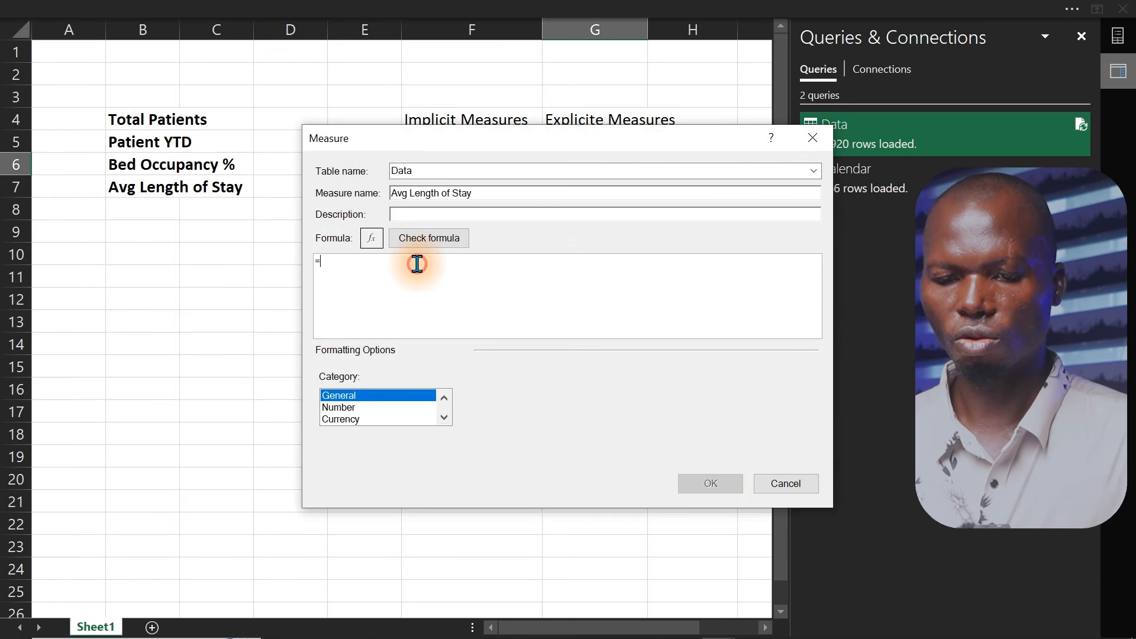
{"action": "type", "text": "AVERAGE("}
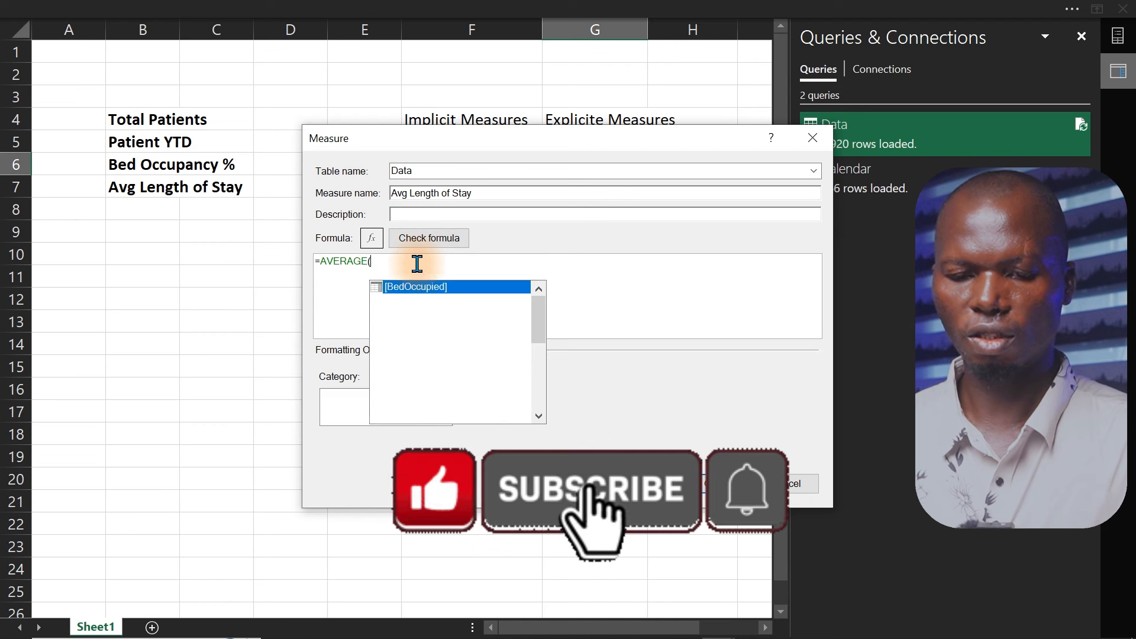
{"action": "type", "text": "l"}
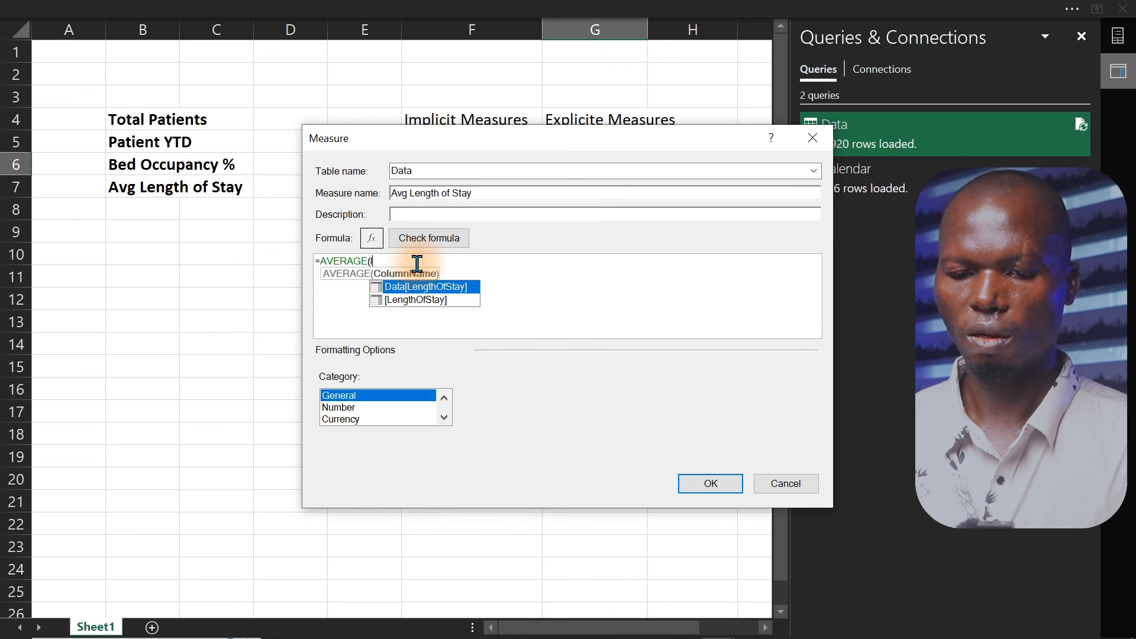
{"action": "key", "text": "Tab"}
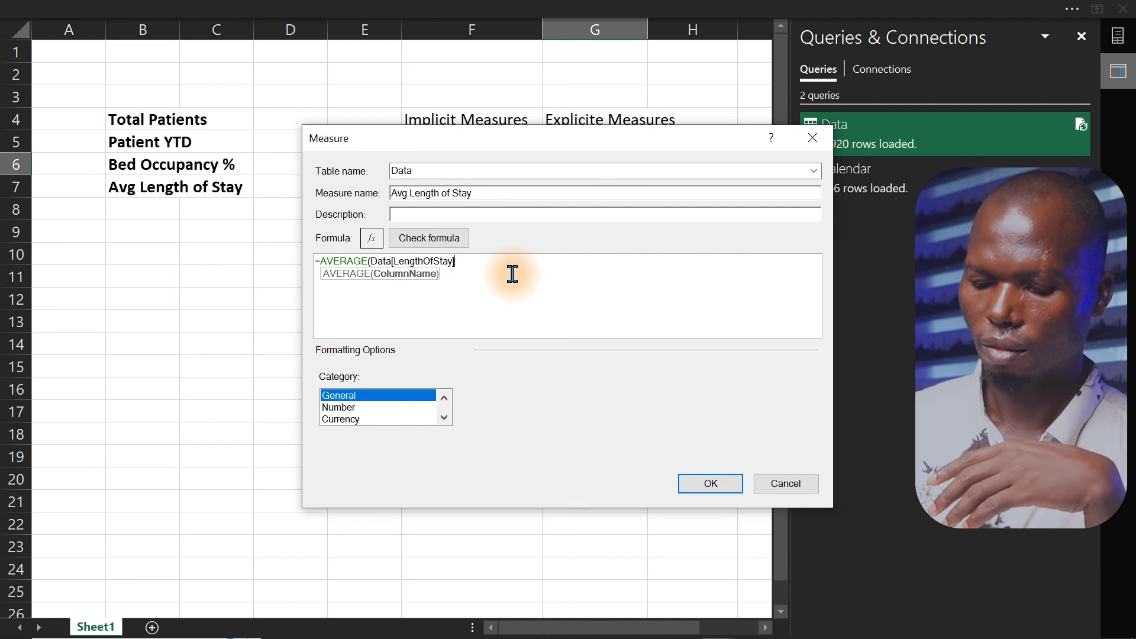
{"action": "type", "text": ")"}
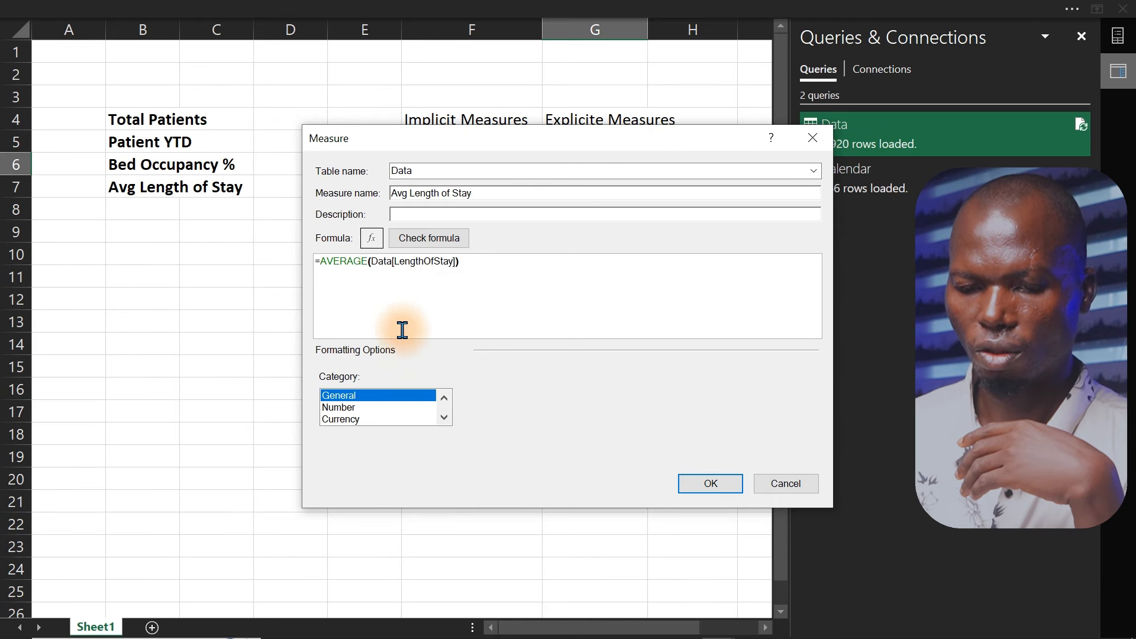
{"action": "left_click", "coordinate": [423, 243]}
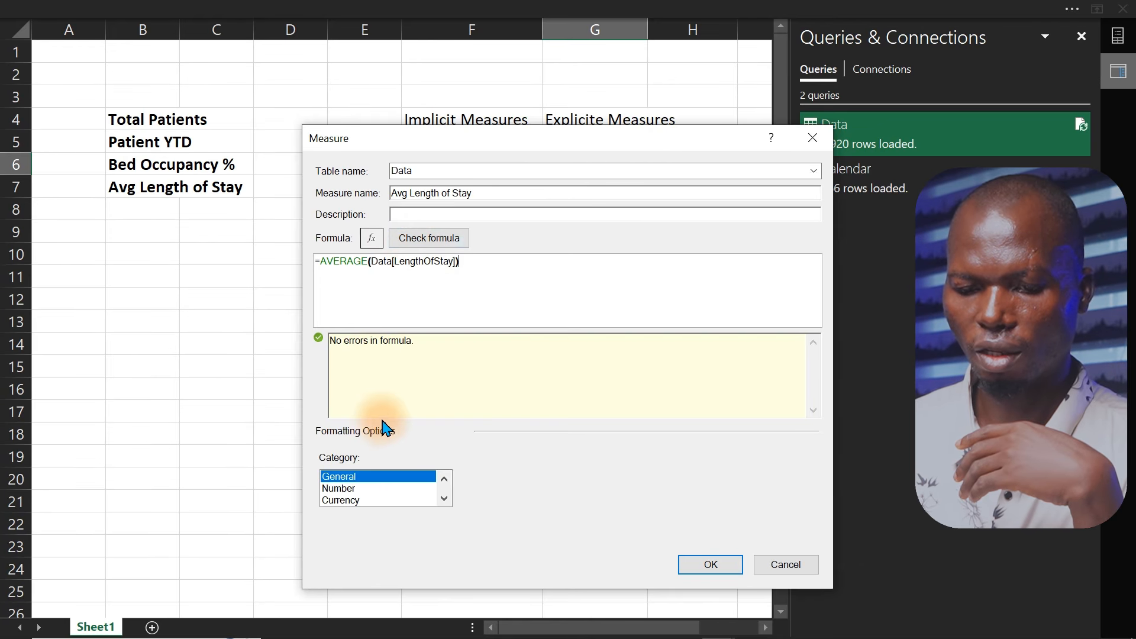
{"action": "left_click", "coordinate": [727, 568]}
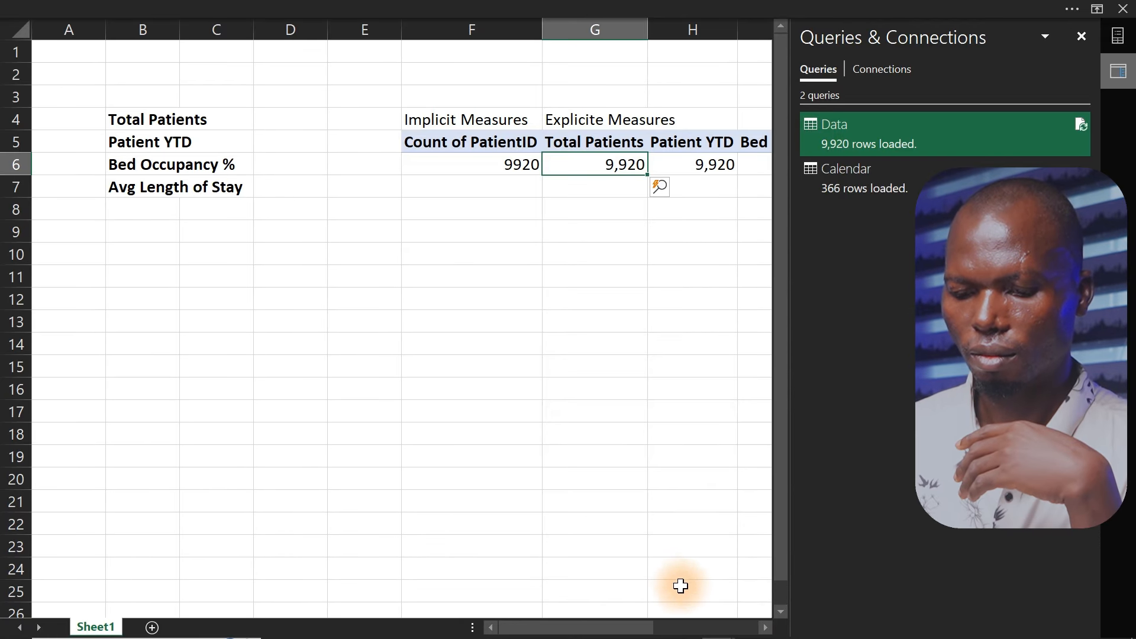
Edit the Avg Length of Stay measure to use the Number category, formatted as a decimal number with 2 decimal places.
{"action": "scroll", "coordinate": [659, 621], "scroll_direction": "right", "scroll_amount": 5}
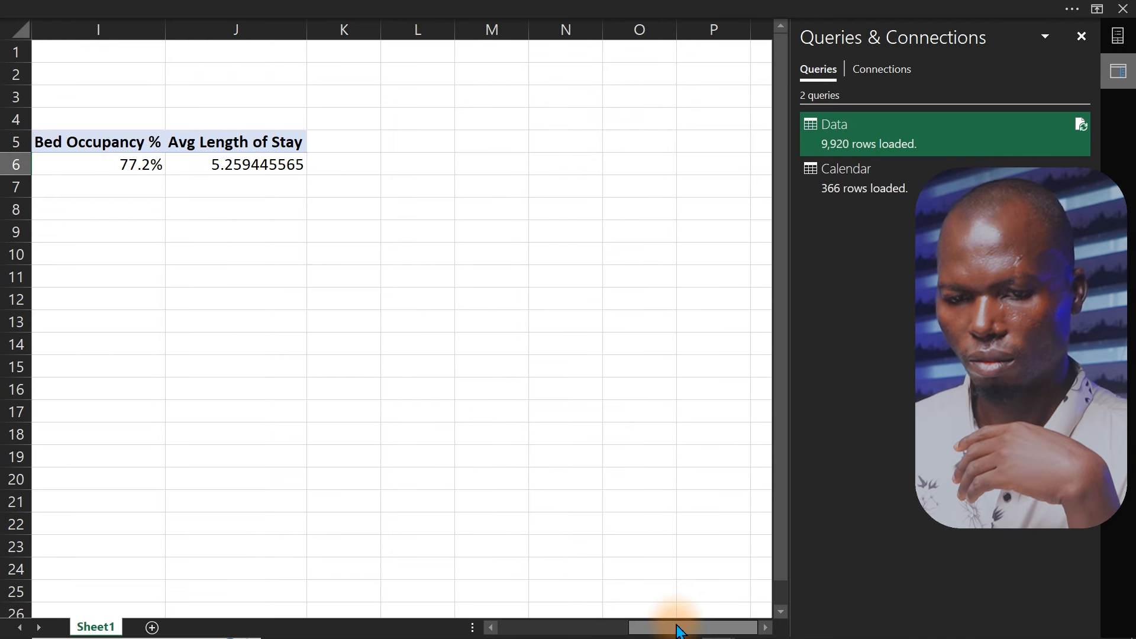
{"action": "left_click", "coordinate": [261, 168]}
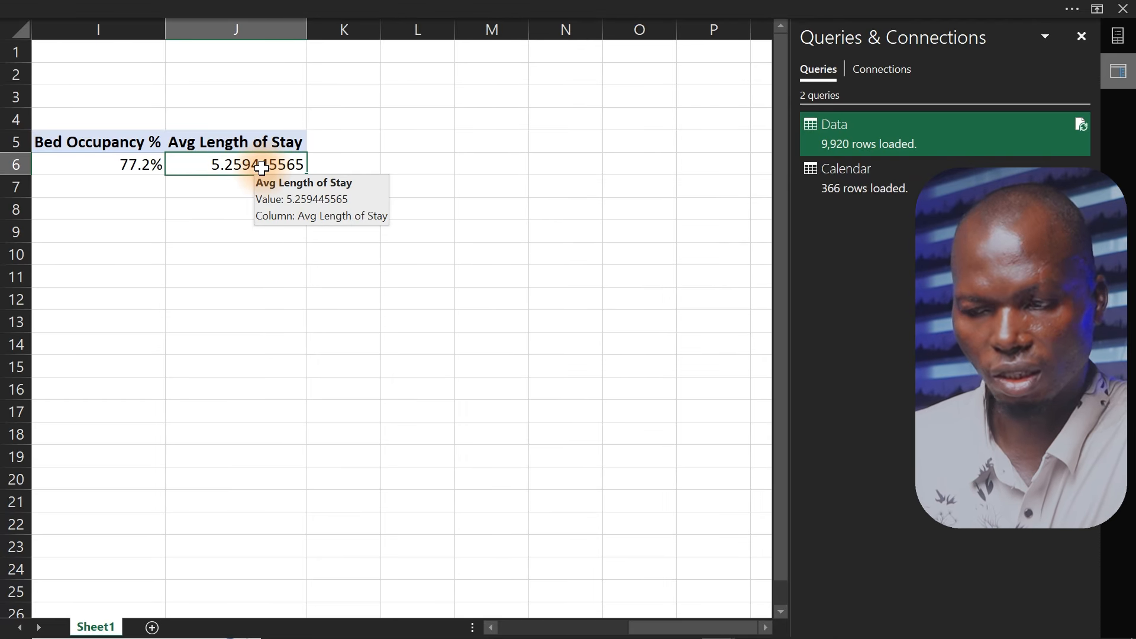
{"action": "left_click", "coordinate": [1110, 48]}
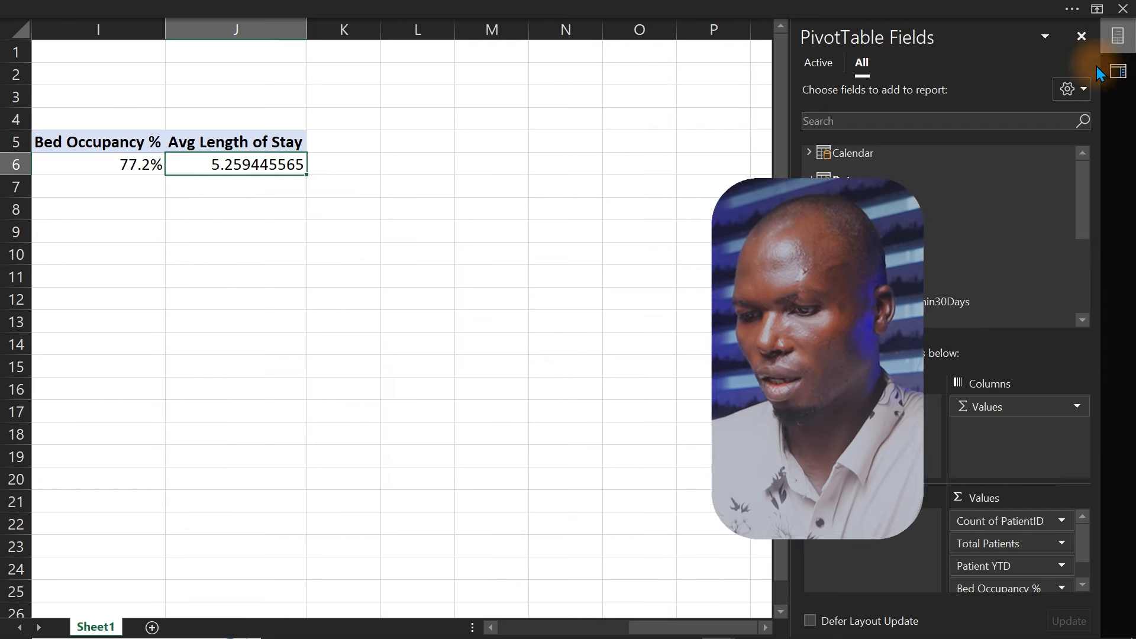
{"action": "left_click_drag", "start_coordinate": [1080, 227], "coordinate": [1086, 291]}
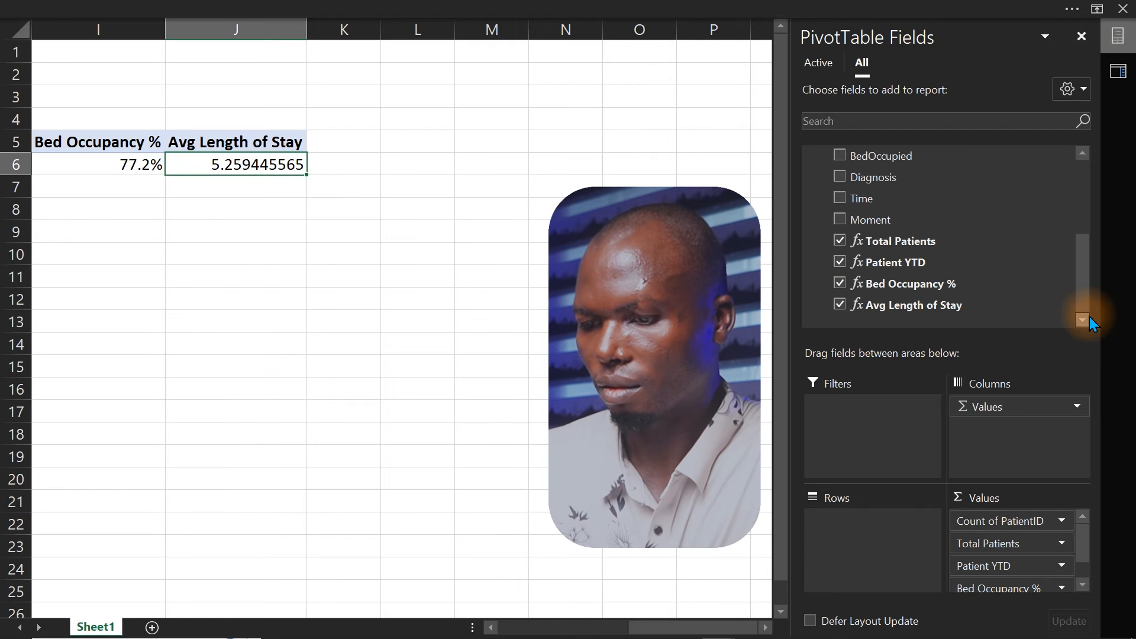
{"action": "right_click", "coordinate": [913, 306]}
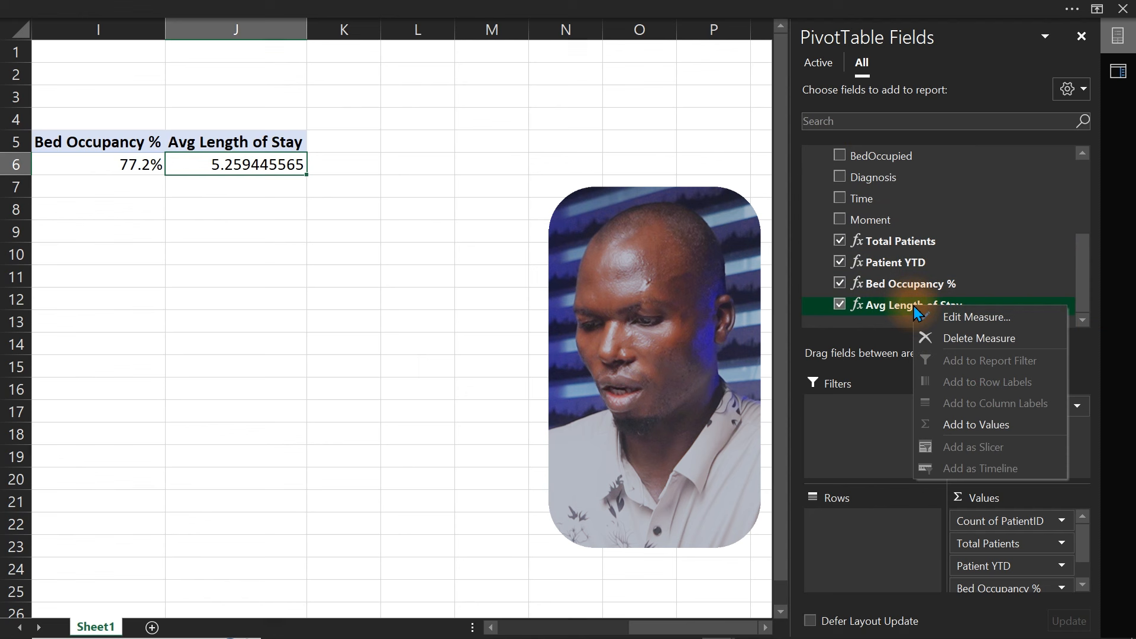
{"action": "left_click", "coordinate": [981, 319]}
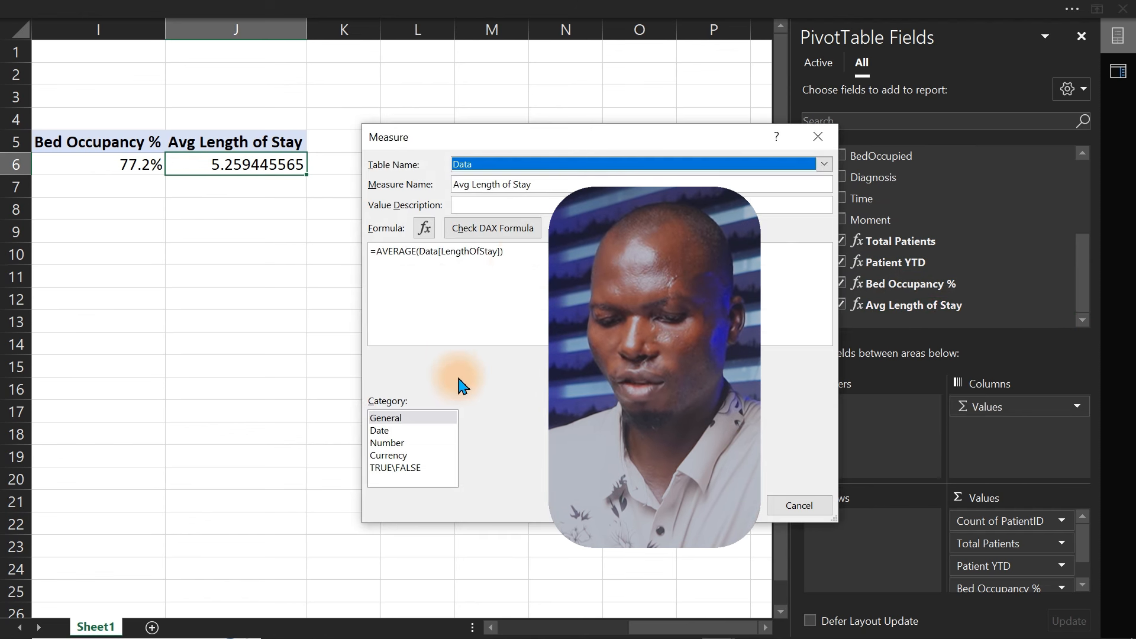
{"action": "left_click", "coordinate": [394, 447]}
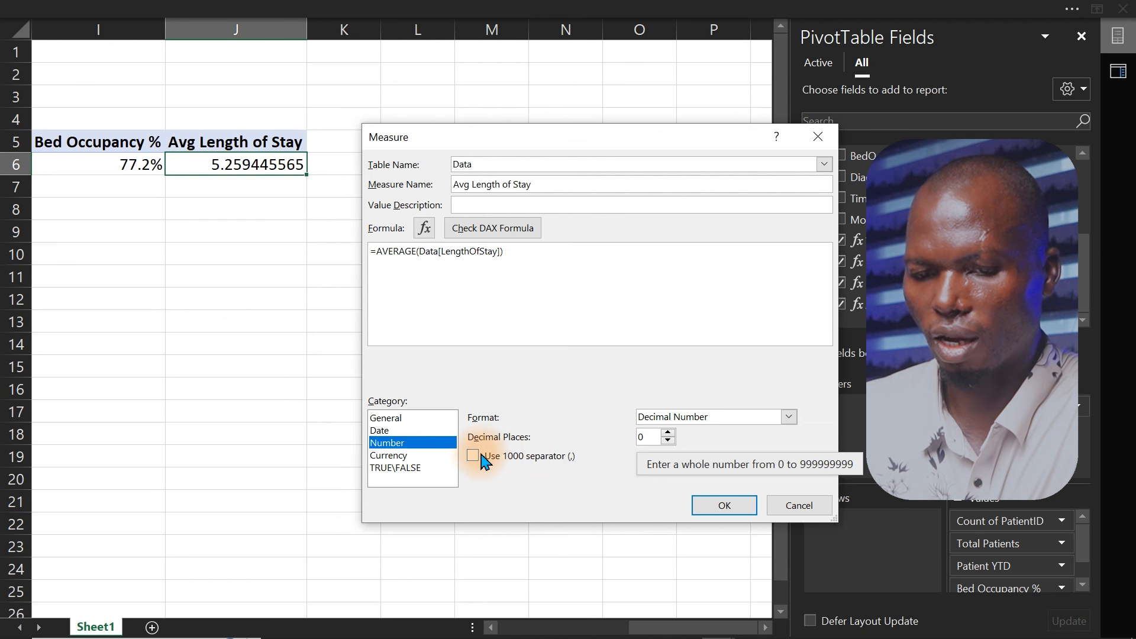
{"action": "left_click", "coordinate": [668, 433]}
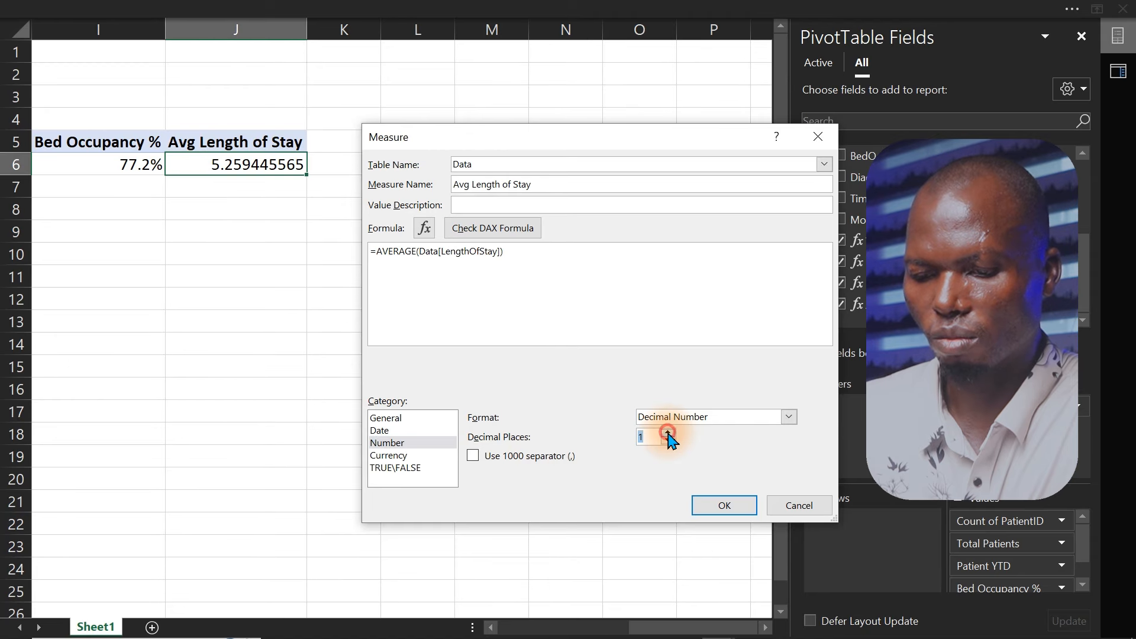
{"action": "left_click", "coordinate": [714, 505]}
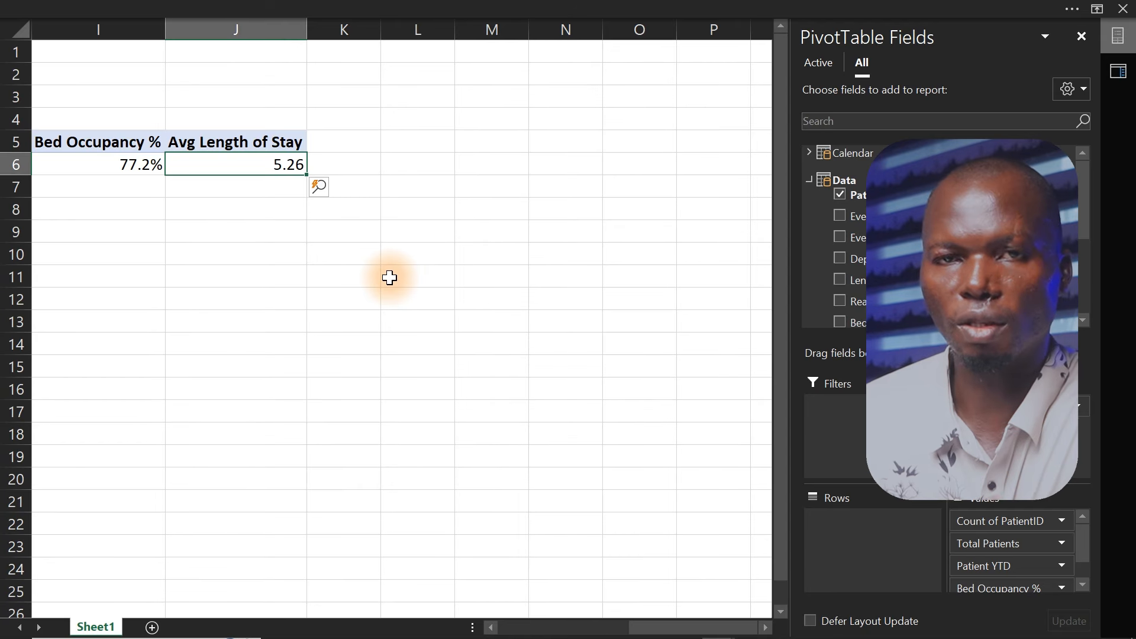
Switch to Dashboard Tasks.pdf in the browser and review the requested key metrics against the finished measures.
{"action": "left_click", "coordinate": [245, 302]}
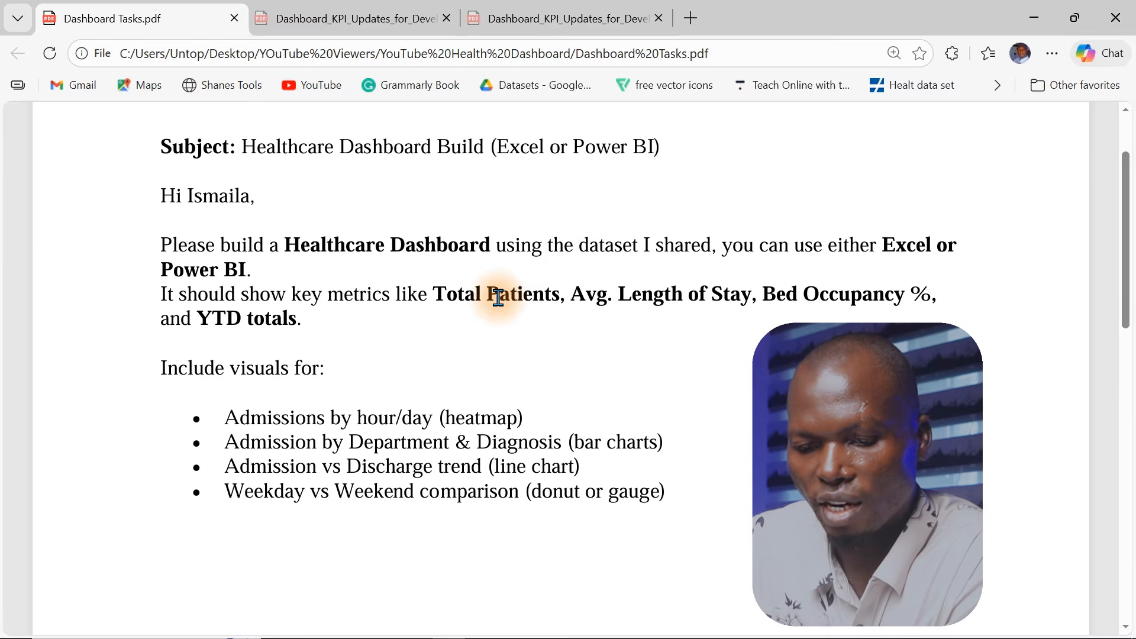
{"action": "left_click_drag", "start_coordinate": [434, 294], "coordinate": [443, 336]}
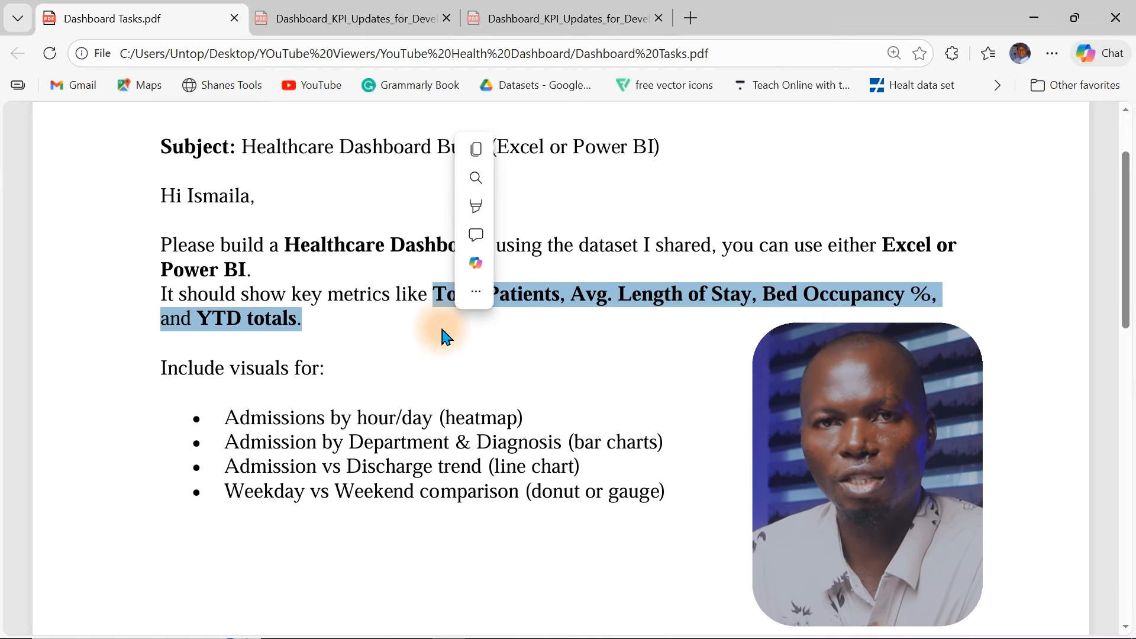
{"action": "mouse_move", "coordinate": [562, 636]}
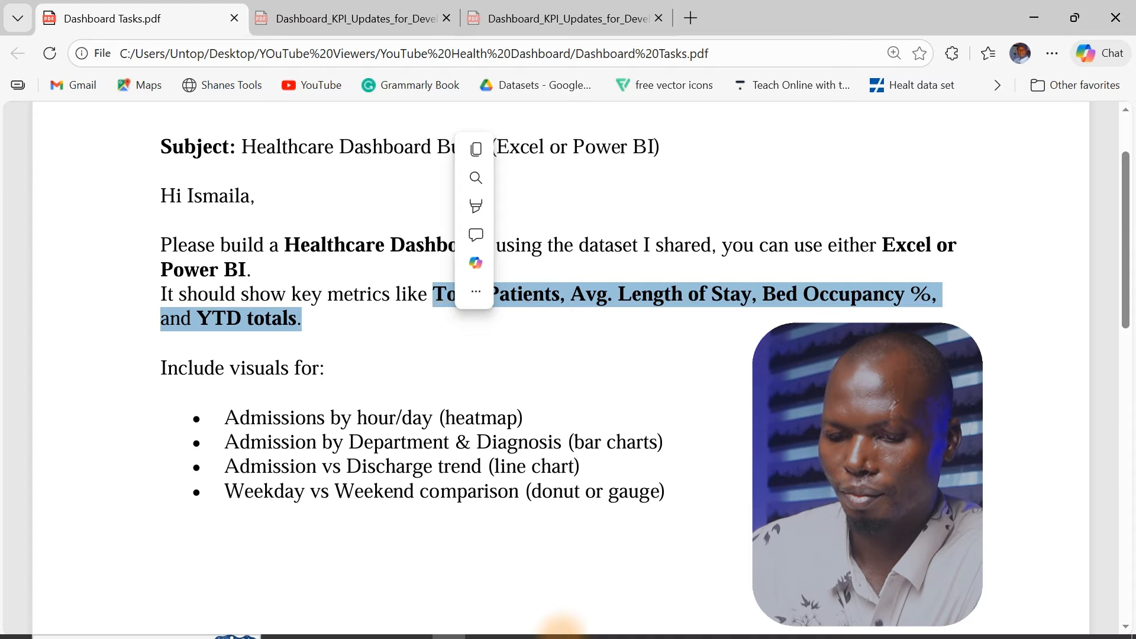
Switch to the Health Dashboard workbook in Excel and examine the background and chart color list on Sheet2.
{"action": "left_click", "coordinate": [708, 629]}
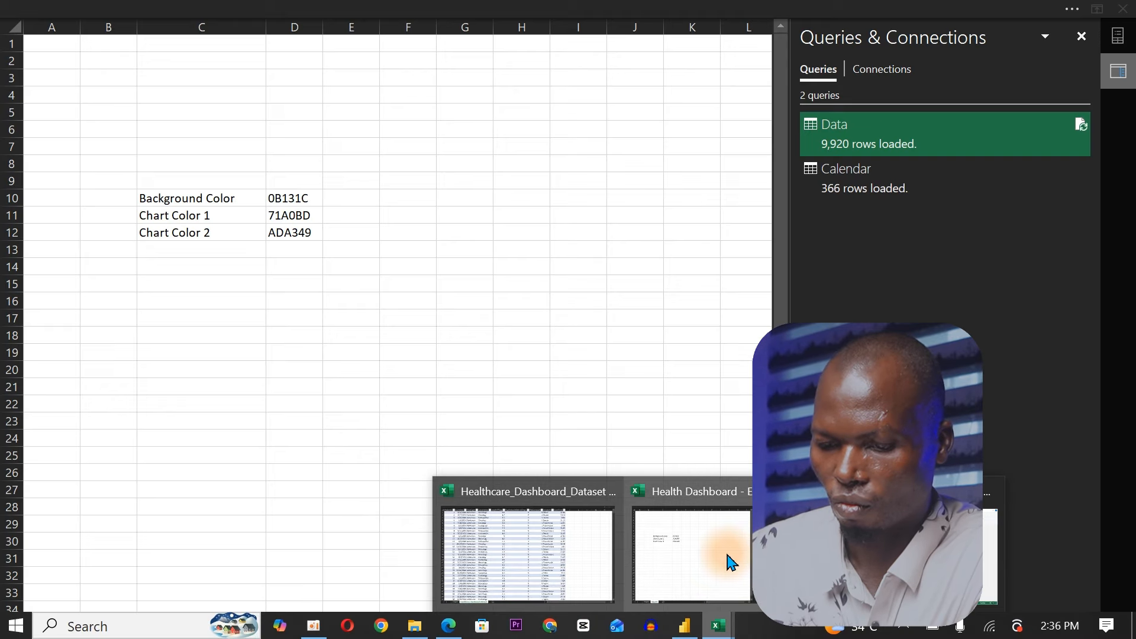
{"action": "left_click", "coordinate": [732, 562]}
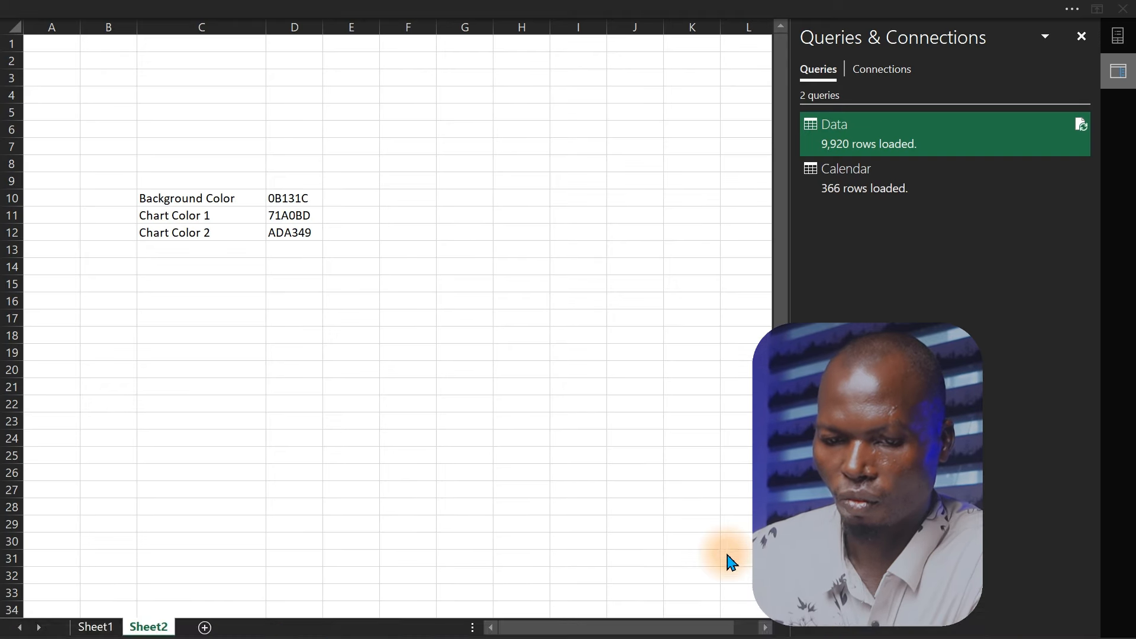
{"action": "left_click", "coordinate": [190, 319]}
{"action": "left_click", "coordinate": [305, 8]}
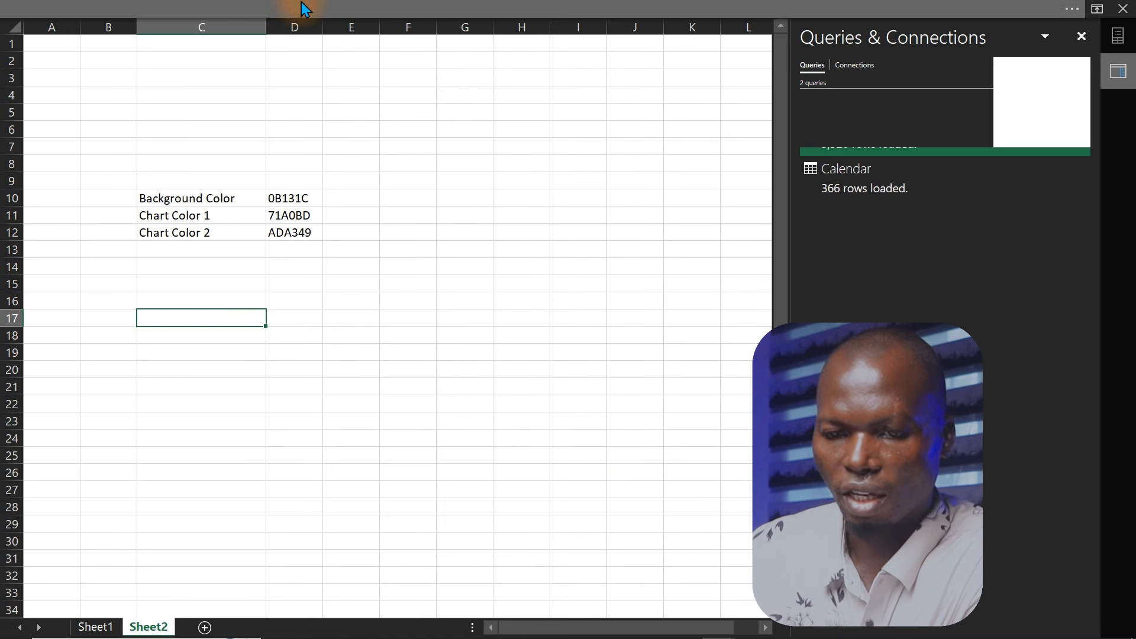
{"action": "left_click", "coordinate": [1081, 629]}
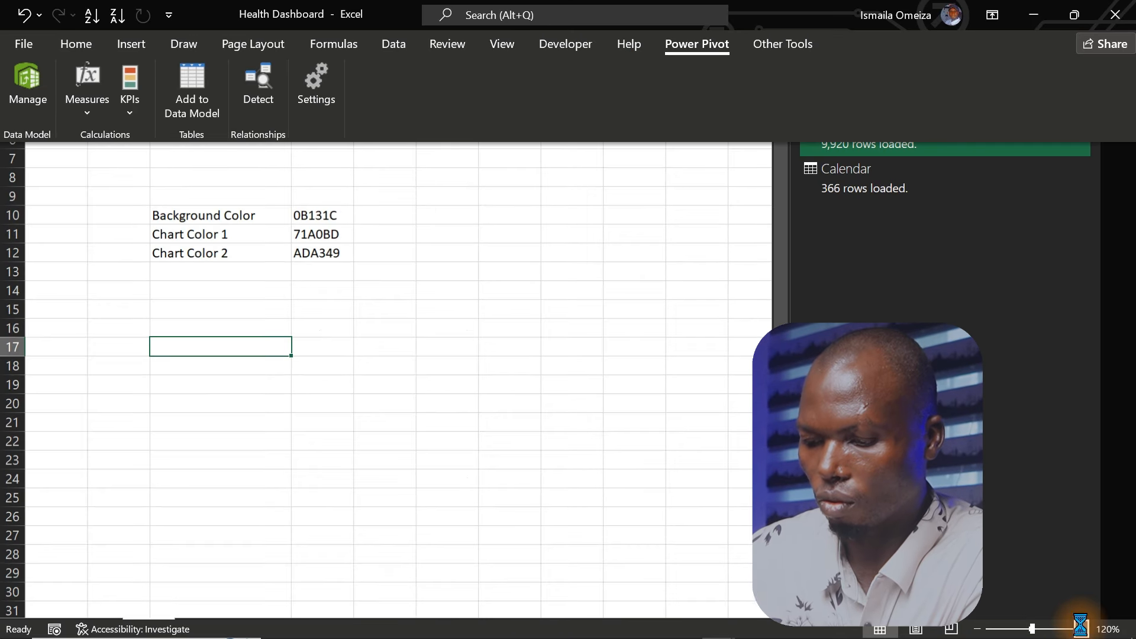
{"action": "left_click", "coordinate": [1081, 628]}
{"action": "left_click", "coordinate": [1081, 628]}
{"action": "left_click", "coordinate": [1080, 629]}
{"action": "left_click", "coordinate": [1081, 629]}
{"action": "left_click", "coordinate": [658, 435]}
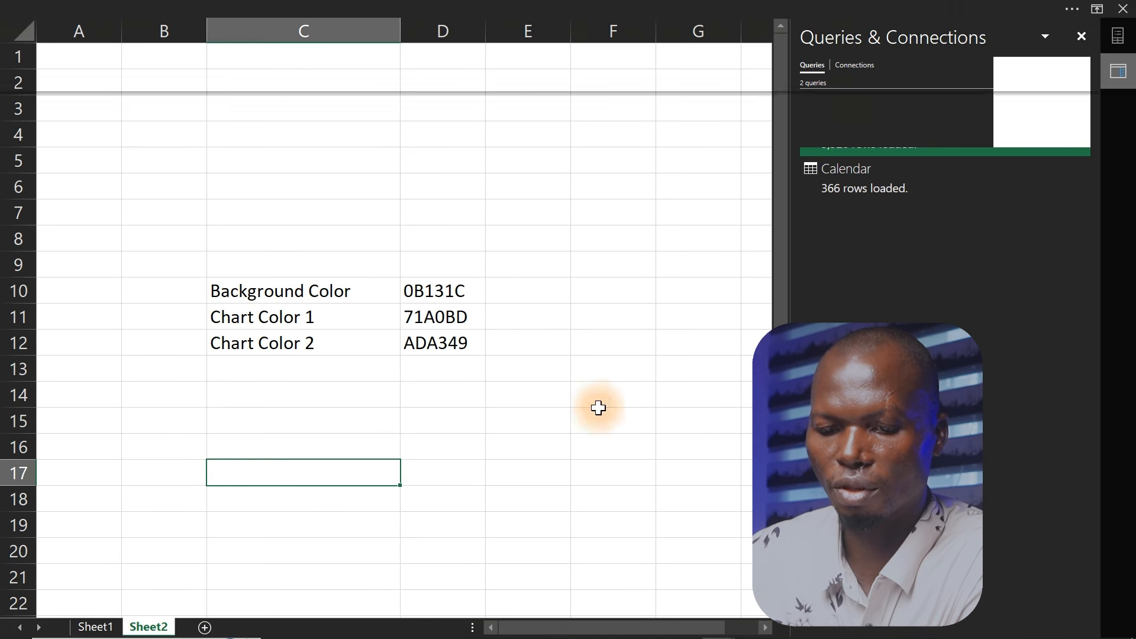
{"action": "left_click", "coordinate": [288, 300]}
{"action": "left_click", "coordinate": [291, 323]}
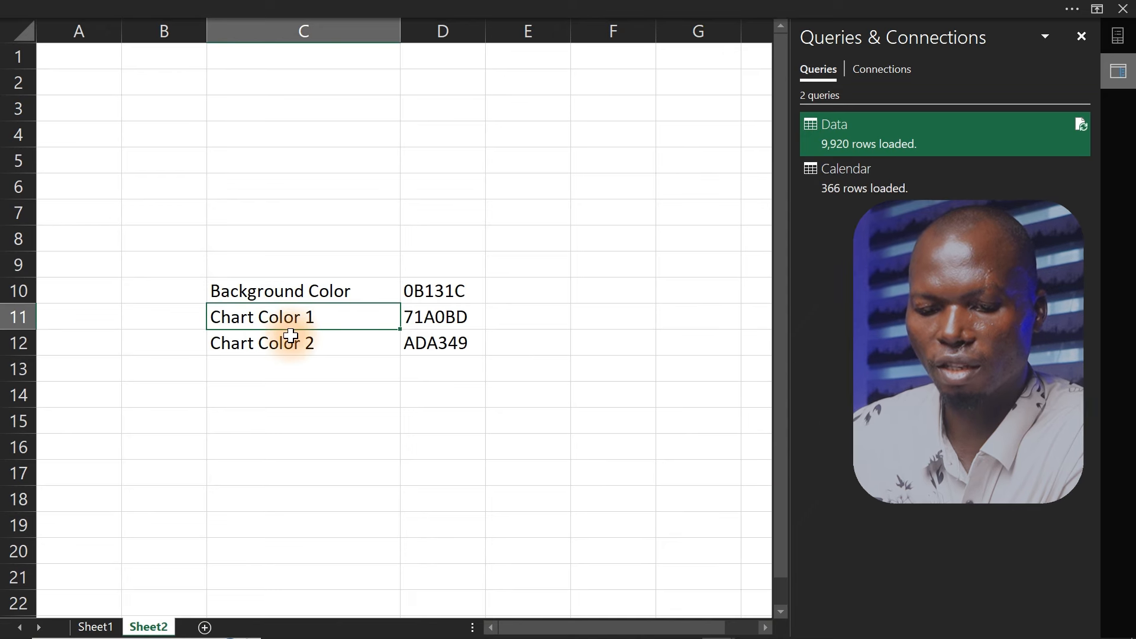
{"action": "left_click", "coordinate": [292, 337]}
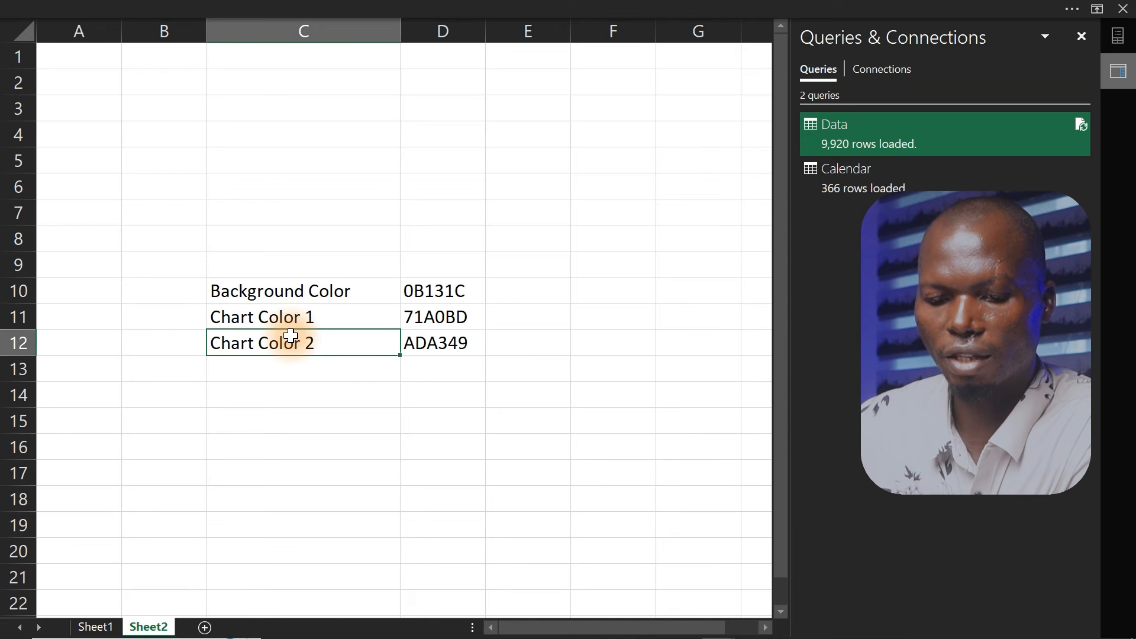
Copy the Background Color hex code 0B131C from cell D10.
{"action": "left_click", "coordinate": [446, 289]}
{"action": "left_click_drag", "start_coordinate": [417, 295], "coordinate": [389, 296]}
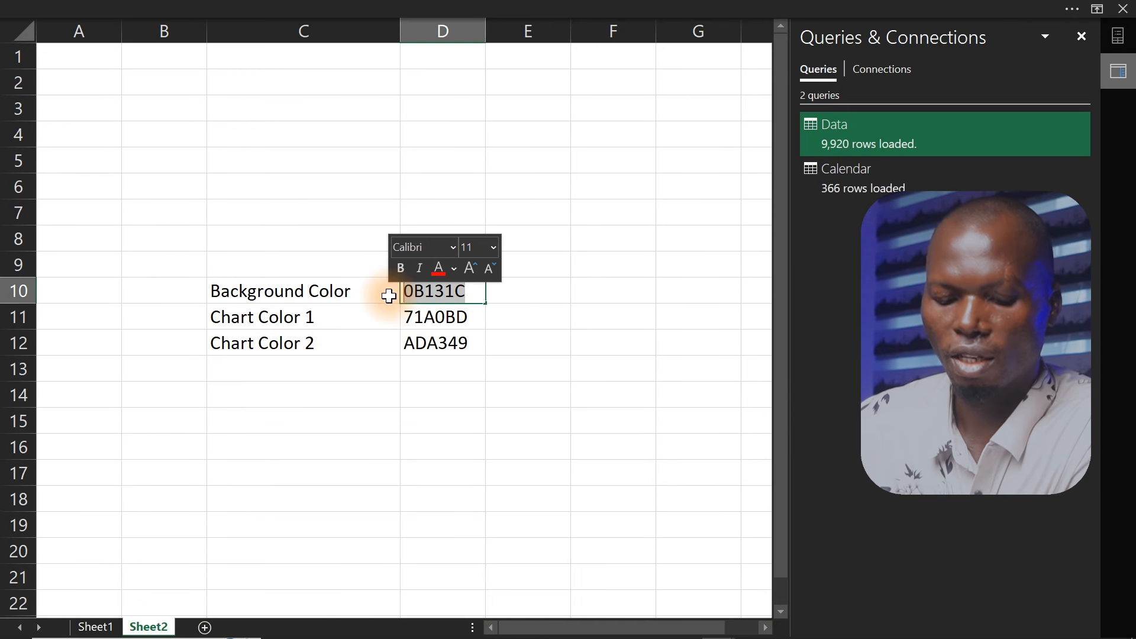
{"action": "key", "text": "Escape"}
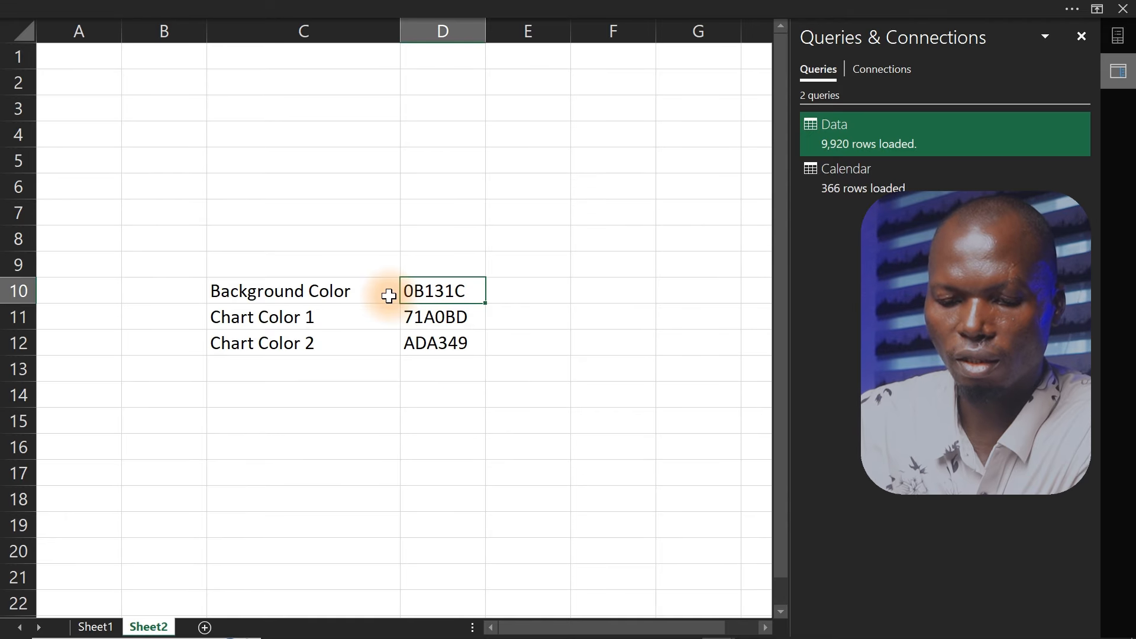
{"action": "left_click", "coordinate": [246, 538]}
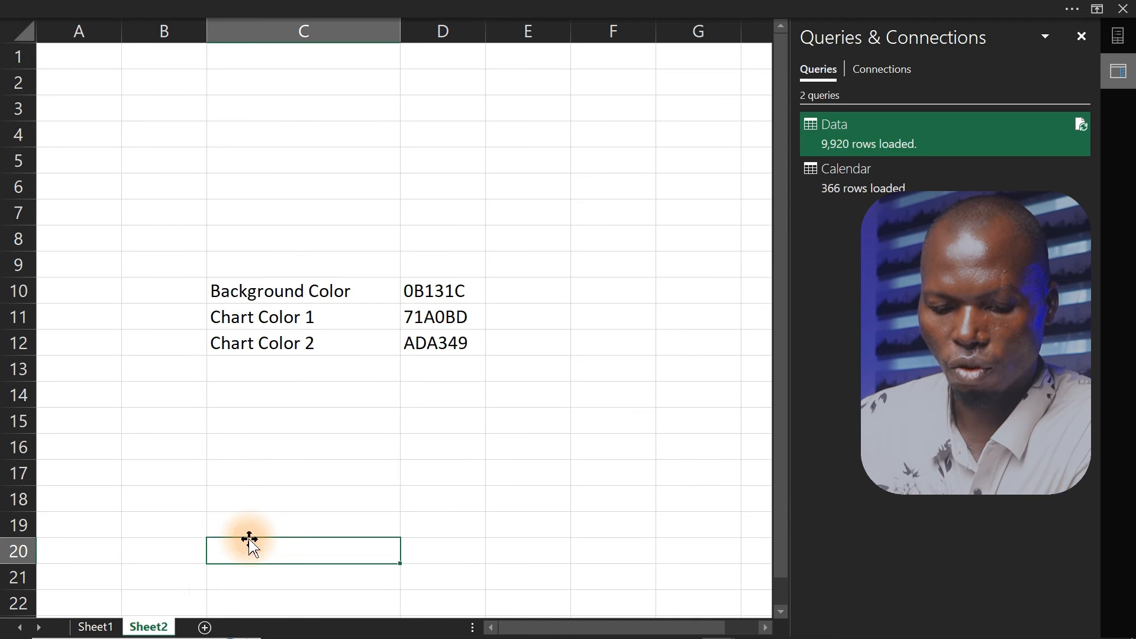
Add a new worksheet after Sheet2 and close the Queries & Connections pane.
{"action": "left_click", "coordinate": [205, 627]}
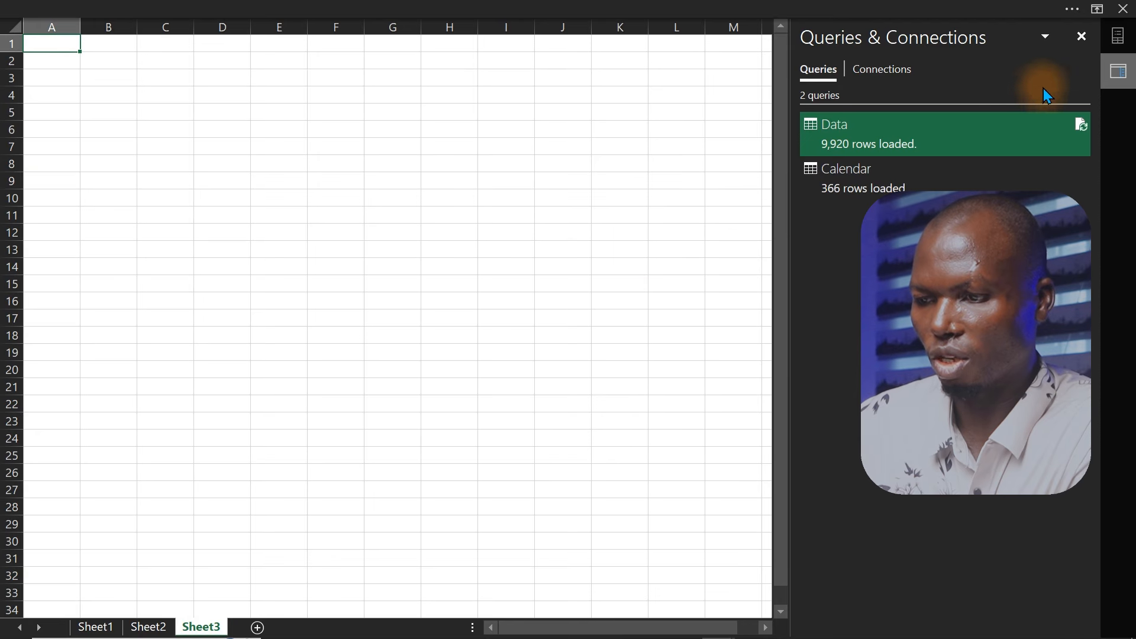
{"action": "left_click", "coordinate": [1081, 36]}
{"action": "left_click", "coordinate": [620, 215]}
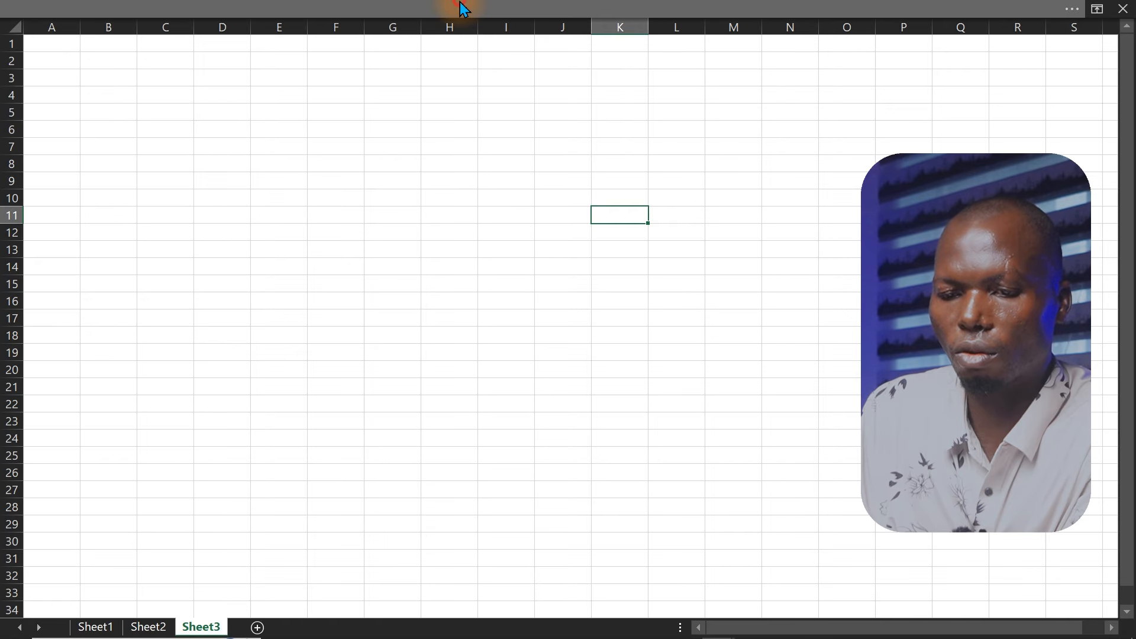
Set the ribbon to show tabs and commands permanently, and return it to Auto-hide Ribbon.
{"action": "left_click", "coordinate": [464, 7]}
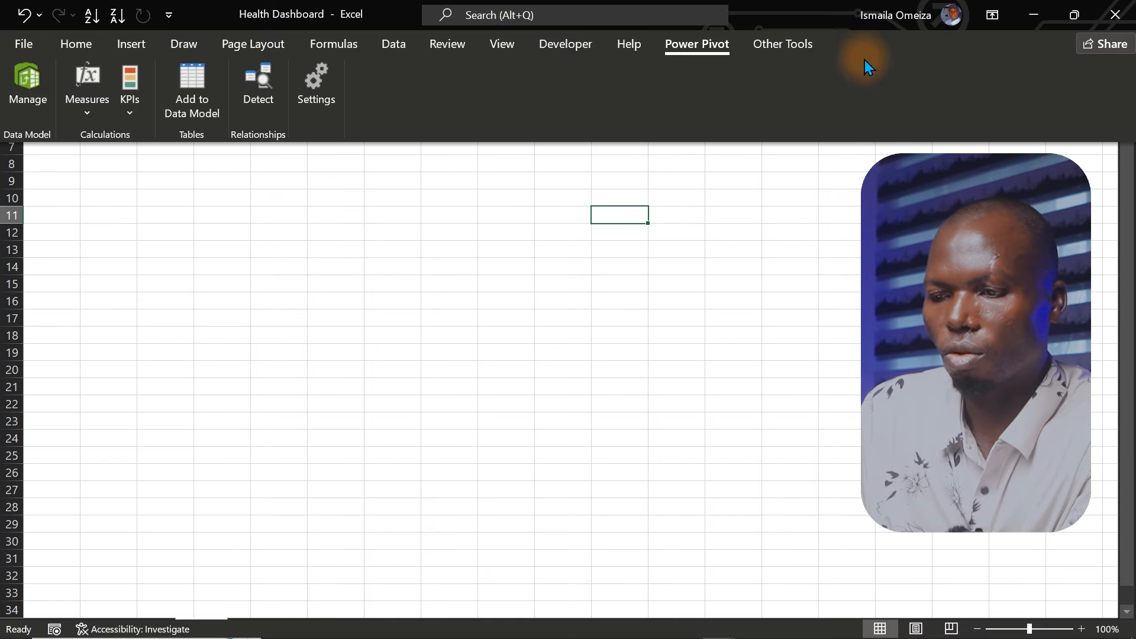
{"action": "left_click", "coordinate": [994, 17]}
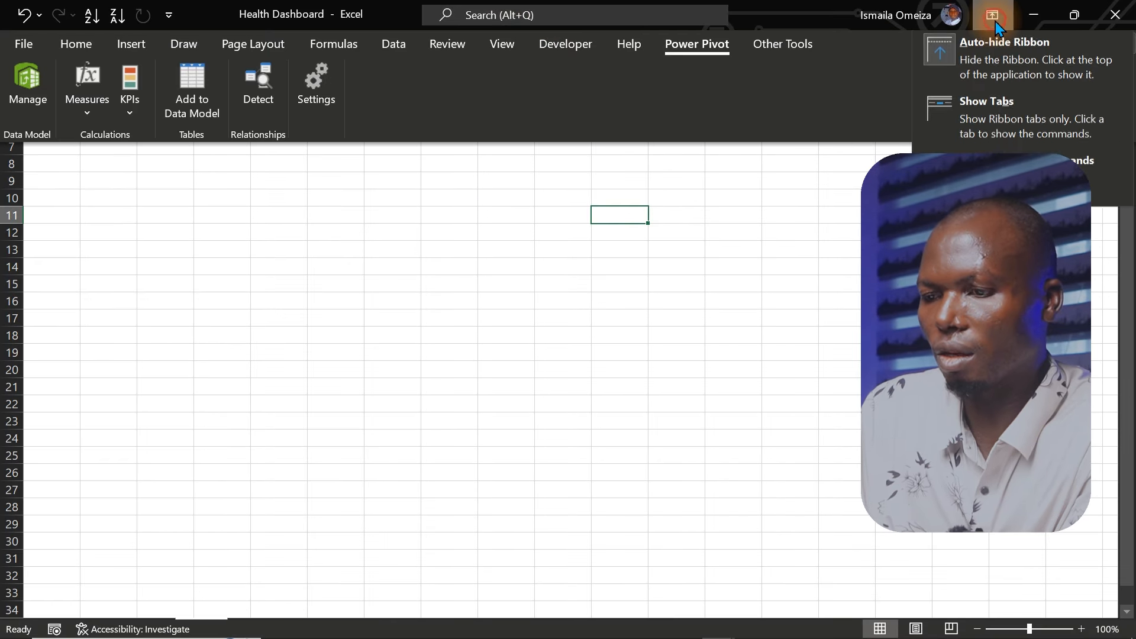
{"action": "left_click", "coordinate": [1013, 167]}
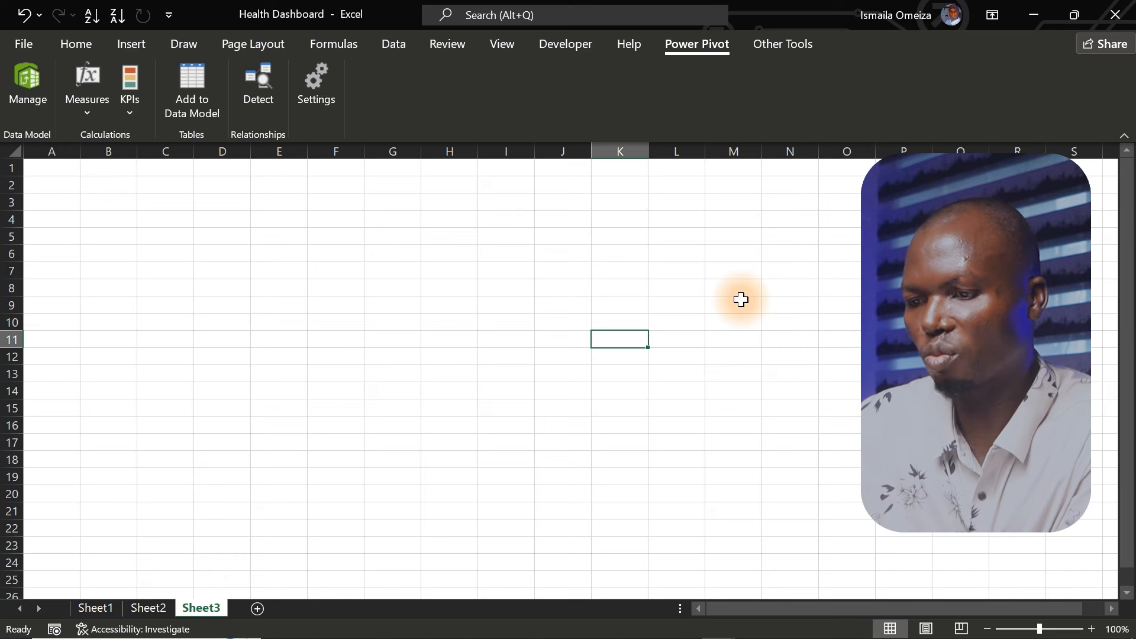
{"action": "left_click", "coordinate": [994, 16]}
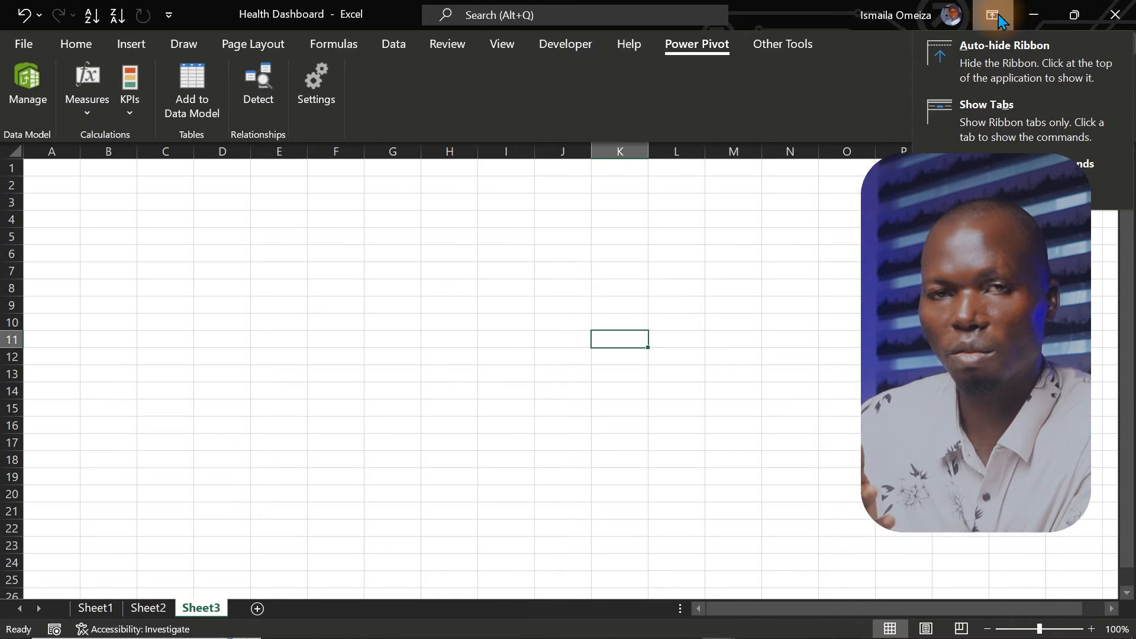
{"action": "left_click", "coordinate": [985, 50]}
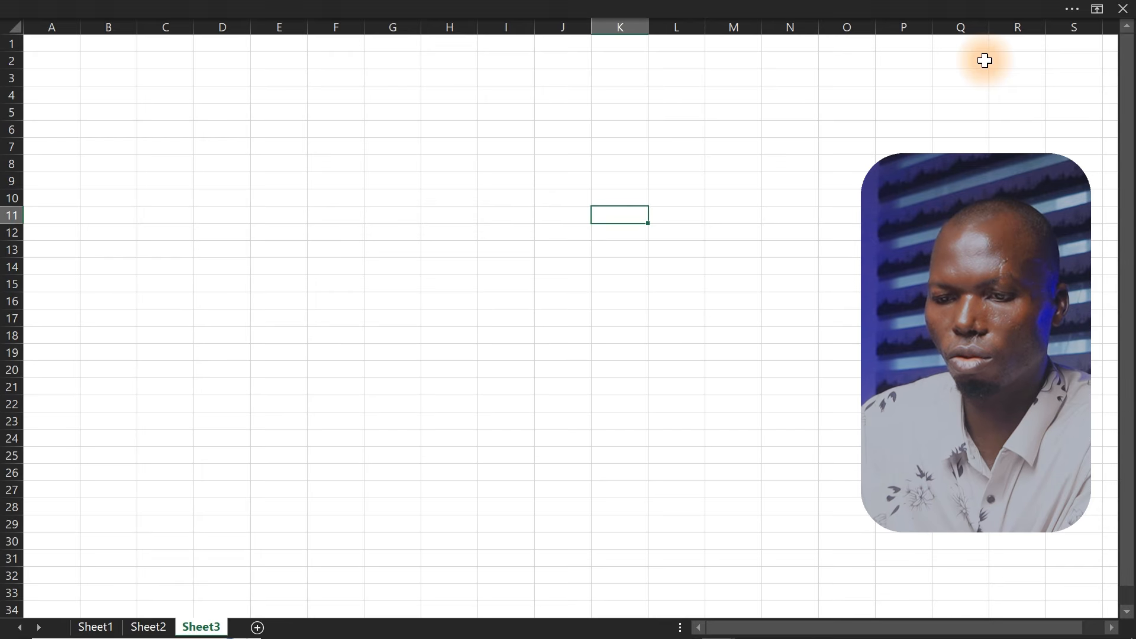
Hide the row and column headings and the gridlines on Sheet3.
{"action": "left_click", "coordinate": [554, 4]}
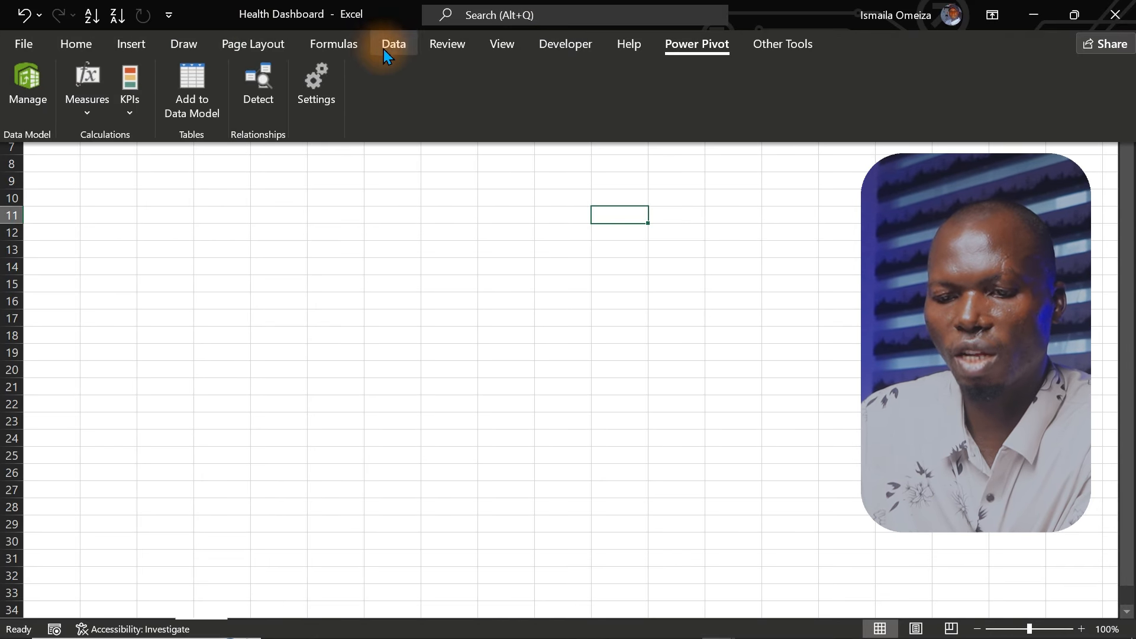
{"action": "left_click", "coordinate": [510, 52]}
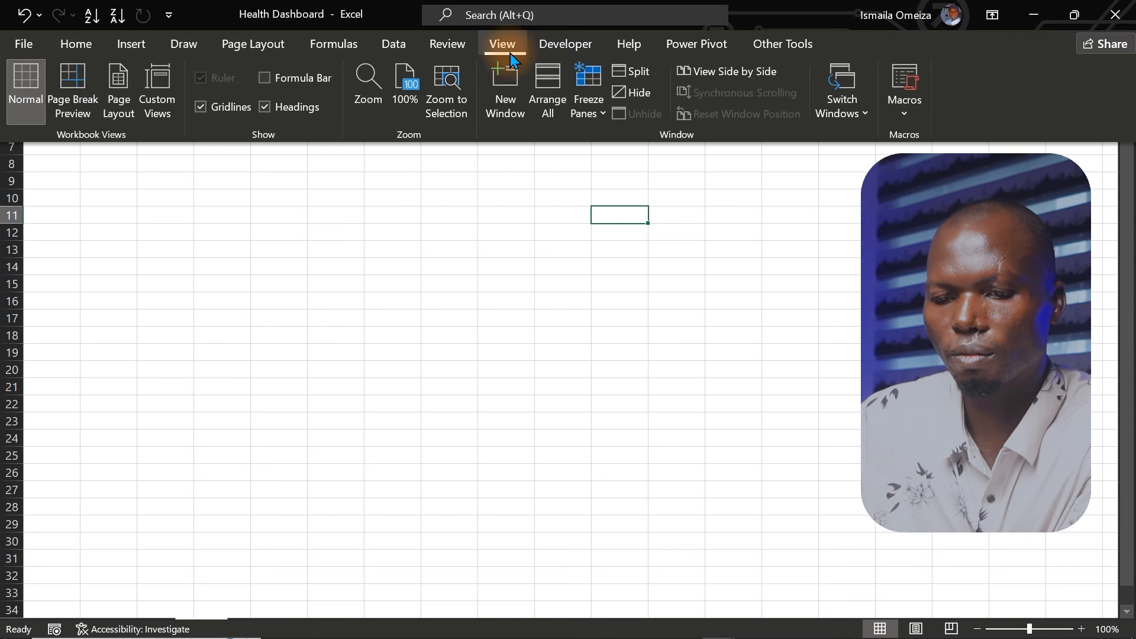
{"action": "left_click", "coordinate": [282, 107]}
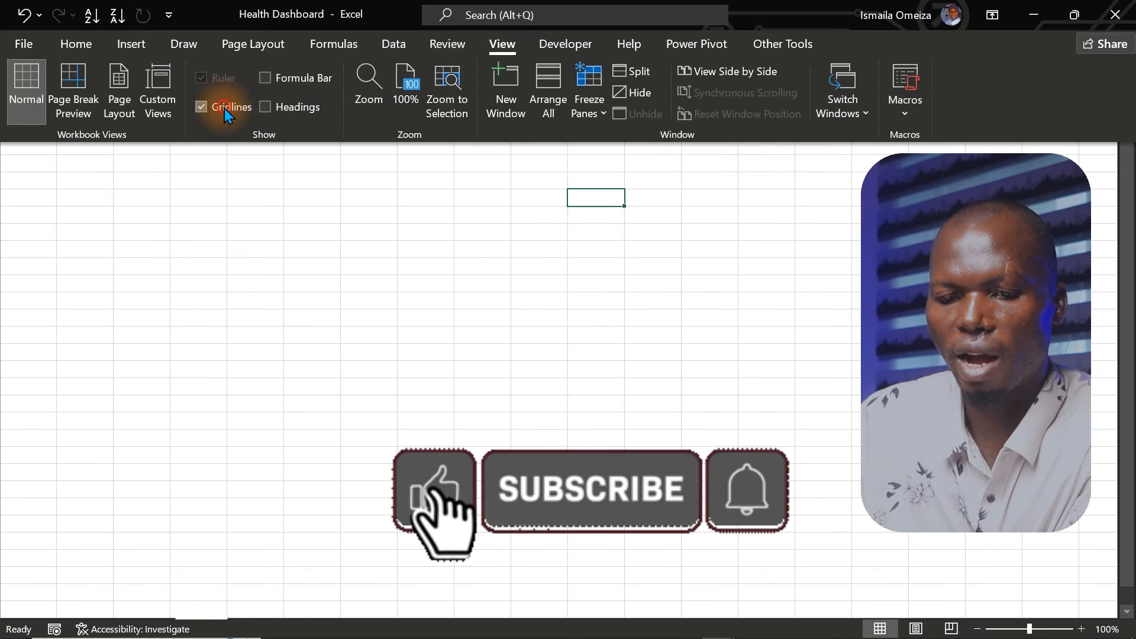
{"action": "left_click", "coordinate": [224, 108]}
{"action": "left_click", "coordinate": [223, 262]}
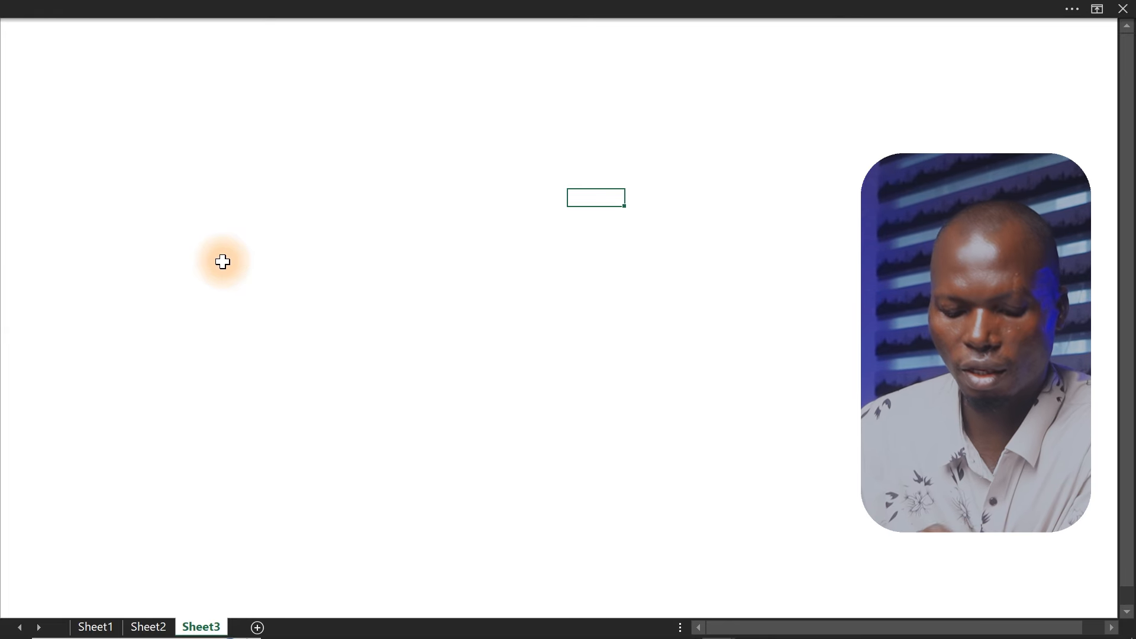
Fill all cells of Sheet3 with the custom background color 0B131C through Format Cells.
{"action": "key", "text": "ctrl+a"}
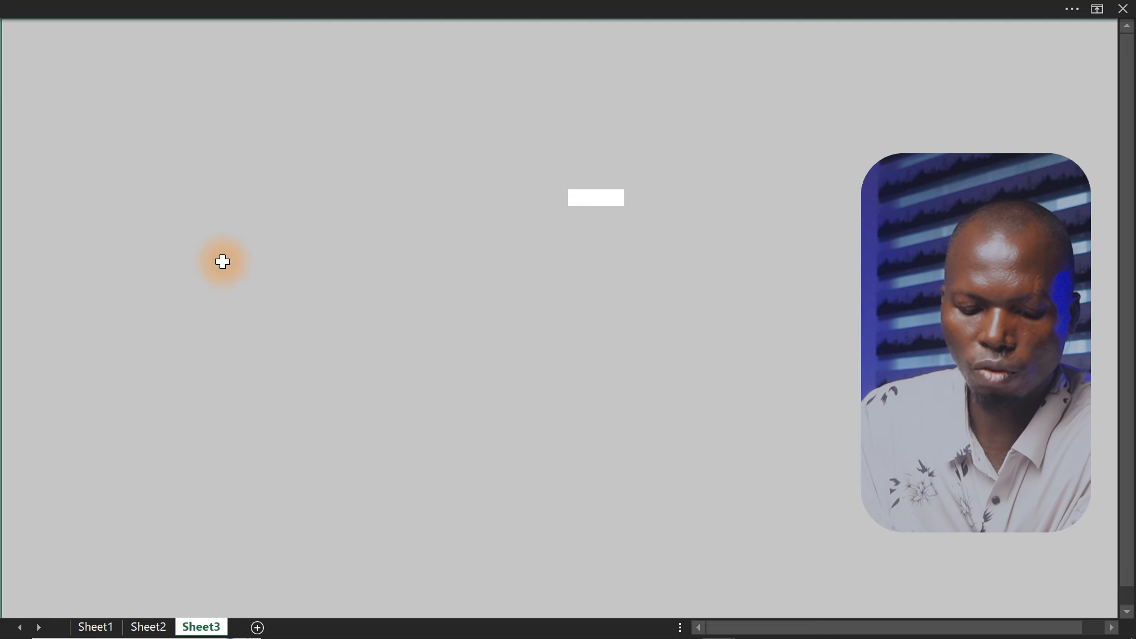
{"action": "key", "text": "ctrl+1"}
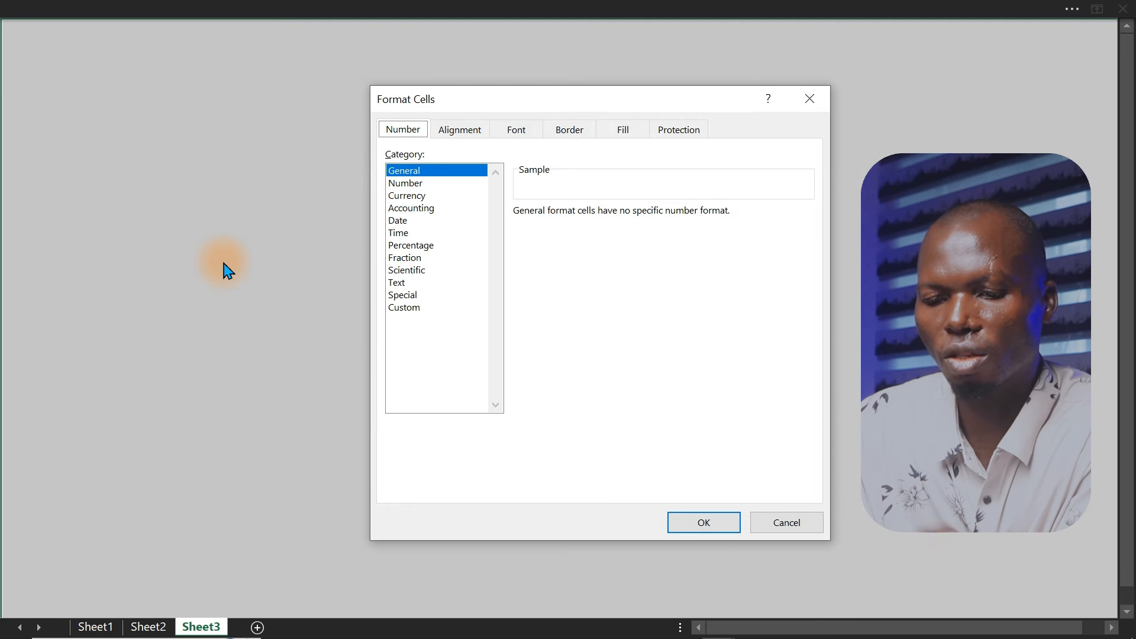
{"action": "left_click", "coordinate": [613, 133]}
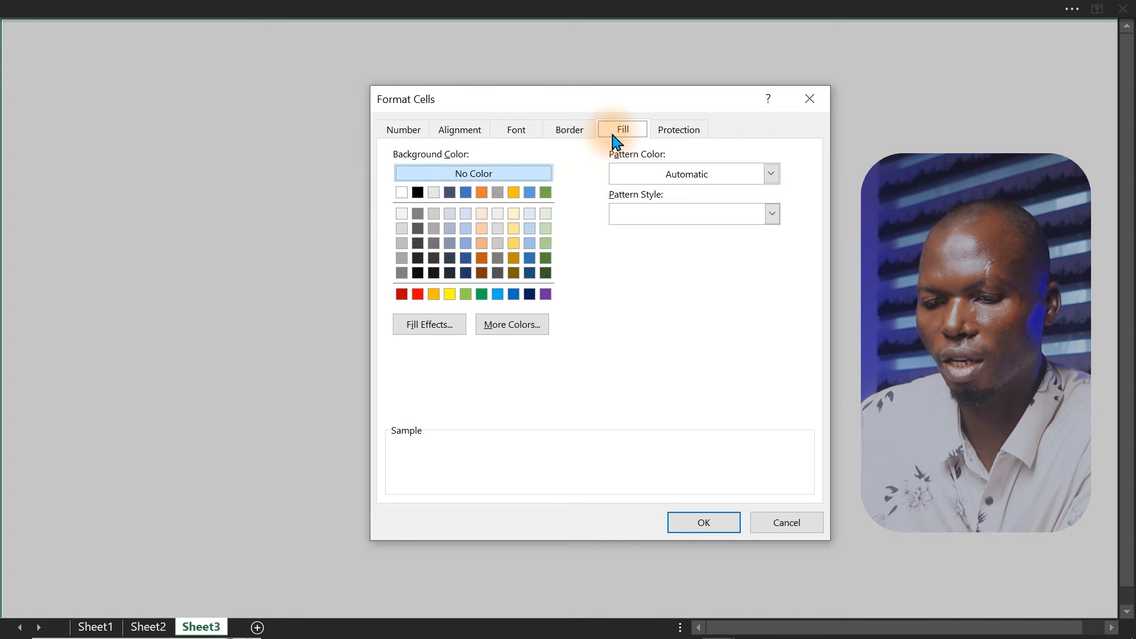
{"action": "left_click", "coordinate": [515, 326]}
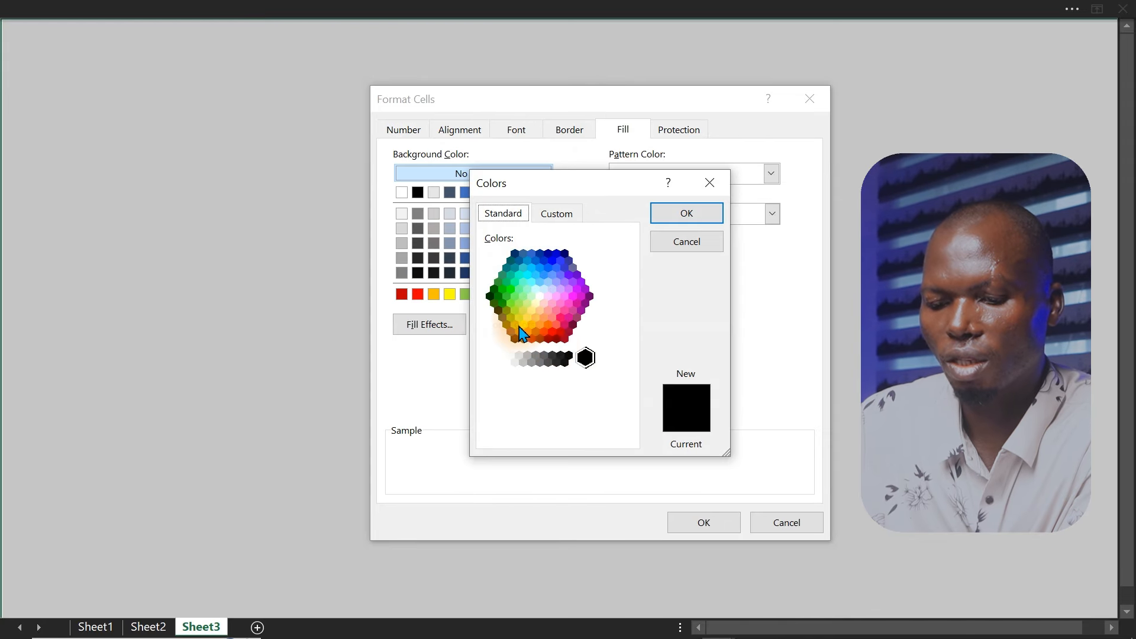
{"action": "left_click", "coordinate": [557, 215]}
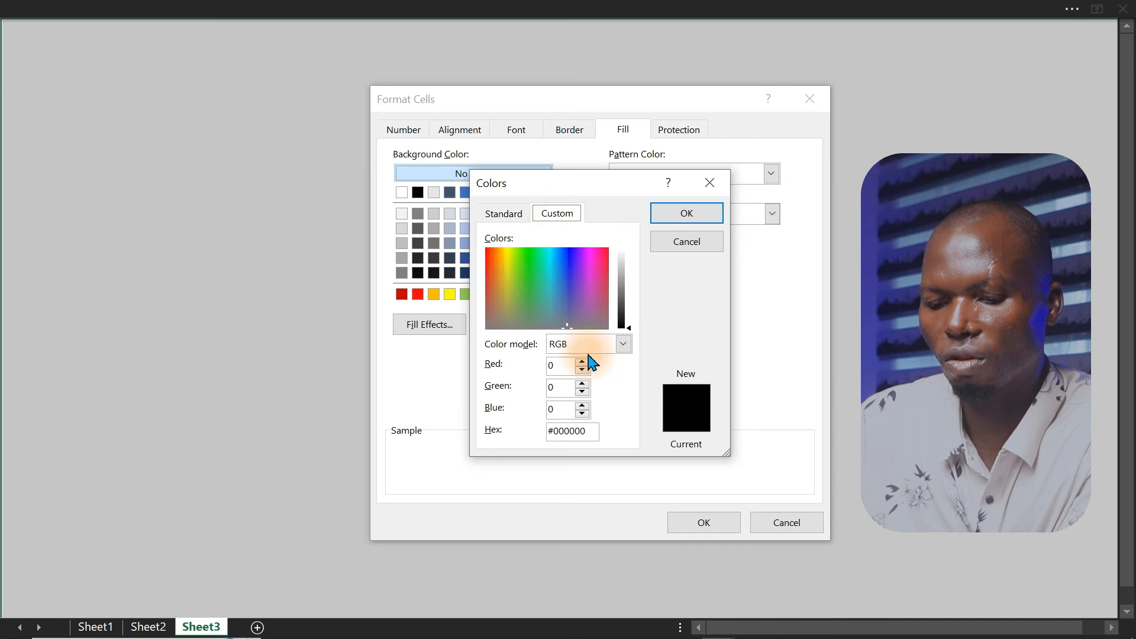
{"action": "left_click_drag", "start_coordinate": [589, 433], "coordinate": [537, 435]}
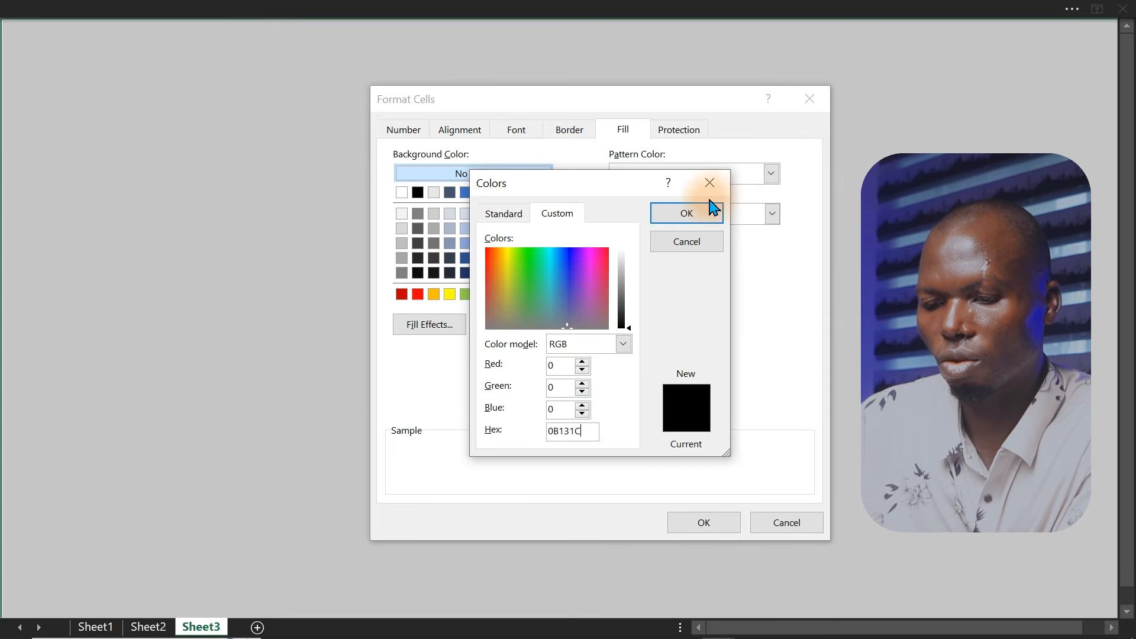
{"action": "left_click", "coordinate": [695, 212]}
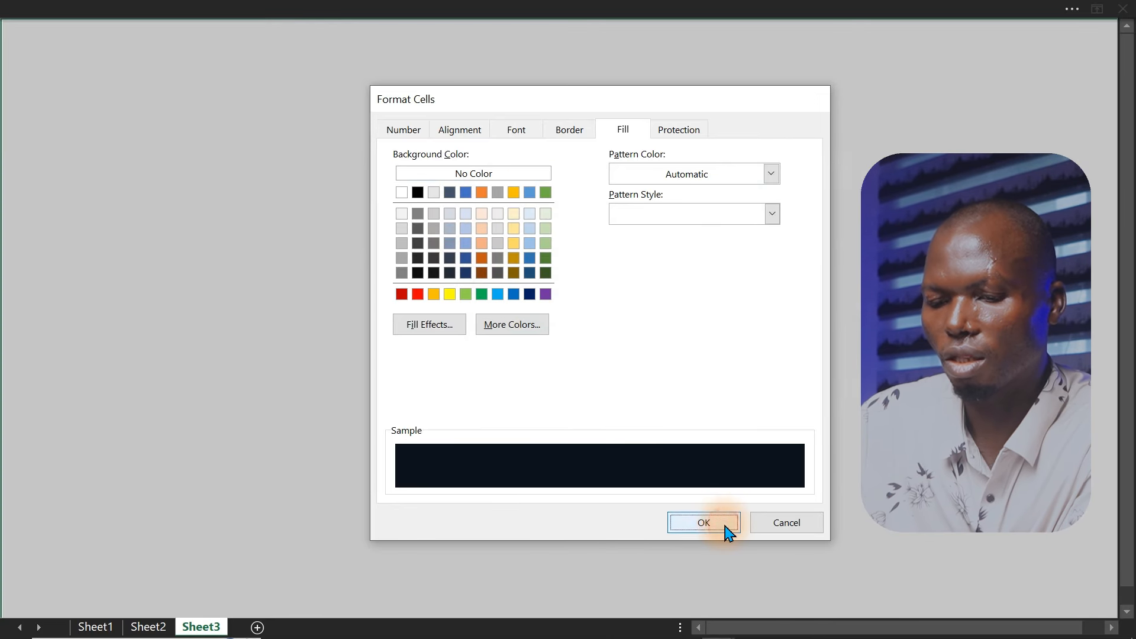
{"action": "left_click", "coordinate": [721, 523]}
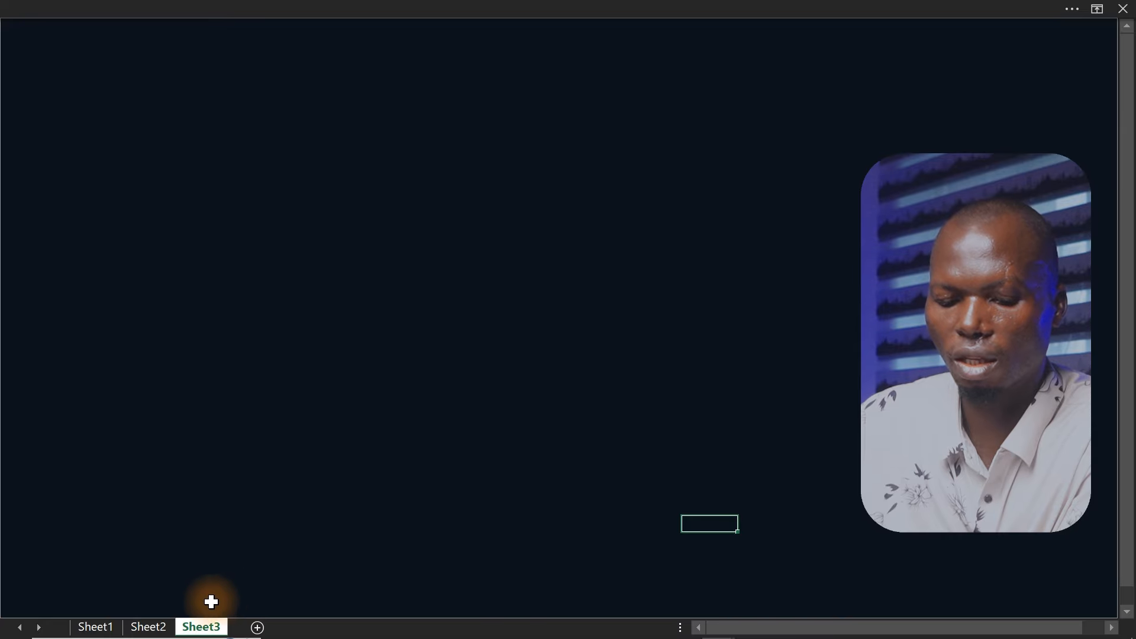
Copy the Chart Color 2 hex code ADA349 from cell D12 on Sheet2 and return to Sheet3.
{"action": "left_click", "coordinate": [148, 626]}
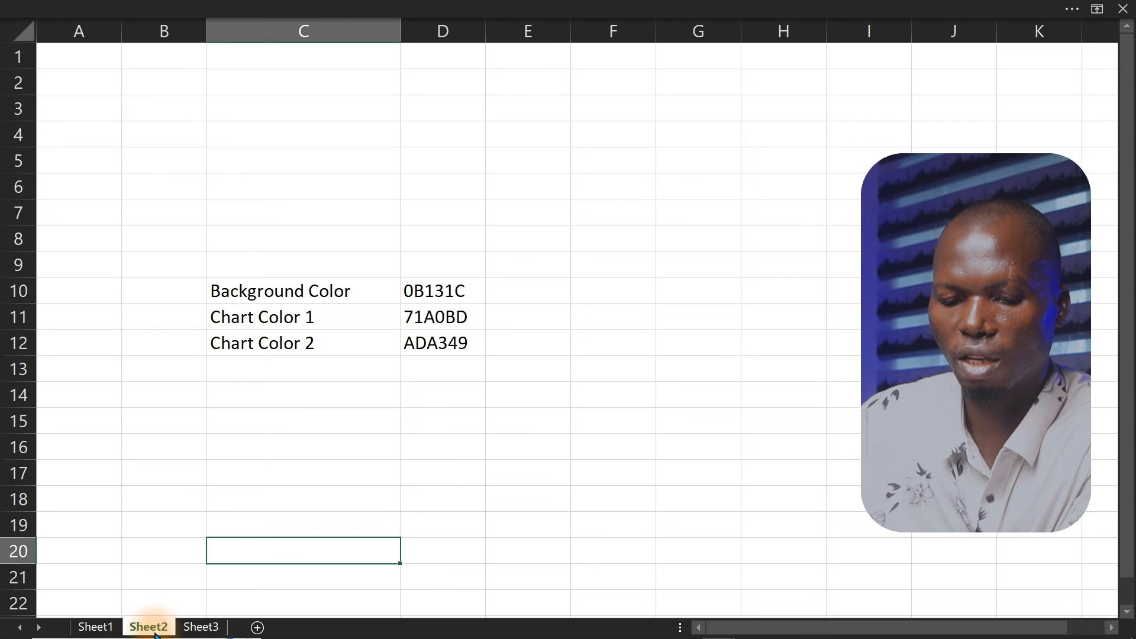
{"action": "left_click", "coordinate": [438, 289]}
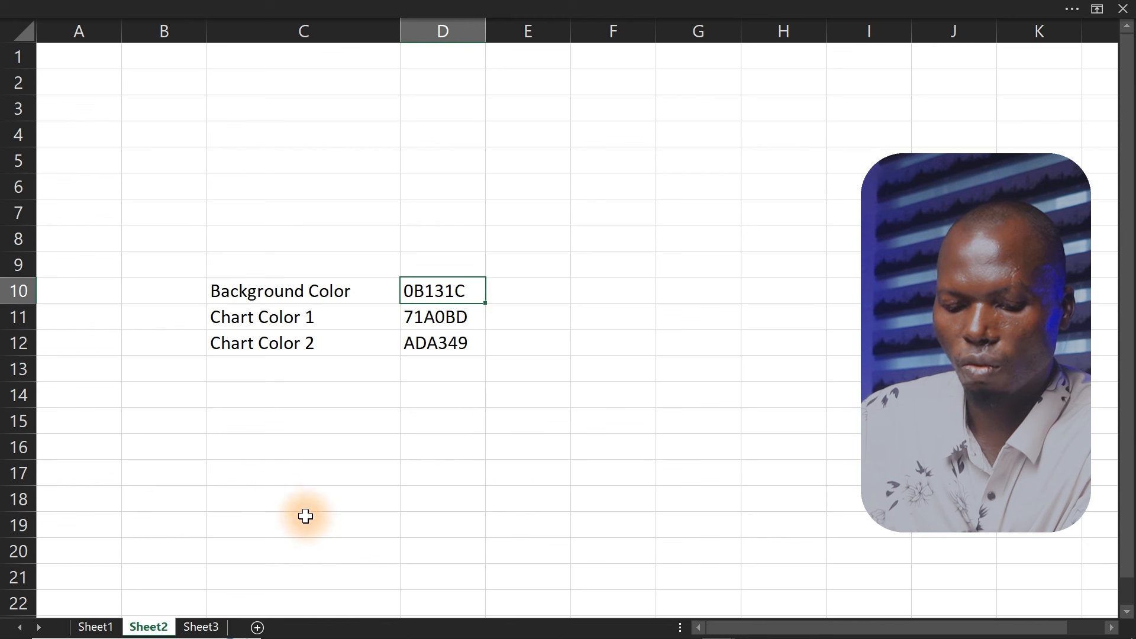
{"action": "left_click", "coordinate": [440, 343]}
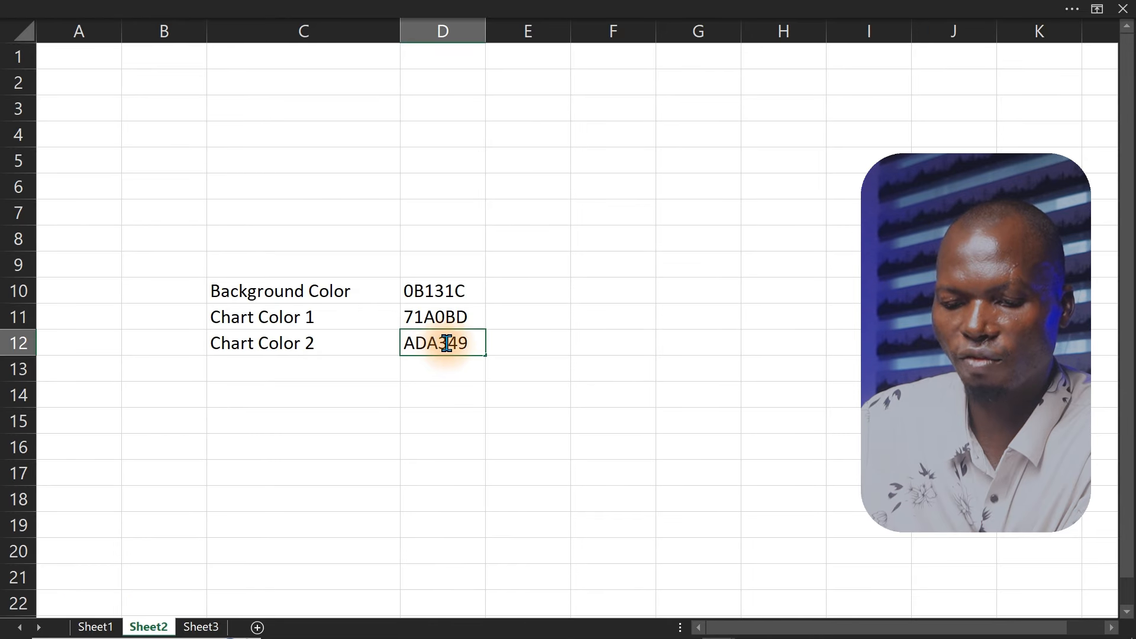
{"action": "left_click_drag", "start_coordinate": [467, 341], "coordinate": [418, 342]}
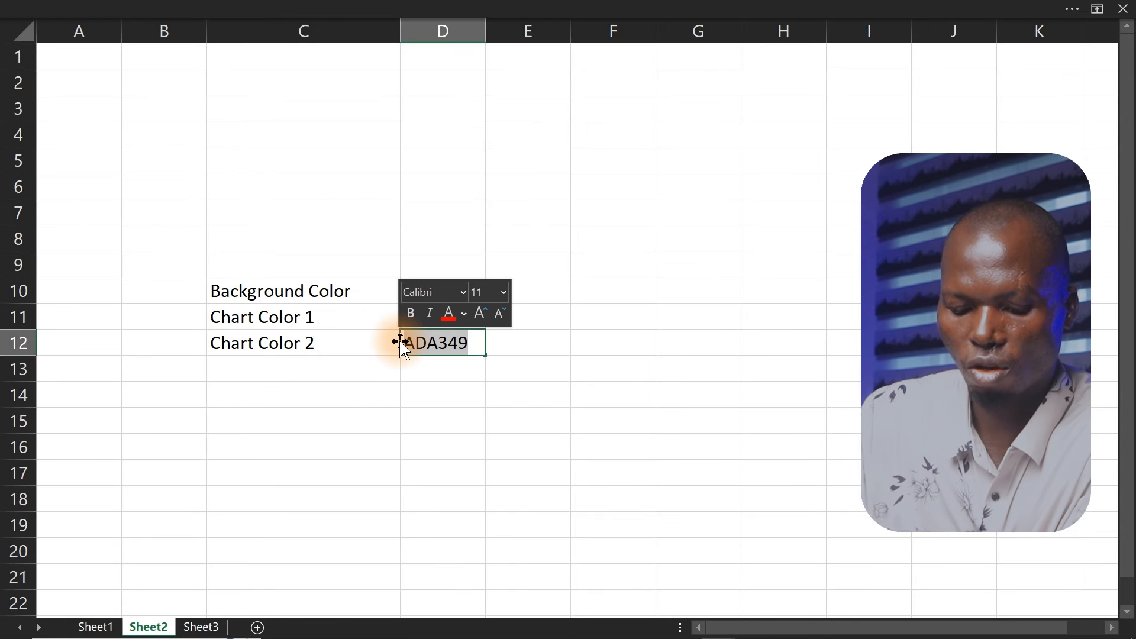
{"action": "left_click", "coordinate": [445, 368]}
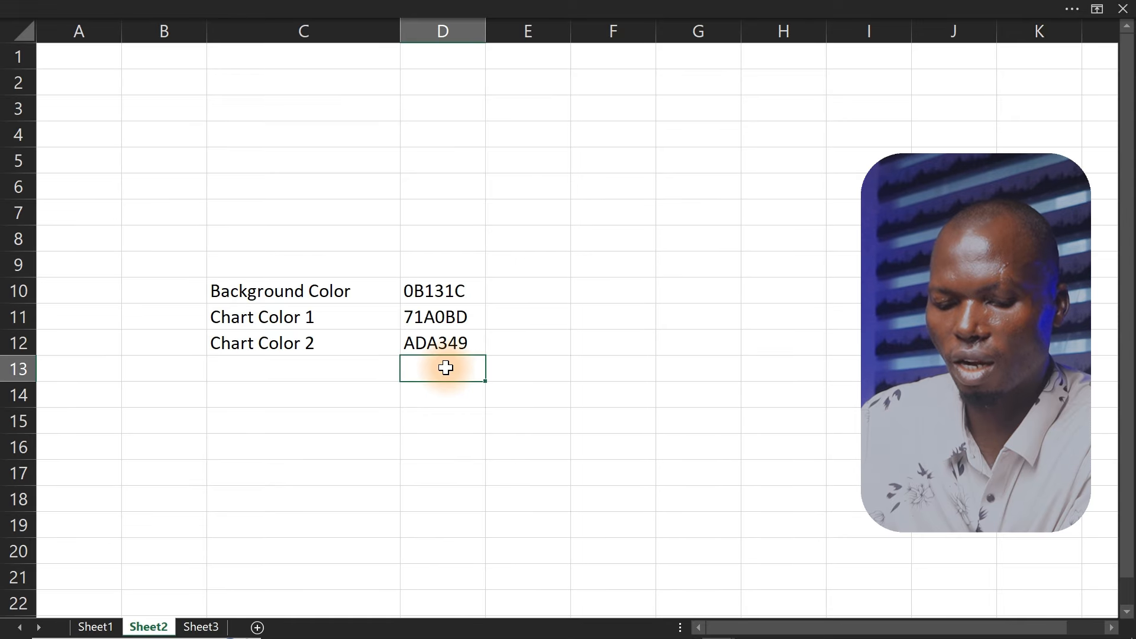
{"action": "left_click", "coordinate": [207, 626]}
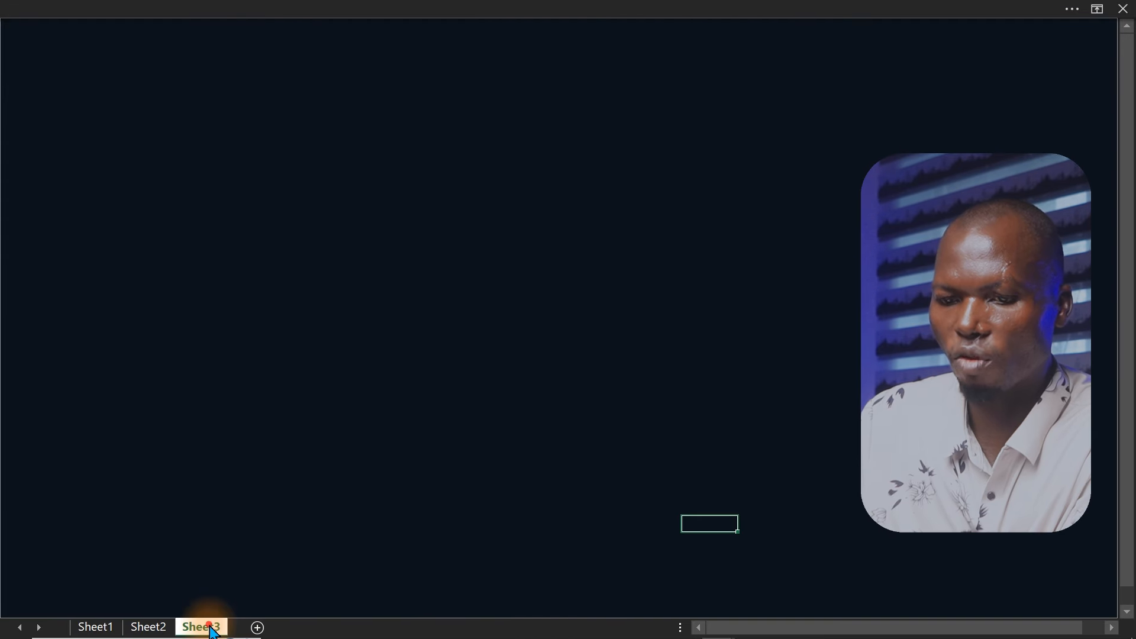
Insert a rectangle shape in the upper-left area of the dark Sheet3 canvas.
{"action": "left_click", "coordinate": [342, 519]}
{"action": "left_click", "coordinate": [538, 214]}
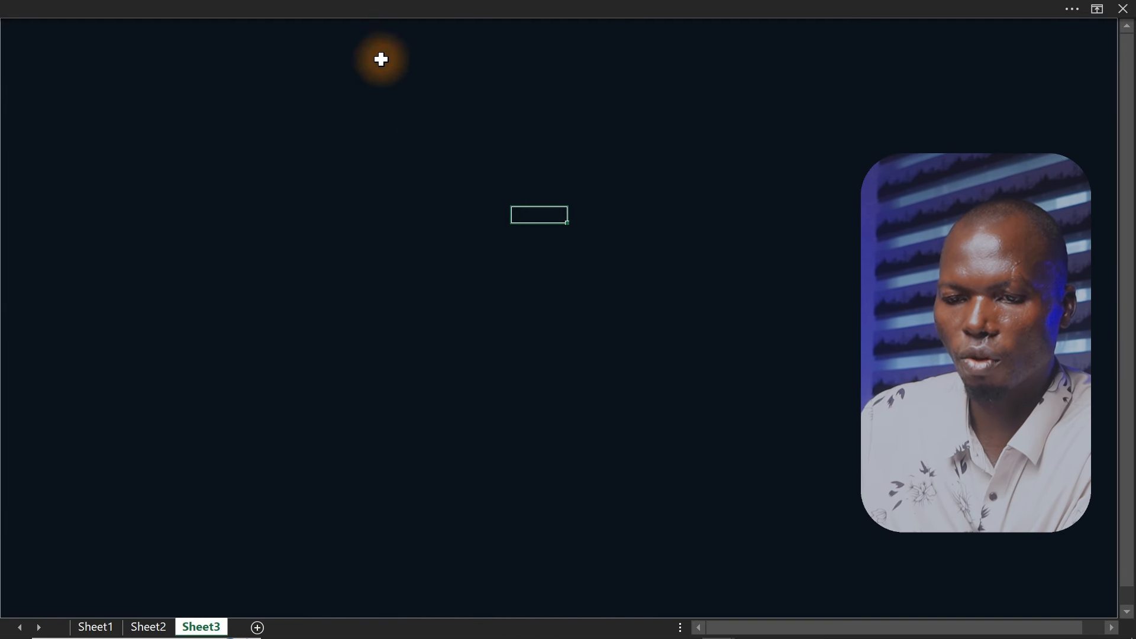
{"action": "left_click", "coordinate": [346, 2]}
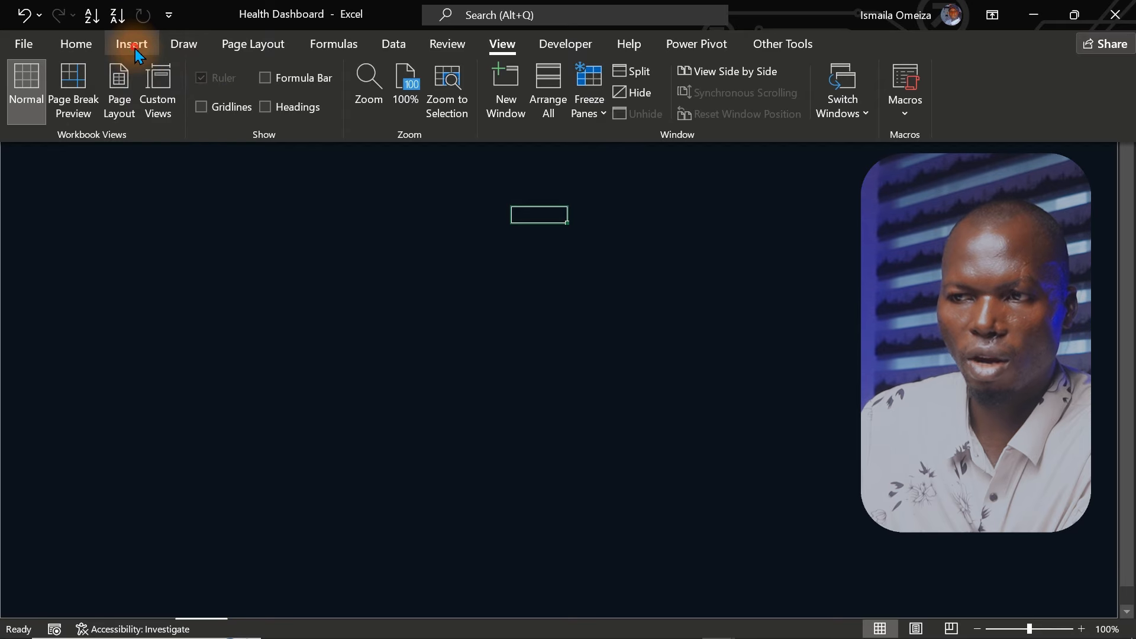
{"action": "left_click", "coordinate": [135, 49]}
{"action": "left_click", "coordinate": [209, 111]}
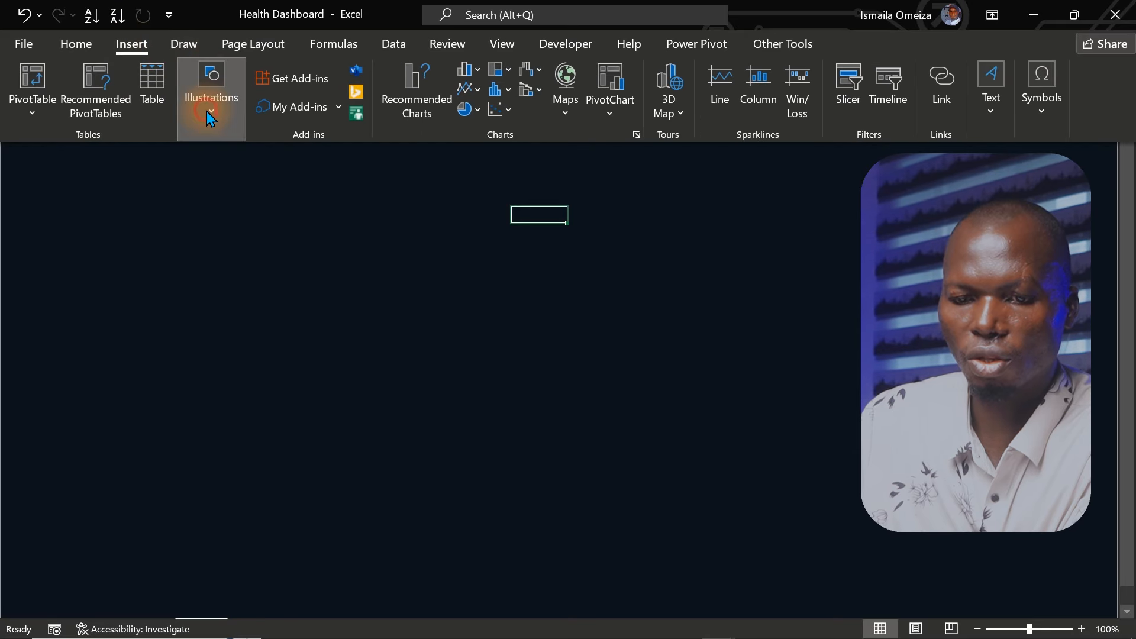
{"action": "left_click", "coordinate": [240, 193]}
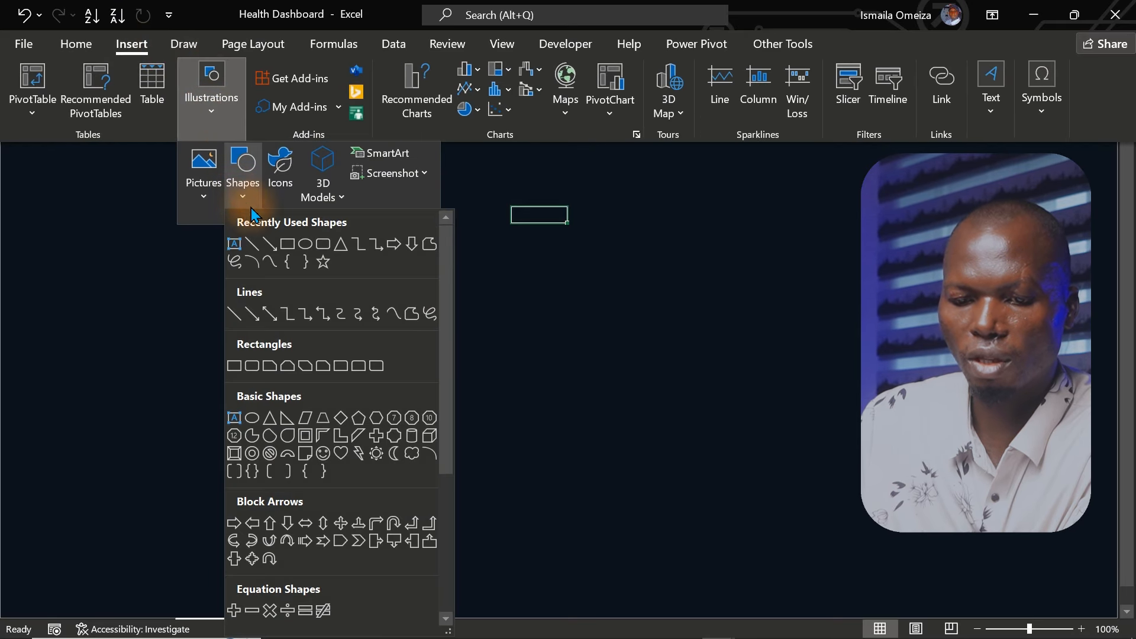
{"action": "left_click", "coordinate": [284, 245]}
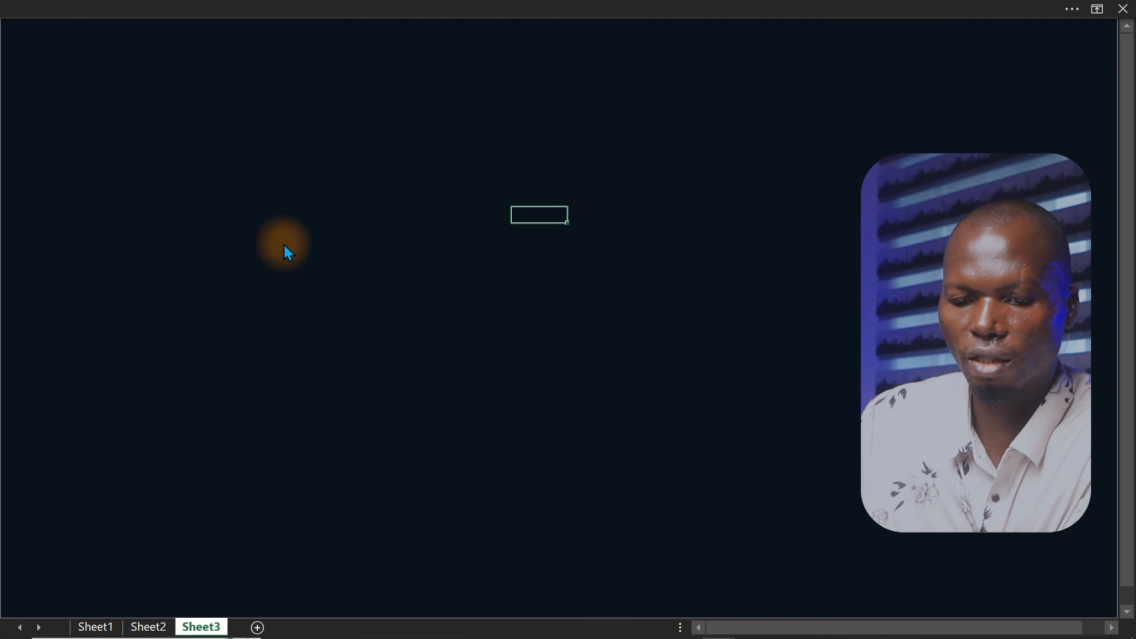
{"action": "left_click_drag", "start_coordinate": [256, 225], "coordinate": [421, 297]}
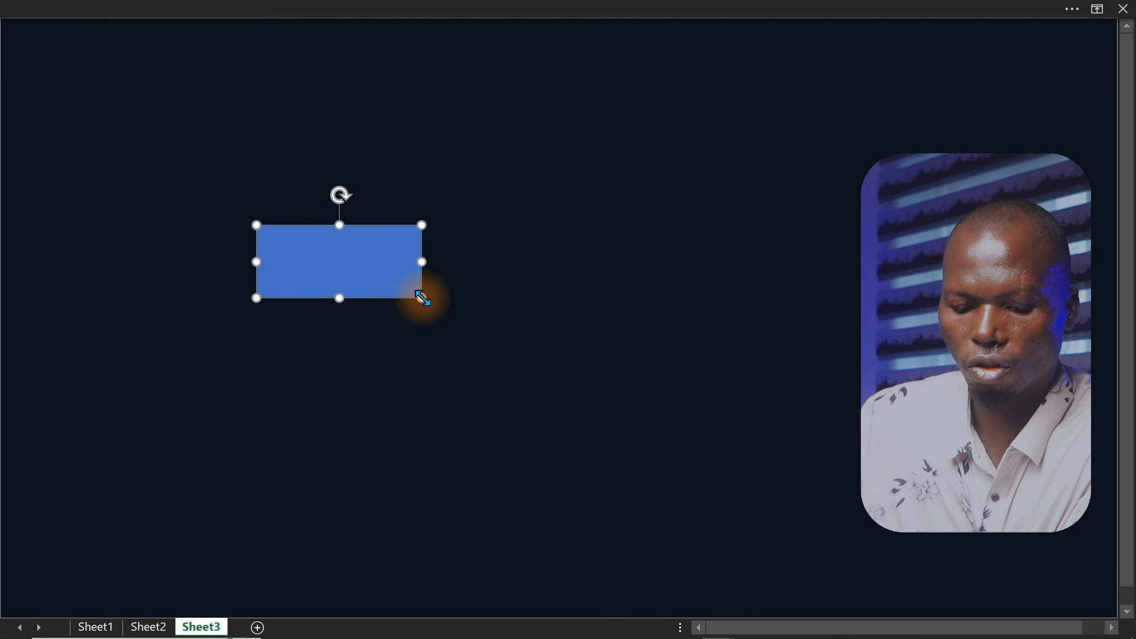
Open the shape formatting options for the rectangle and set its outline to No line.
{"action": "key", "text": "ctrl+1"}
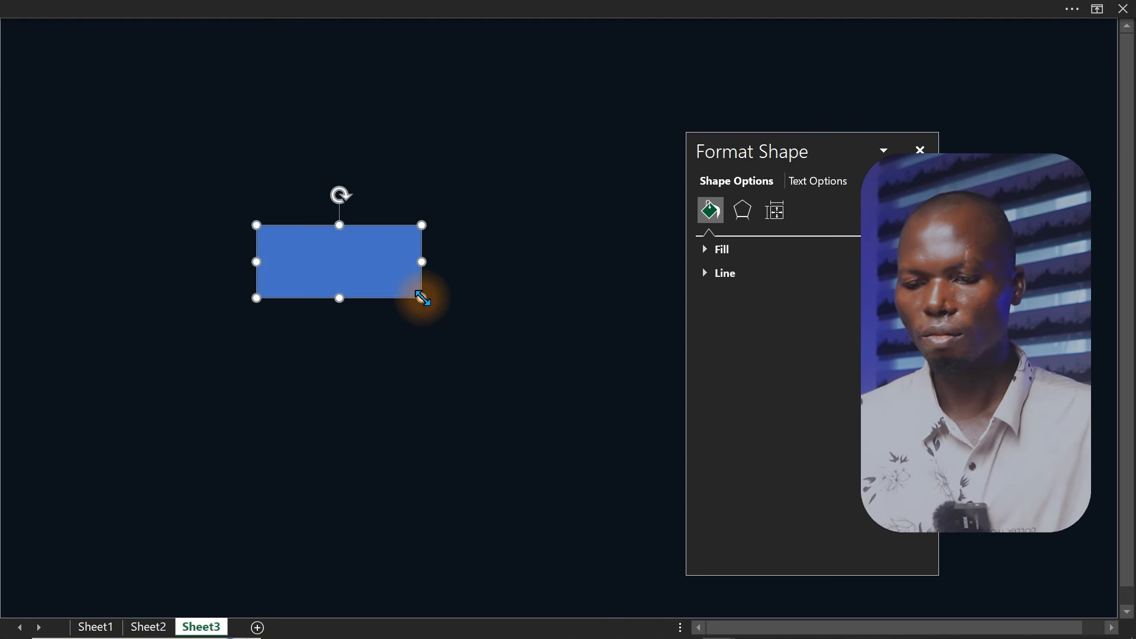
{"action": "left_click", "coordinate": [713, 272]}
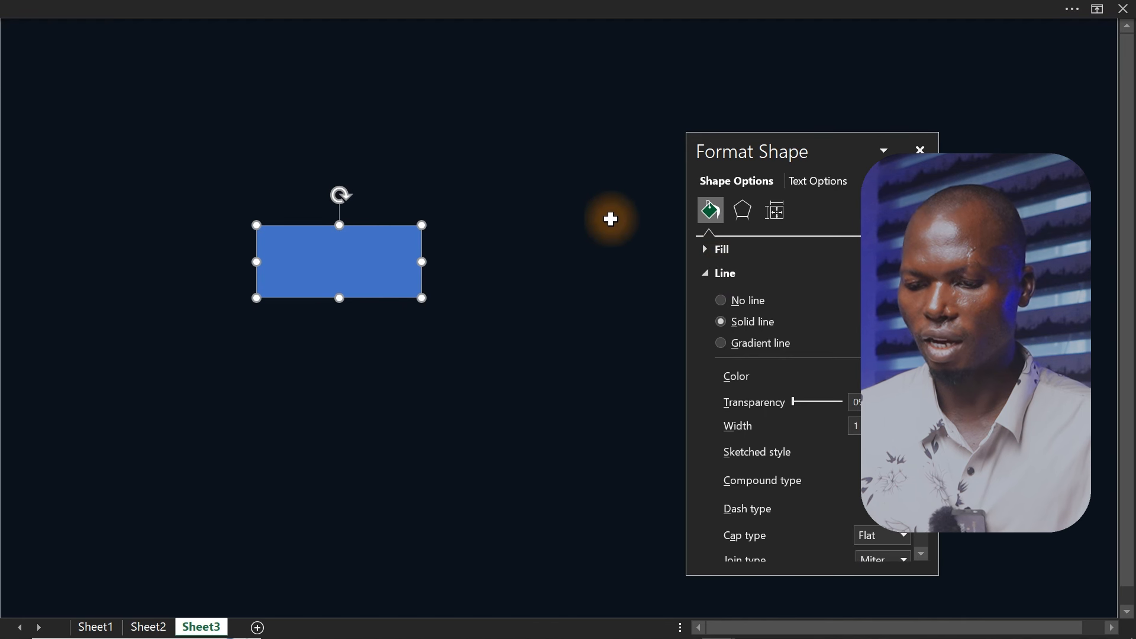
{"action": "left_click", "coordinate": [721, 300]}
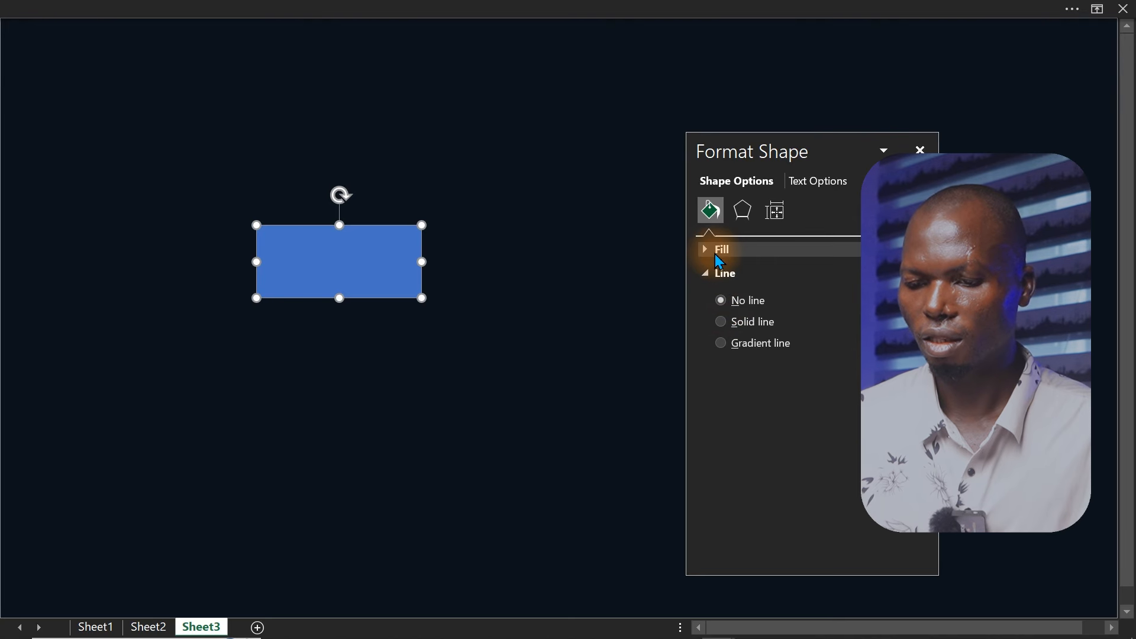
Give the rectangle a solid fill with the custom hex color ADA349.
{"action": "left_click", "coordinate": [716, 252]}
{"action": "left_click", "coordinate": [893, 395]}
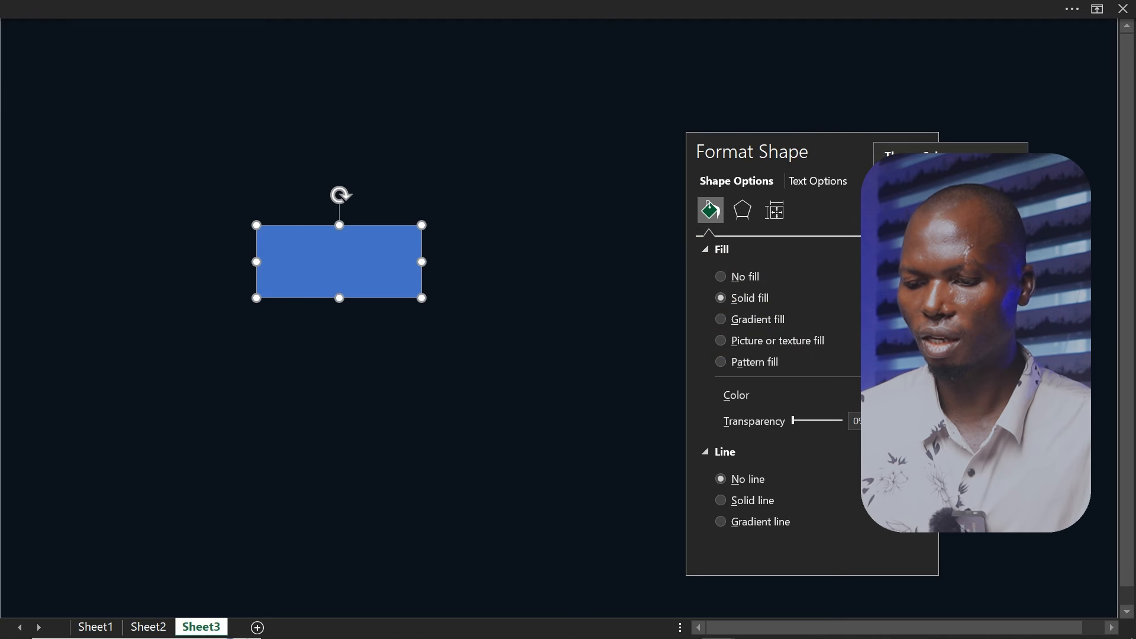
{"action": "left_click", "coordinate": [791, 390]}
{"action": "left_click_drag", "start_coordinate": [588, 412], "coordinate": [533, 419]}
{"action": "type", "text": "ADA349"}
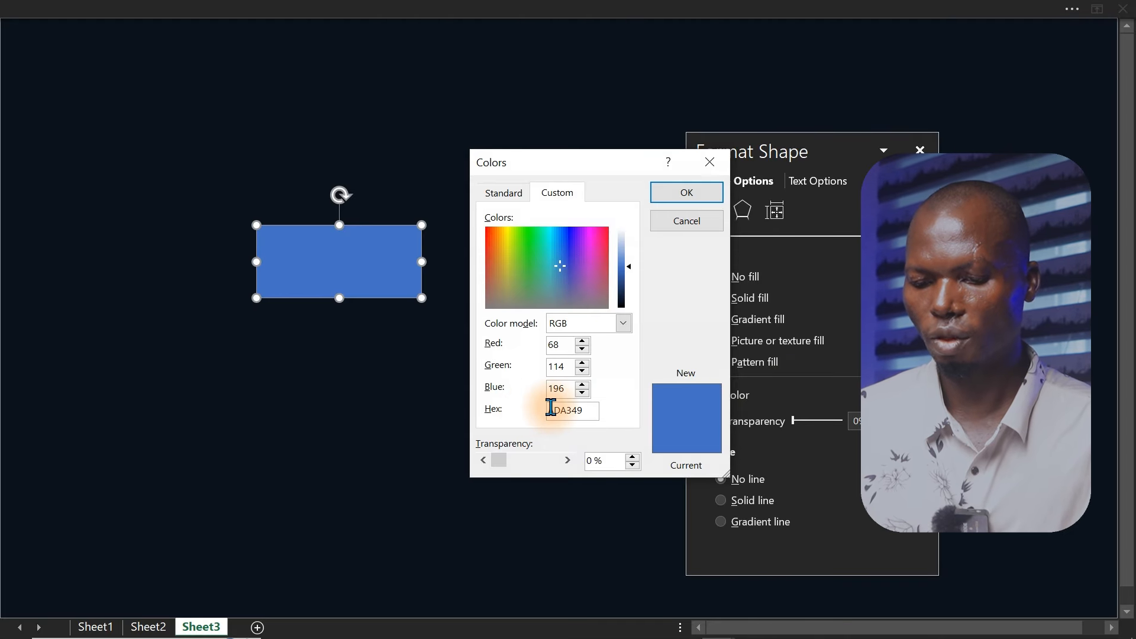
{"action": "left_click", "coordinate": [672, 197]}
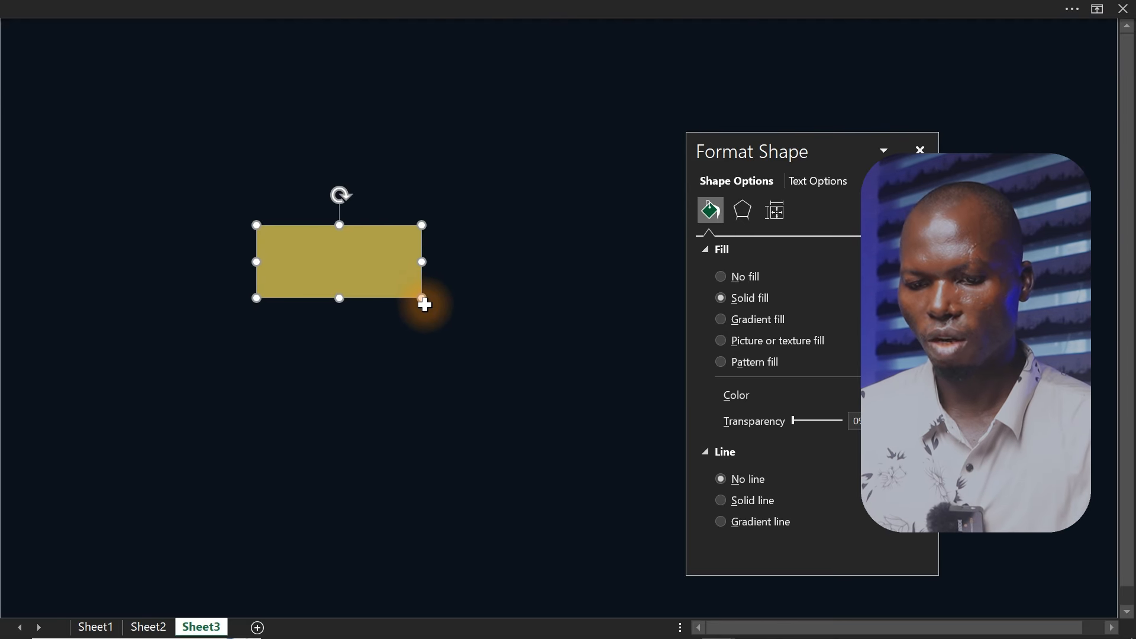
Flatten the gold rectangle into a thin bar and stretch it across the full width near the top of Sheet3.
{"action": "left_click_drag", "start_coordinate": [423, 302], "coordinate": [437, 227]}
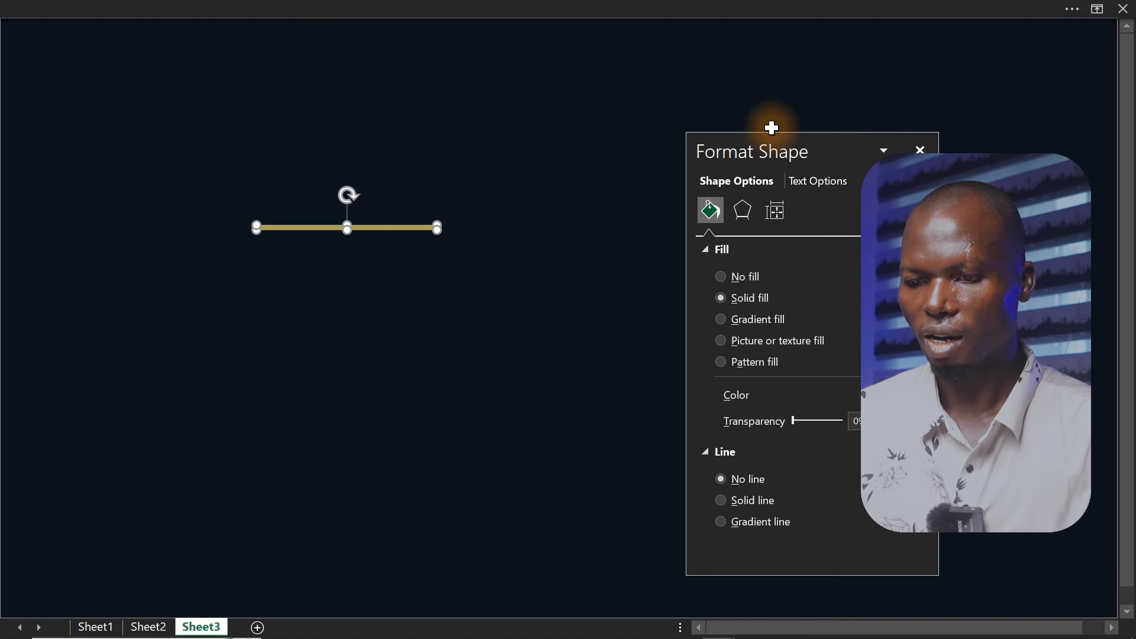
{"action": "left_click_drag", "start_coordinate": [771, 152], "coordinate": [703, 346]}
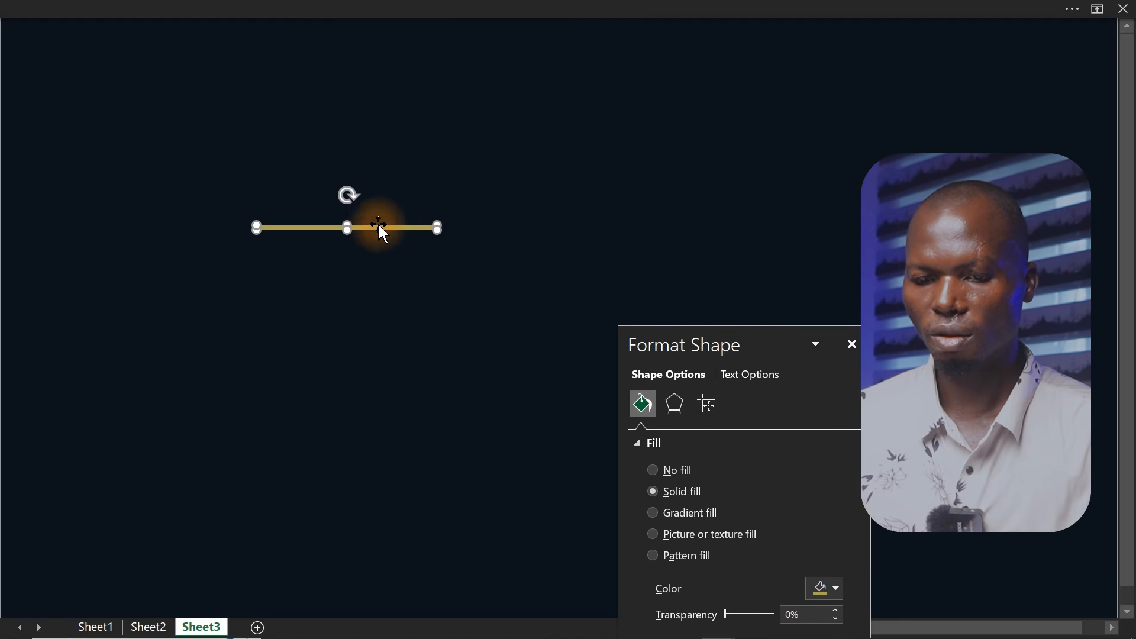
{"action": "left_click_drag", "start_coordinate": [376, 228], "coordinate": [1109, 67]}
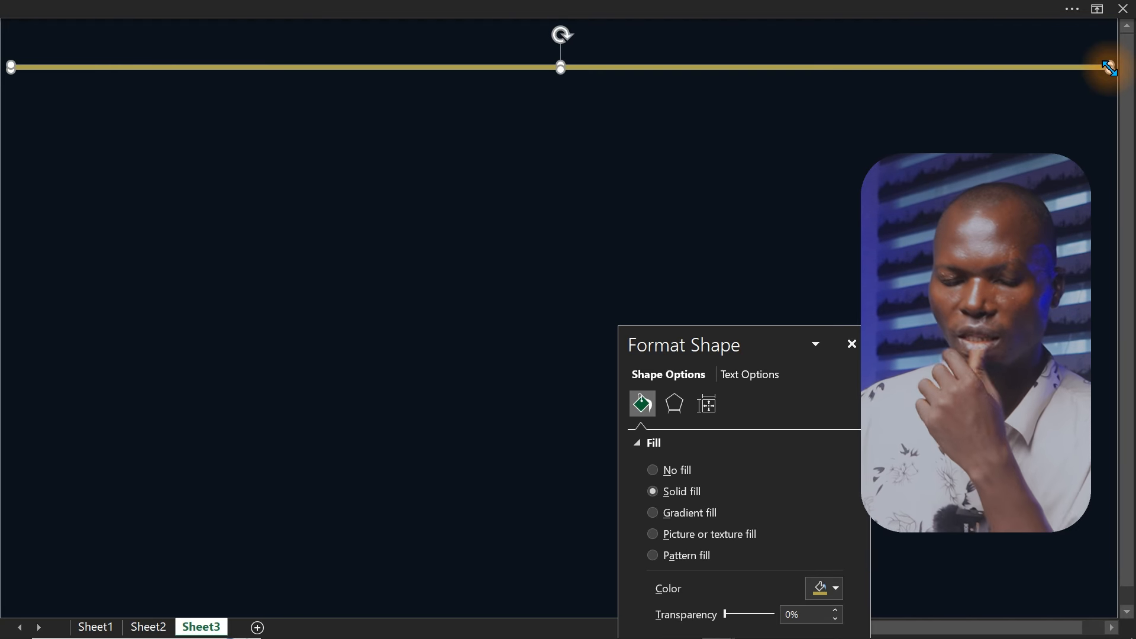
Switch the bar to a gradient fill, delete the two inner gradient stops and add one stop at 50%.
{"action": "left_click_drag", "start_coordinate": [749, 347], "coordinate": [571, 219]}
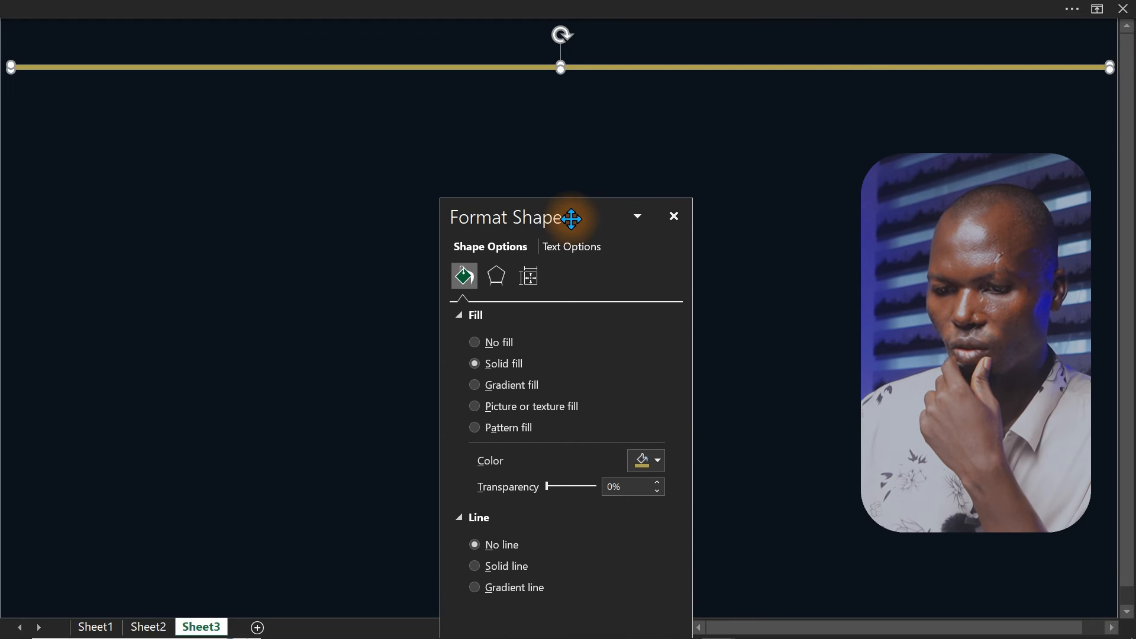
{"action": "left_click", "coordinate": [496, 386]}
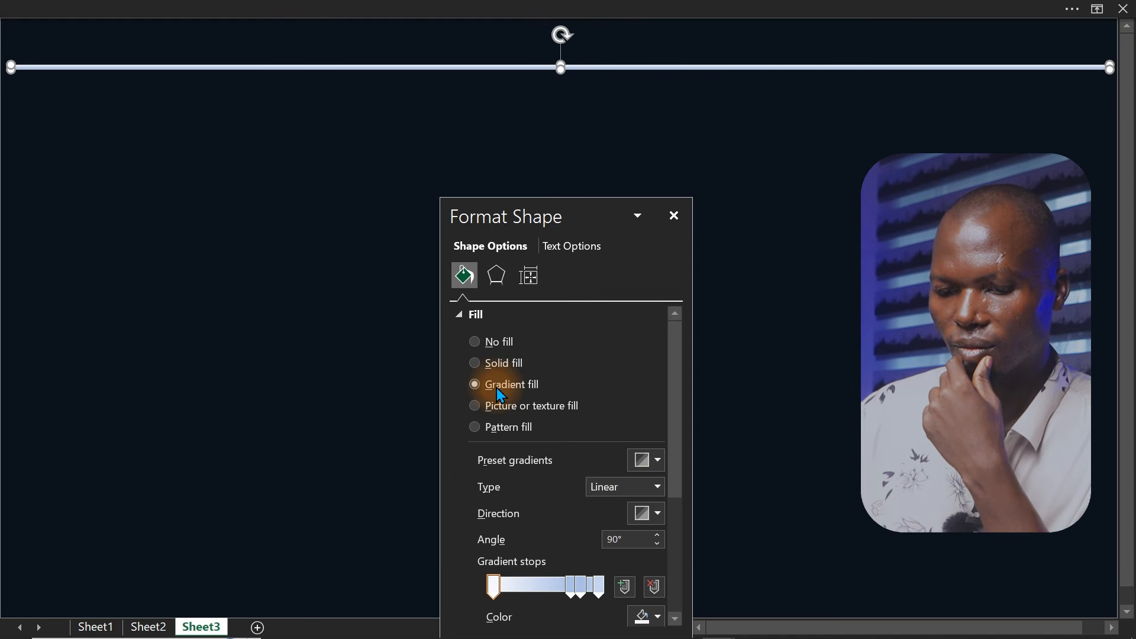
{"action": "left_click", "coordinate": [581, 585]}
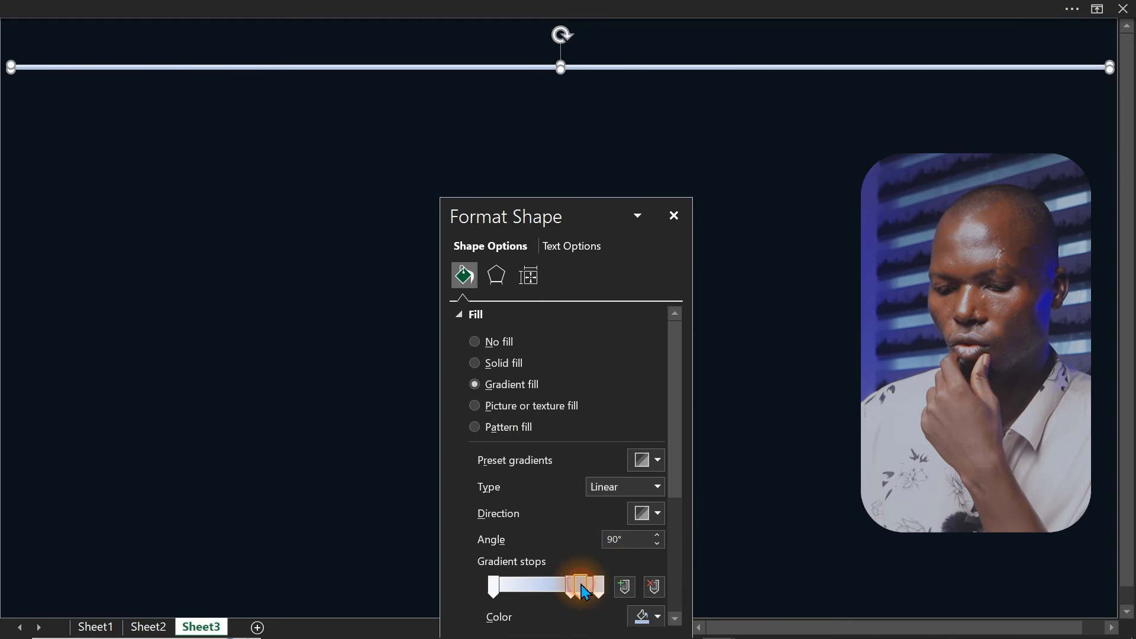
{"action": "left_click", "coordinate": [652, 594]}
{"action": "left_click", "coordinate": [652, 595]}
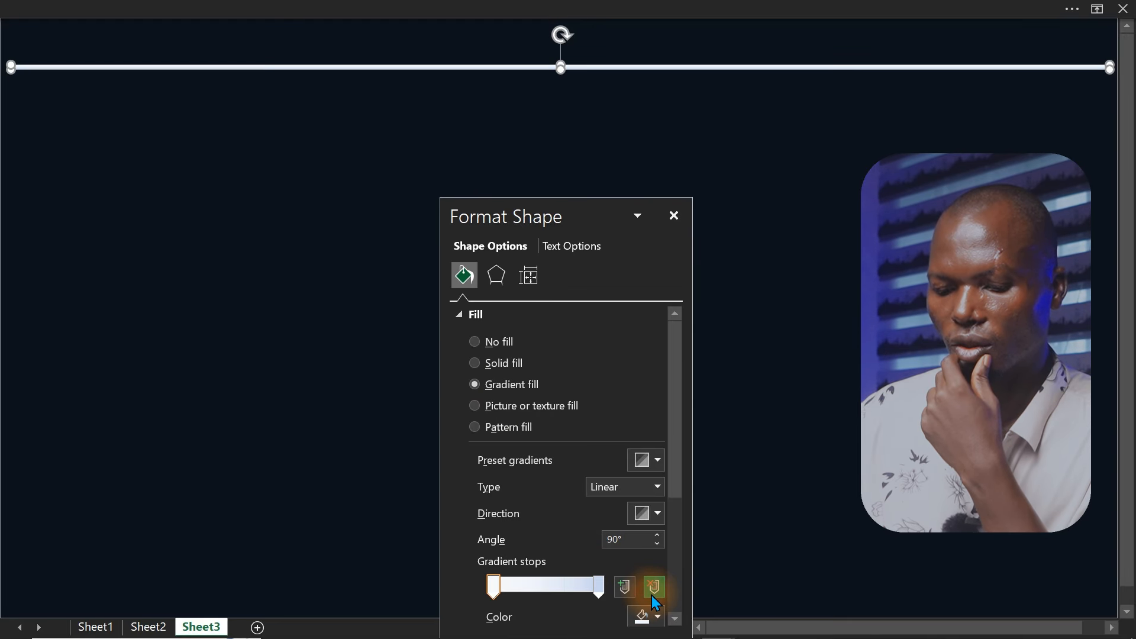
{"action": "left_click", "coordinate": [547, 584]}
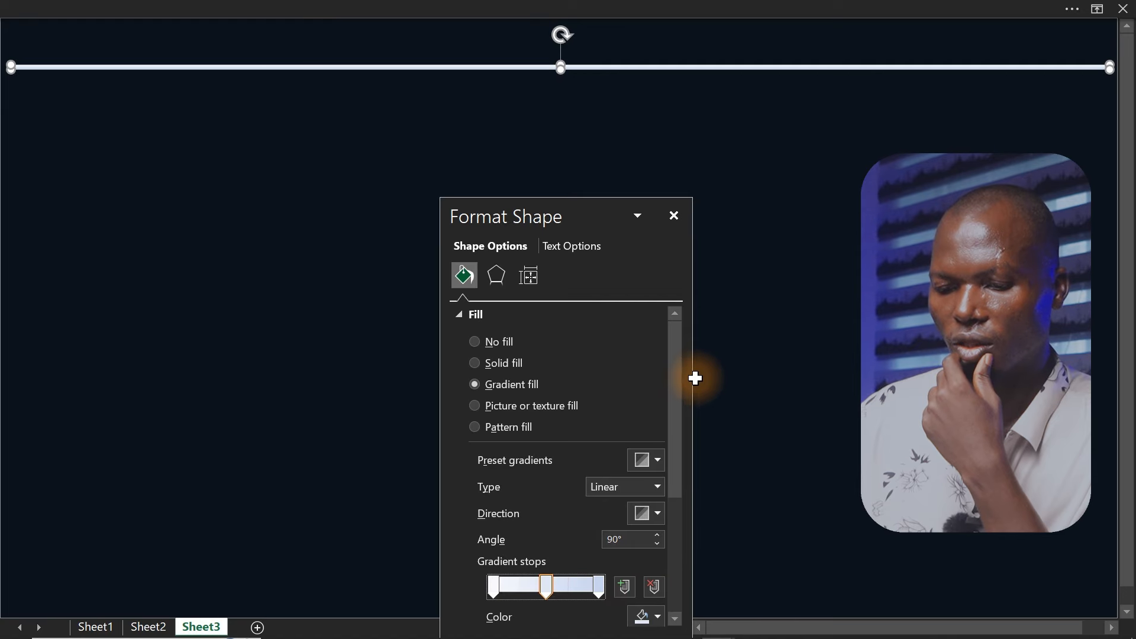
Color the middle gradient stop with the recent gold and both end stops with the recent dark background color.
{"action": "left_click_drag", "start_coordinate": [673, 382], "coordinate": [675, 455]}
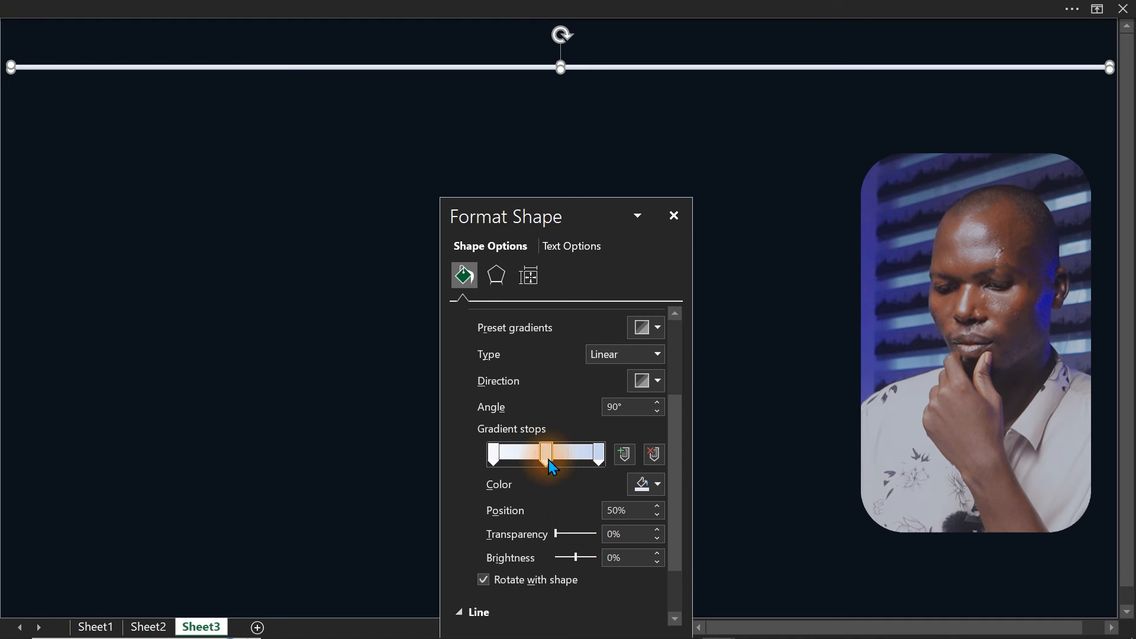
{"action": "left_click", "coordinate": [643, 489]}
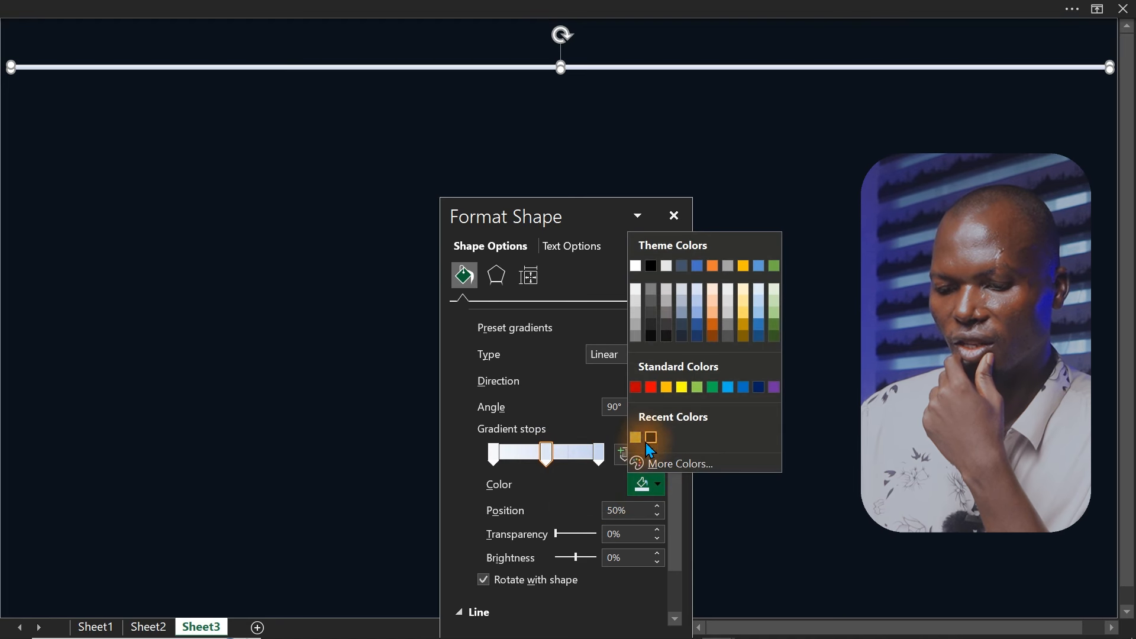
{"action": "left_click", "coordinate": [637, 436]}
{"action": "left_click", "coordinate": [599, 454]}
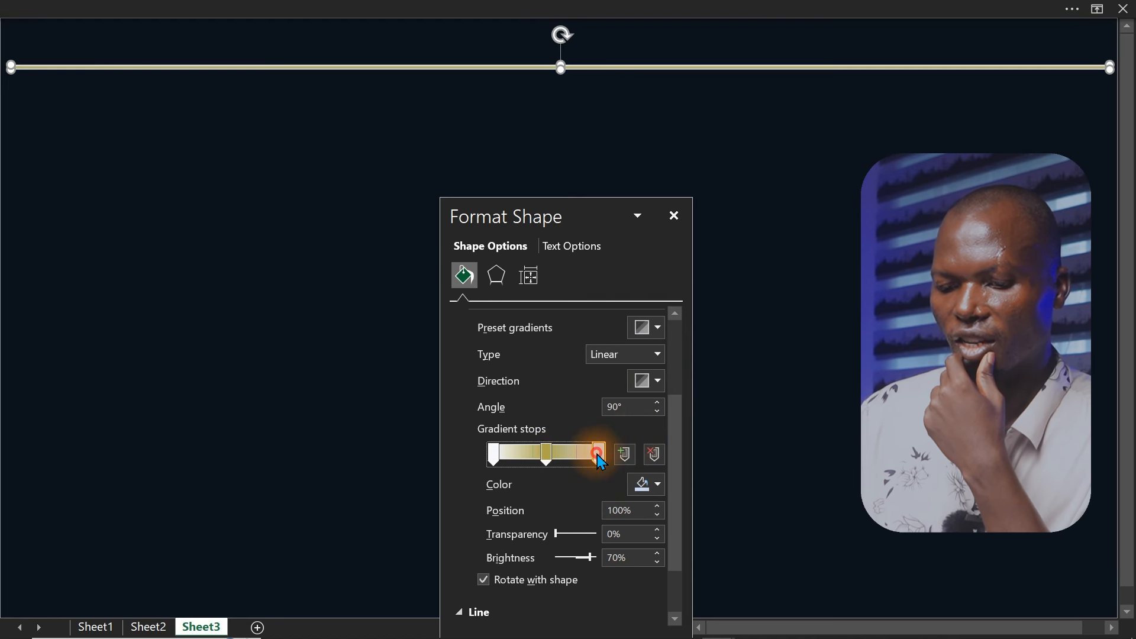
{"action": "left_click", "coordinate": [641, 482]}
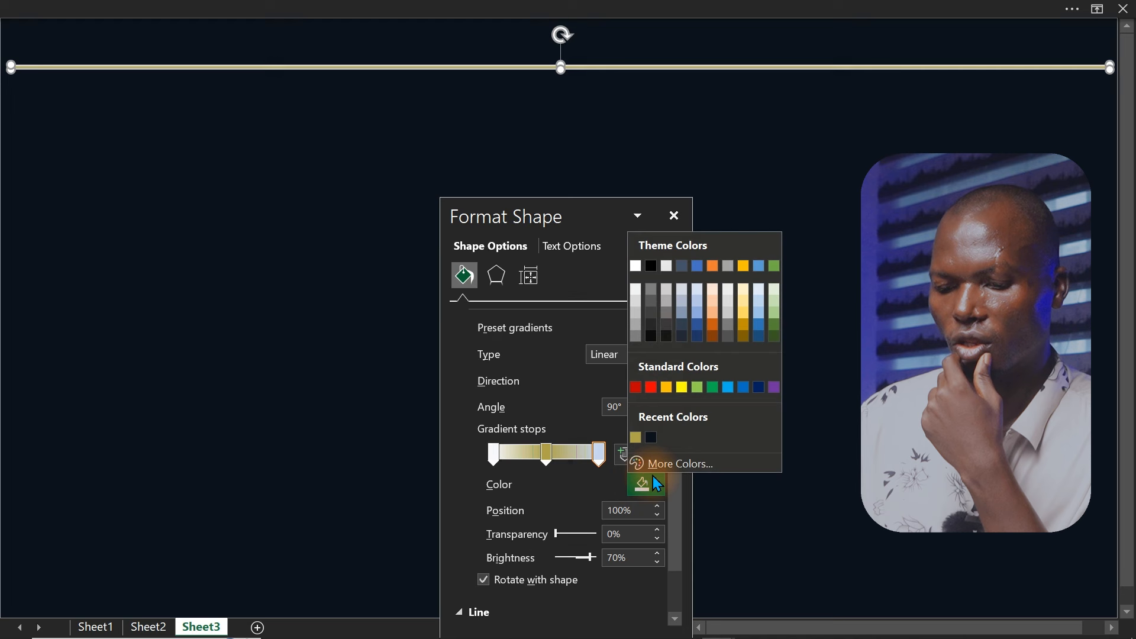
{"action": "left_click", "coordinate": [655, 438]}
{"action": "left_click", "coordinate": [496, 452]}
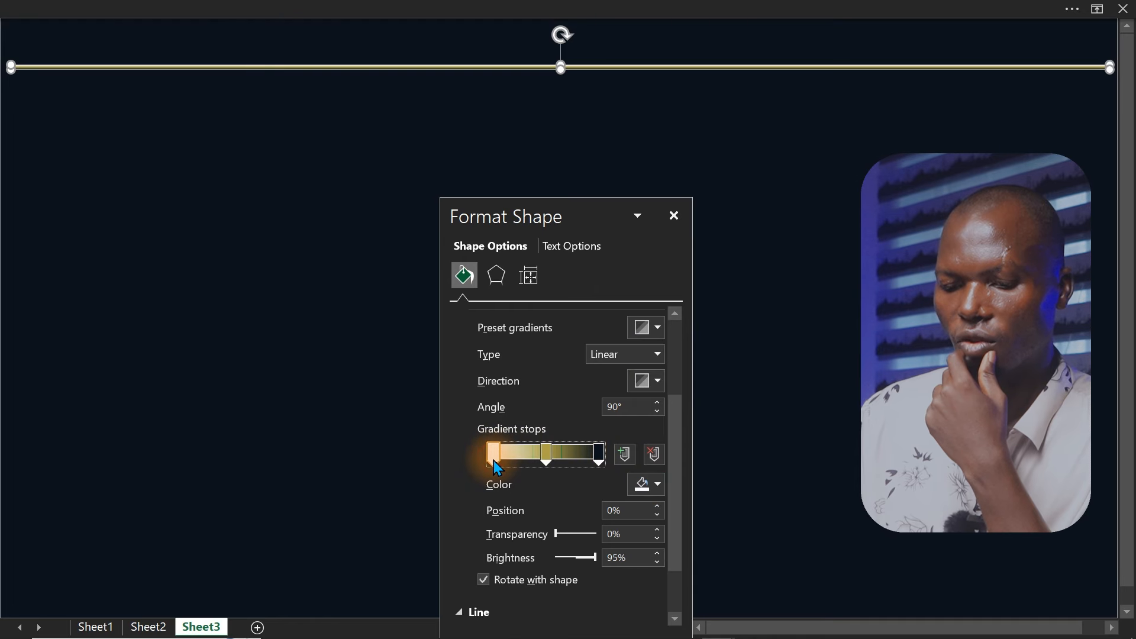
{"action": "left_click", "coordinate": [647, 486]}
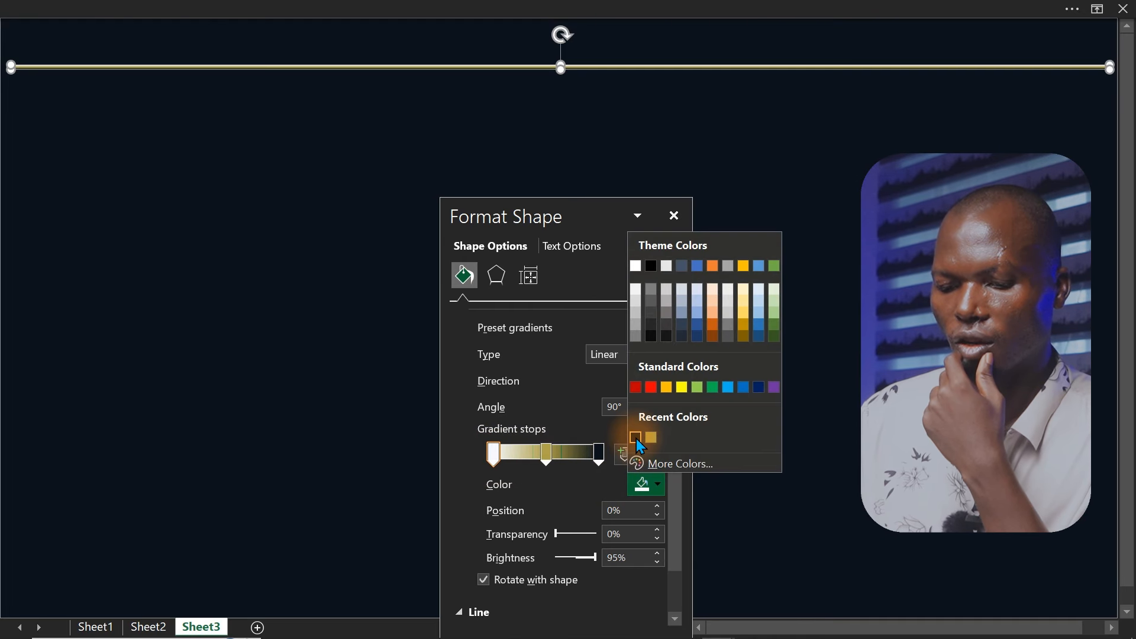
{"action": "left_click", "coordinate": [636, 439]}
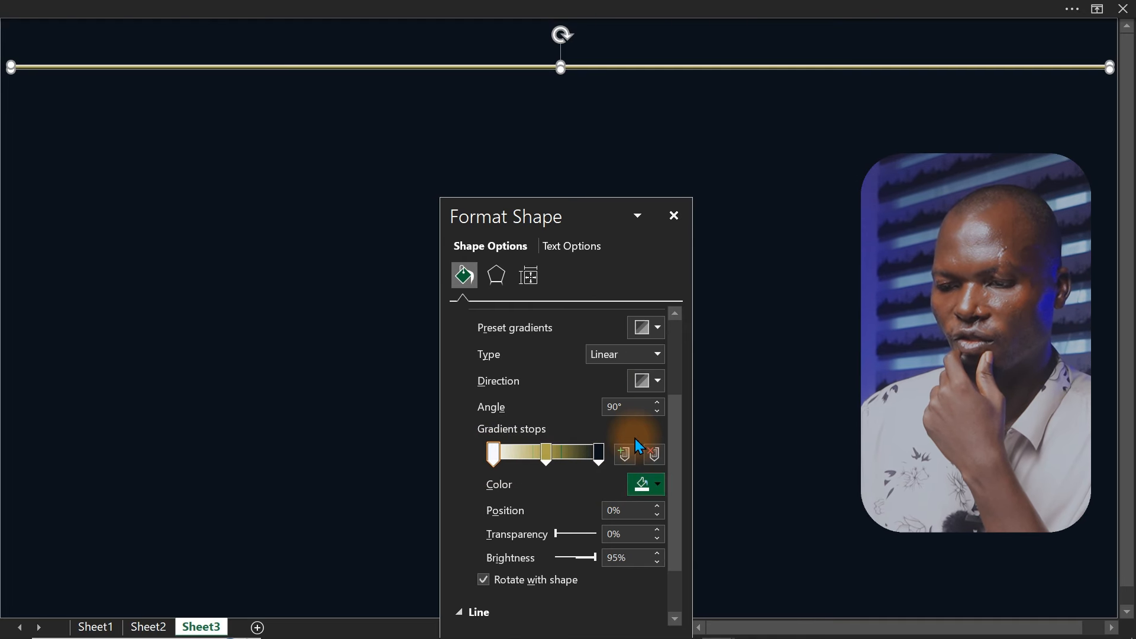
Set the bar's linear gradient direction to horizontal at 0° and deselect the bar.
{"action": "left_click", "coordinate": [645, 381]}
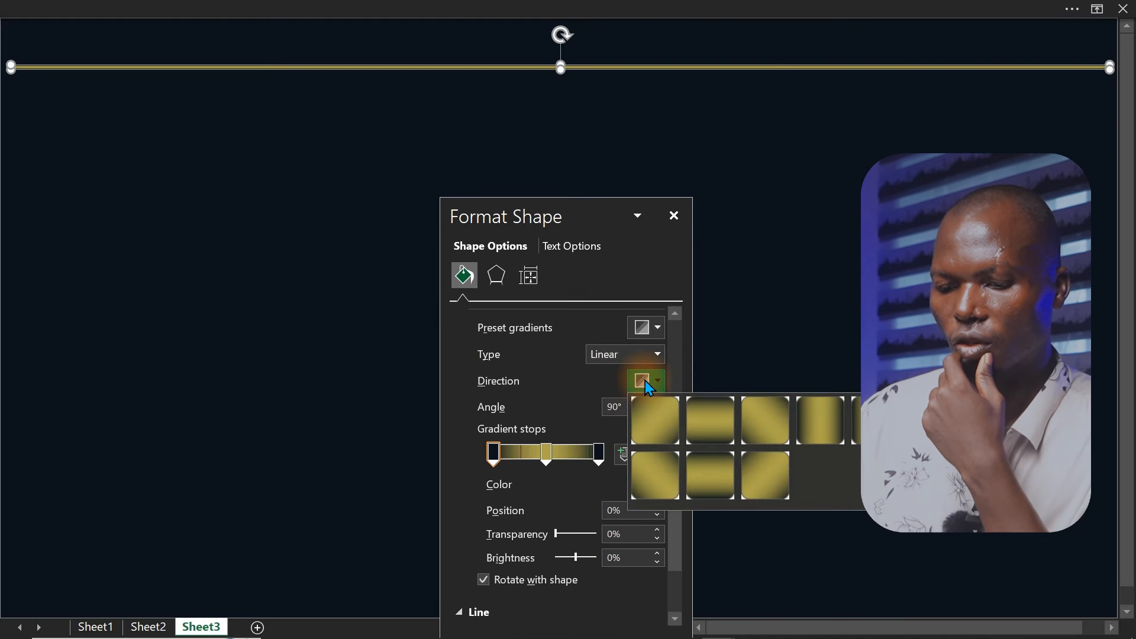
{"action": "left_click", "coordinate": [825, 418]}
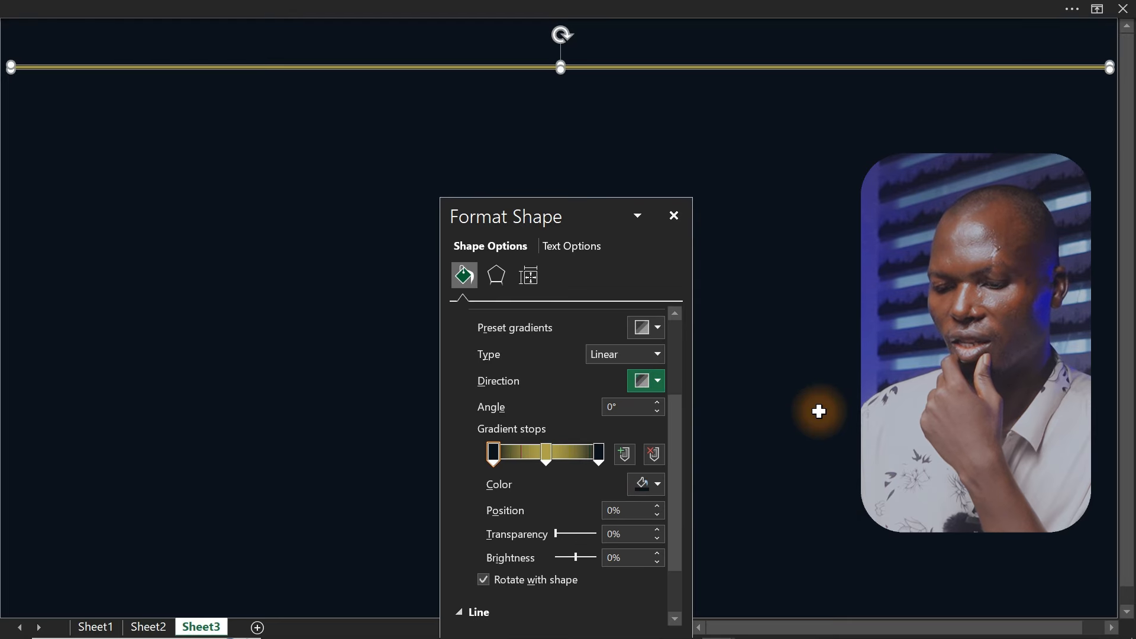
{"action": "left_click", "coordinate": [756, 339]}
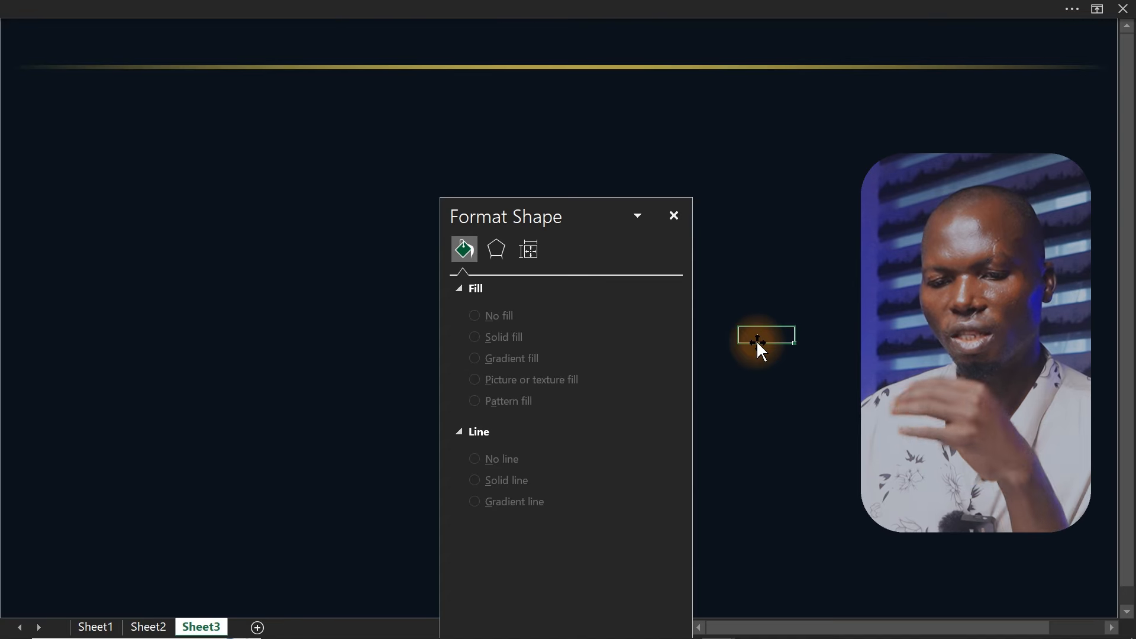
Move the bar's first gradient stop slightly inward, try the last stop further inward and return it to the end, then deselect the bar.
{"action": "left_click", "coordinate": [561, 67]}
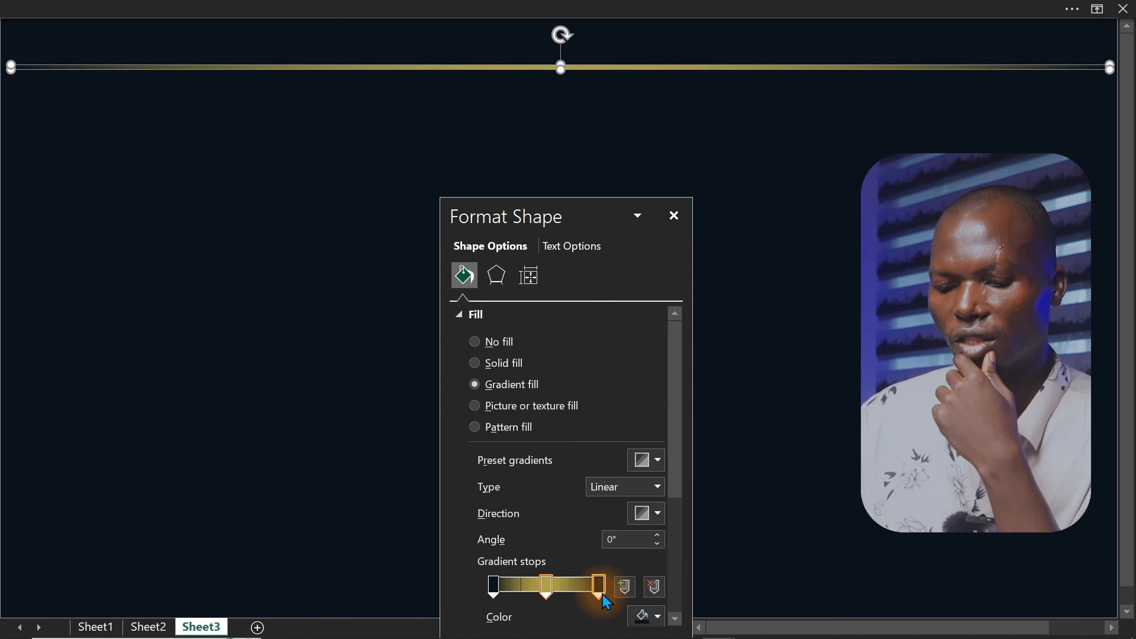
{"action": "left_click", "coordinate": [602, 594]}
{"action": "left_click_drag", "start_coordinate": [602, 594], "coordinate": [580, 583]}
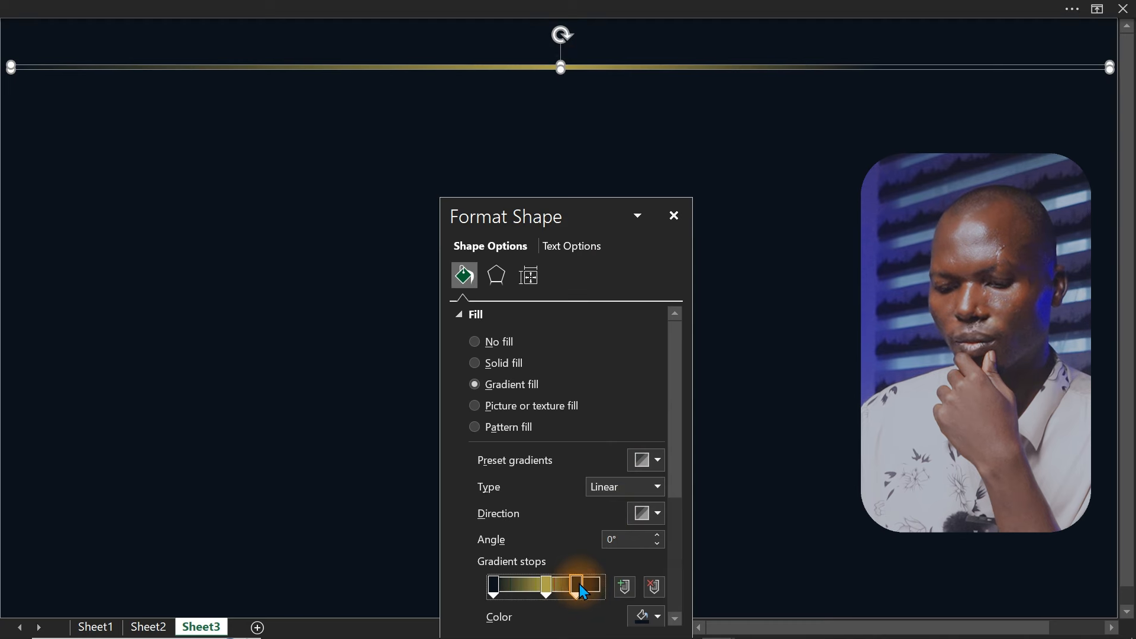
{"action": "mouse_move", "coordinate": [492, 586]}
{"action": "left_mouse_down"}
{"action": "mouse_move", "coordinate": [514, 587]}
{"action": "mouse_move", "coordinate": [501, 581]}
{"action": "left_mouse_up"}
{"action": "left_click", "coordinate": [578, 586]}
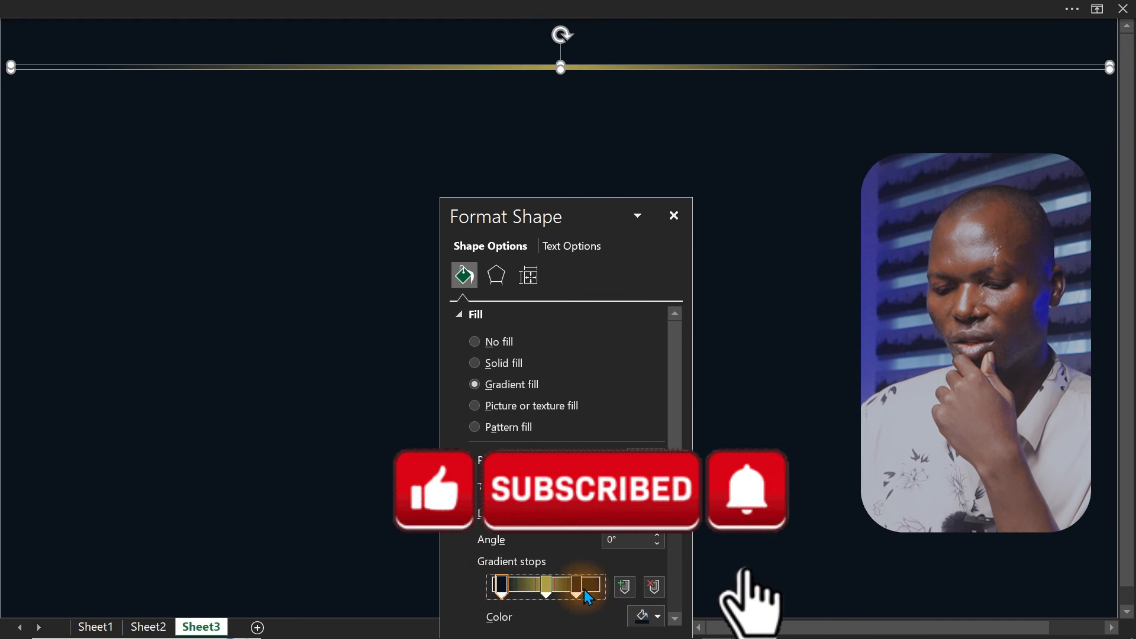
{"action": "left_click_drag", "start_coordinate": [593, 587], "coordinate": [614, 587]}
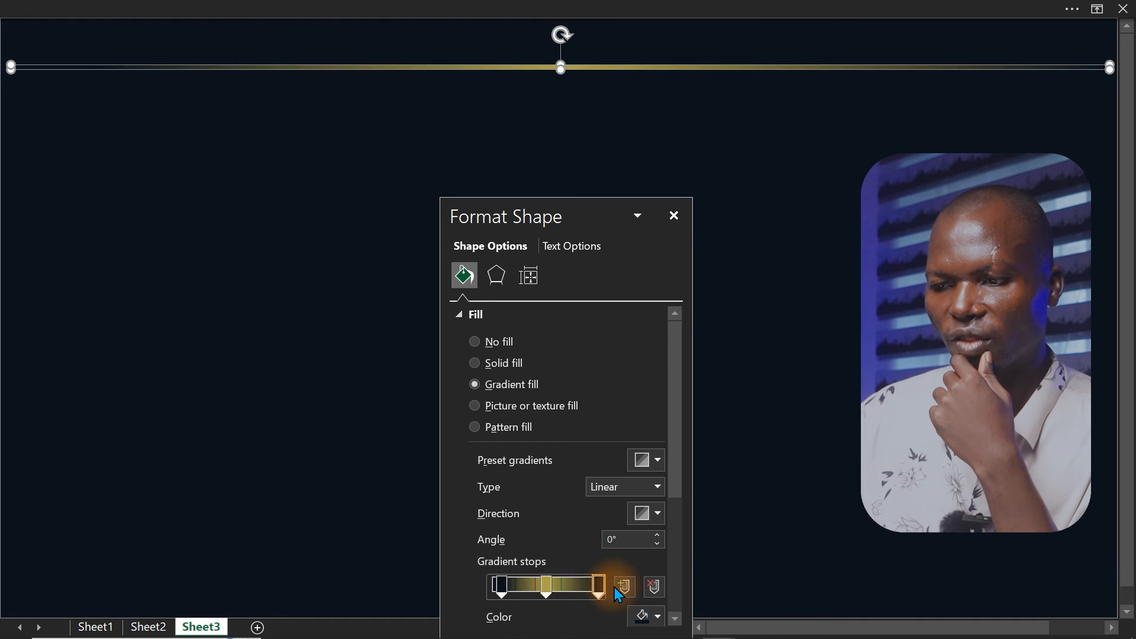
{"action": "left_click", "coordinate": [785, 458]}
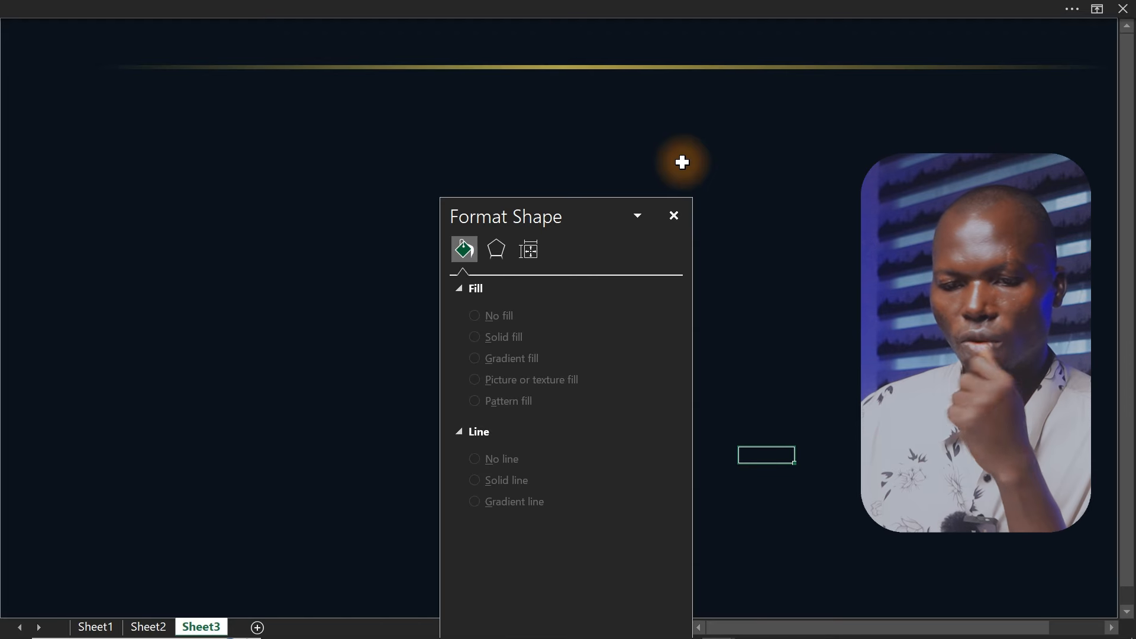
Insert a text box below the gold divider, enter "Total Patients" and shrink the box to fit the label.
{"action": "left_click", "coordinate": [673, 216]}
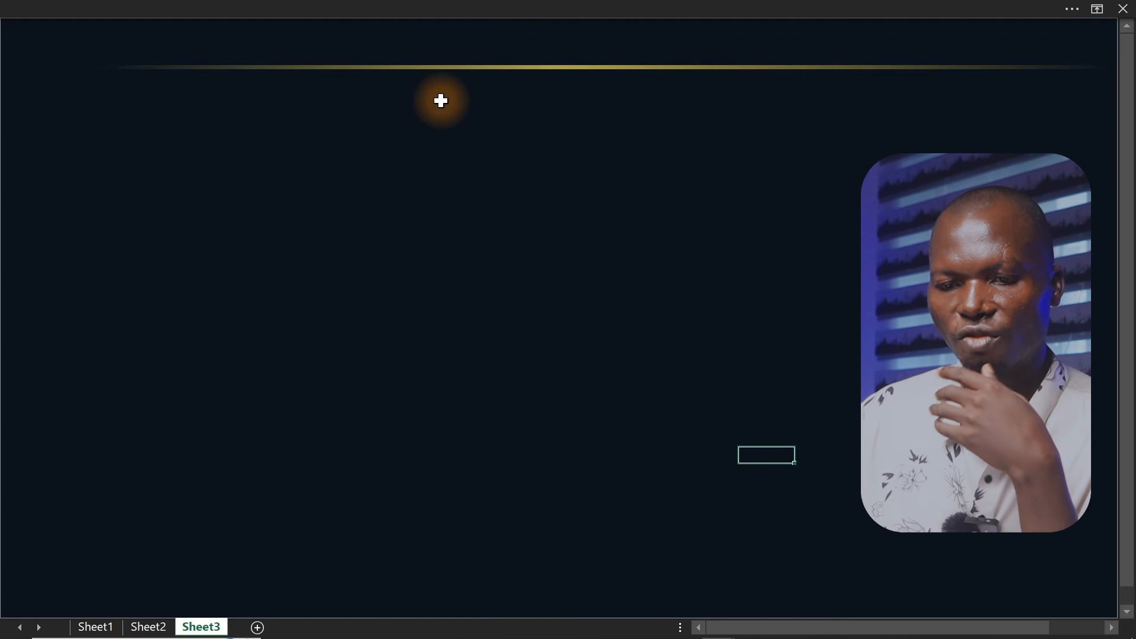
{"action": "left_click", "coordinate": [241, 3]}
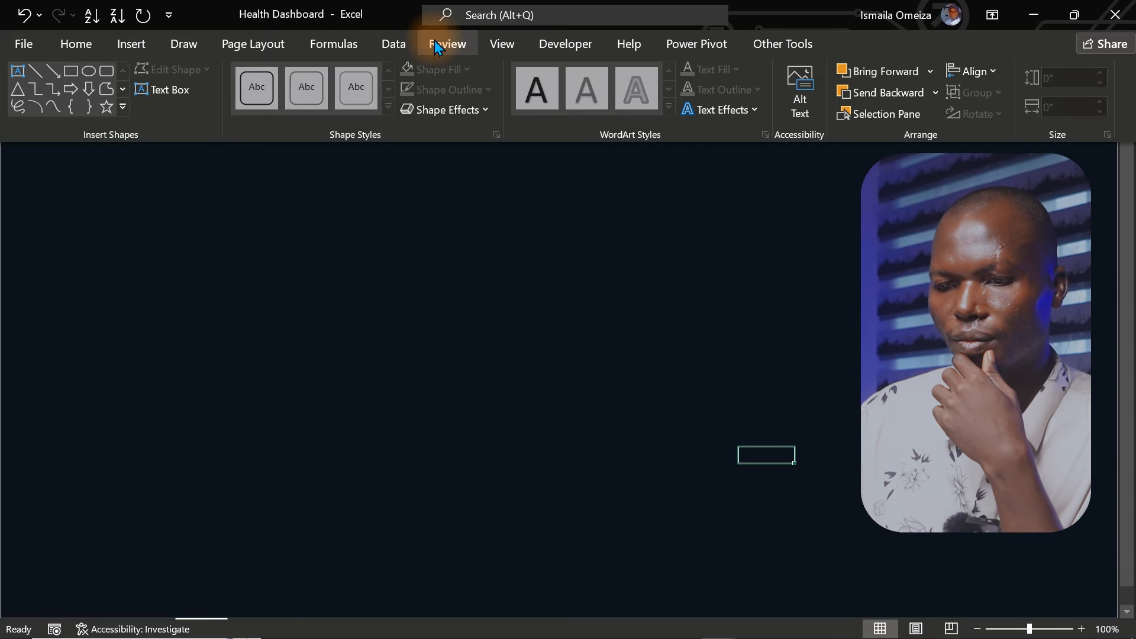
{"action": "left_click", "coordinate": [126, 47]}
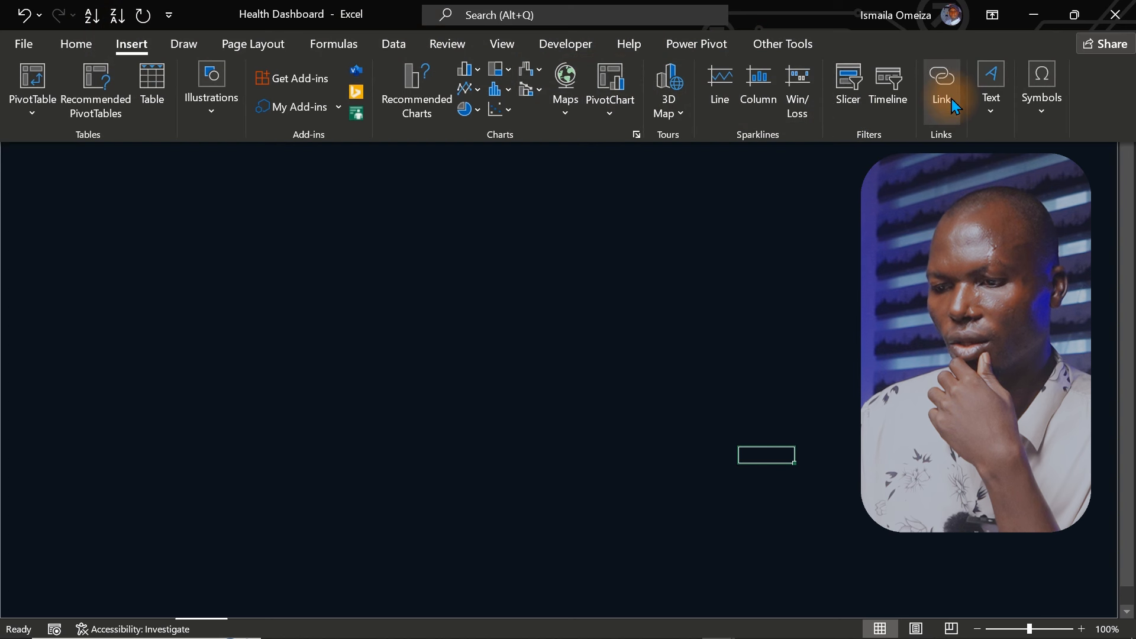
{"action": "left_click", "coordinate": [992, 107]}
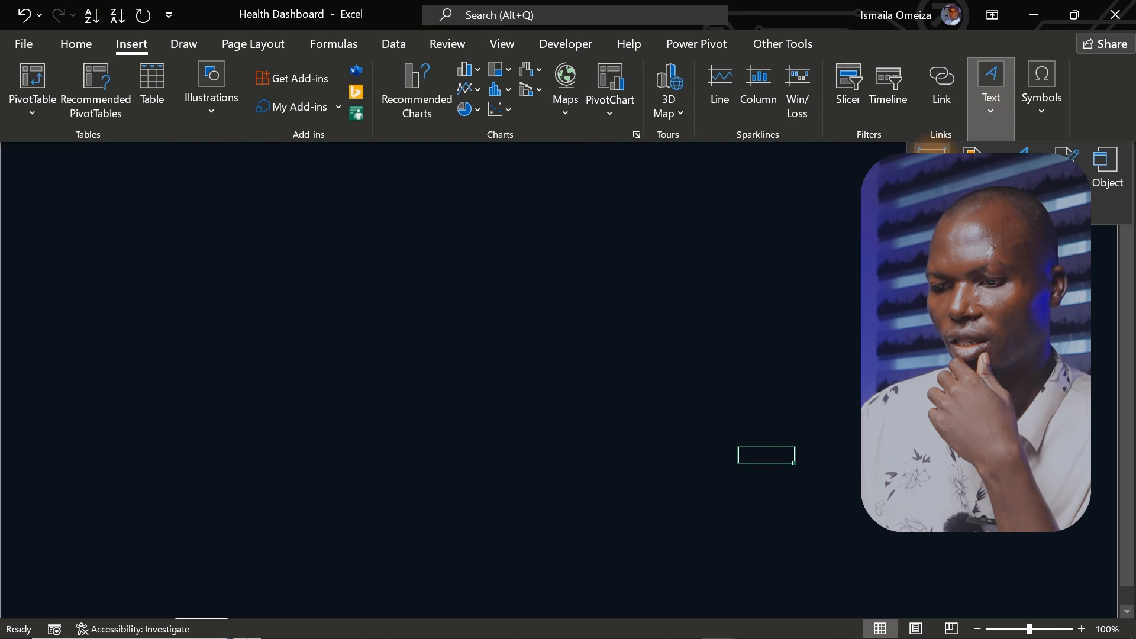
{"action": "left_click", "coordinate": [932, 157]}
{"action": "left_click_drag", "start_coordinate": [217, 166], "coordinate": [427, 239]}
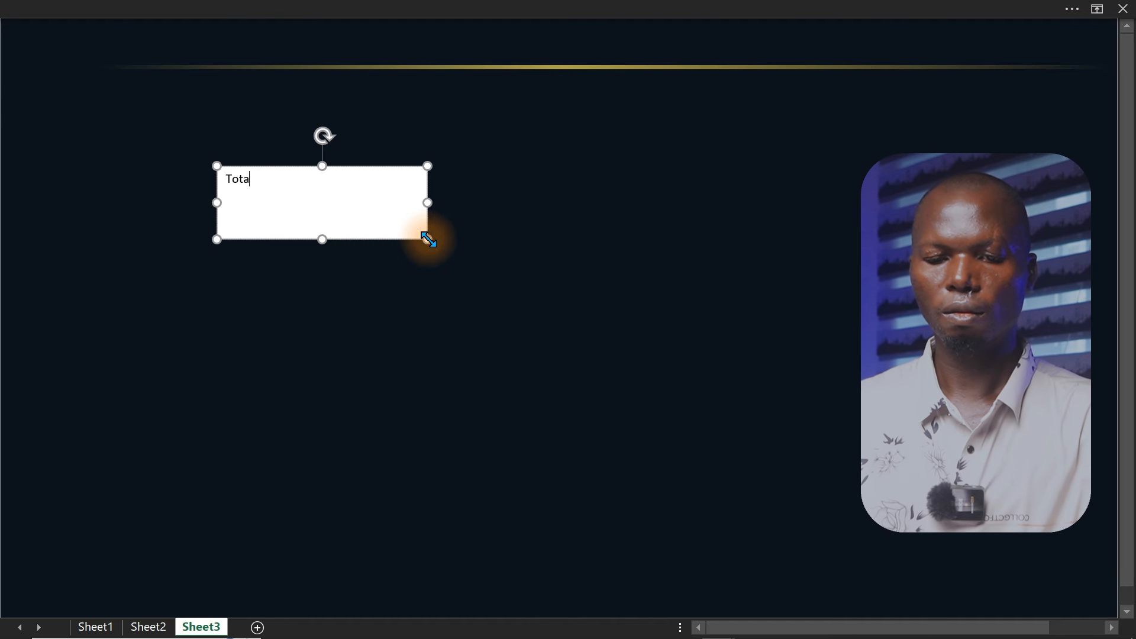
{"action": "type", "text": "Total Pa"}
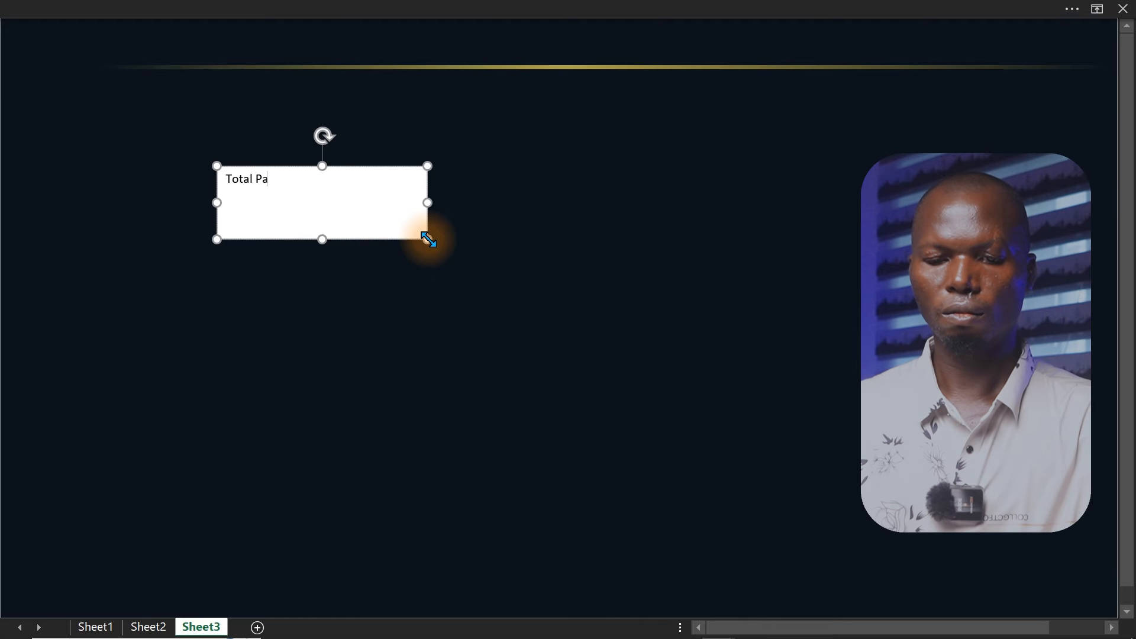
{"action": "type", "text": "tients"}
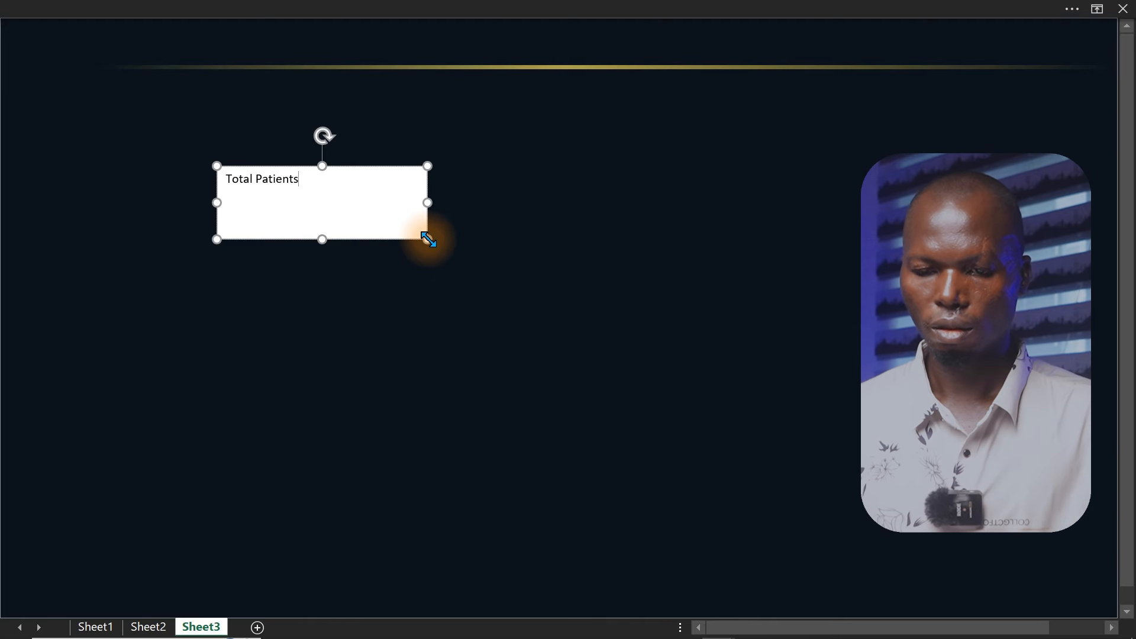
{"action": "left_click_drag", "start_coordinate": [428, 240], "coordinate": [345, 202]}
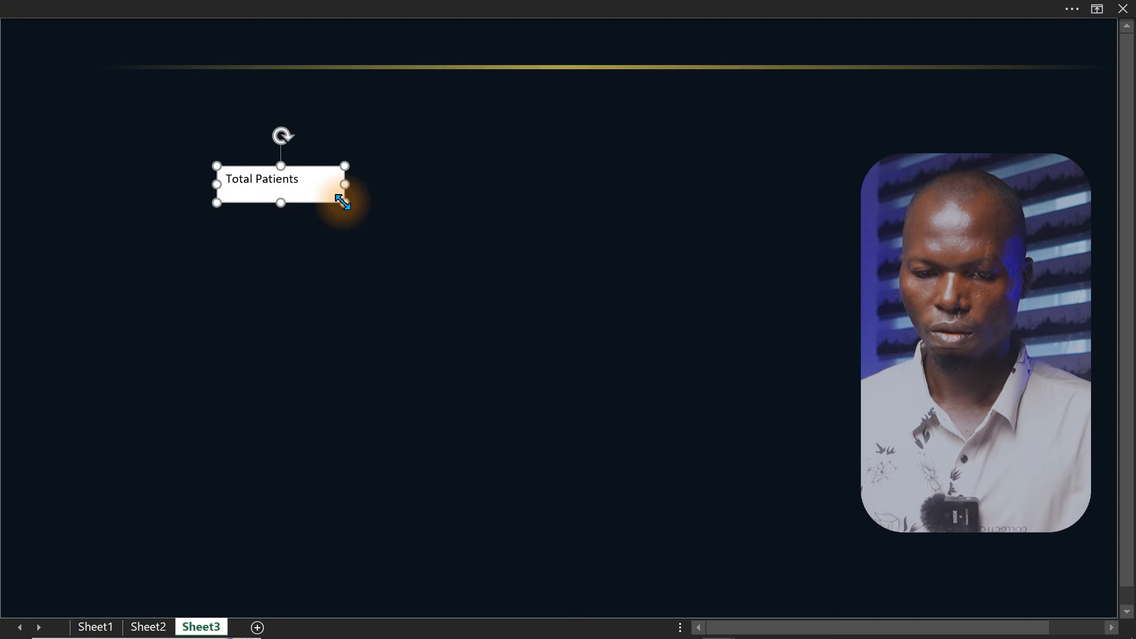
Set the Total Patients label to 12 pt, center it horizontally and vertically, and color the text light gray.
{"action": "left_click", "coordinate": [173, 6]}
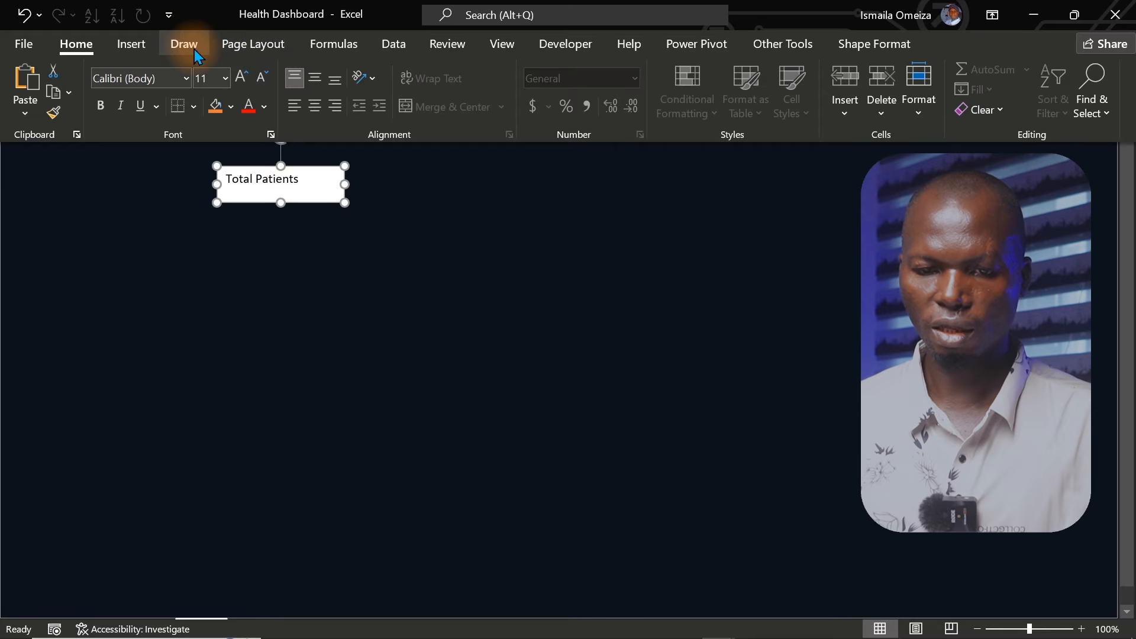
{"action": "left_click", "coordinate": [242, 75]}
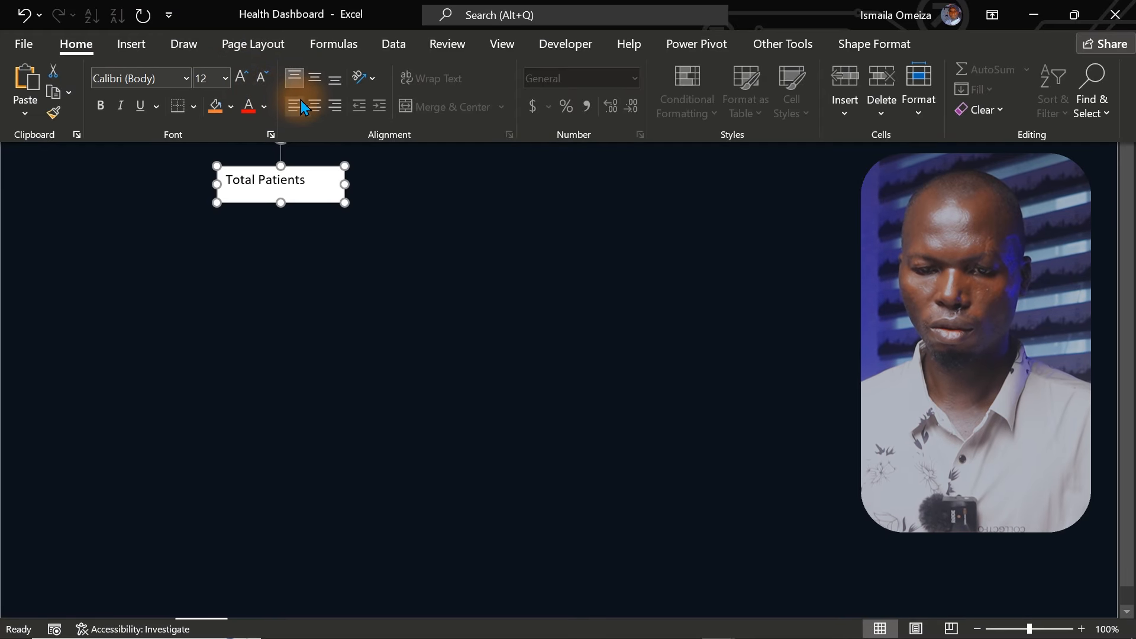
{"action": "left_click", "coordinate": [314, 107]}
{"action": "left_click", "coordinate": [313, 78]}
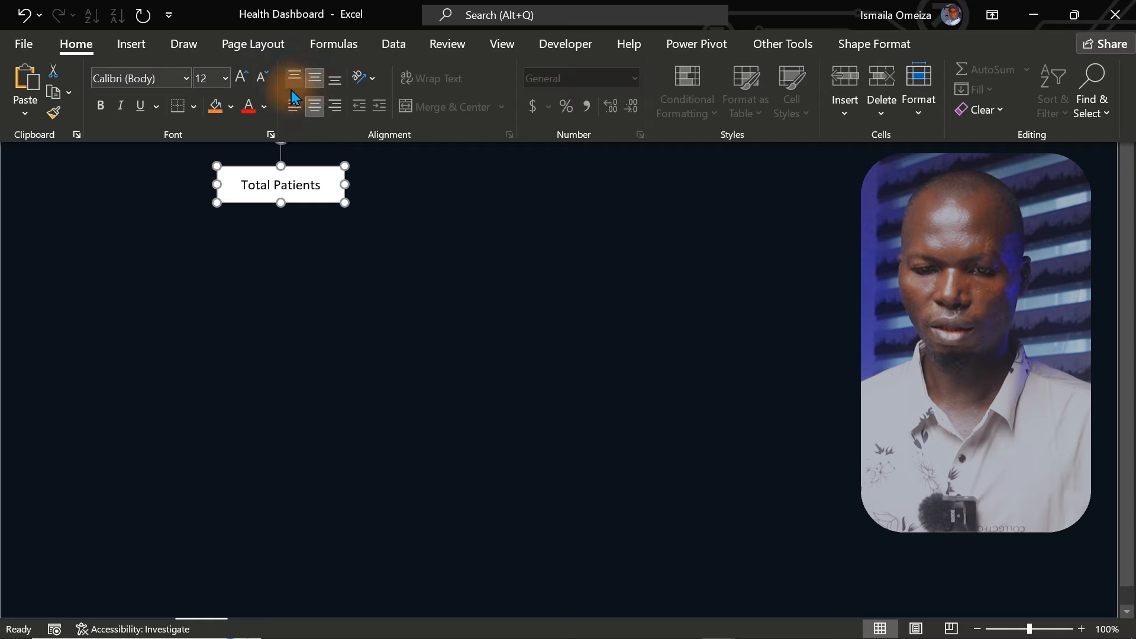
{"action": "left_click", "coordinate": [265, 107]}
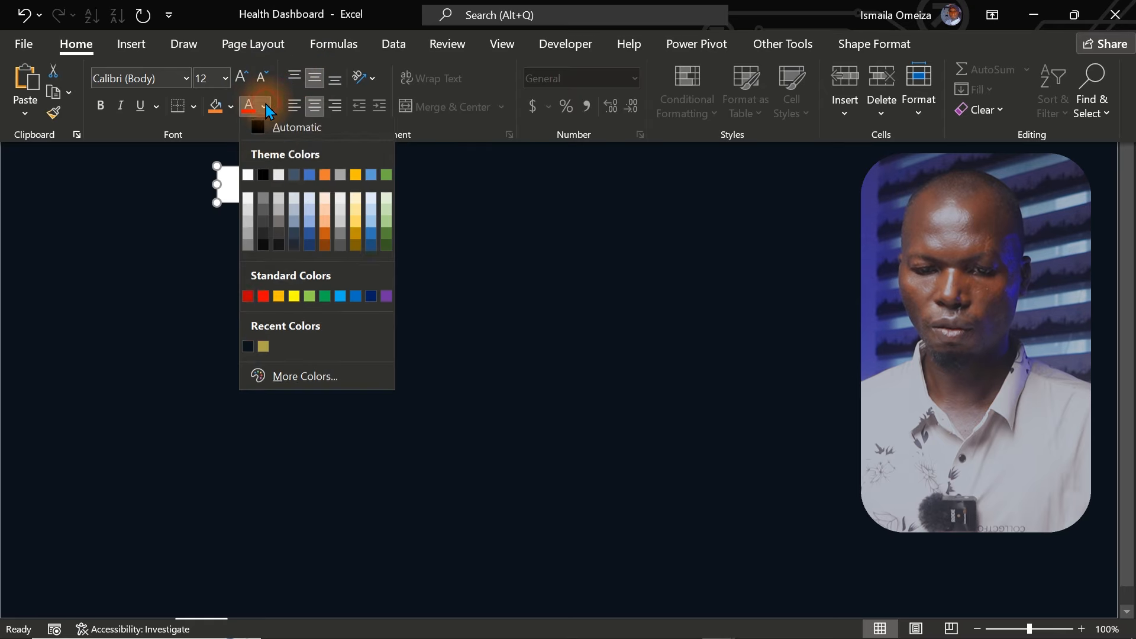
{"action": "left_click", "coordinate": [250, 211]}
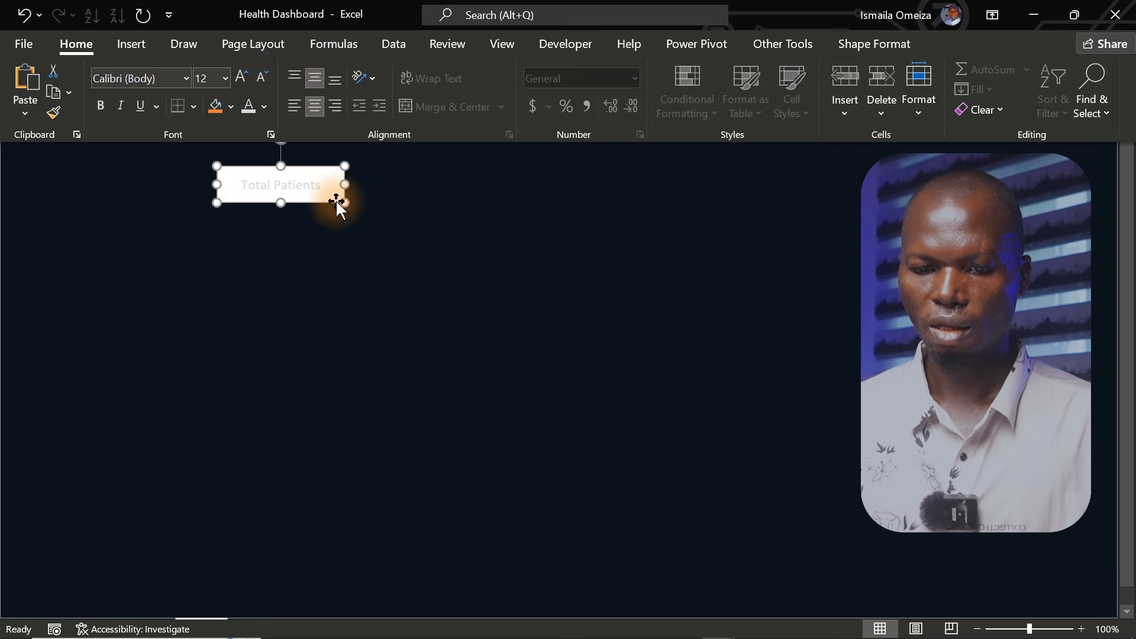
Remove the label box's fill and outline, and move it to the sheet's left edge just below the divider.
{"action": "key", "text": "ctrl+1"}
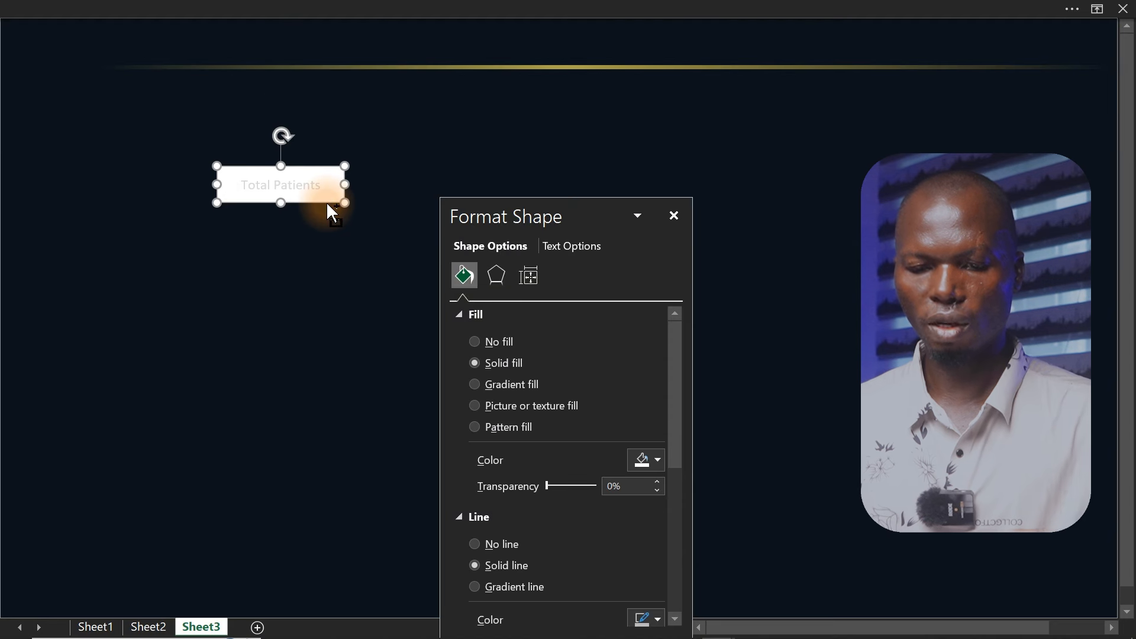
{"action": "left_click", "coordinate": [488, 343]}
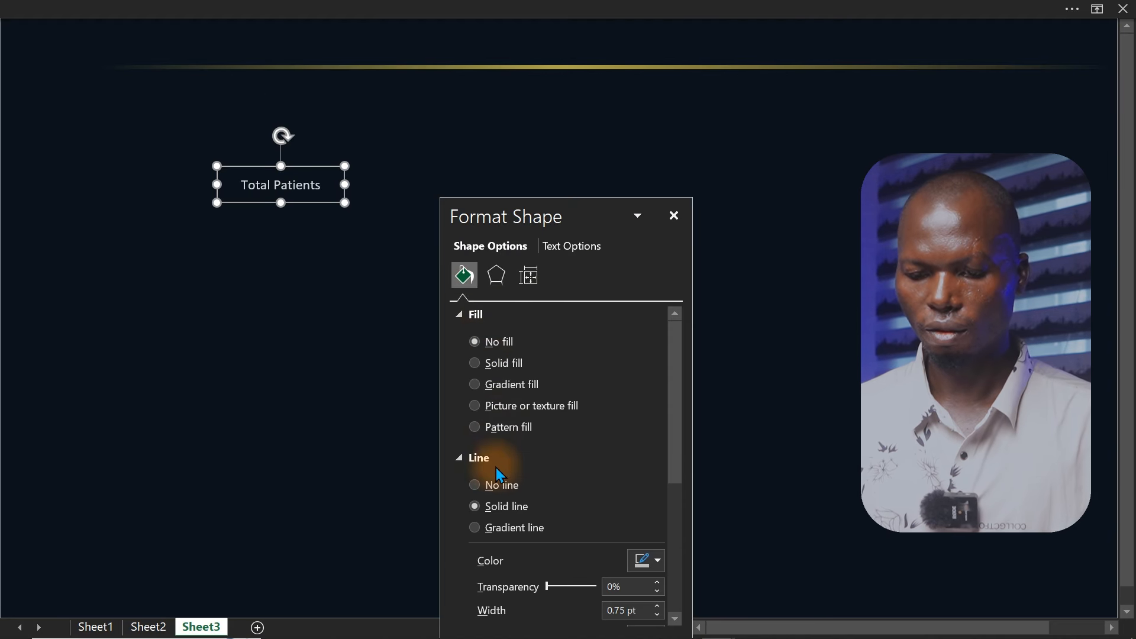
{"action": "left_click", "coordinate": [496, 485]}
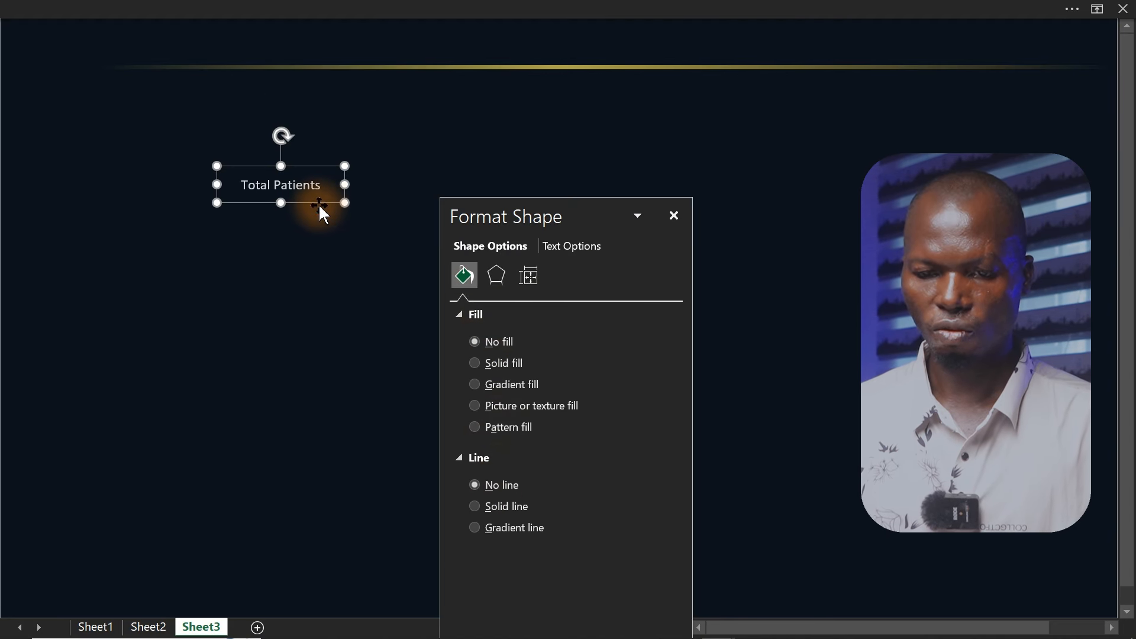
{"action": "left_click_drag", "start_coordinate": [316, 202], "coordinate": [109, 145]}
Duplicate the Total Patients text box and turn on the formula bar.
{"action": "key", "text": "ctrl+d"}
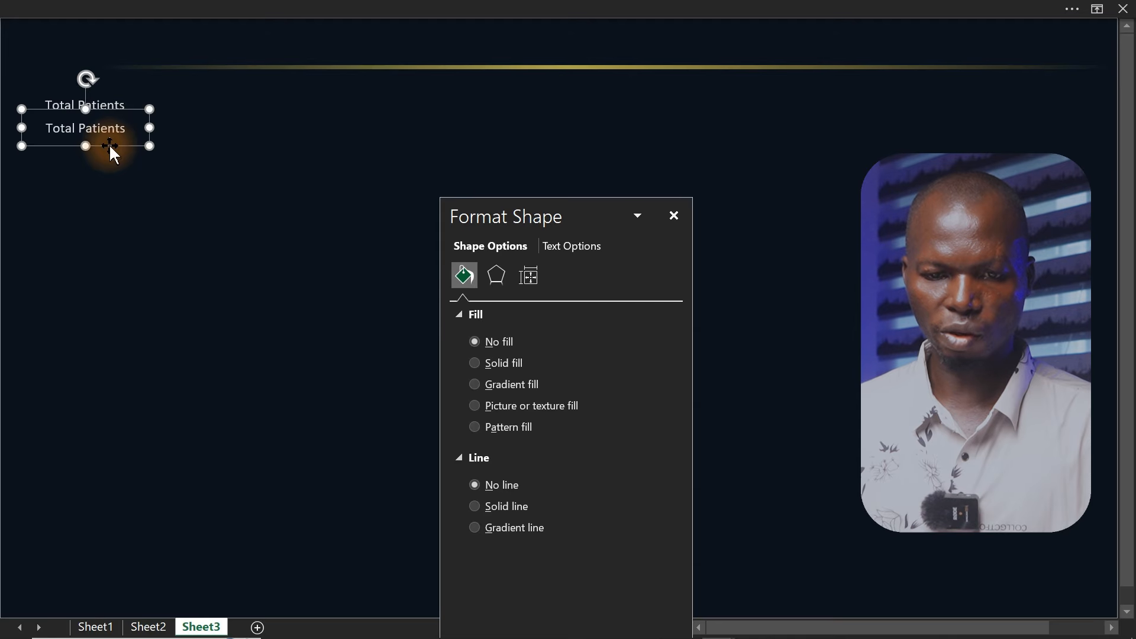
{"action": "left_click", "coordinate": [385, 6]}
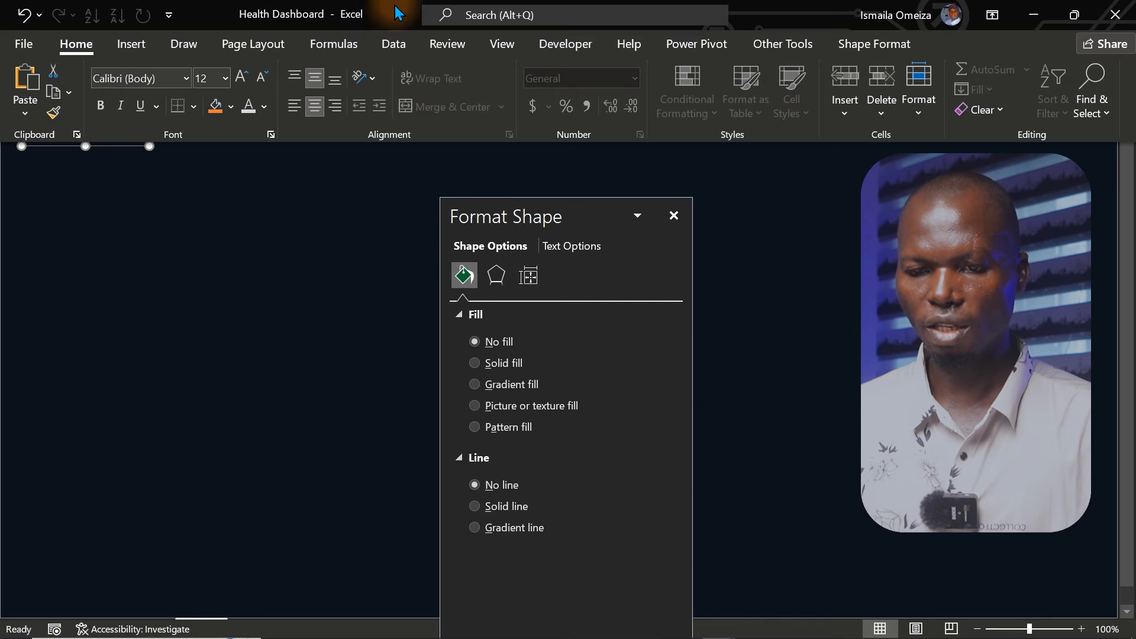
{"action": "left_click", "coordinate": [501, 44]}
{"action": "left_click", "coordinate": [290, 79]}
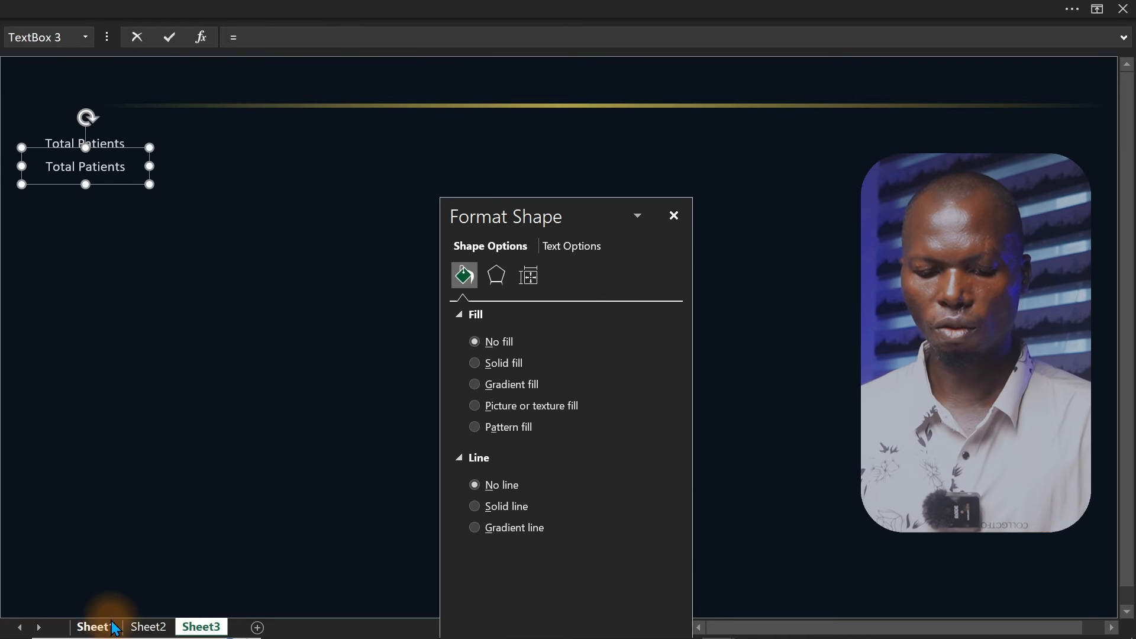
Link the duplicated text box to the Total Patients value in cell G6 of Sheet1.
{"action": "left_click", "coordinate": [149, 626]}
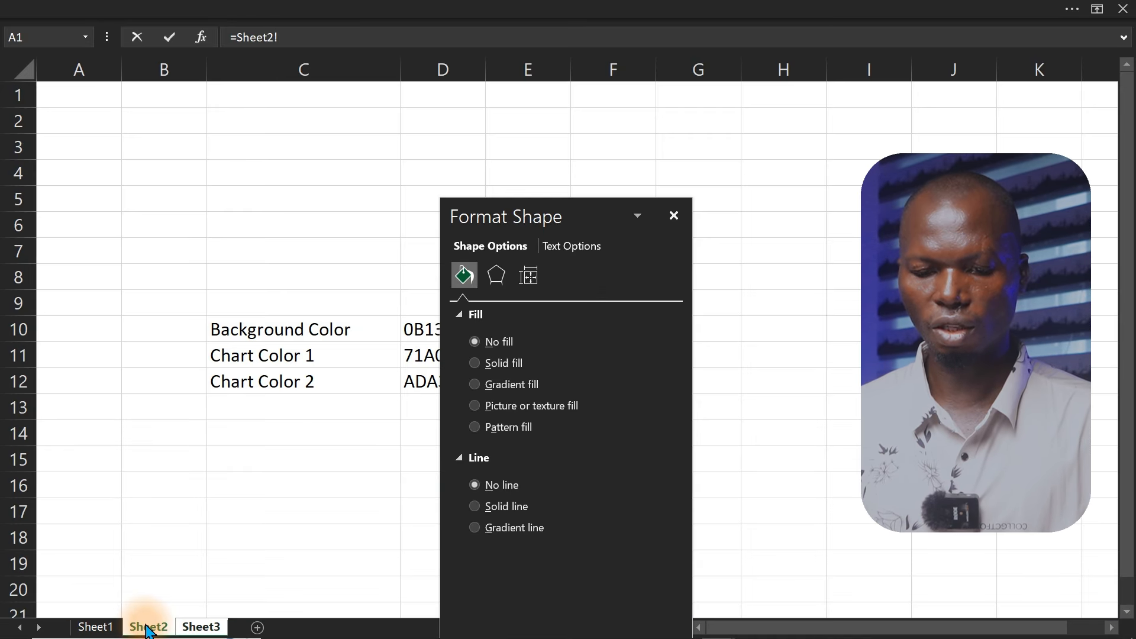
{"action": "left_click", "coordinate": [95, 627]}
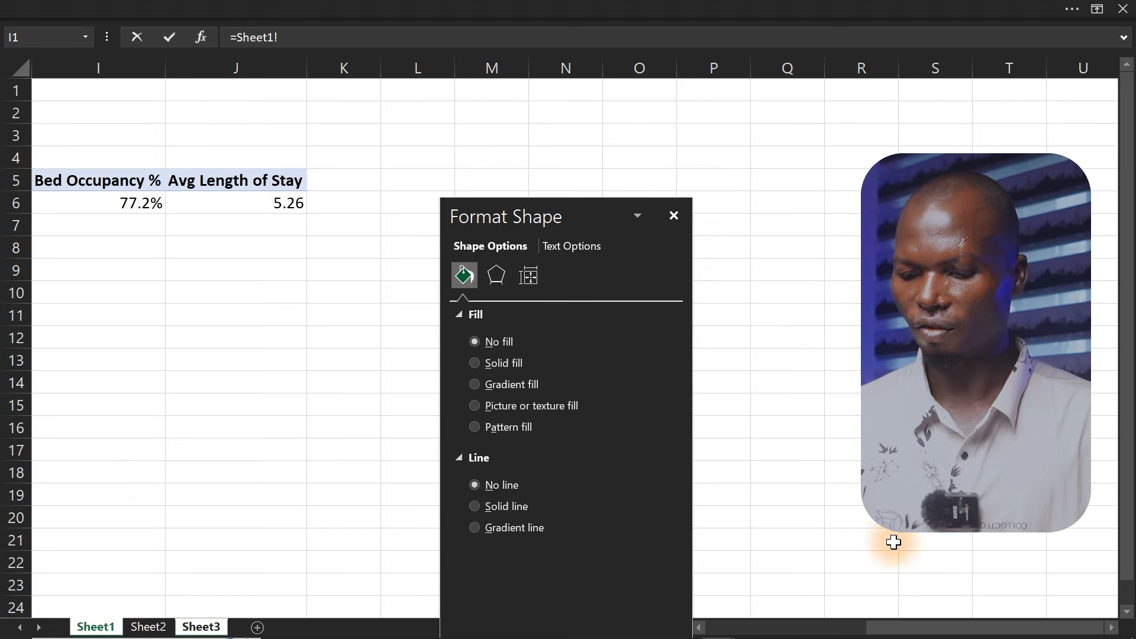
{"action": "left_click_drag", "start_coordinate": [930, 626], "coordinate": [717, 629]}
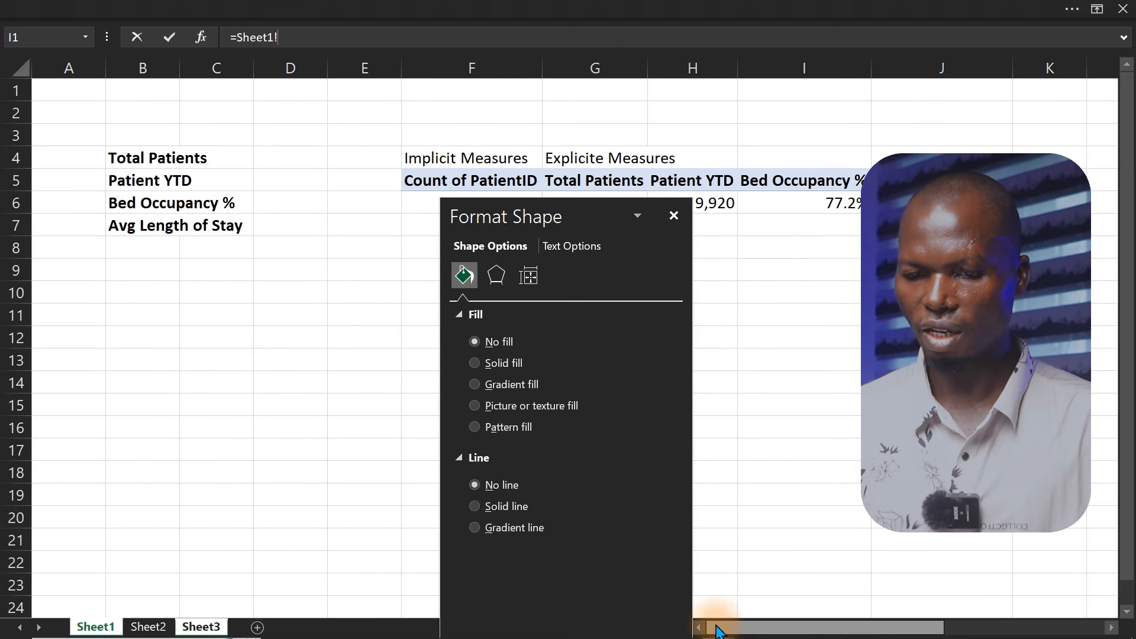
{"action": "left_click_drag", "start_coordinate": [599, 214], "coordinate": [442, 289]}
{"action": "left_click", "coordinate": [603, 200]}
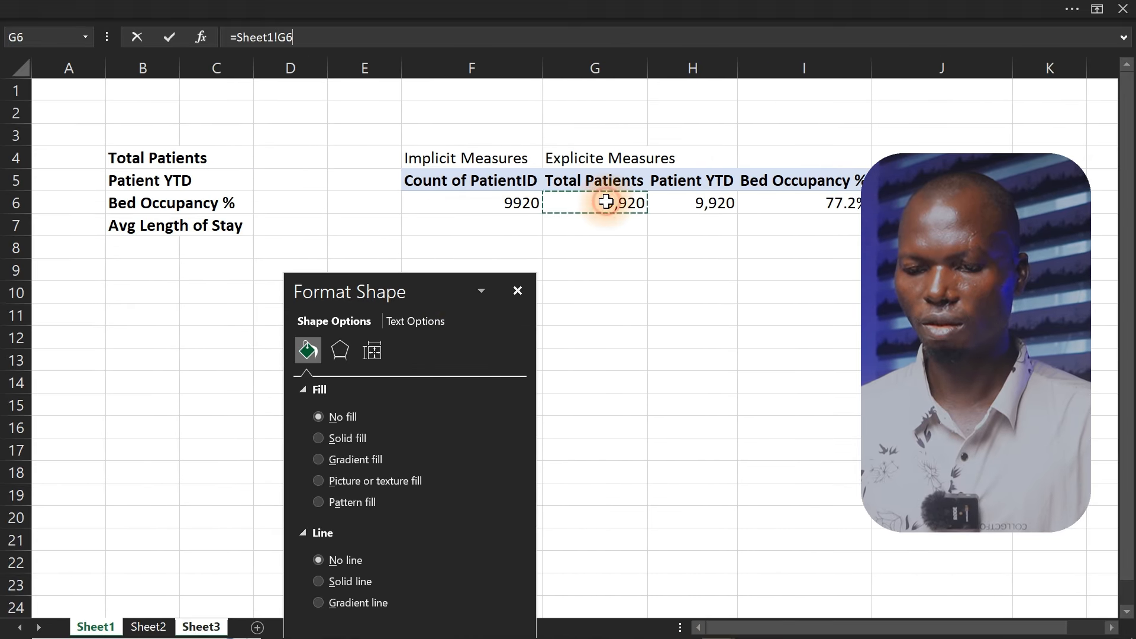
{"action": "key", "text": "Return"}
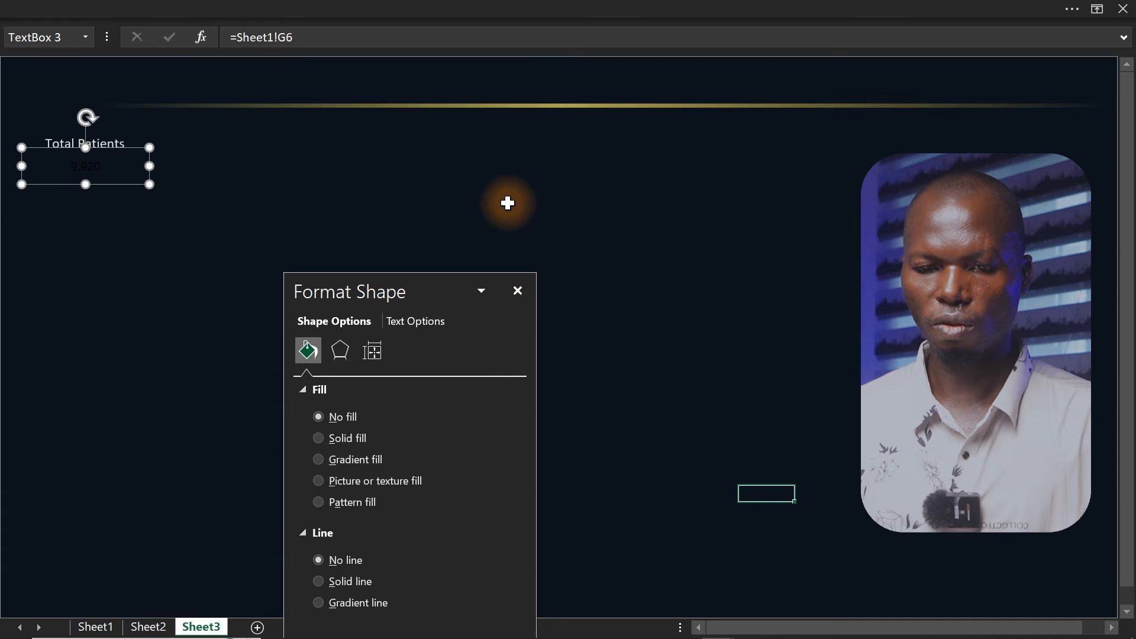
Format the linked value in off-white at 20 pt and shift its box slightly left beneath the Total Patients label.
{"action": "left_click", "coordinate": [368, 7]}
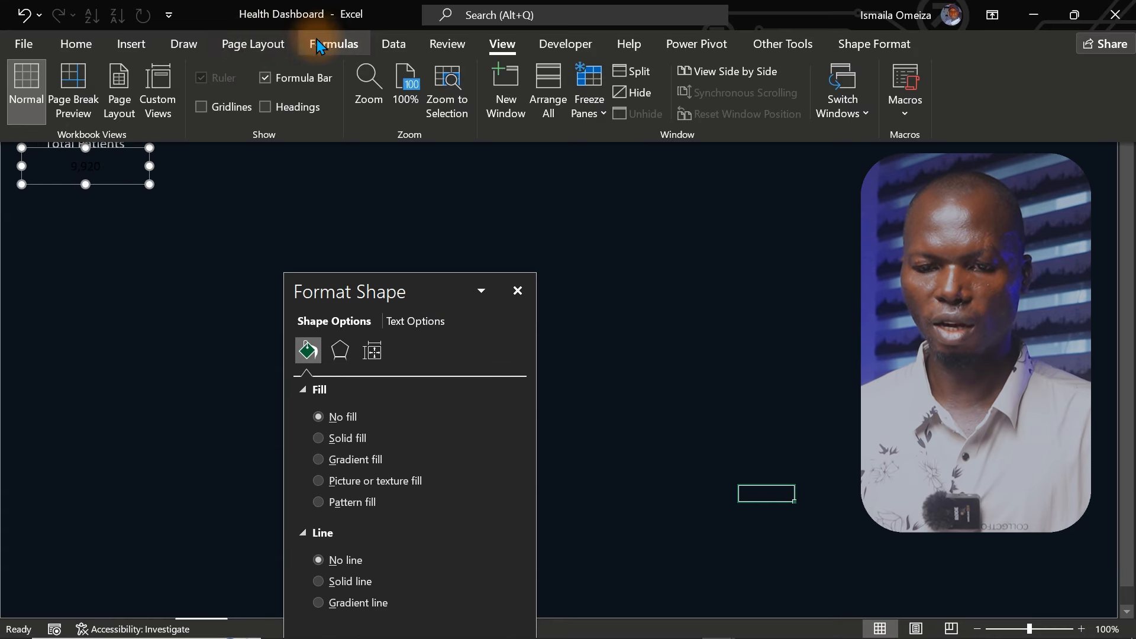
{"action": "left_click", "coordinate": [75, 45]}
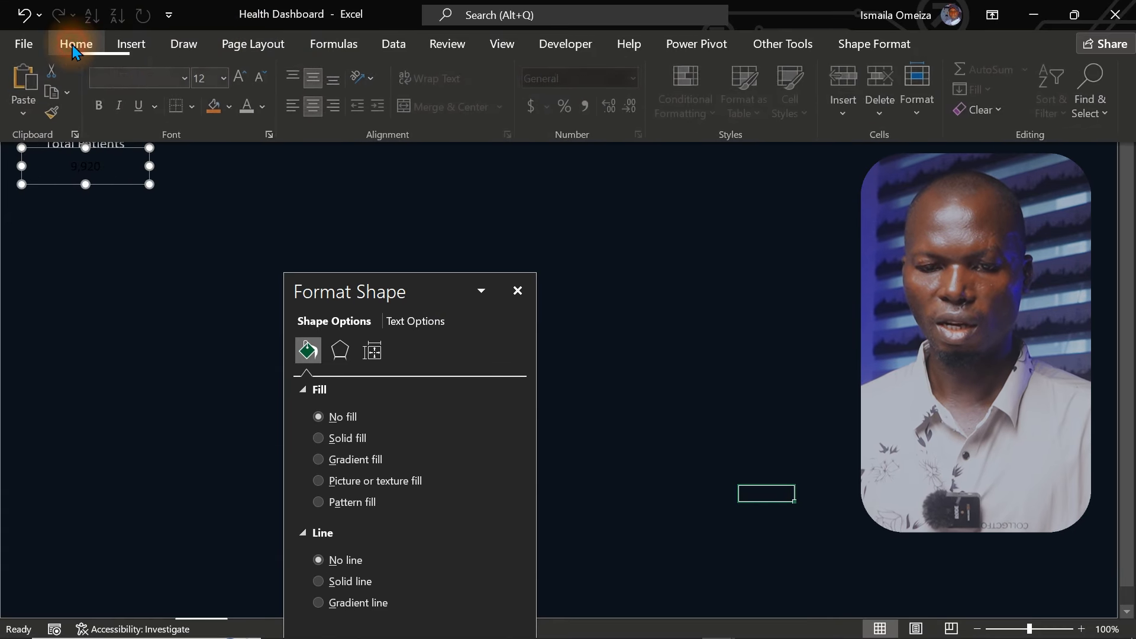
{"action": "left_click", "coordinate": [264, 106]}
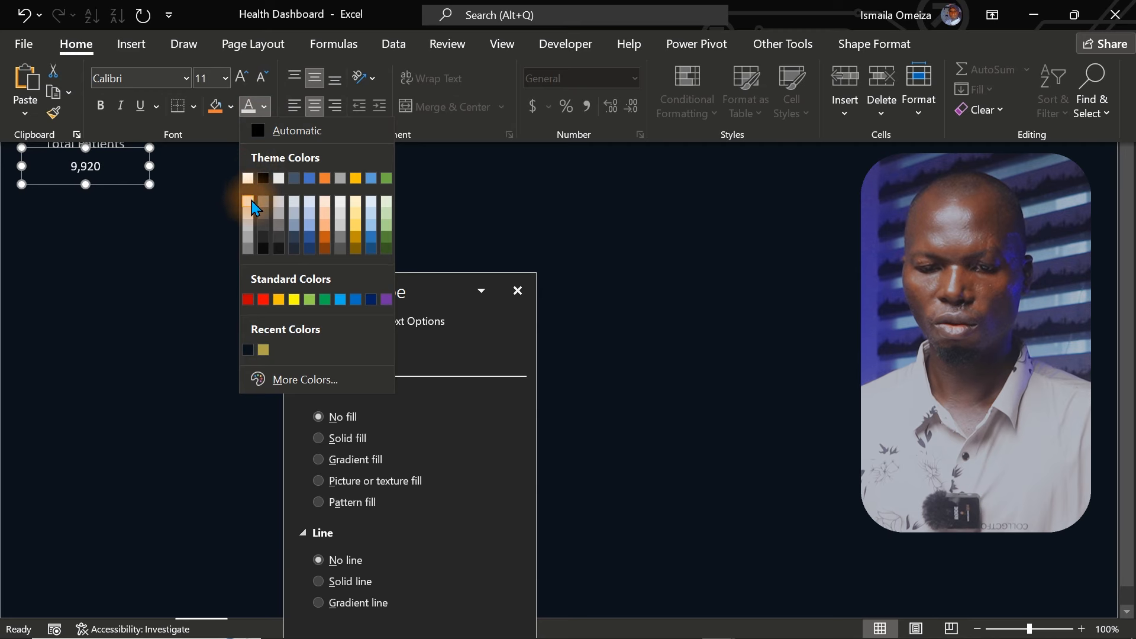
{"action": "left_click", "coordinate": [251, 200]}
{"action": "left_click", "coordinate": [240, 77]}
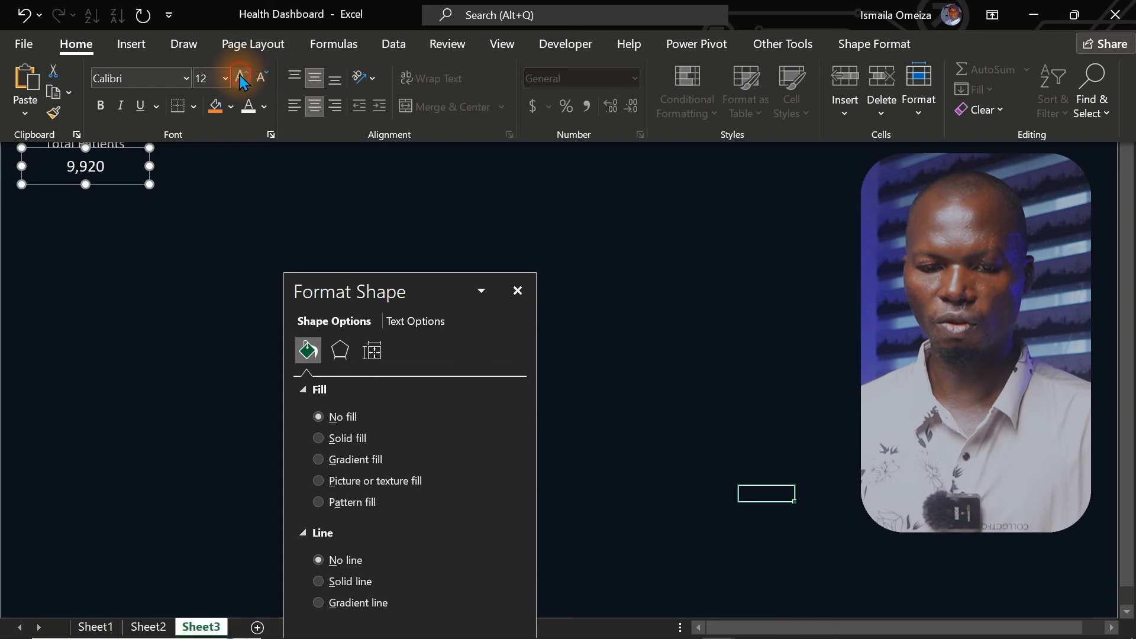
{"action": "left_click", "coordinate": [240, 77]}
{"action": "left_click", "coordinate": [240, 77]}
{"action": "left_click", "coordinate": [240, 77]}
{"action": "left_click", "coordinate": [240, 77]}
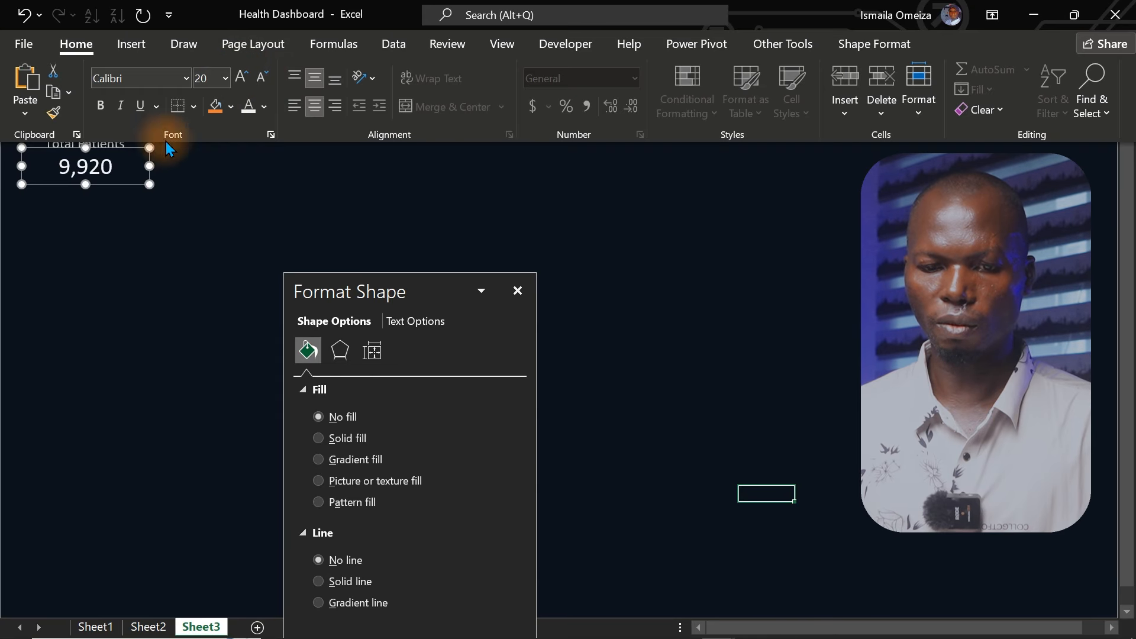
{"action": "left_click", "coordinate": [119, 177]}
{"action": "left_click_drag", "start_coordinate": [118, 174], "coordinate": [113, 174]}
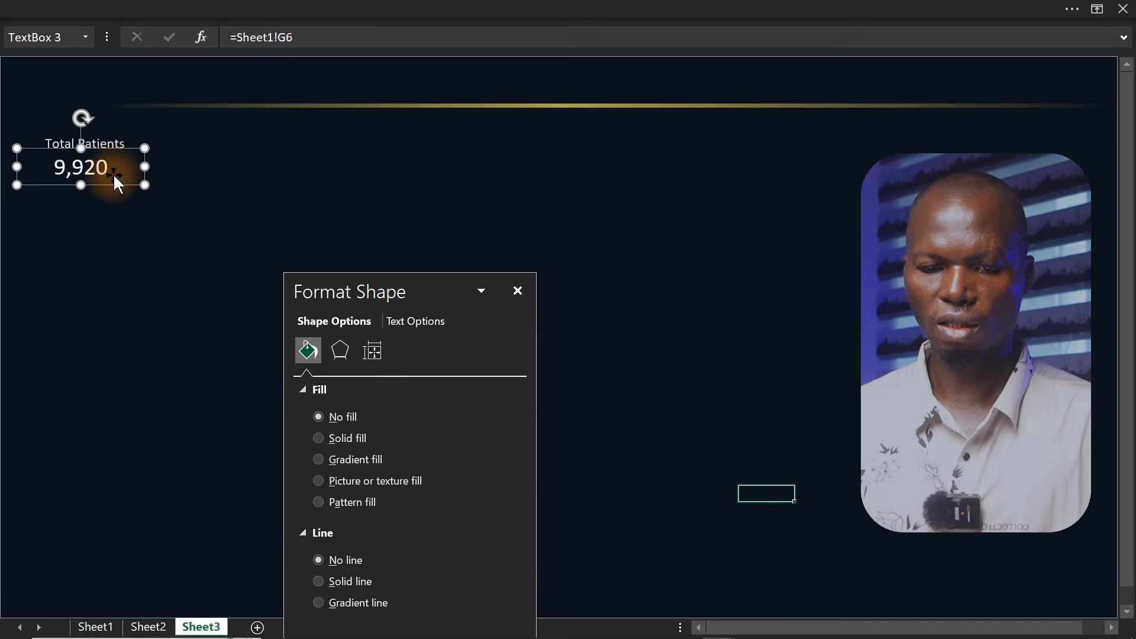
Copy the Total Patients label and value pair three times to form a row of four KPI cards below the divider.
{"action": "left_click", "coordinate": [105, 136], "text": "shift"}
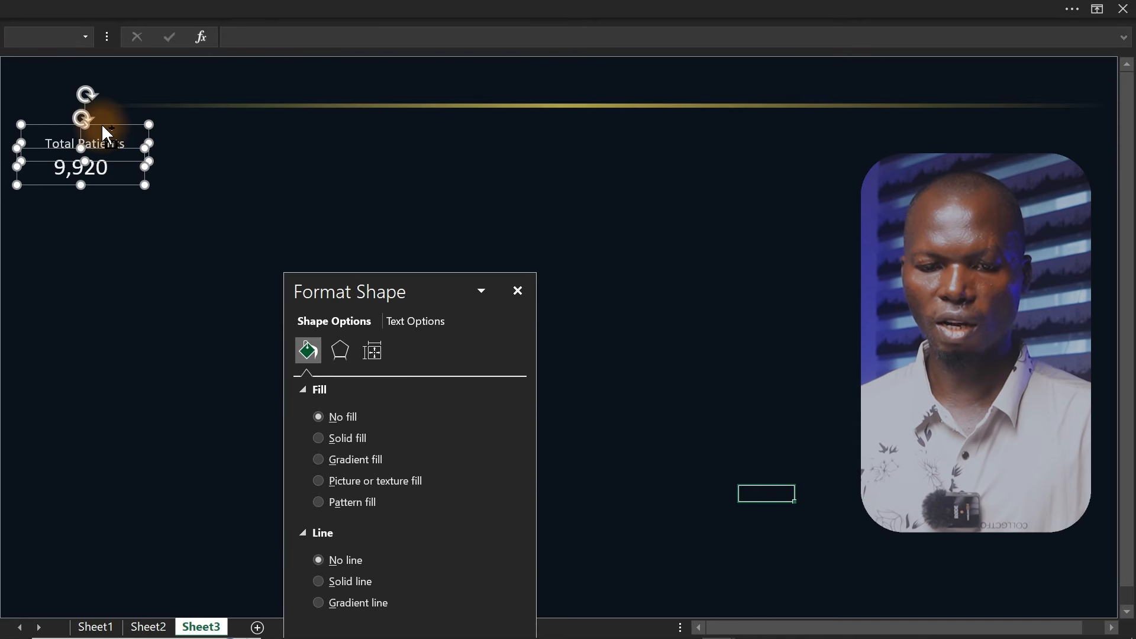
{"action": "left_click_drag", "start_coordinate": [104, 133], "coordinate": [265, 130]}
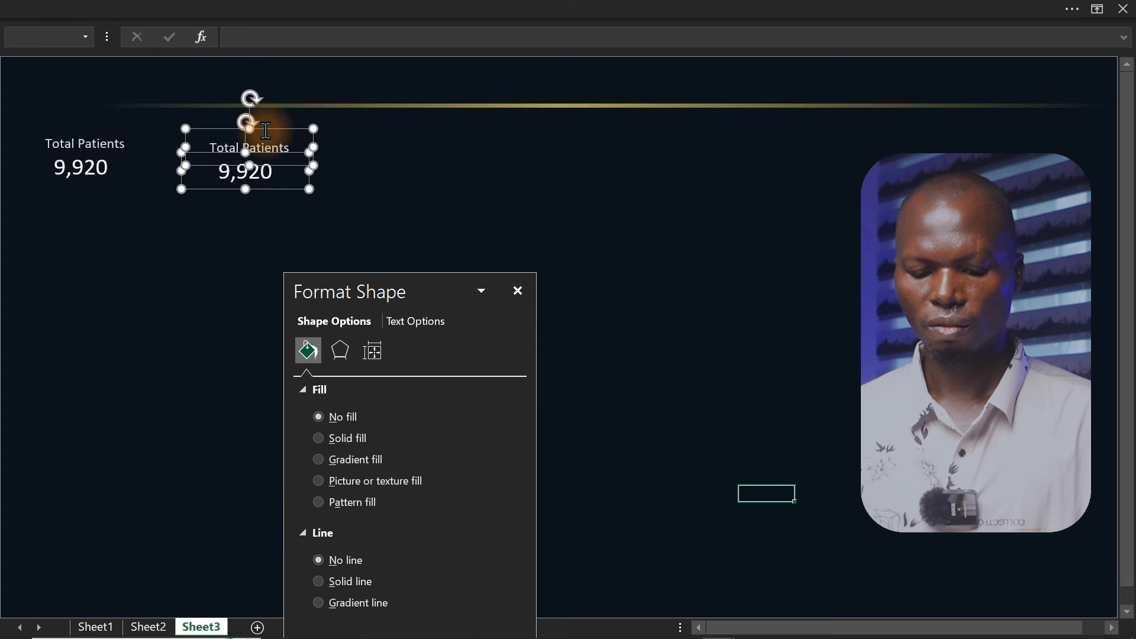
{"action": "key", "text": "ctrl+d"}
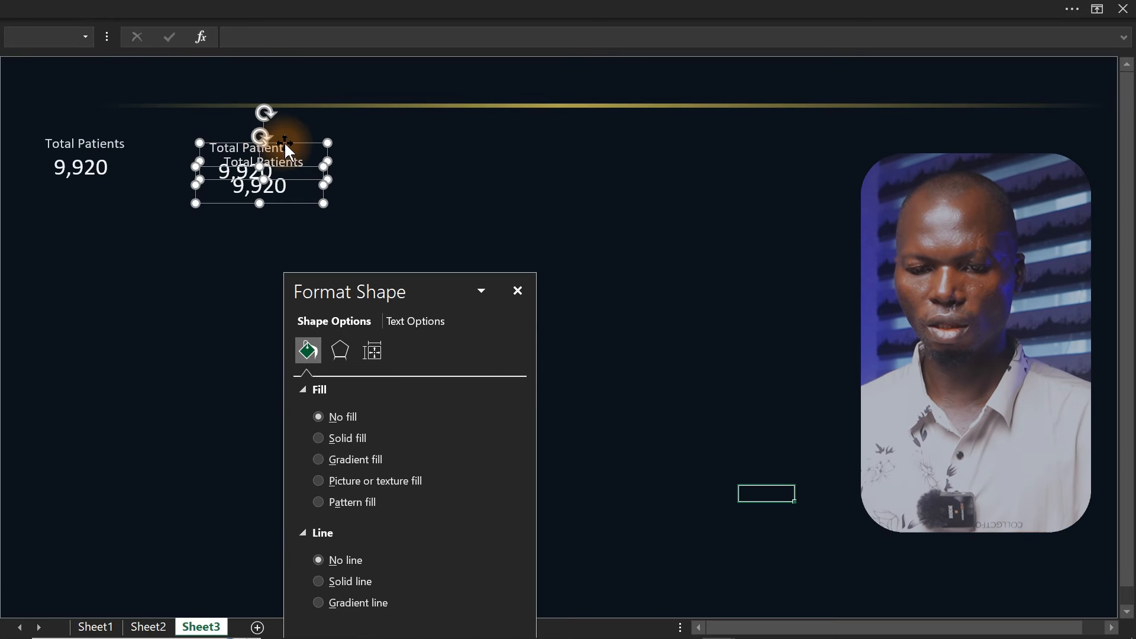
{"action": "left_click_drag", "start_coordinate": [283, 140], "coordinate": [424, 131]}
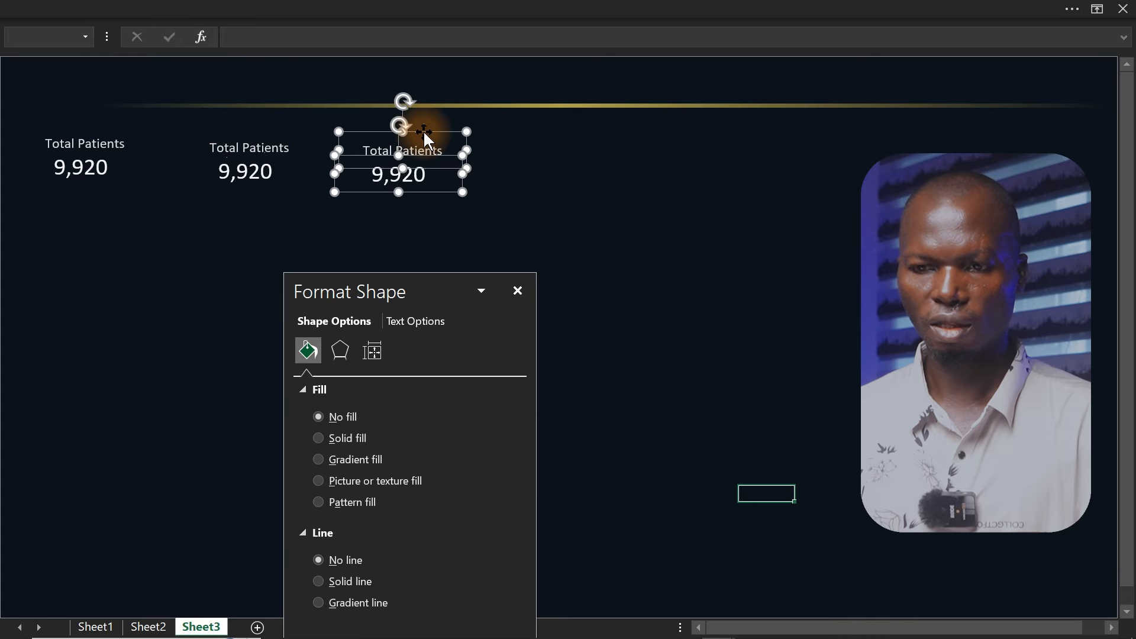
{"action": "key", "text": "ctrl+d"}
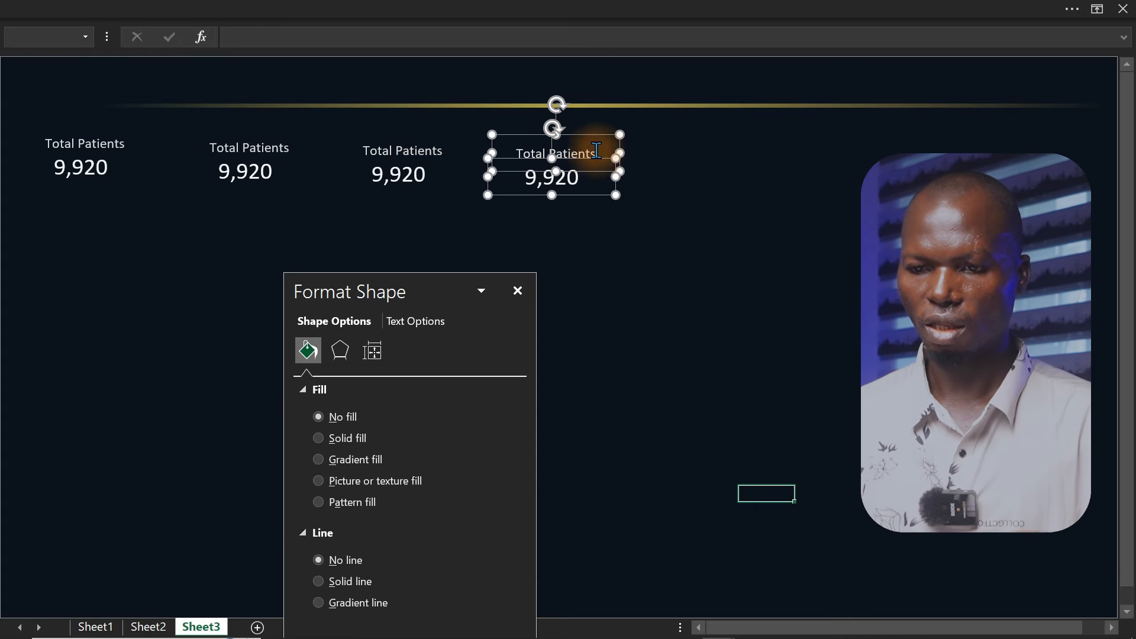
Align the four Total Patients label text boxes along their top edges.
{"action": "left_click", "coordinate": [669, 203]}
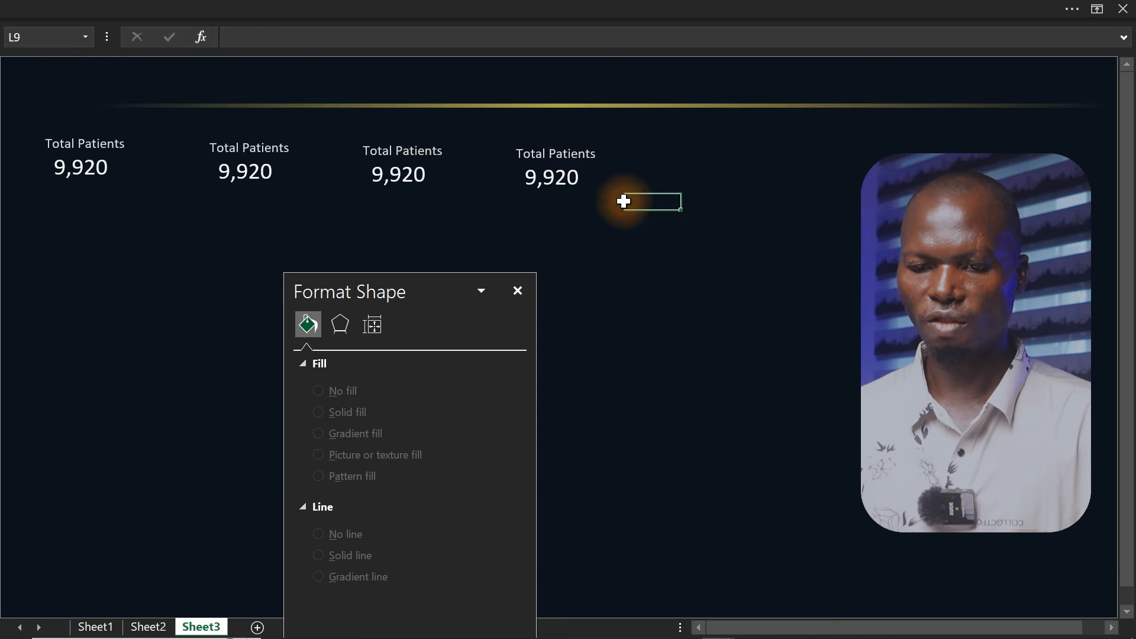
{"action": "left_click", "coordinate": [116, 123]}
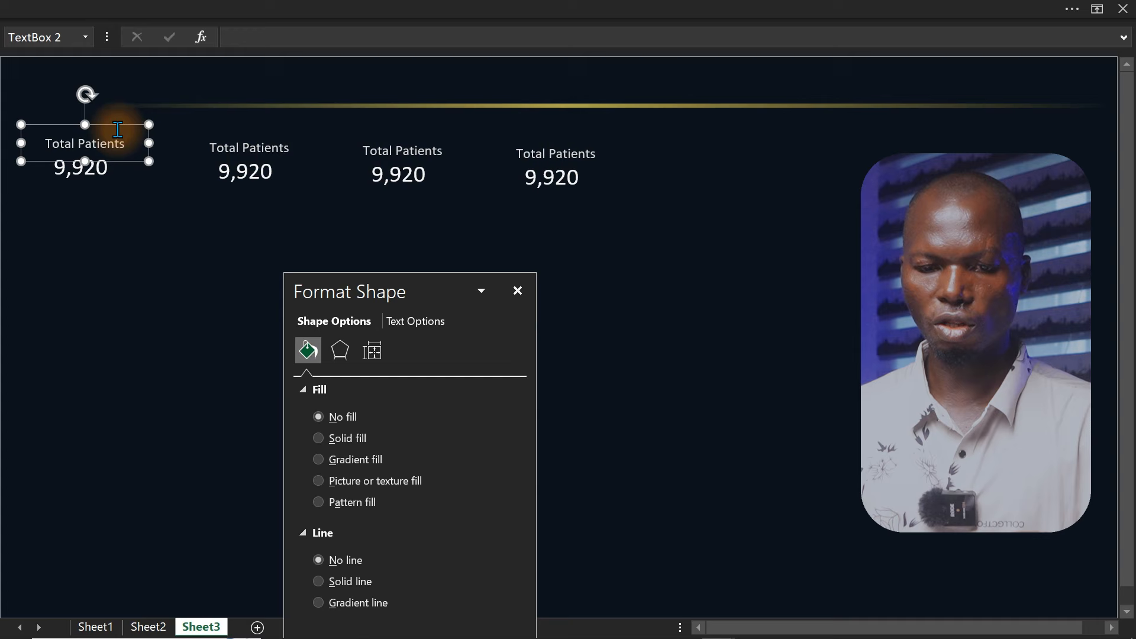
{"action": "left_click", "coordinate": [274, 142], "text": "shift"}
{"action": "left_click", "coordinate": [380, 148], "text": "shift"}
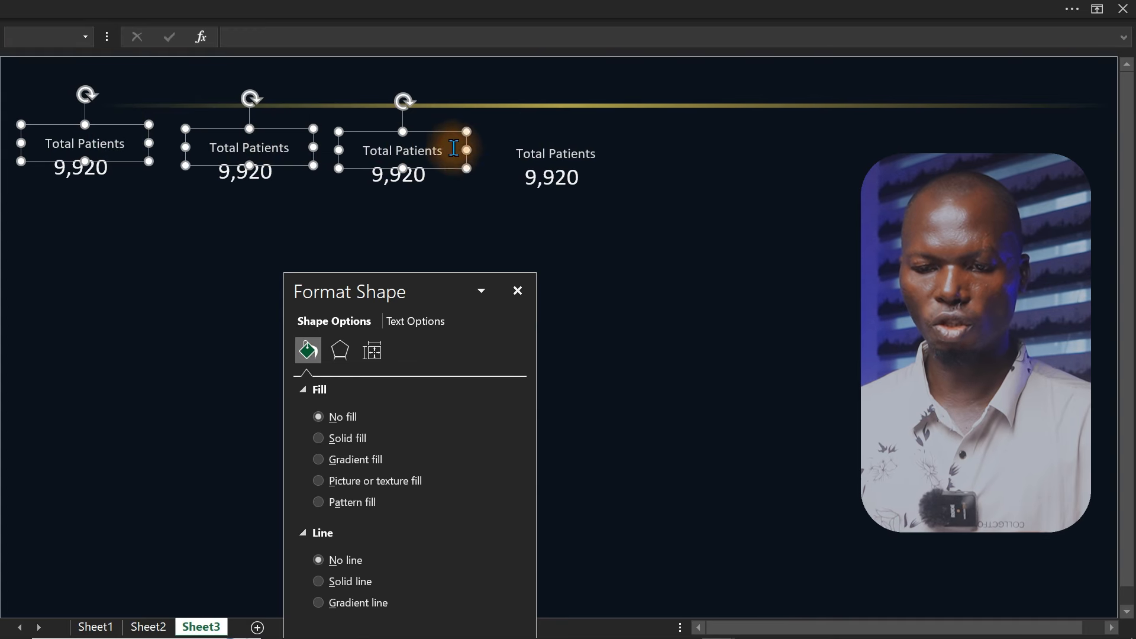
{"action": "left_click", "coordinate": [523, 148], "text": "shift"}
{"action": "left_click", "coordinate": [556, 6]}
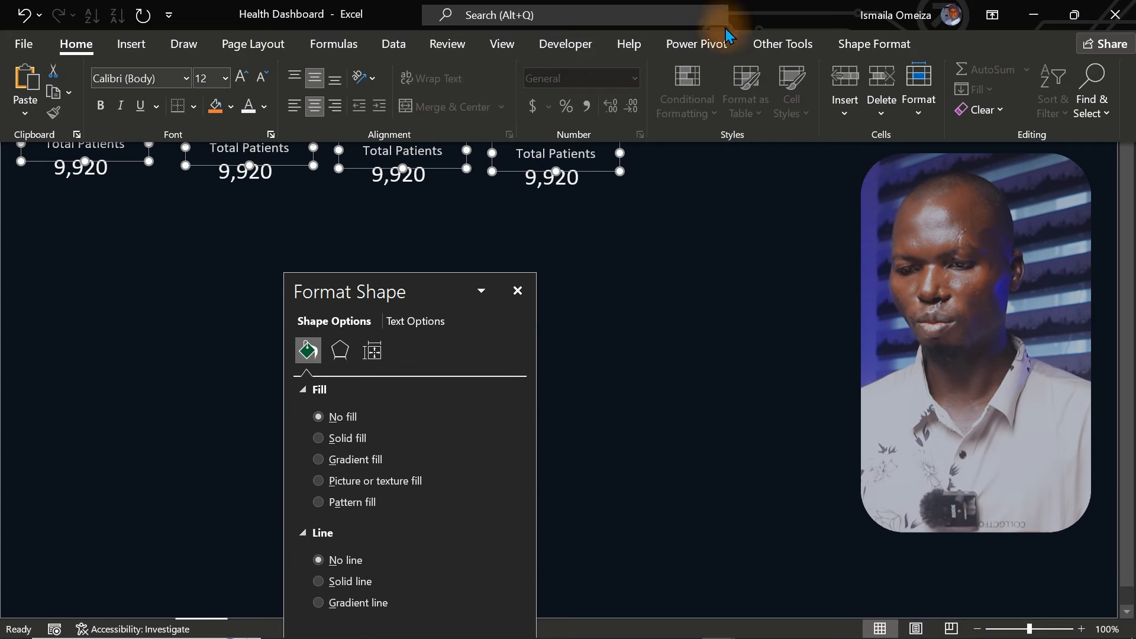
{"action": "left_click", "coordinate": [858, 45]}
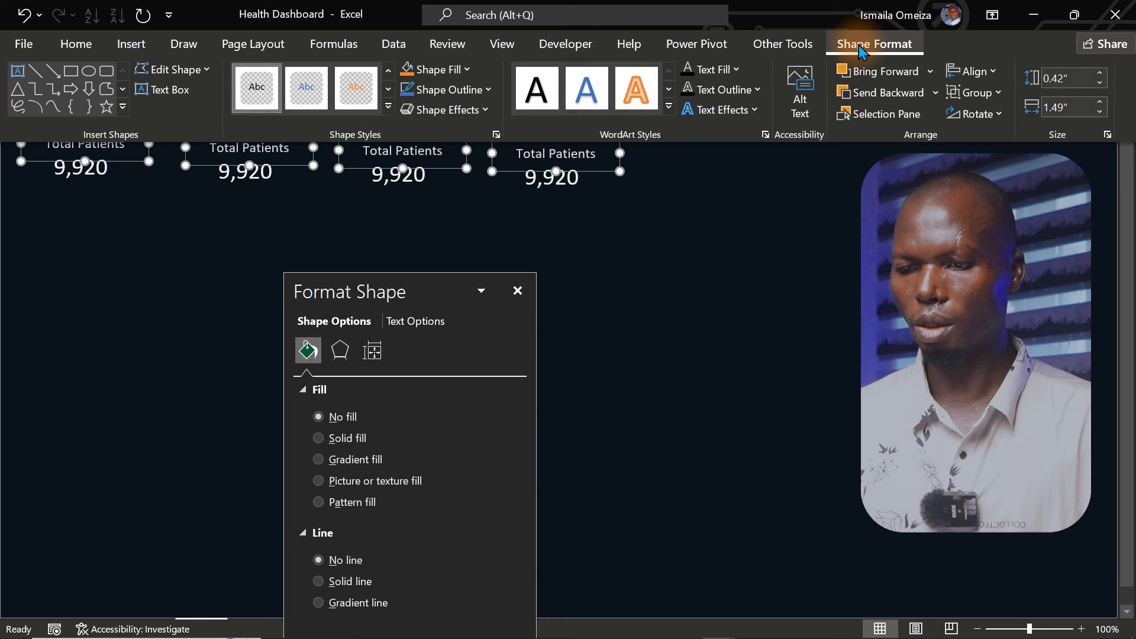
{"action": "left_click", "coordinate": [980, 64]}
{"action": "left_click", "coordinate": [998, 175]}
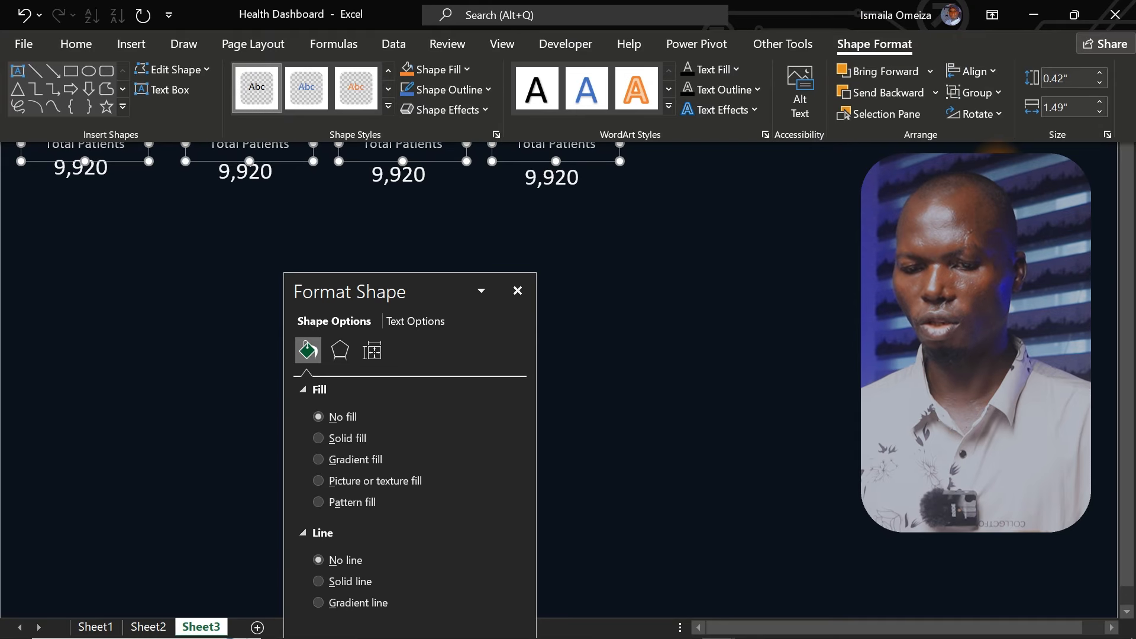
{"action": "left_click", "coordinate": [712, 257]}
Align the four linked value text boxes beneath the labels along their top edges.
{"action": "left_click", "coordinate": [571, 189]}
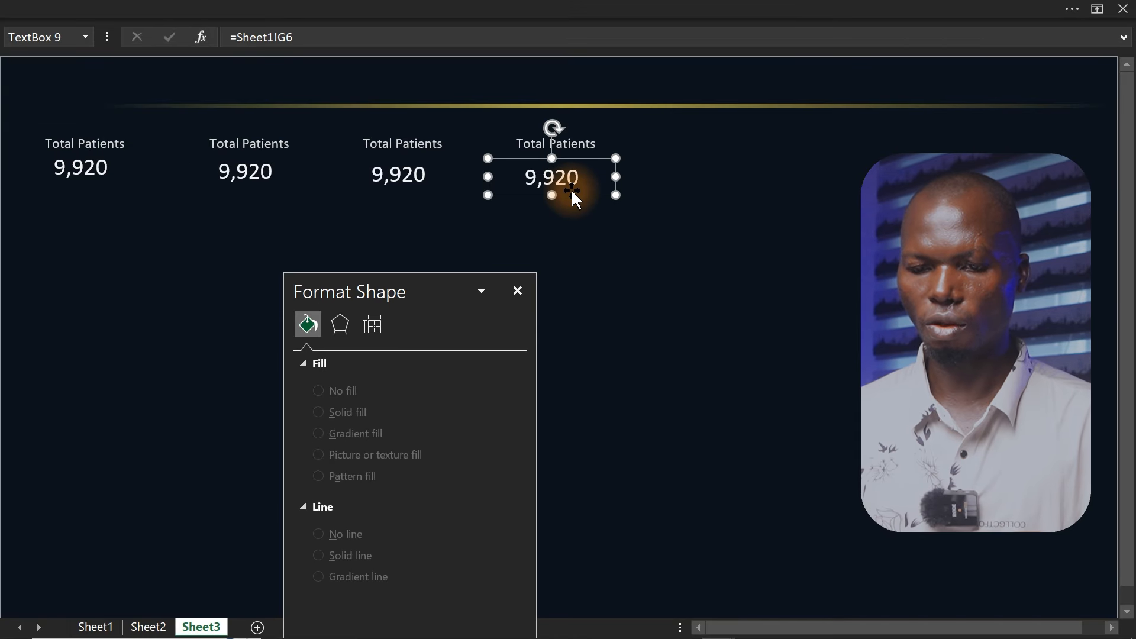
{"action": "left_click", "coordinate": [344, 182], "text": "shift"}
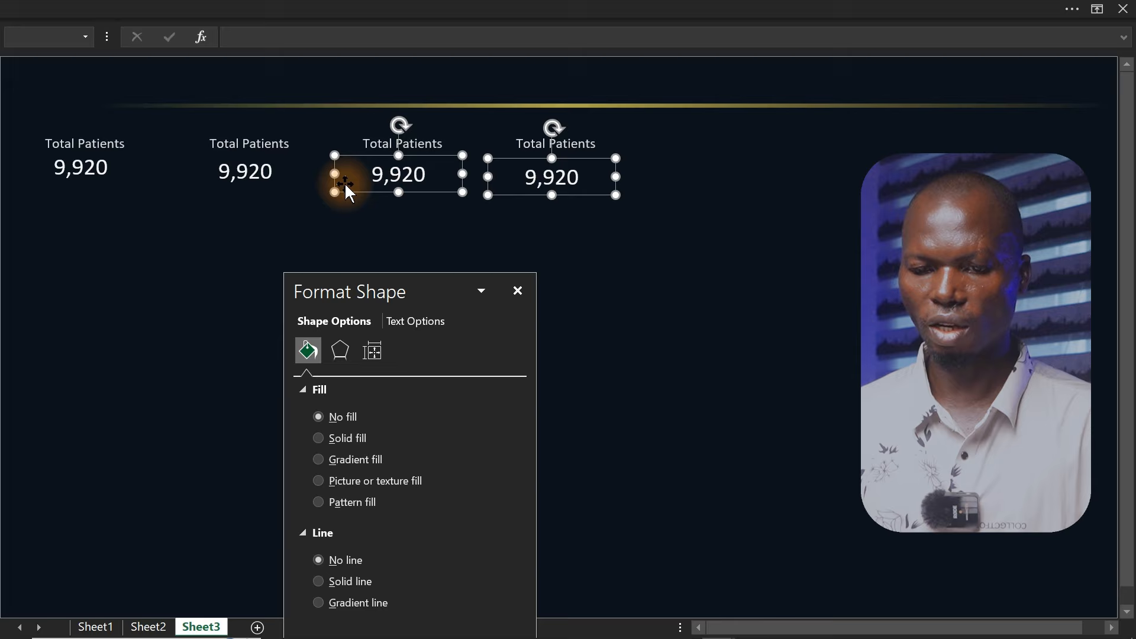
{"action": "left_click", "coordinate": [288, 181], "text": "shift"}
{"action": "left_click", "coordinate": [90, 175], "text": "shift"}
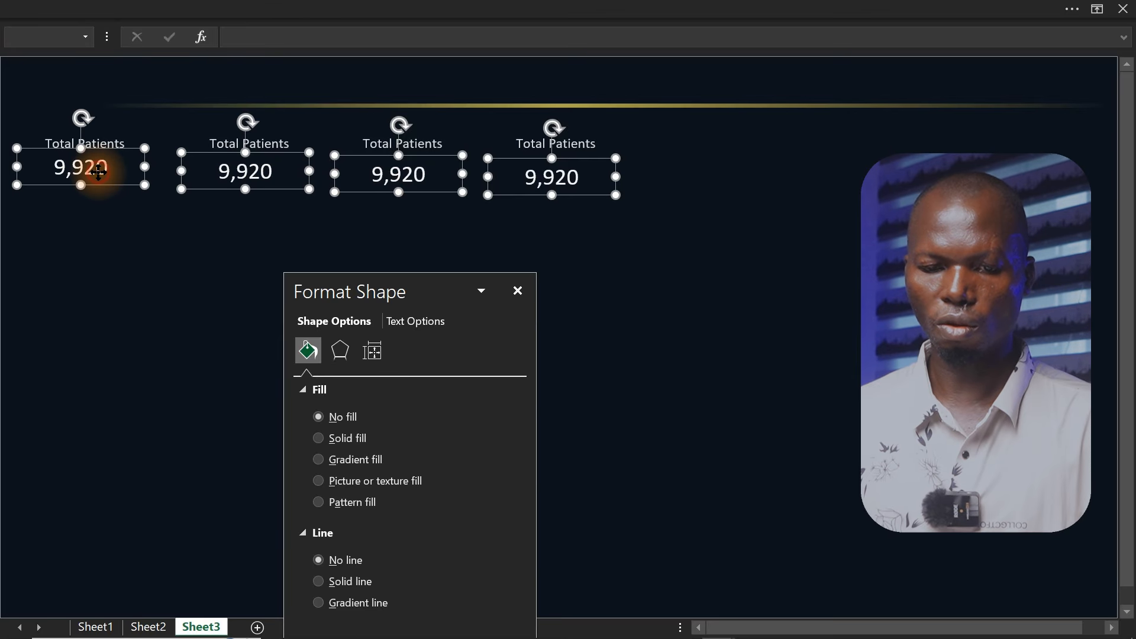
{"action": "left_click", "coordinate": [466, 8]}
{"action": "left_click", "coordinate": [983, 72]}
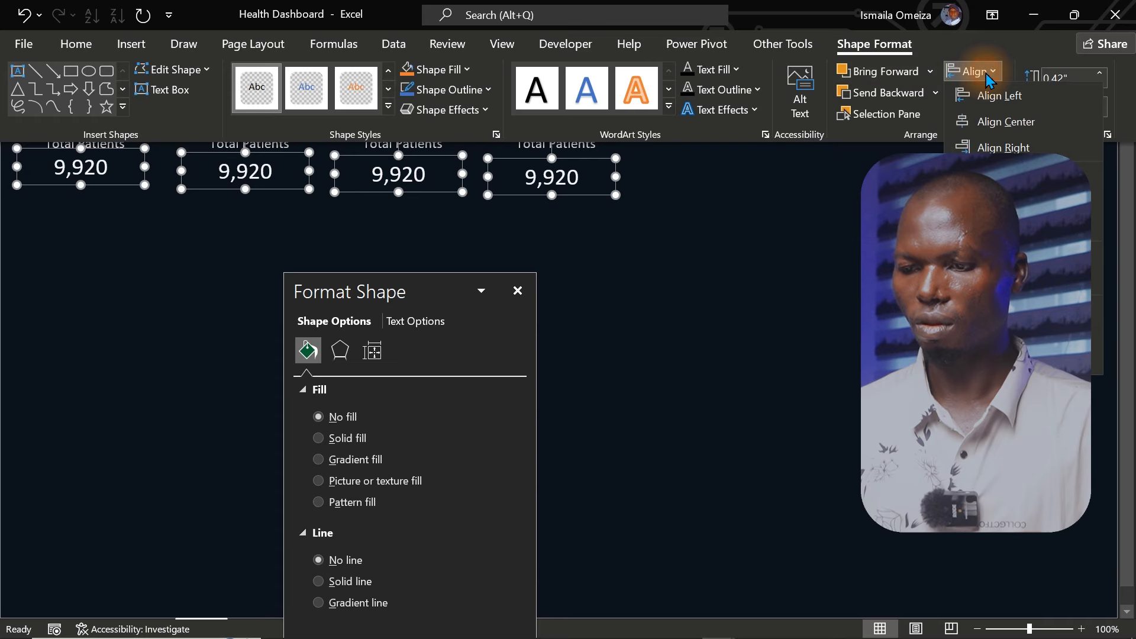
{"action": "left_click", "coordinate": [1000, 176]}
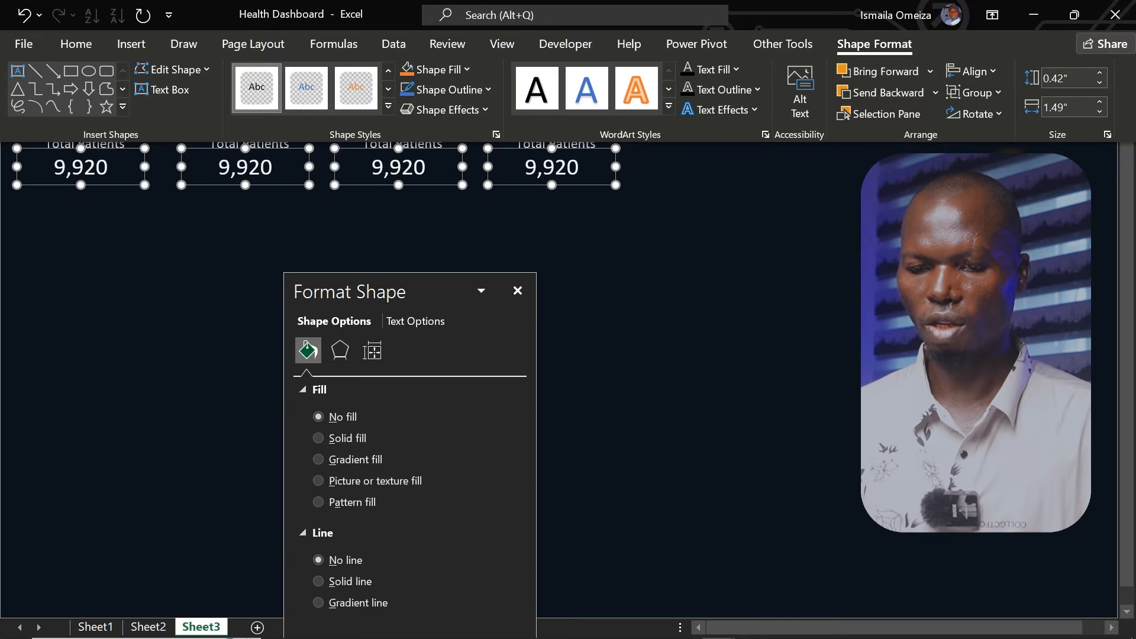
{"action": "left_click", "coordinate": [666, 253]}
{"action": "left_click", "coordinate": [665, 253]}
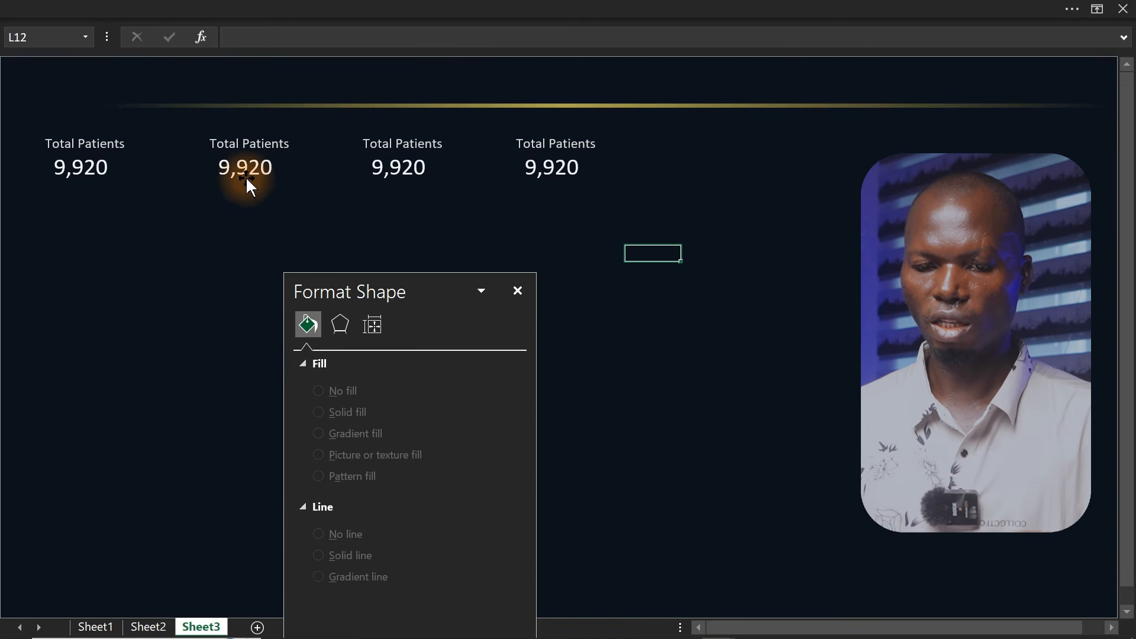
Change the second KPI card's label to "Patients YTD".
{"action": "left_click", "coordinate": [243, 141]}
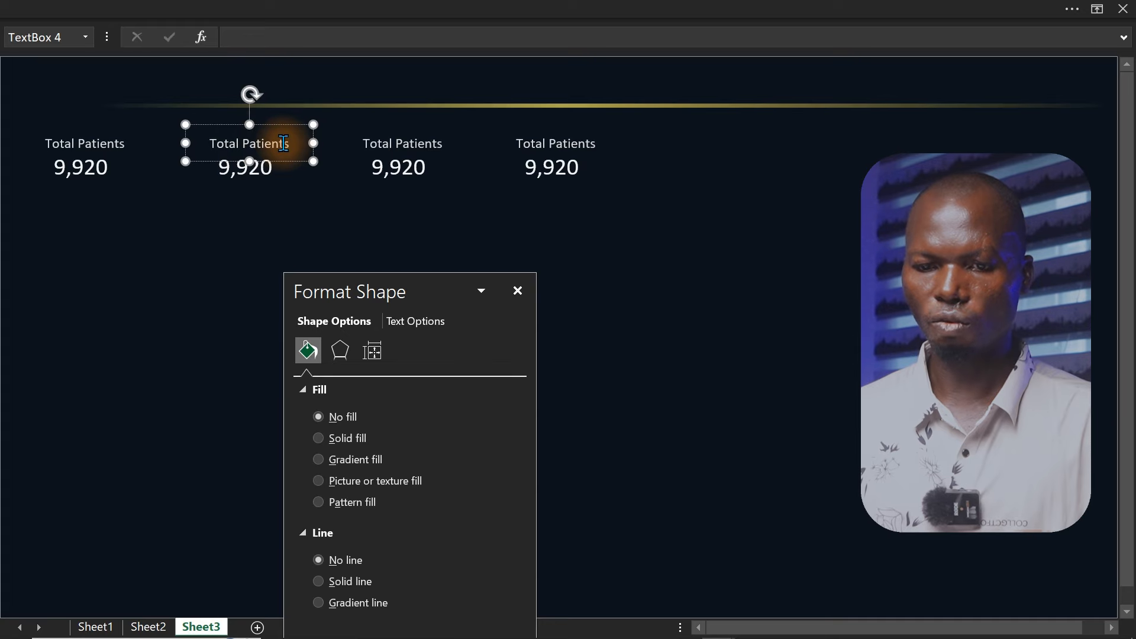
{"action": "key", "text": "BackSpace"}
{"action": "key", "text": "BackSpace"}
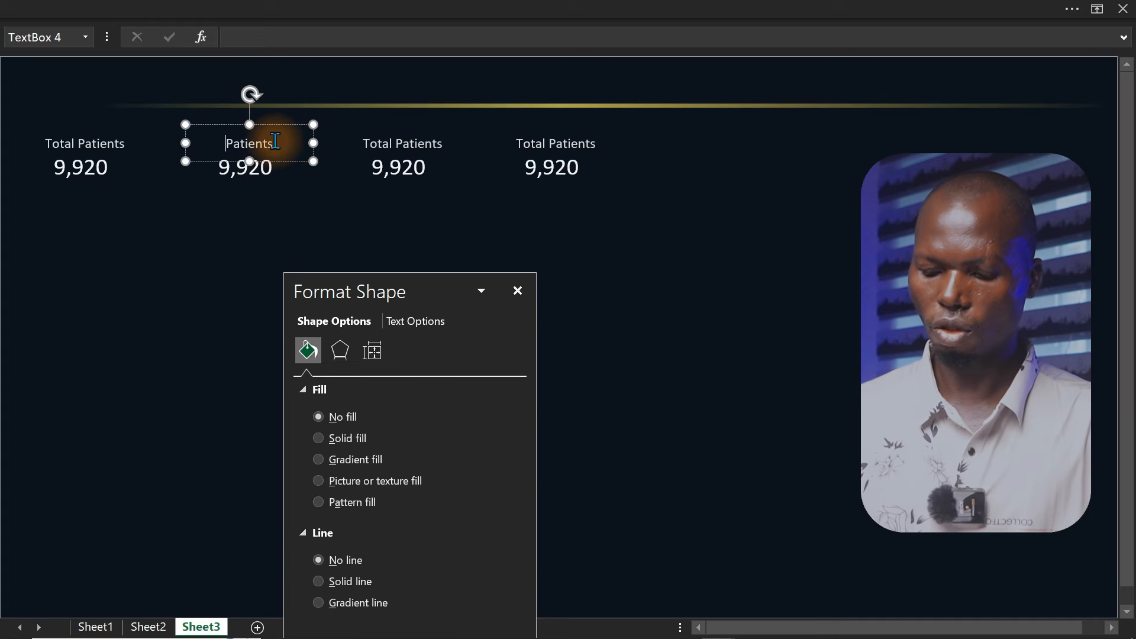
{"action": "scroll", "coordinate": [275, 142], "scroll_direction": "down", "scroll_amount": 5}
{"action": "scroll", "coordinate": [273, 141], "scroll_direction": "up", "scroll_amount": 5}
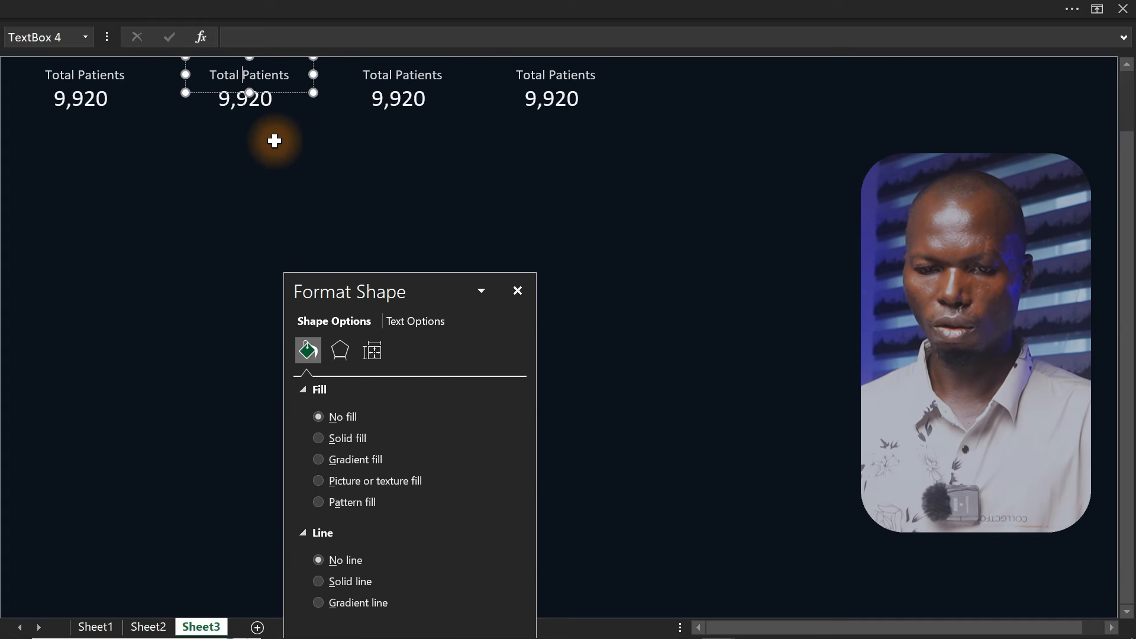
{"action": "key", "text": "BackSpace"}
{"action": "key", "text": "BackSpace"}
{"action": "key", "text": "BackSpace"}
{"action": "key", "text": "BackSpace"}
{"action": "key", "text": "BackSpace"}
{"action": "key", "text": "BackSpace"}
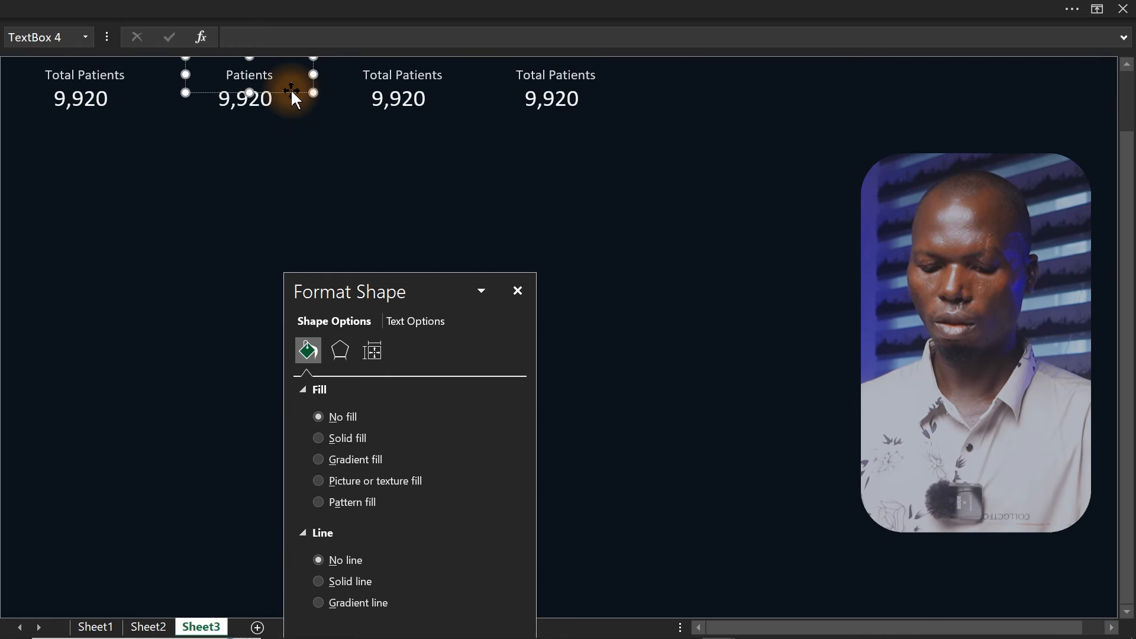
{"action": "type", "text": "YTD"}
{"action": "left_click", "coordinate": [282, 151]}
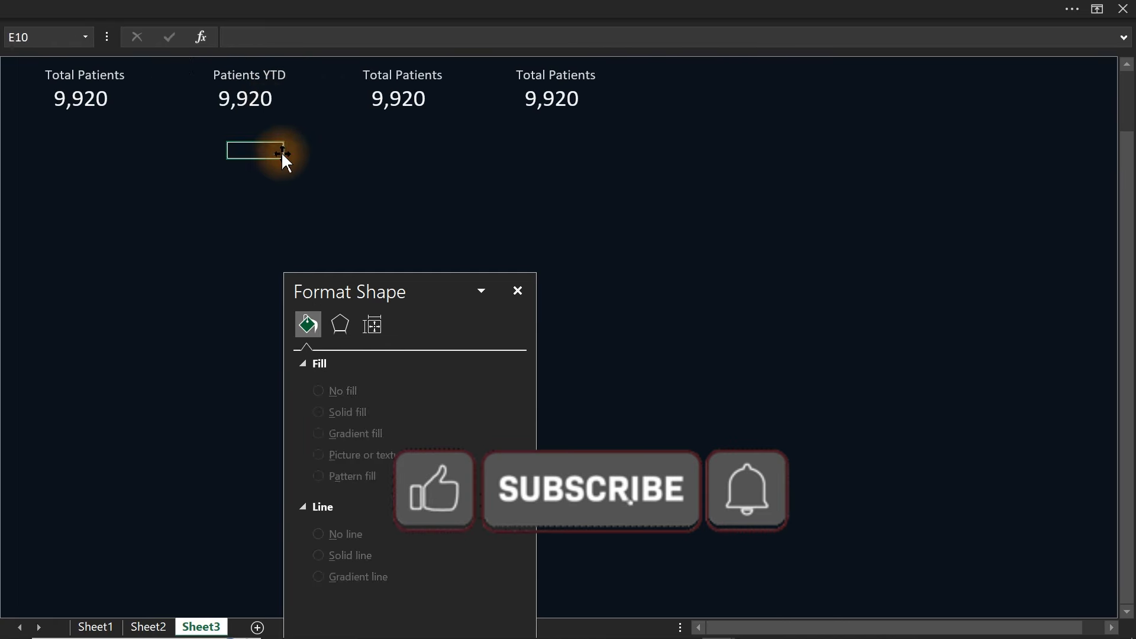